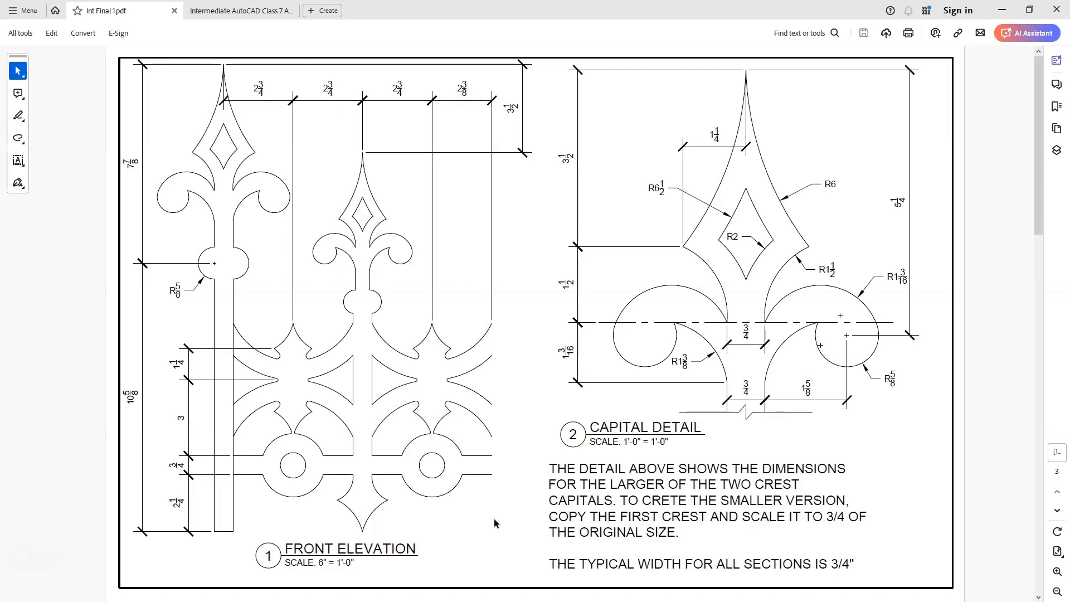
left_click(569, 372)
scroll(568, 372, "down", 1)
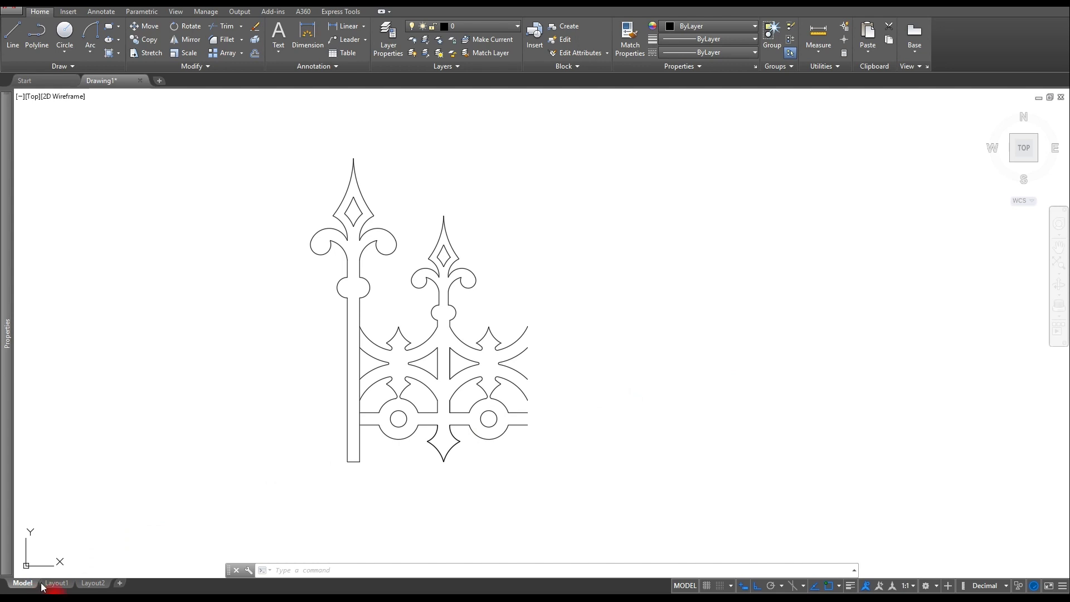
- Switch from model space to the Layout1 paper space layout, leaving nothing selected
mouse_move(51, 587)
left_click(61, 585)
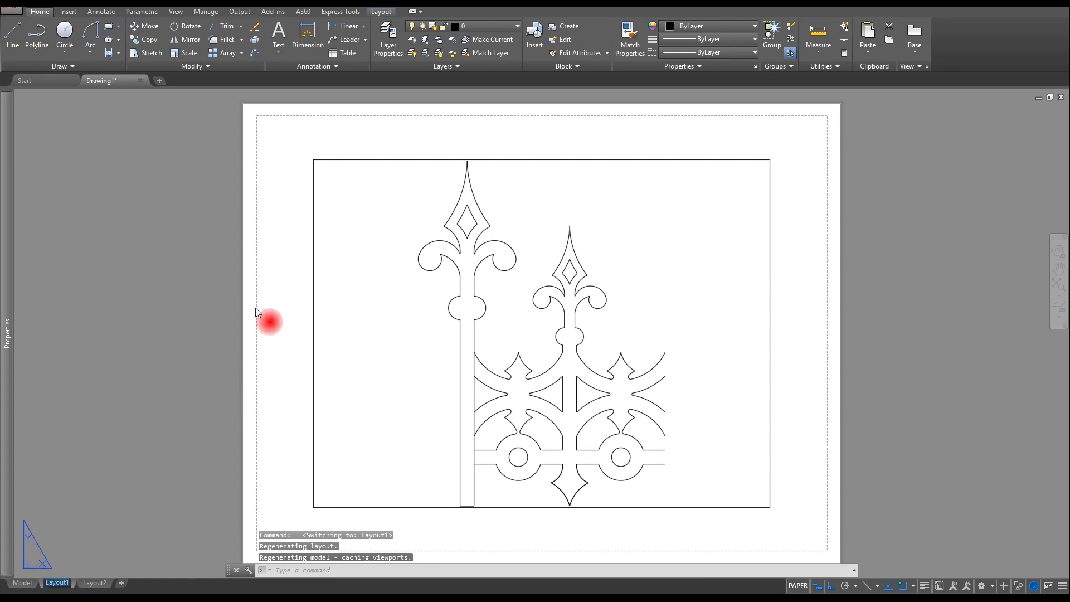
left_click(265, 300)
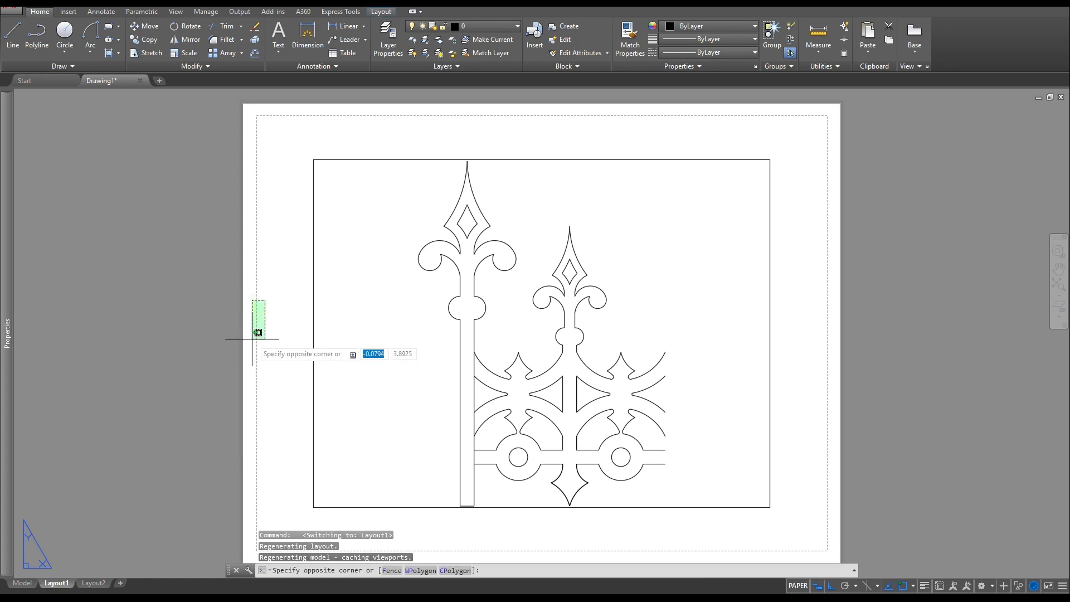
key("Escape")
key("Escape")
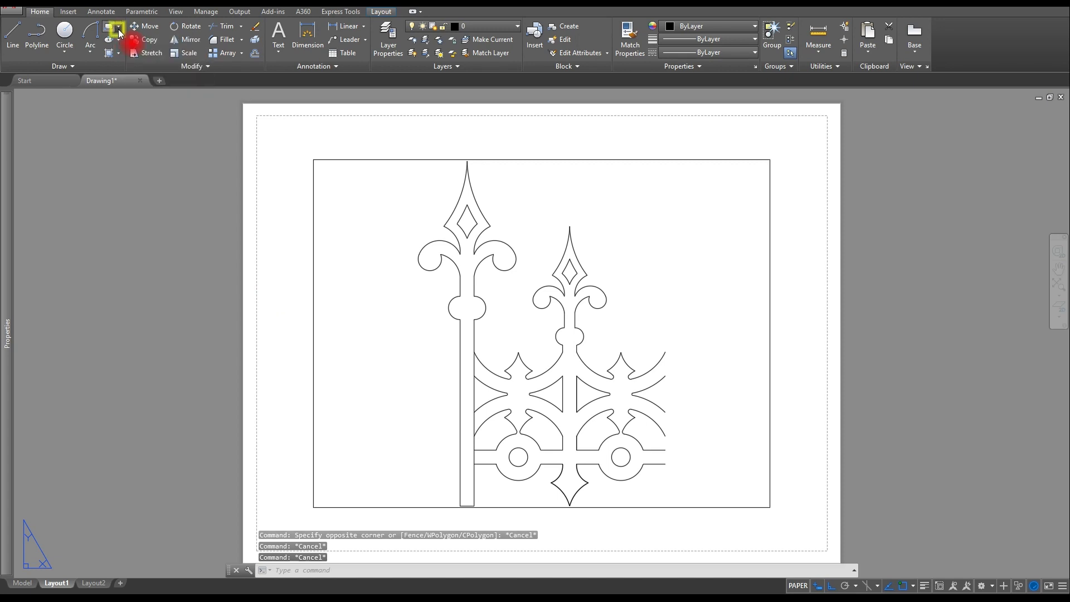
- Draw a 17 by 11 rectangle on the layout with its first corner at 0,0
left_click(118, 29)
left_click(120, 46)
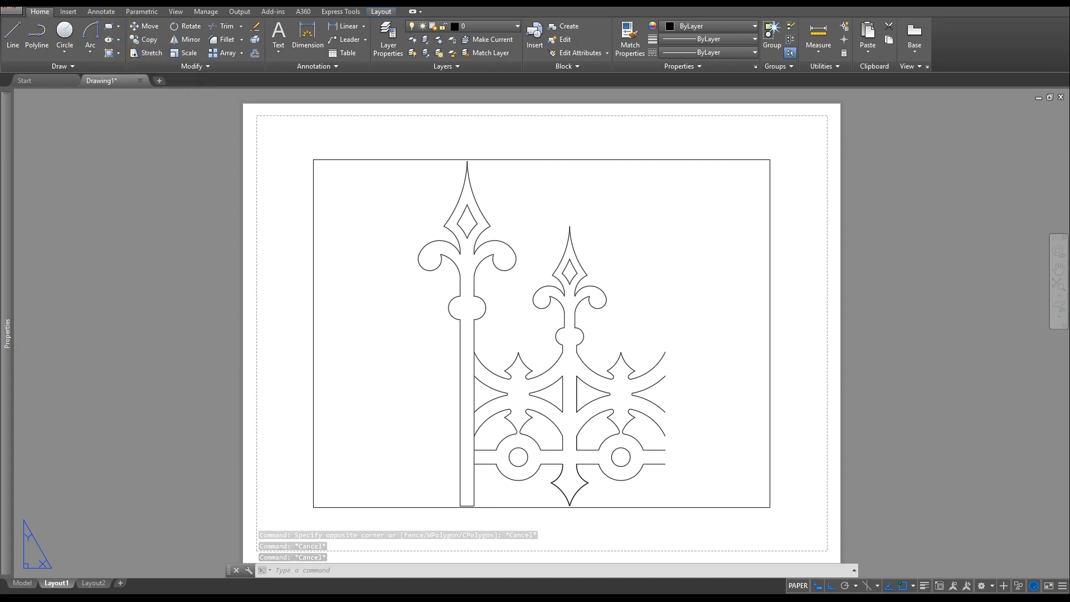
type("0,0")
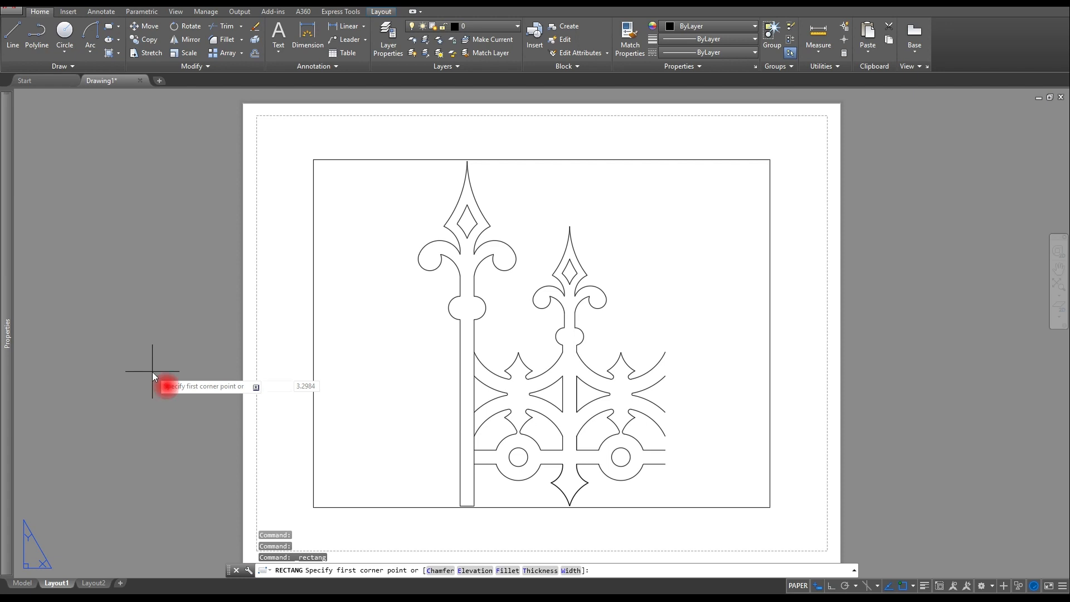
left_click(152, 371)
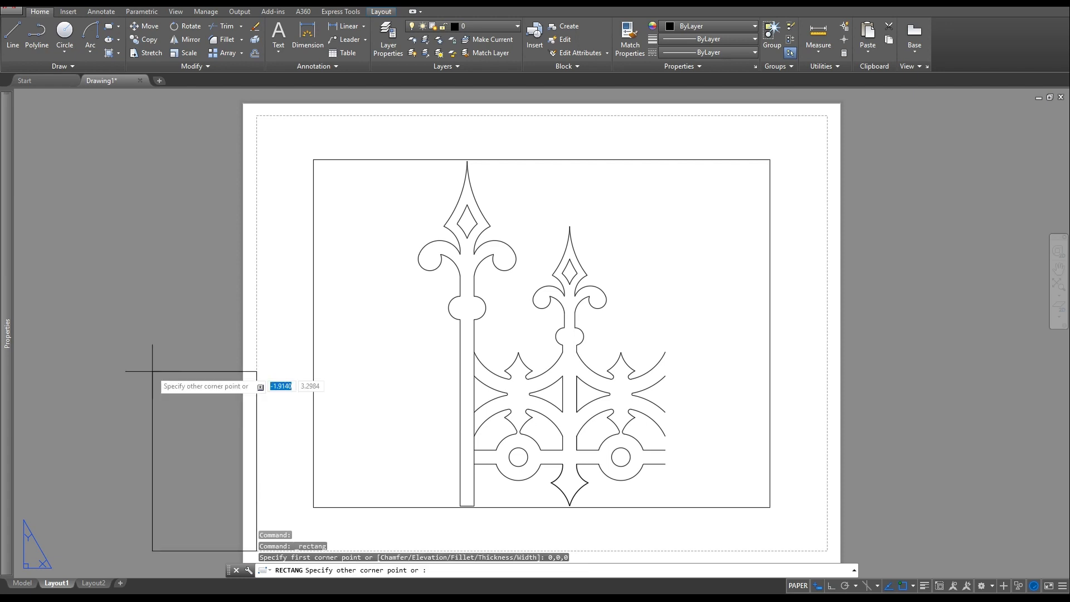
type("17")
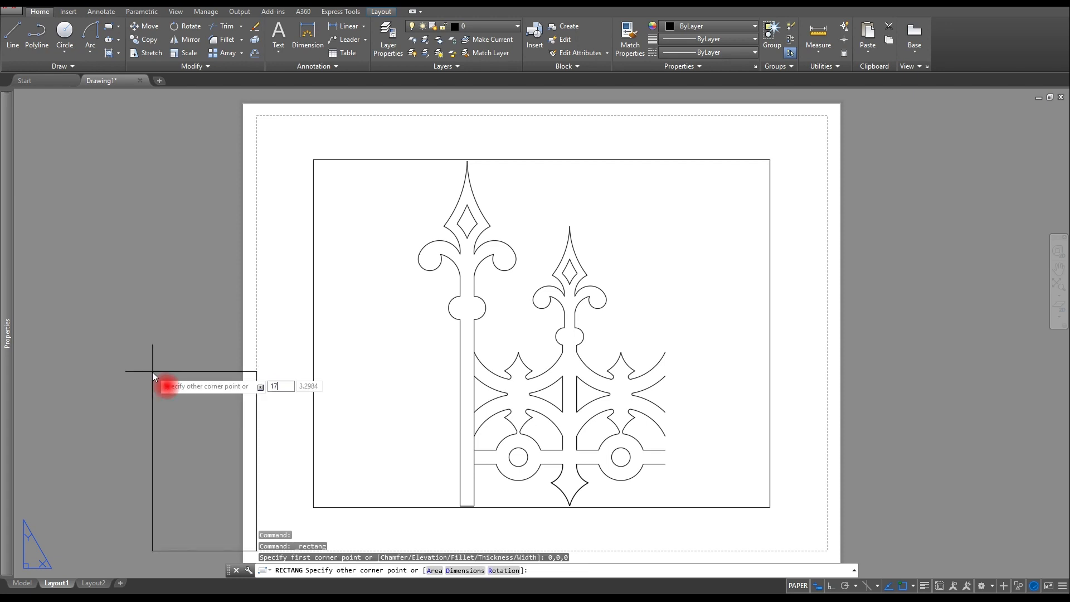
type(",11")
key("Return")
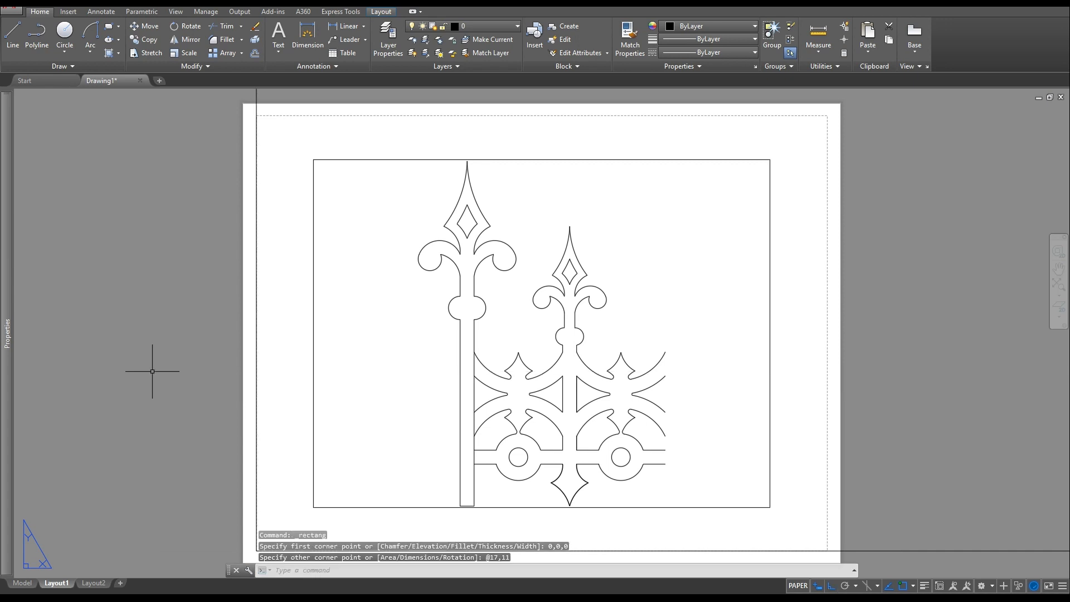
- Offset the 17 by 11 rectangle inward by .5 to make an inner frame
scroll(195, 386, "down", 3)
scroll(333, 359, "up", 2)
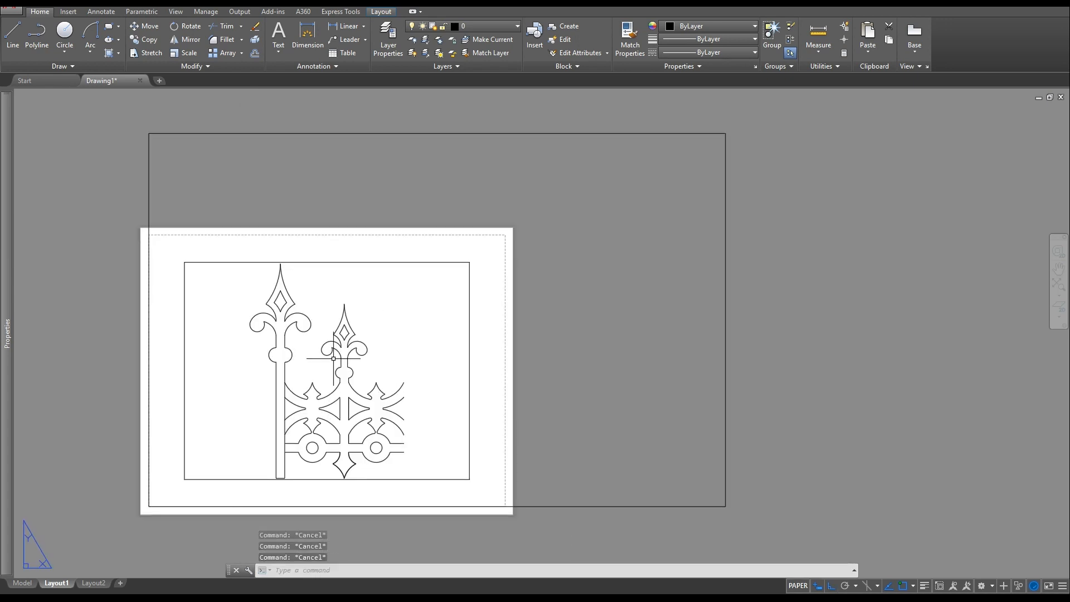
type("o")
key("Return")
type(".5")
key("Return")
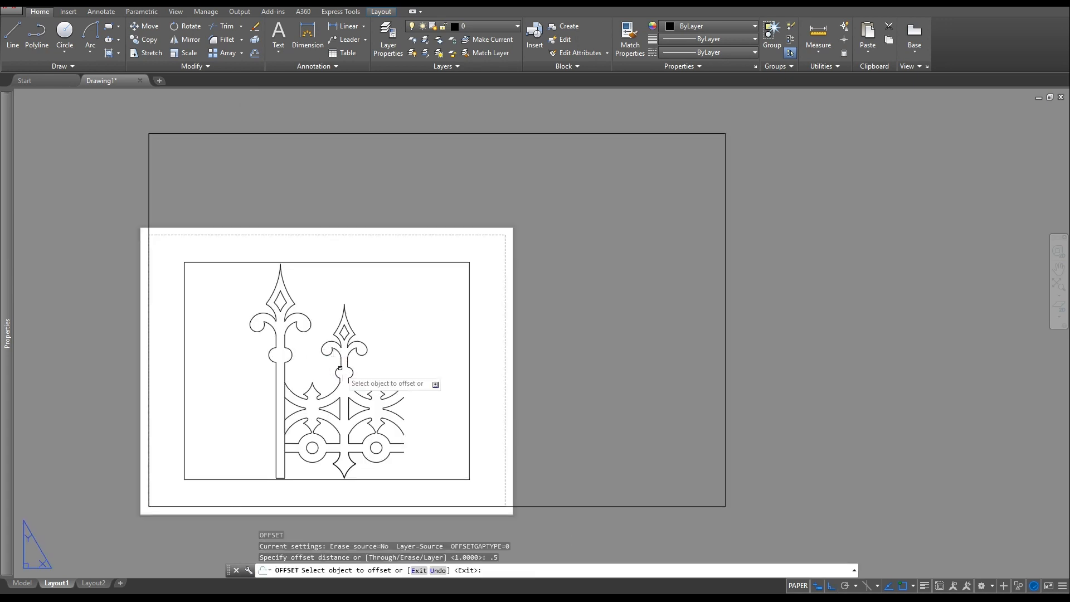
left_click(723, 371)
left_click(681, 374)
key("Escape")
key("Escape")
key("Escape")
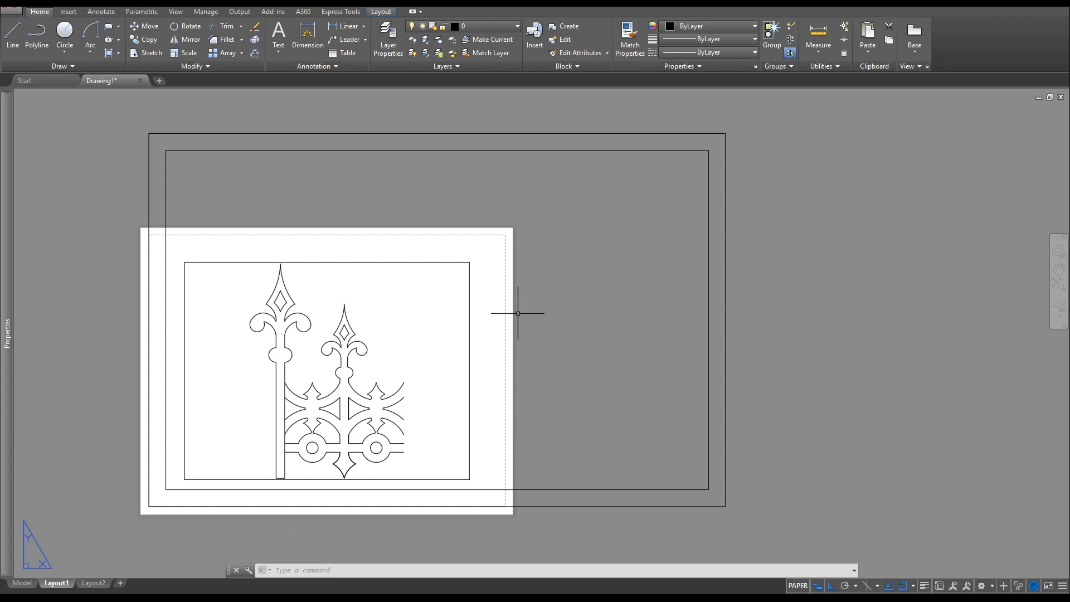
- Open DesignCenter and browse to BSIZE.dwg in the desktop's Cad folder
left_click(72, 13)
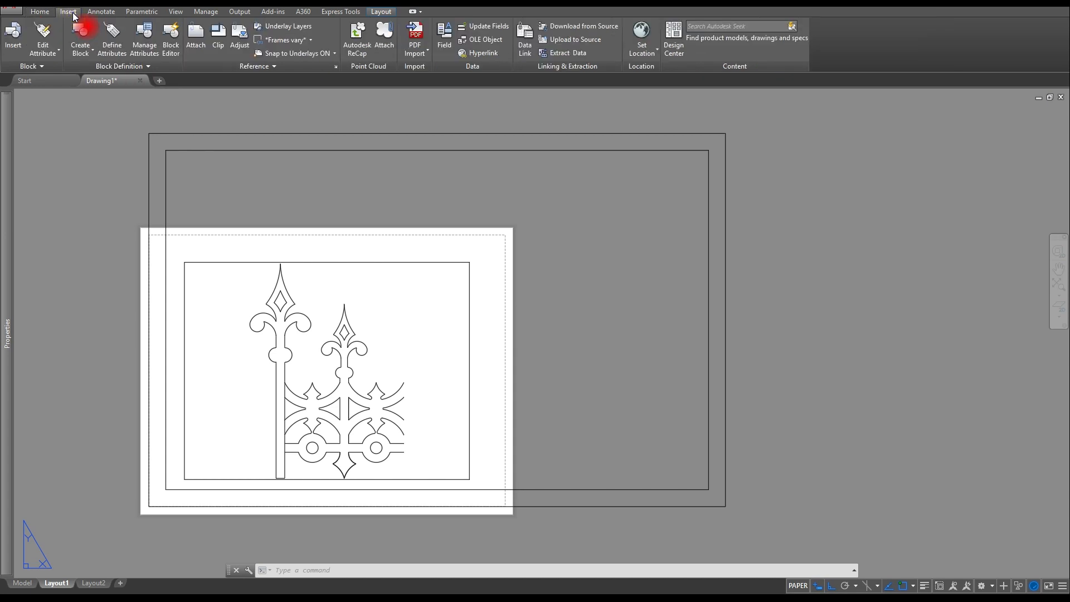
left_click(673, 38)
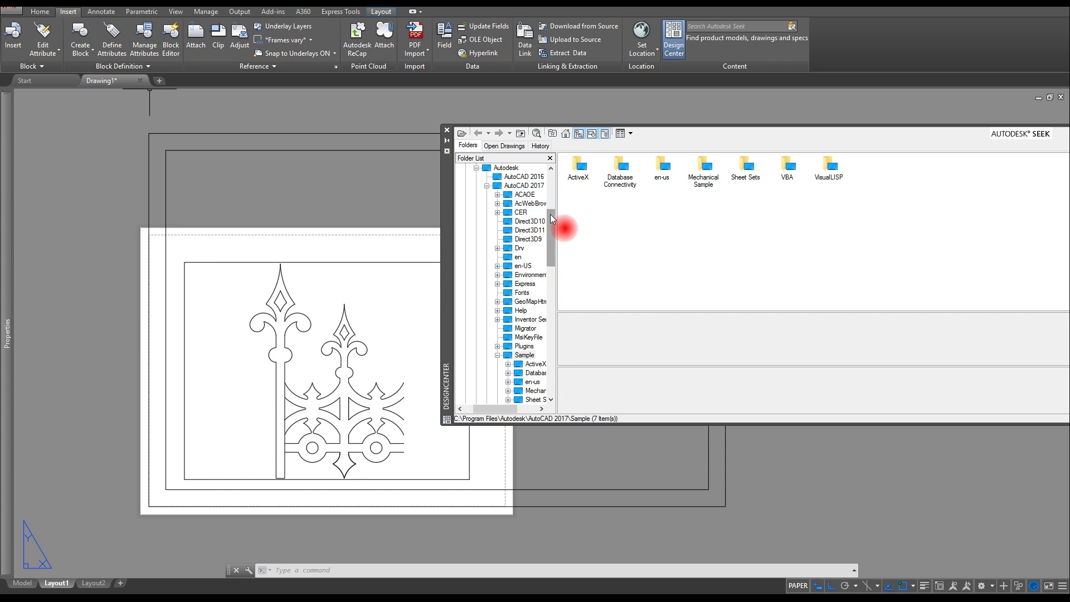
scroll(537, 227, "up", 6)
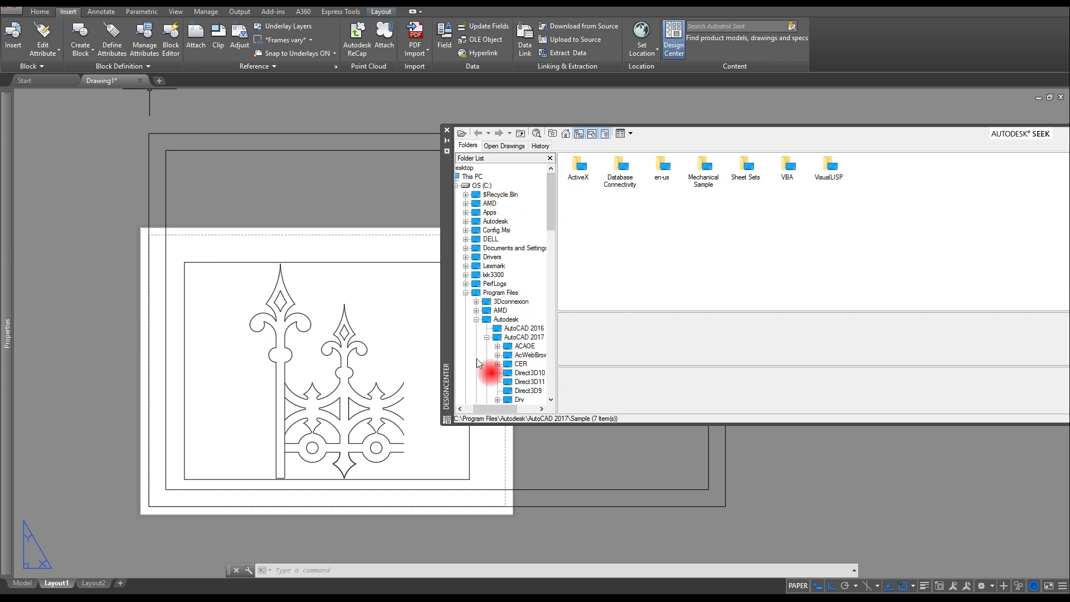
left_click_drag(482, 408, 474, 409)
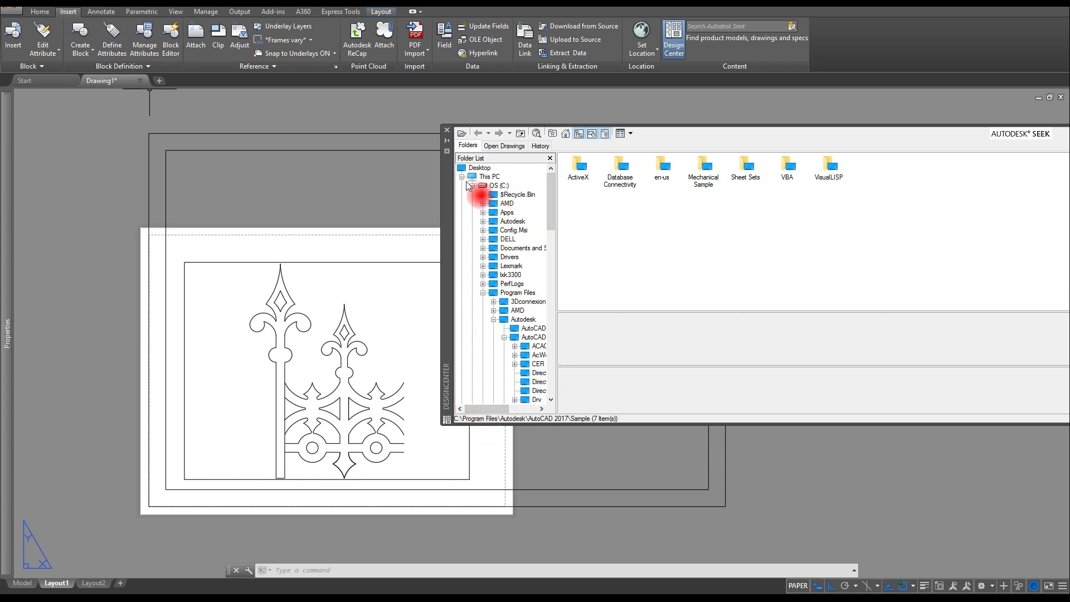
left_click(472, 186)
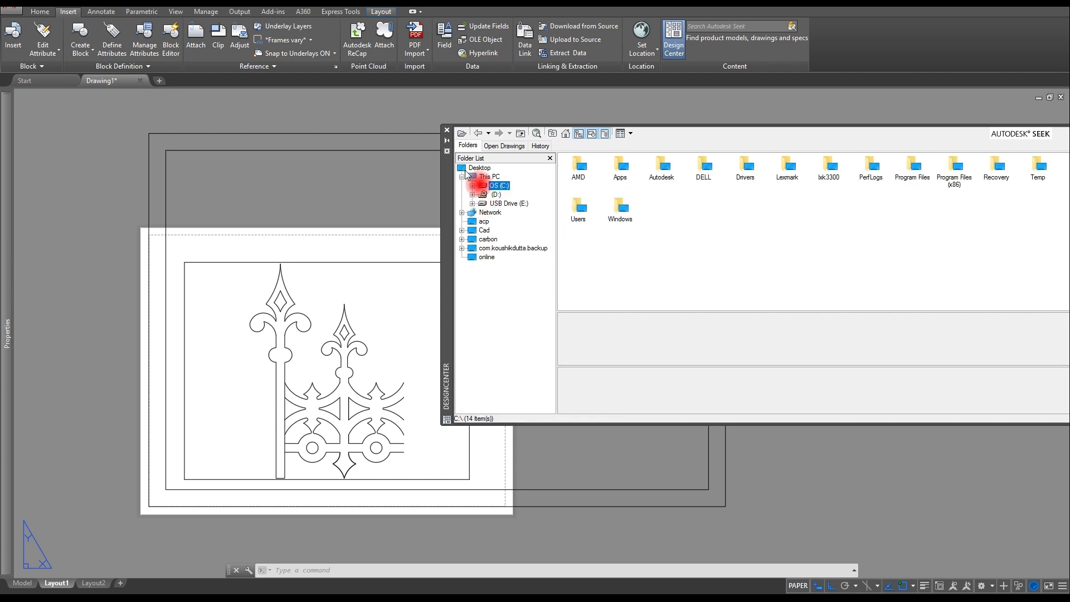
left_click(461, 230)
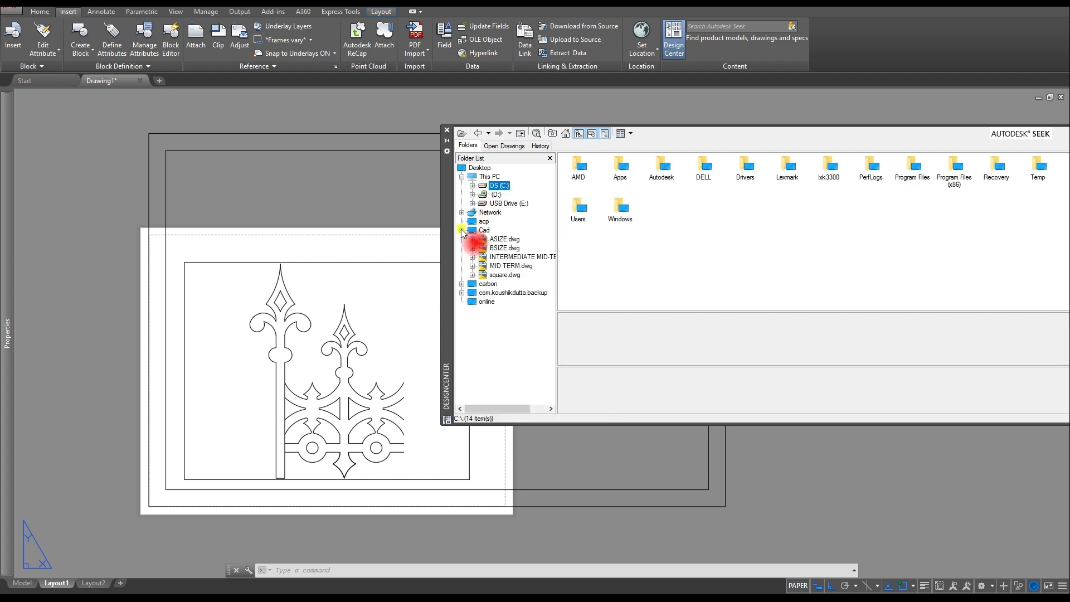
left_click(508, 248)
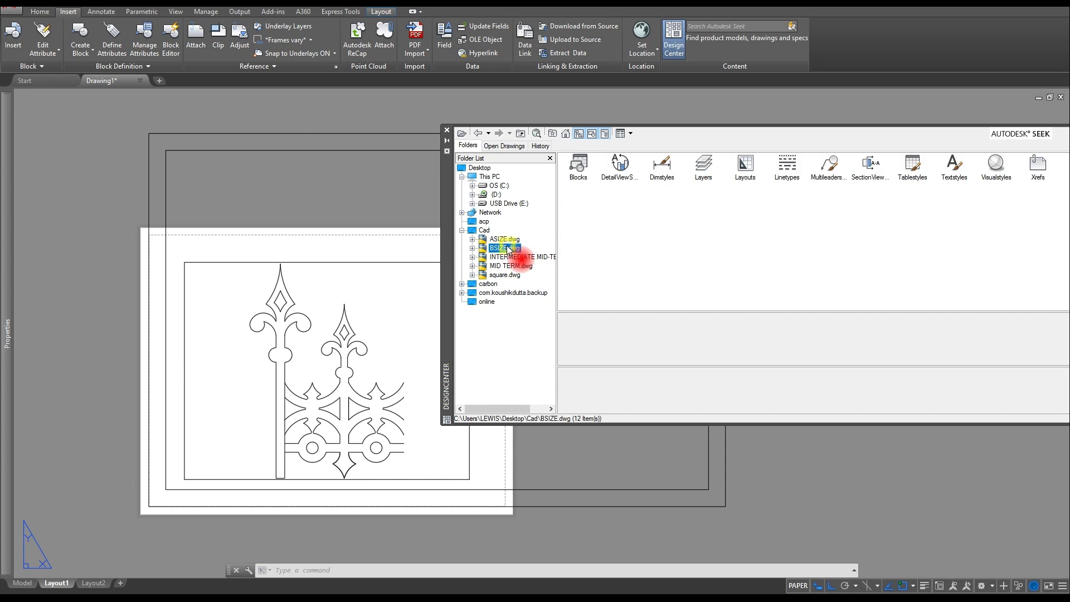
- Add all layers from BSIZE.dwg to the current drawing and close DesignCenter
double_click(705, 170)
left_click_drag(979, 192, 572, 168)
right_click(575, 167)
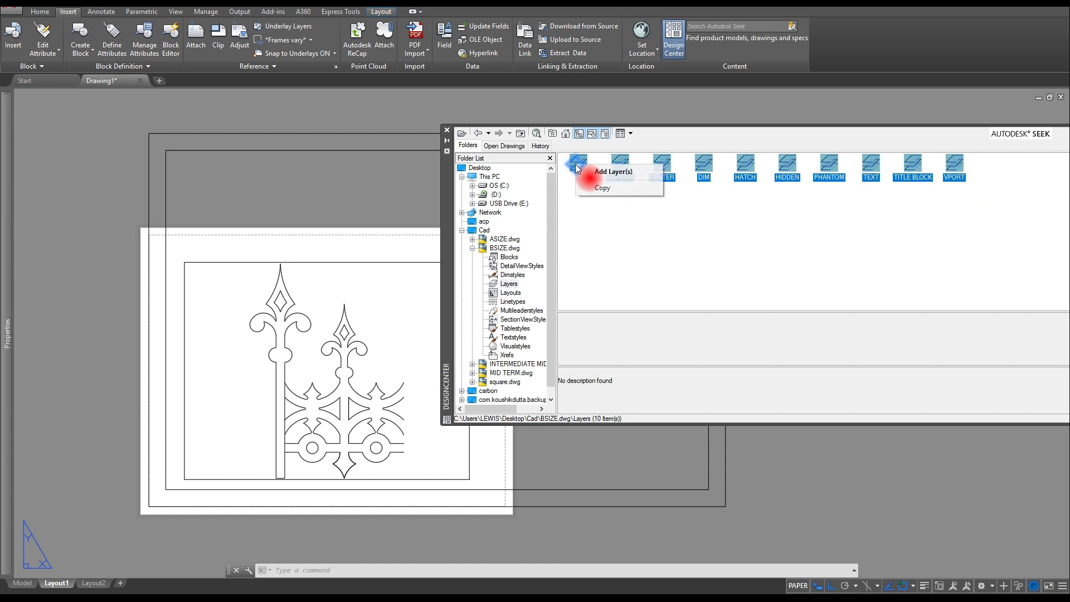
left_click(608, 173)
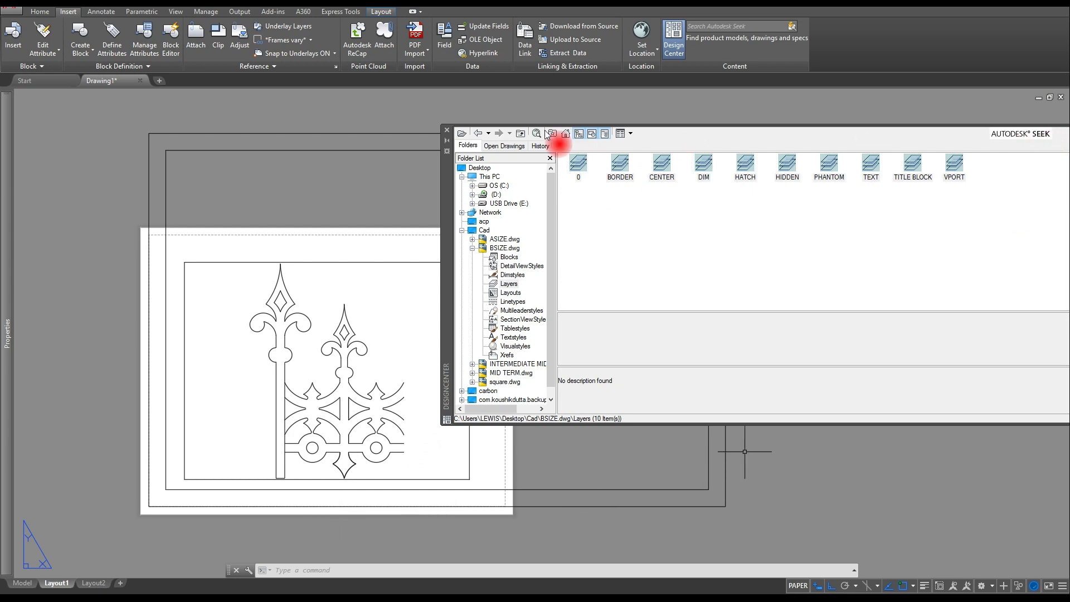
left_click(448, 132)
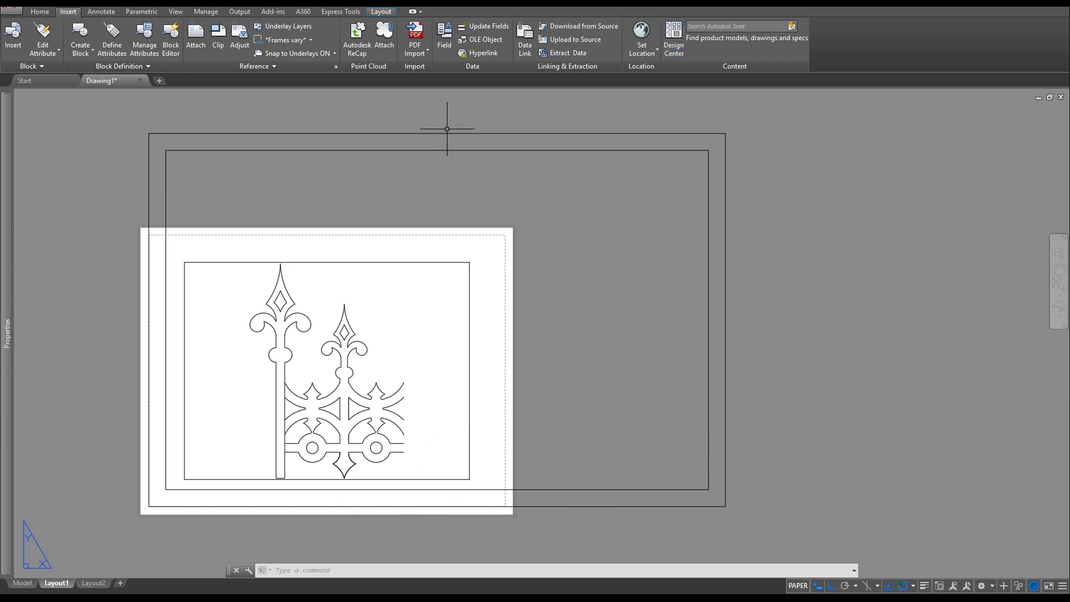
- Move the outer 17 by 11 rectangle to the BORDER layer
left_click(450, 134)
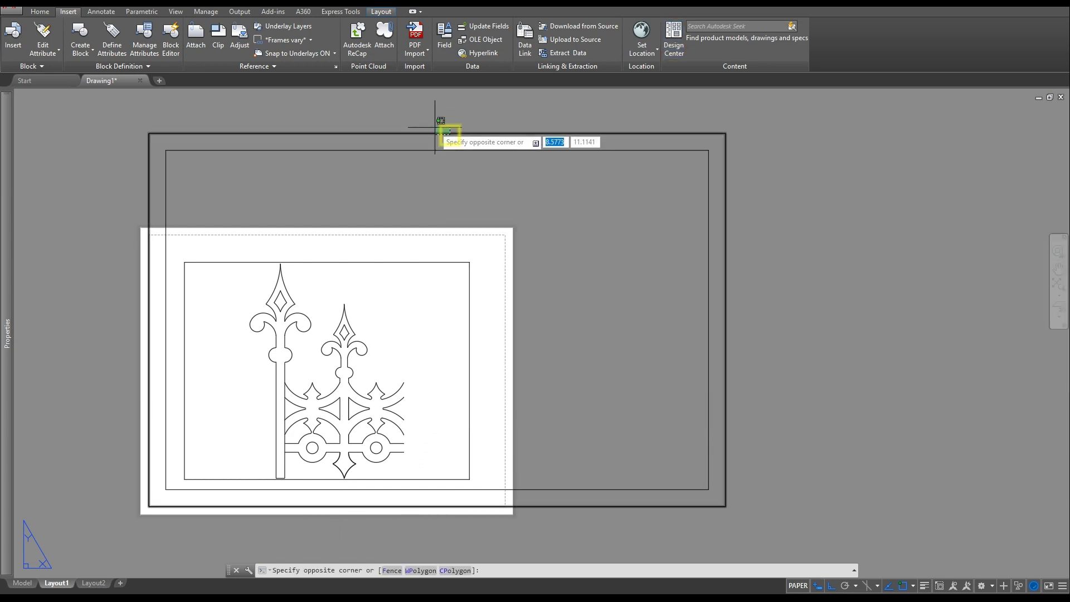
left_click(424, 125)
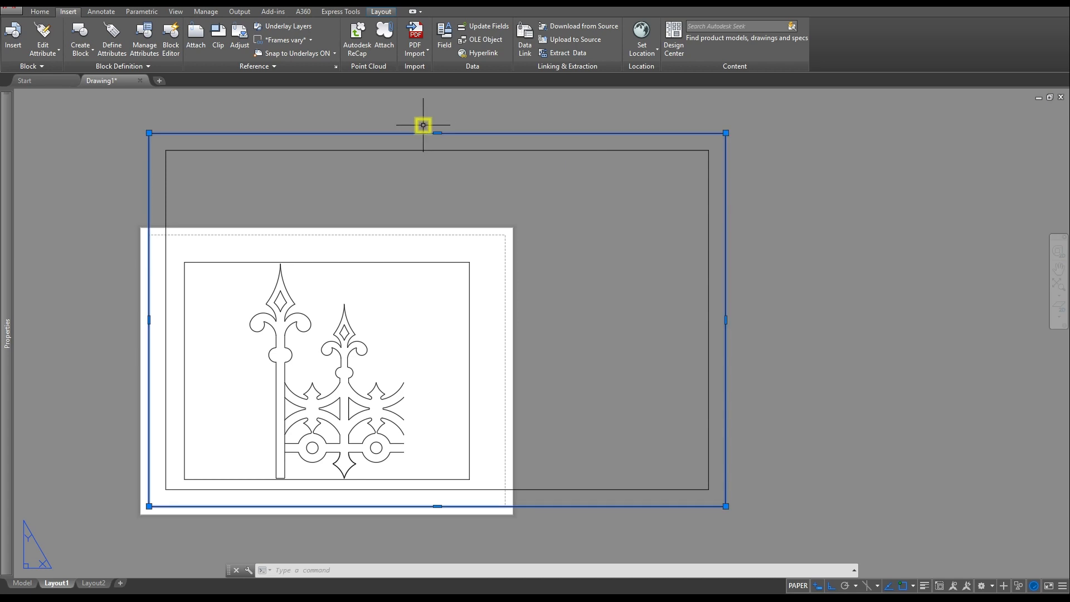
left_click(42, 12)
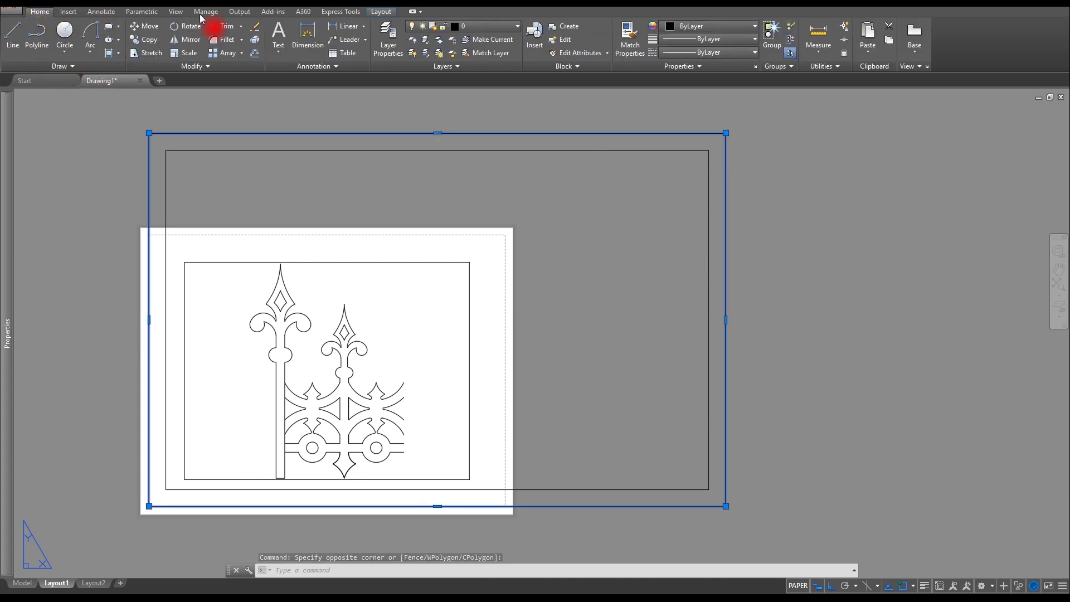
left_click(490, 27)
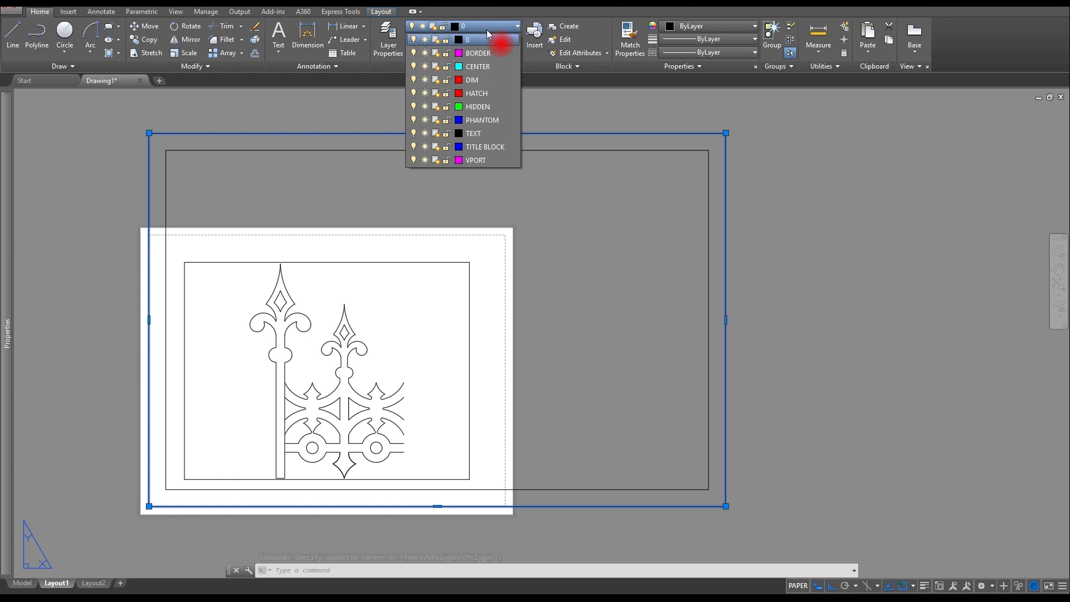
left_click(473, 54)
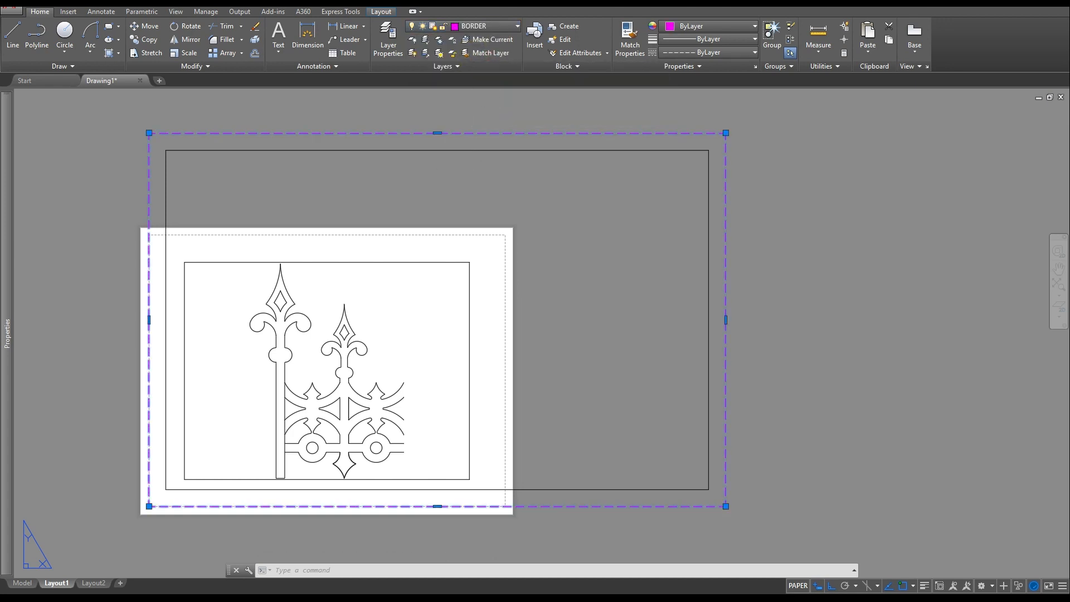
key("Escape")
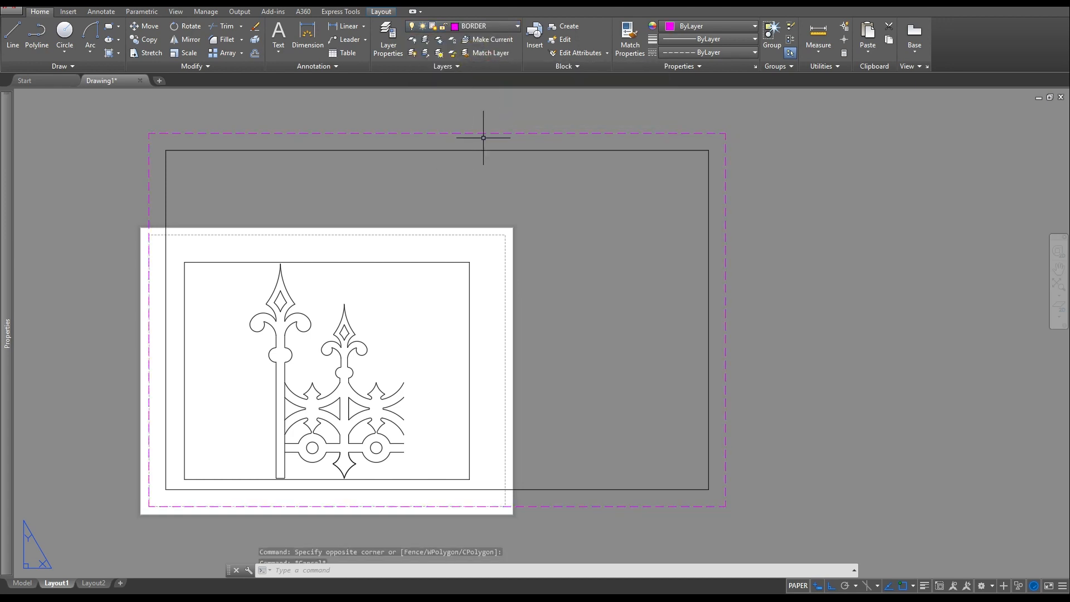
- Move the inner offset rectangle to the TITLE BLOCK layer
left_click(484, 151)
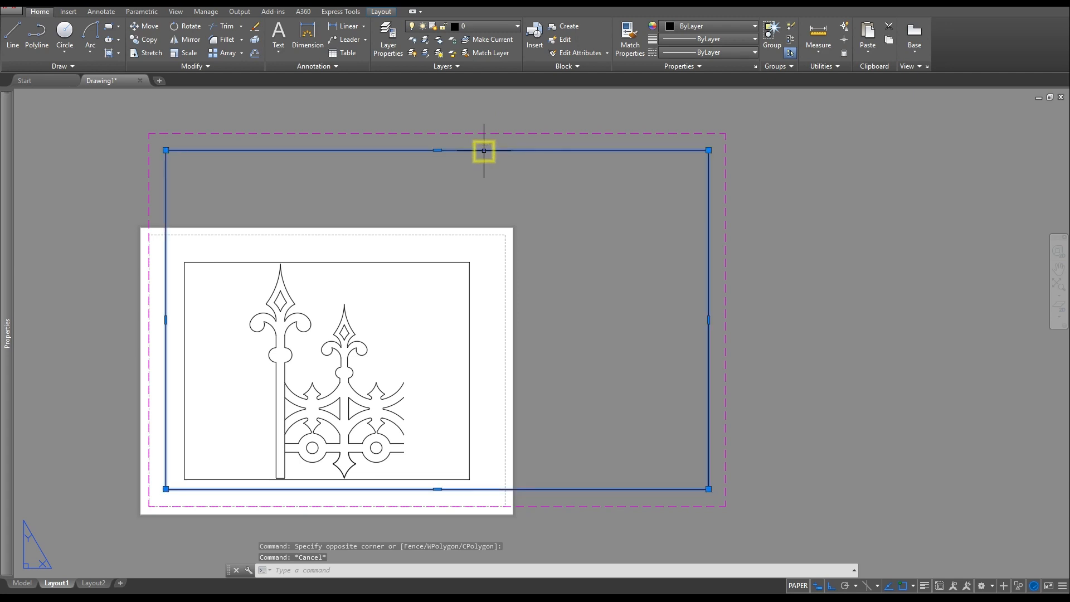
left_click(479, 26)
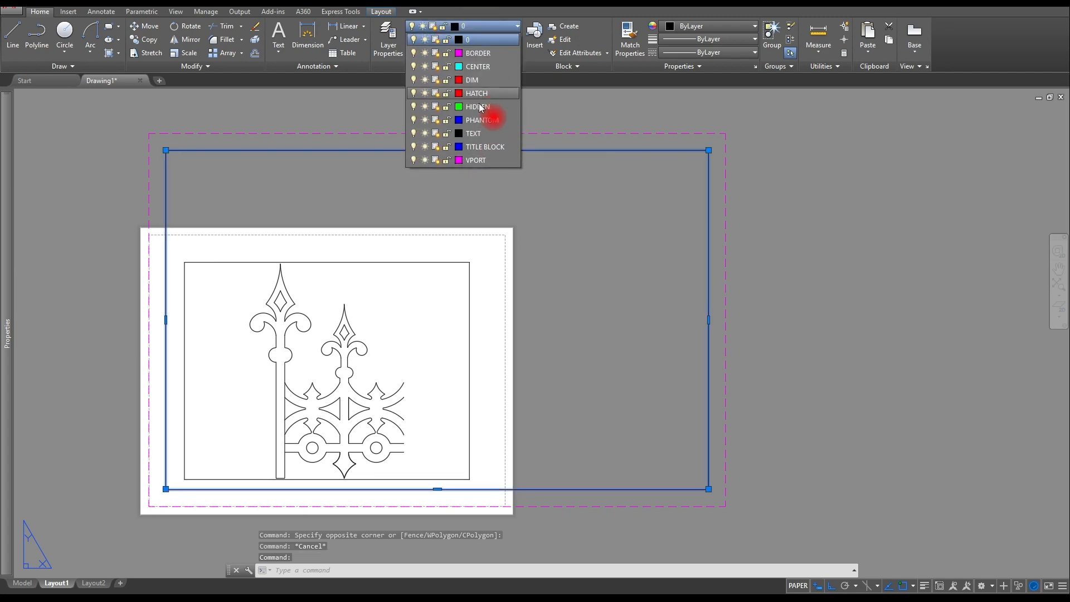
left_click(483, 147)
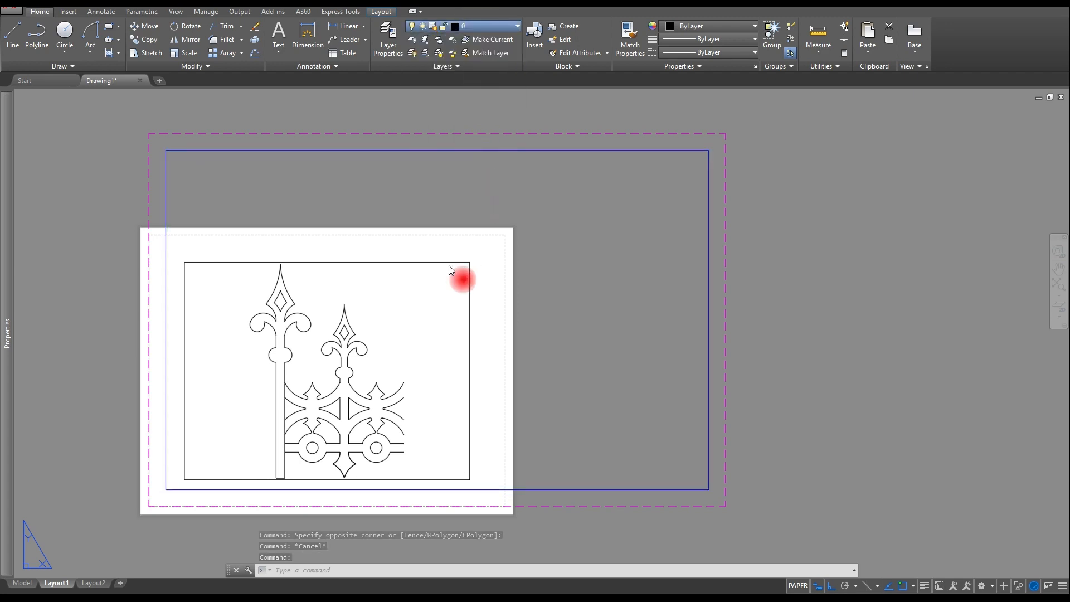
key("Escape")
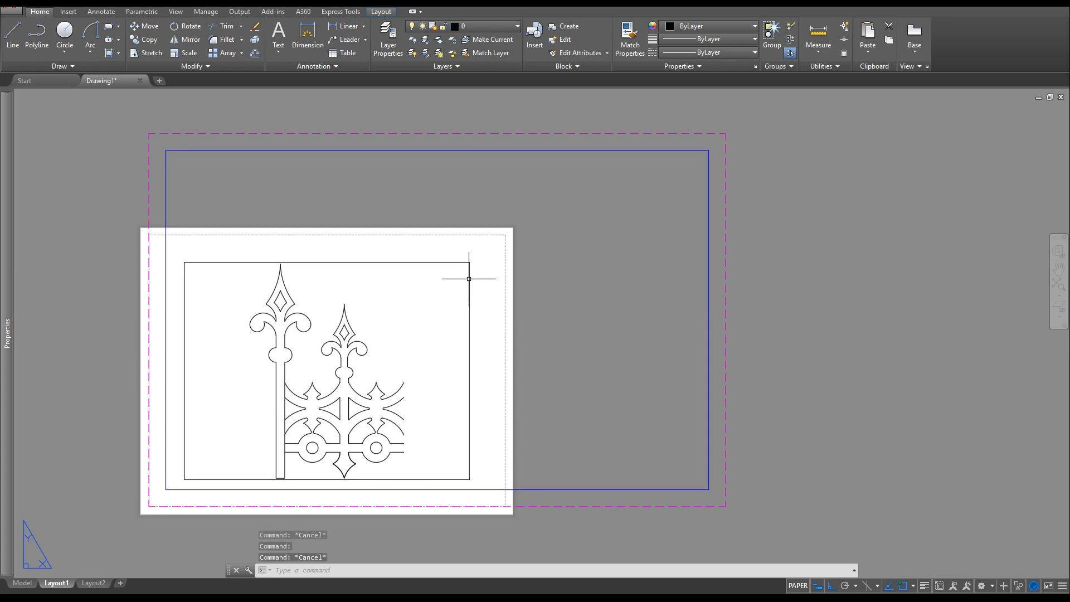
- Move the viewport frame around the fence drawing to the VPORT layer
left_click(470, 280)
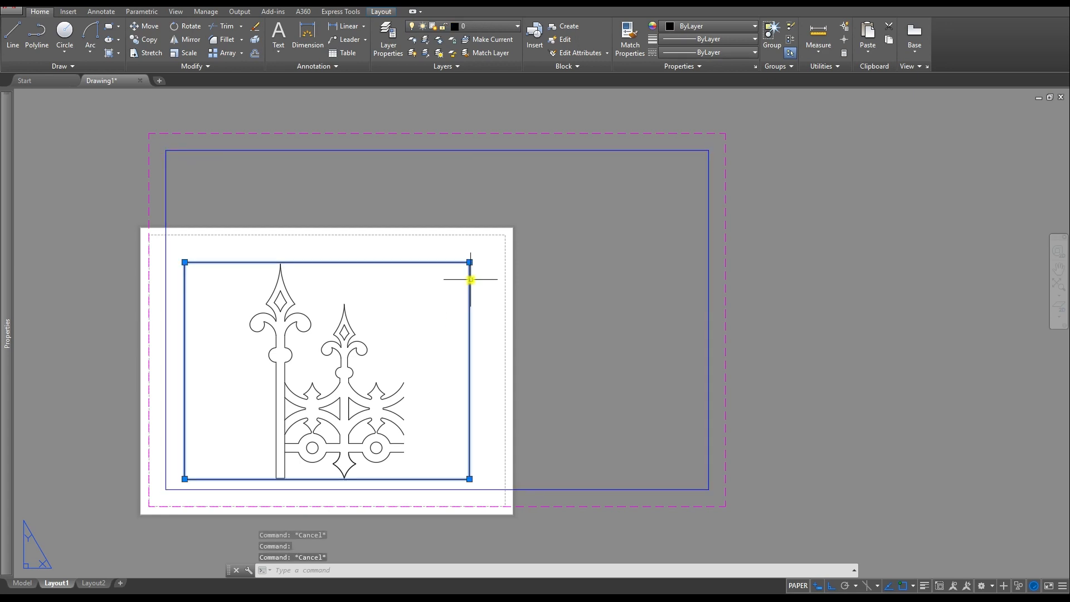
left_click(485, 27)
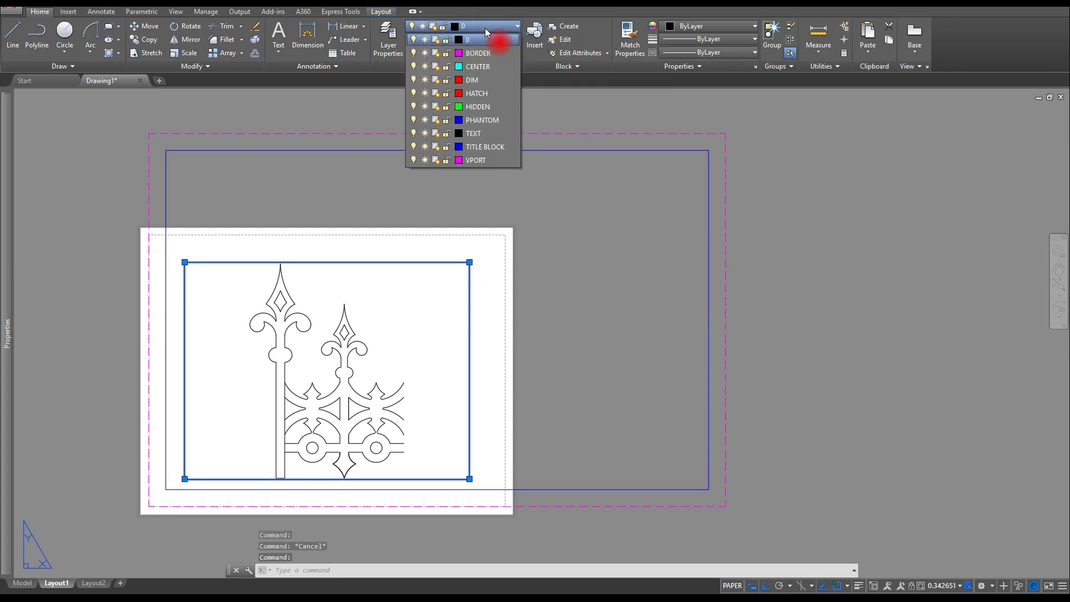
left_click(477, 160)
key("Escape")
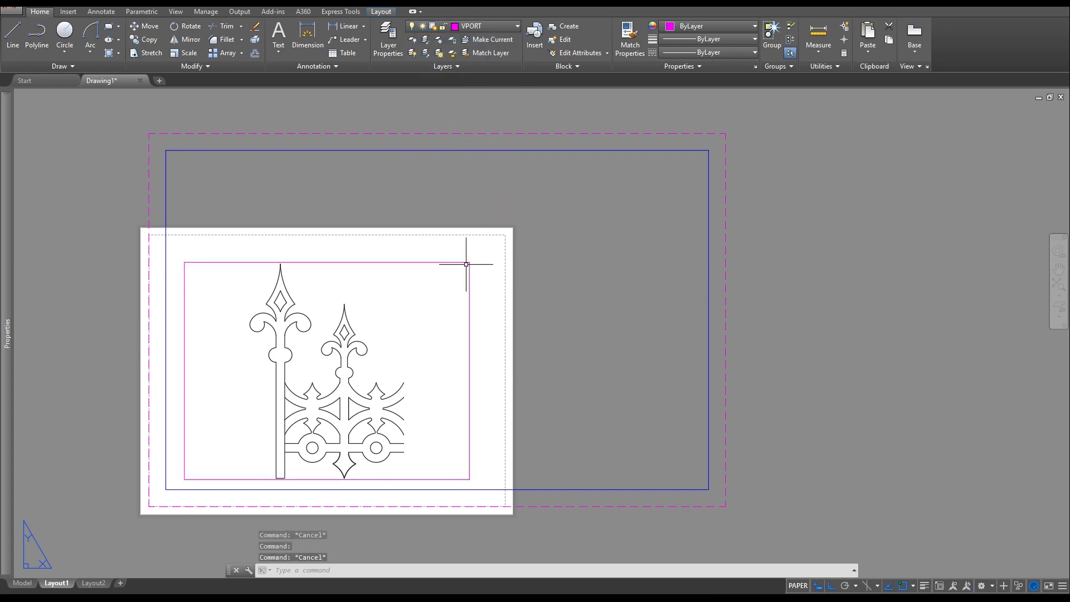
- Stretch the fence viewport's corners so it fills the left half of the blue title block frame
left_click(466, 262)
left_click(446, 268)
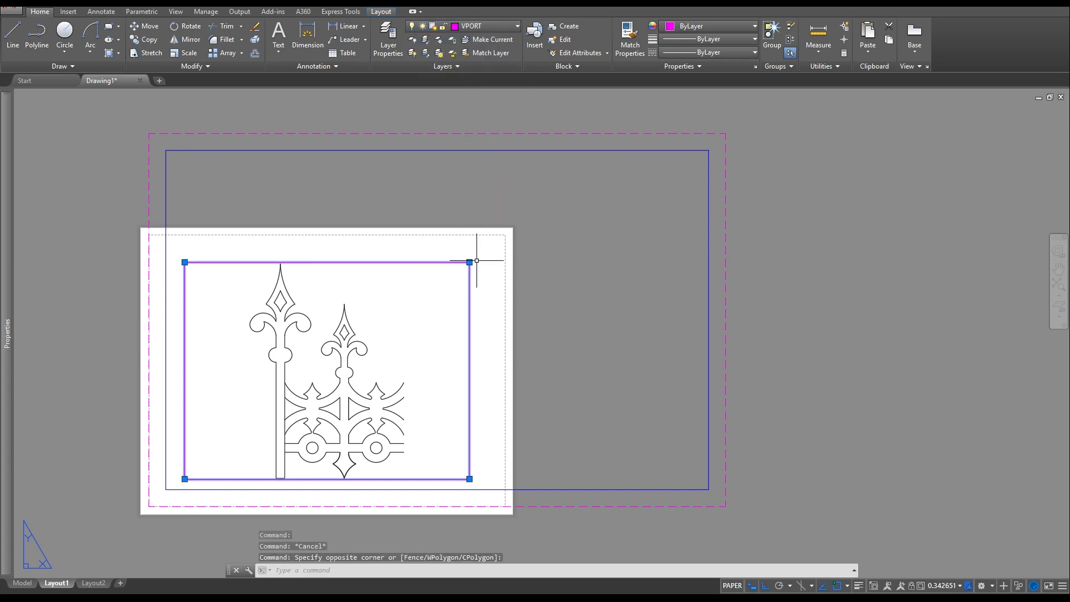
left_click(470, 262)
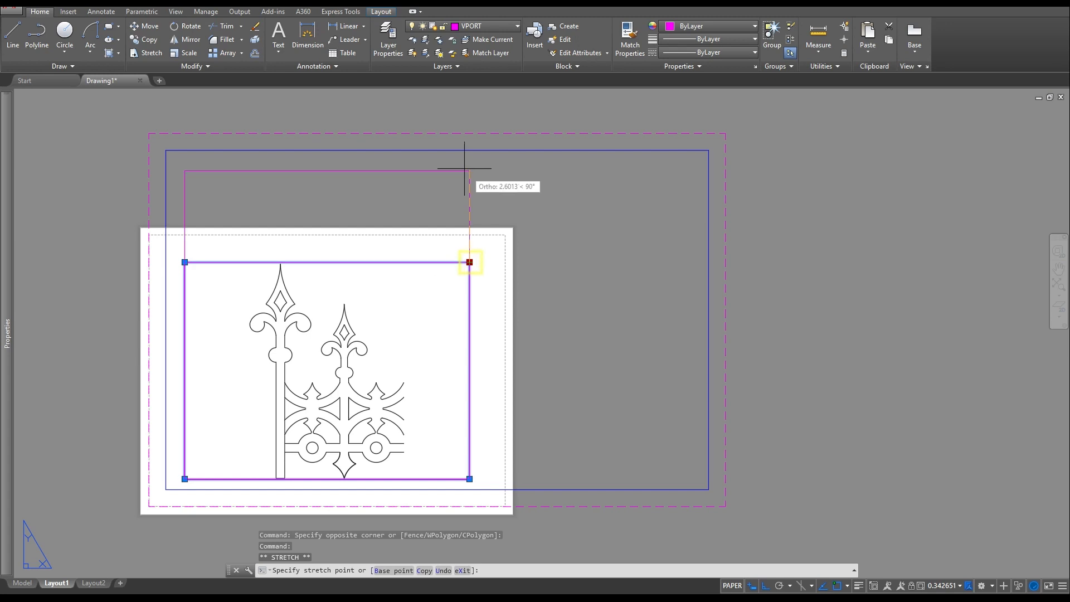
left_click(439, 150)
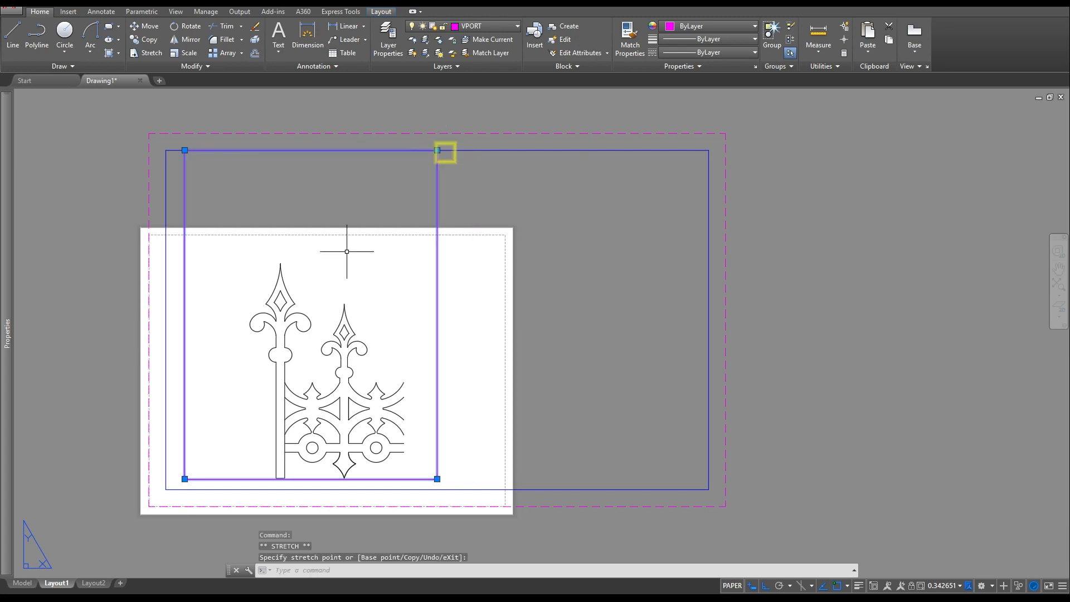
left_click(185, 479)
left_click(165, 489)
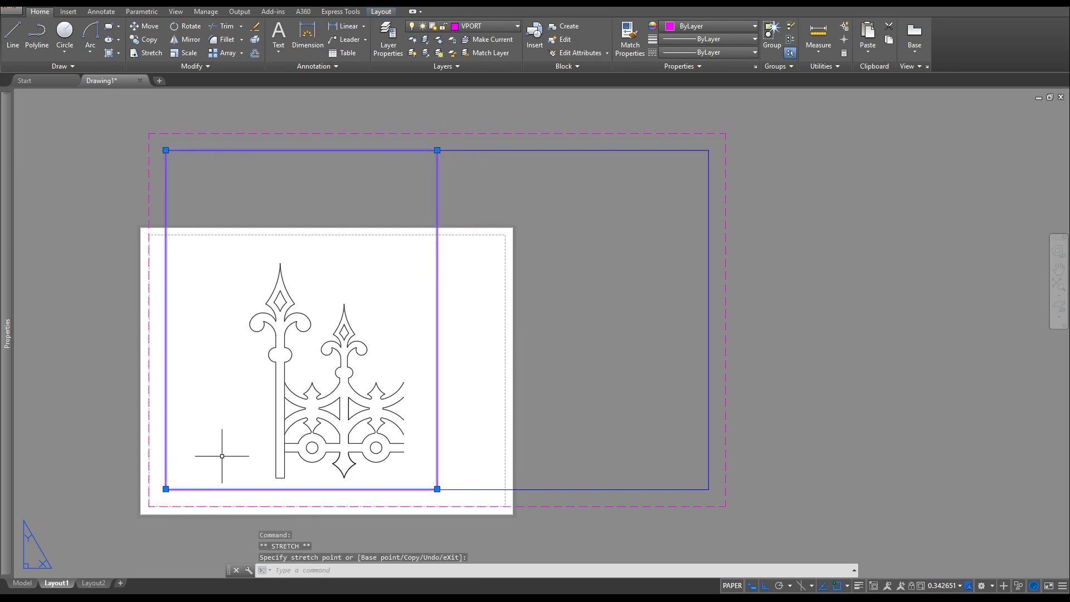
key("Escape")
key("Escape")
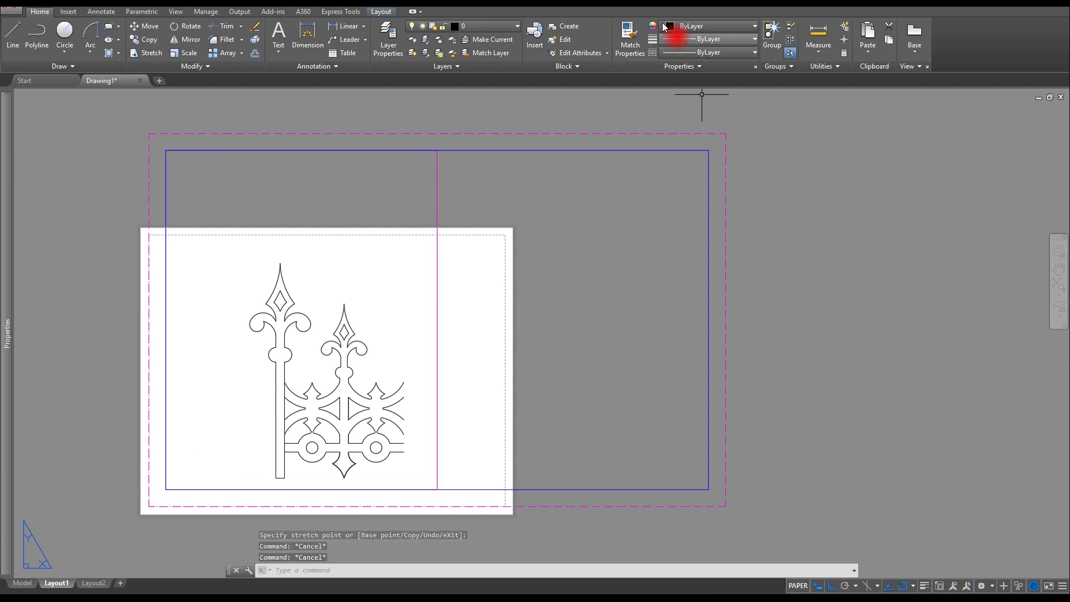
- Modify the Layout1 page setup to use the DWG To PDF.pc3 plotter and ANSI full bleed B (17.00 x 11.00 Inches) paper
left_click(381, 11)
left_click(38, 36)
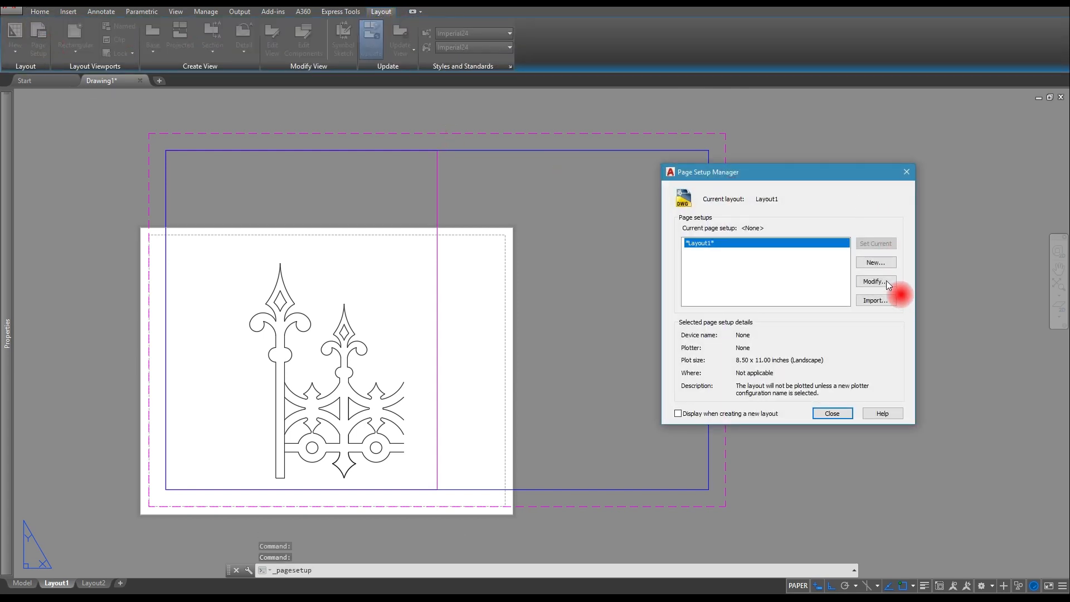
left_click(888, 282)
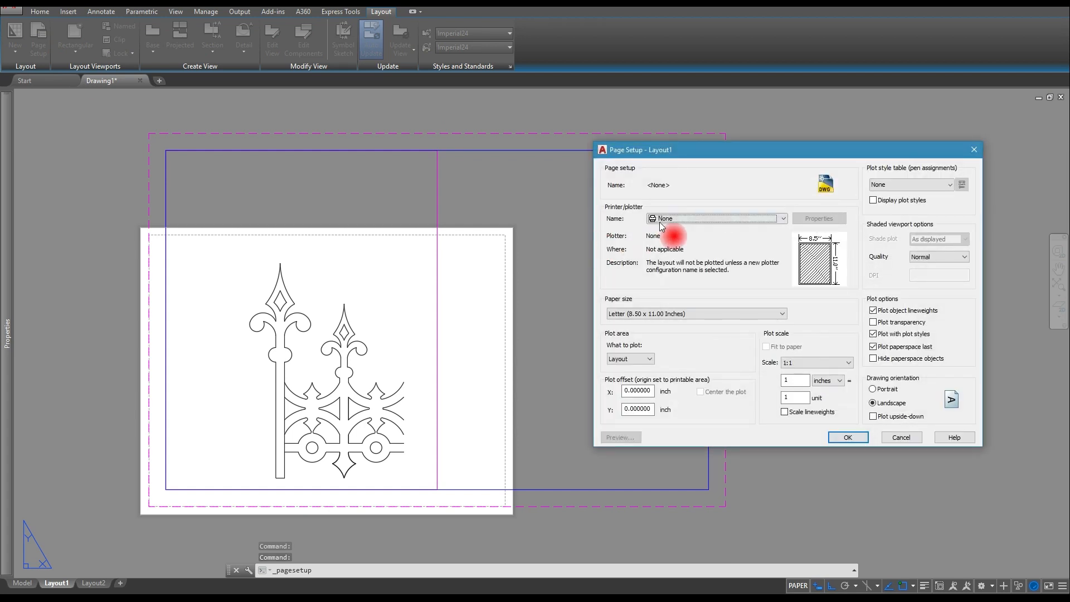
left_click(661, 220)
scroll(677, 335, "down", 3)
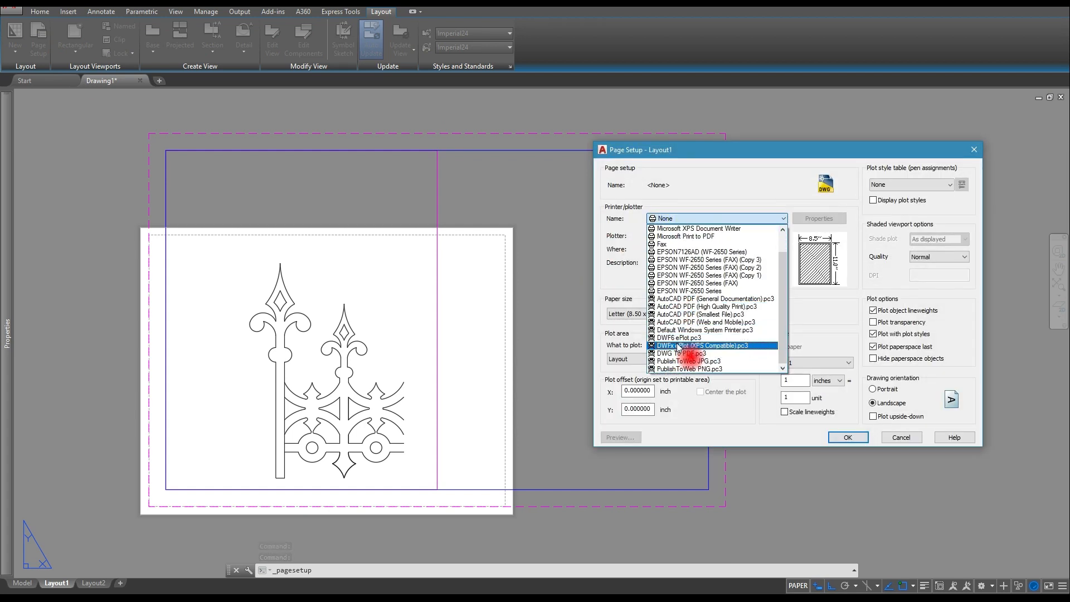
left_click(681, 353)
left_click(684, 314)
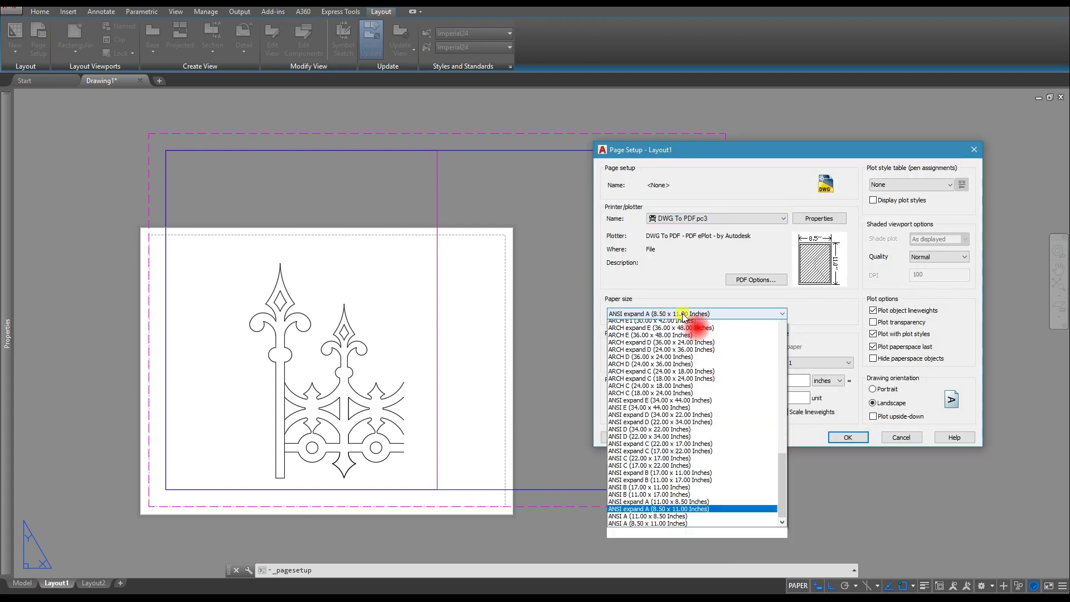
scroll(681, 384, "up", 6)
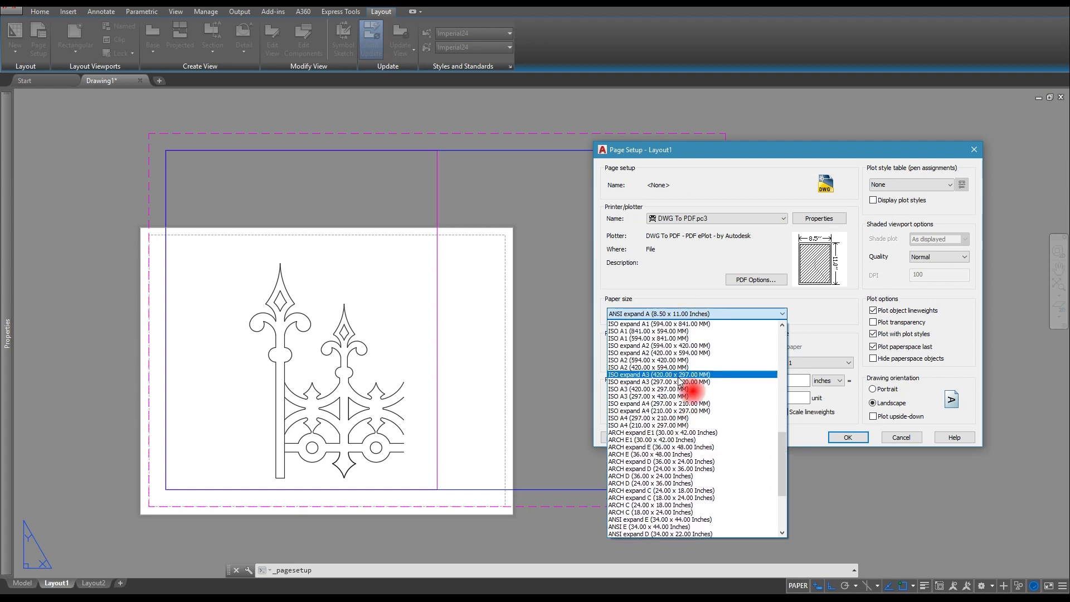
scroll(681, 384, "up", 5)
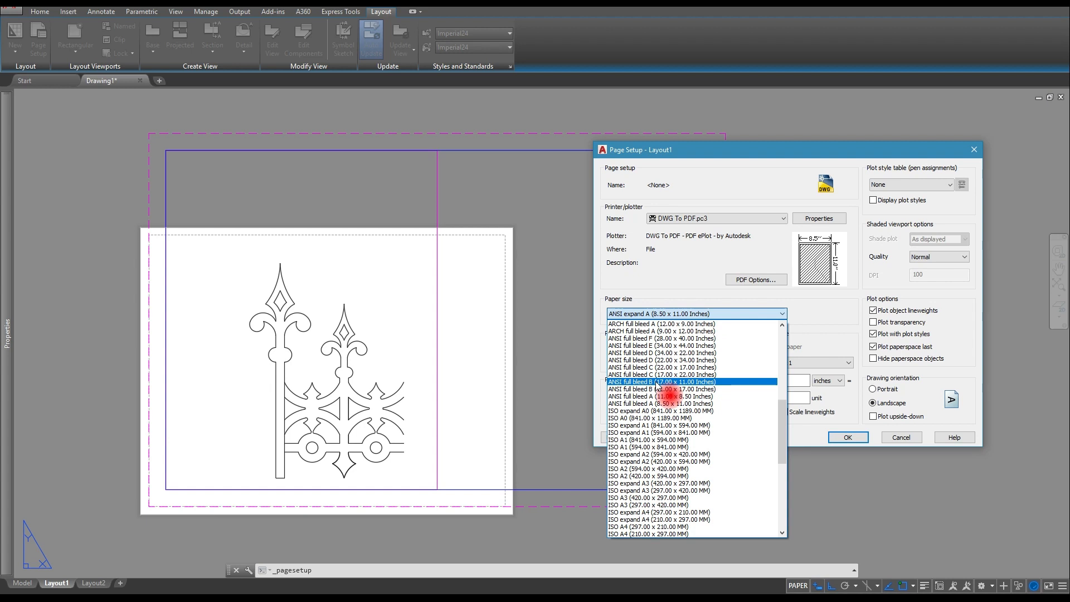
left_click(657, 383)
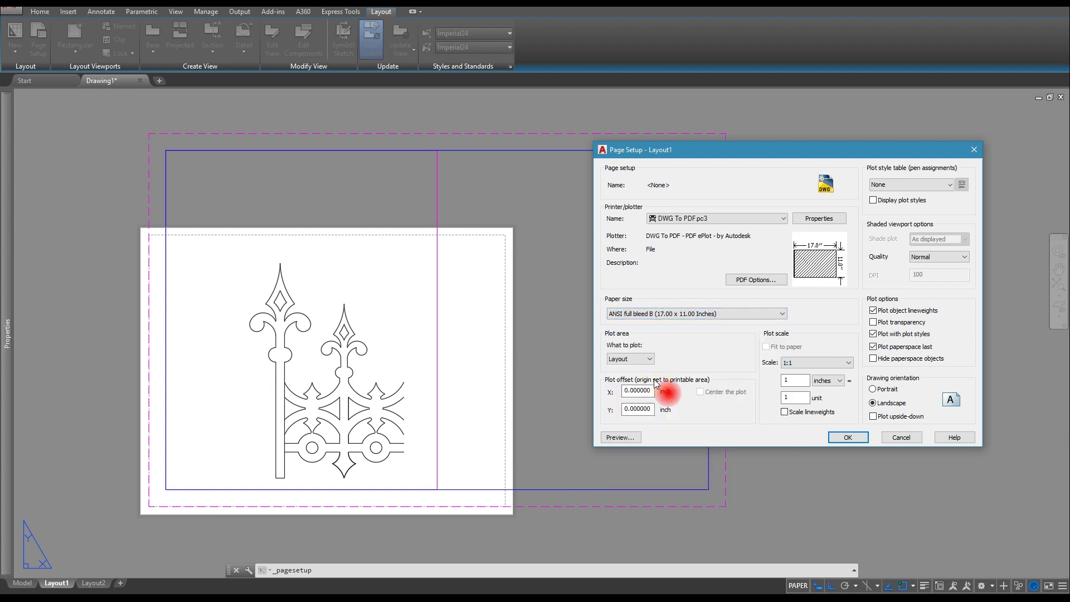
- Set the page setup to plot centered extents with the monochrome.ctb plot style, then apply it and close the page setup manager
left_click(650, 359)
left_click(620, 377)
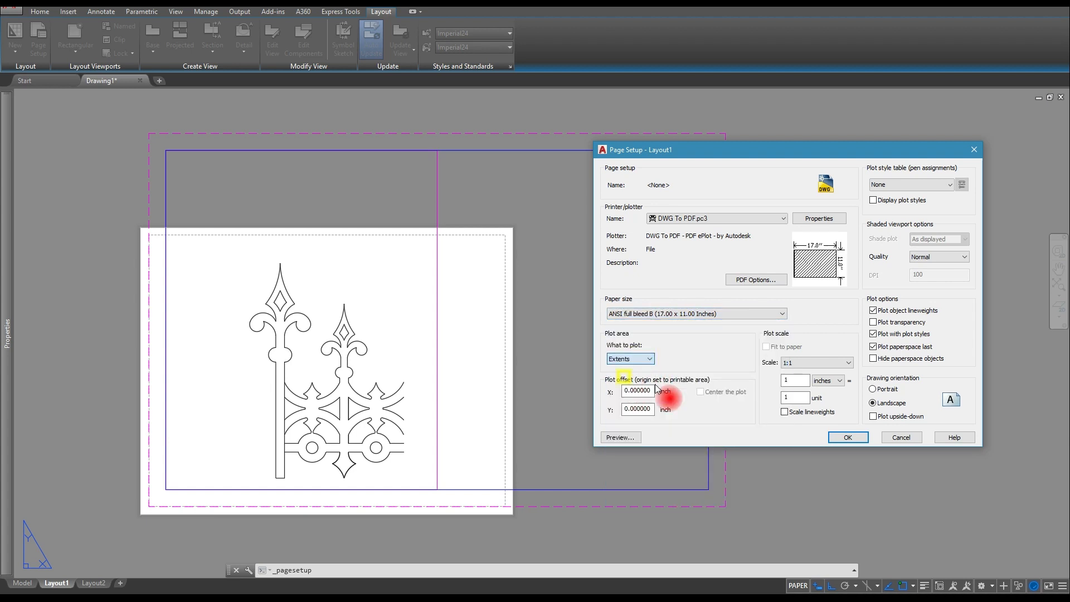
left_click(701, 392)
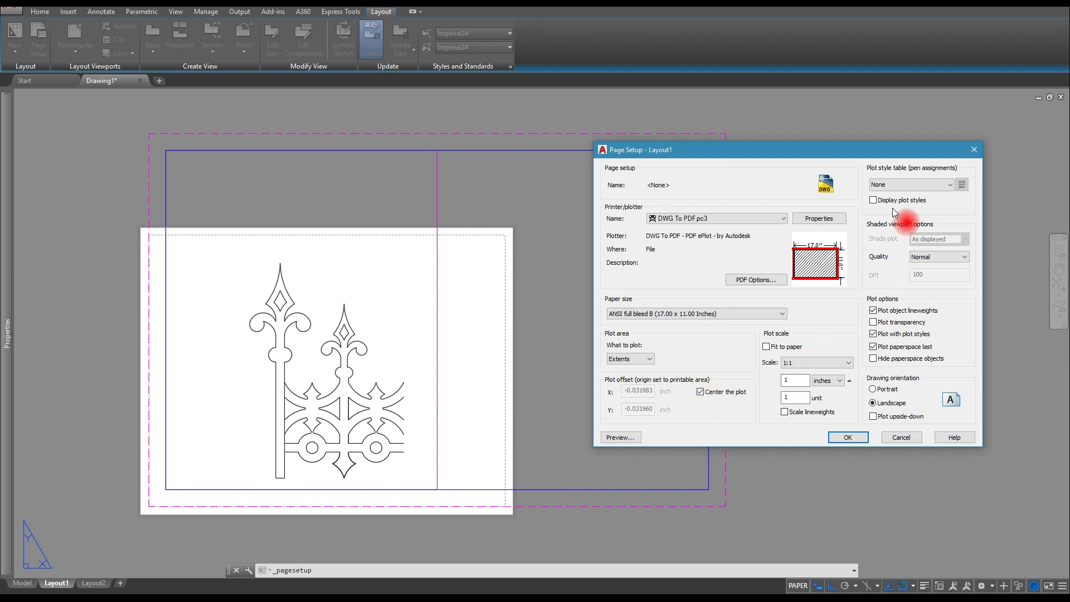
left_click(900, 185)
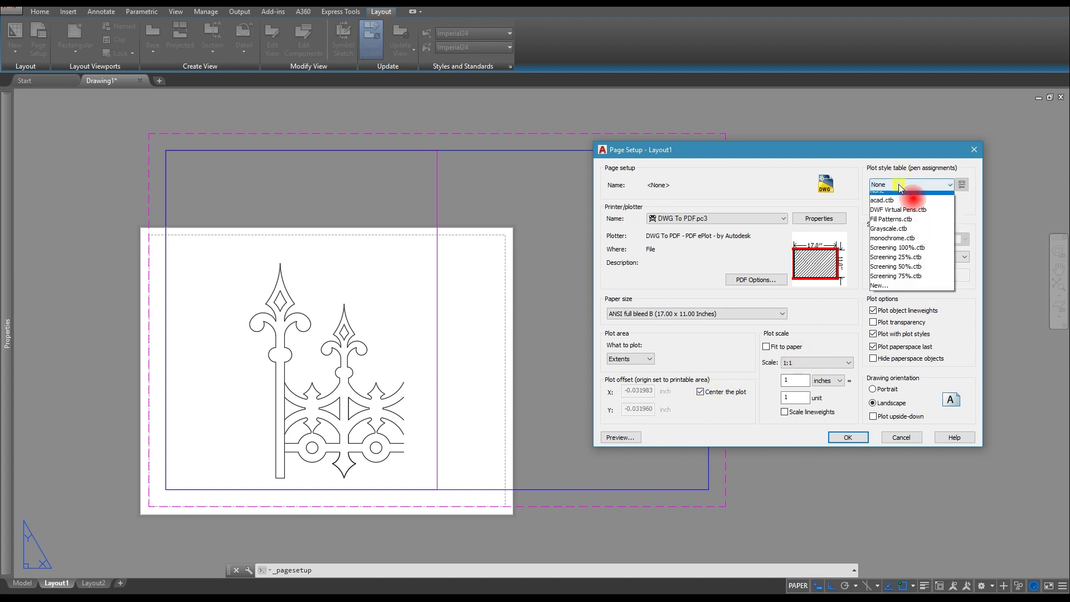
left_click(892, 238)
left_click(846, 437)
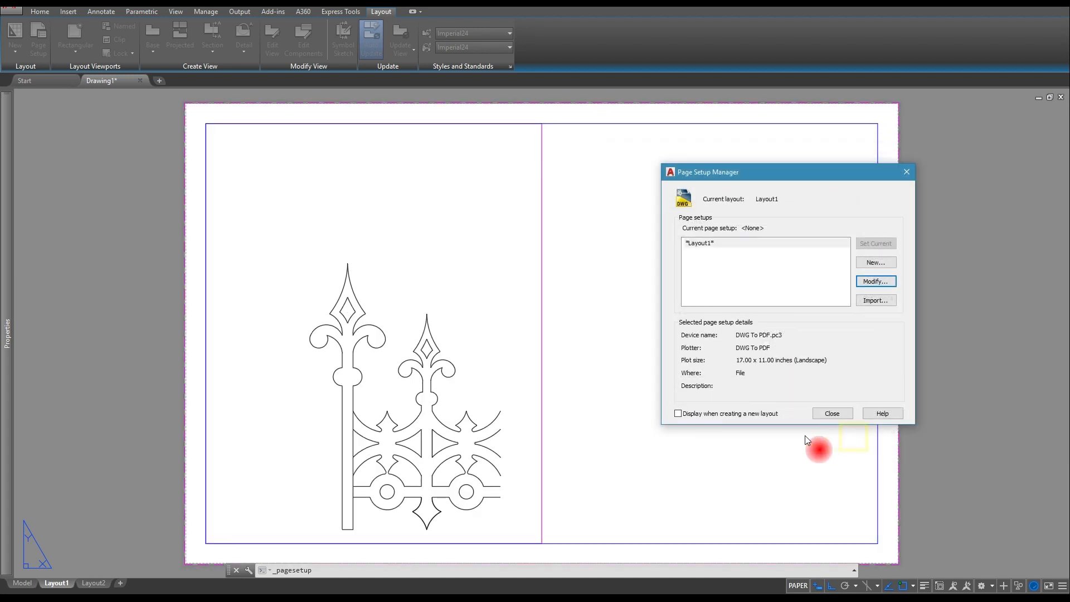
left_click(834, 417)
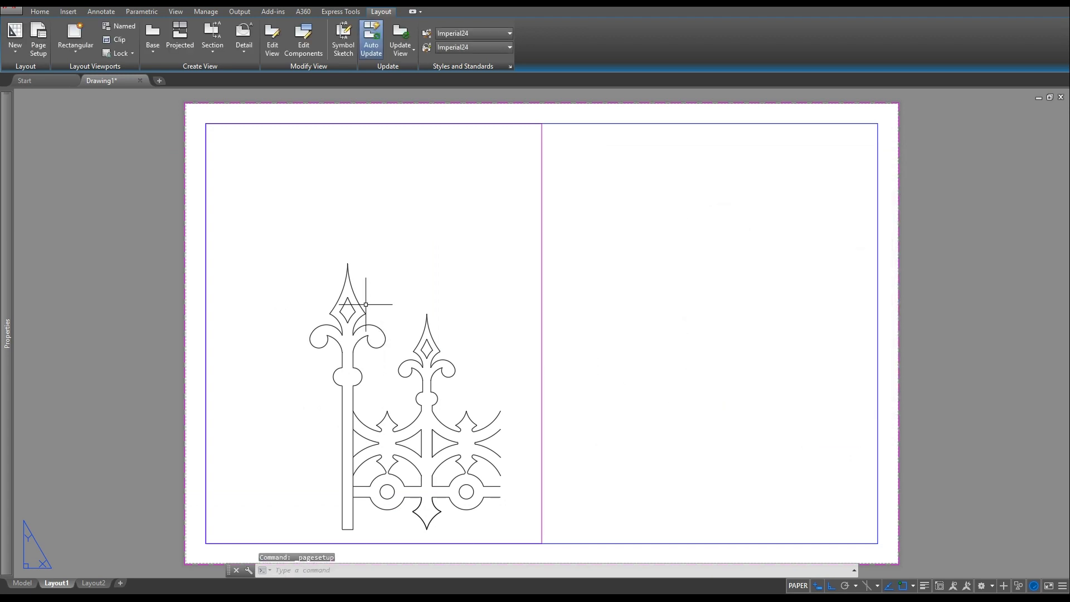
- Activate the left viewport, zoom to the fence's extents and set the viewport scale to 6" = 1'-0"
double_click(388, 251)
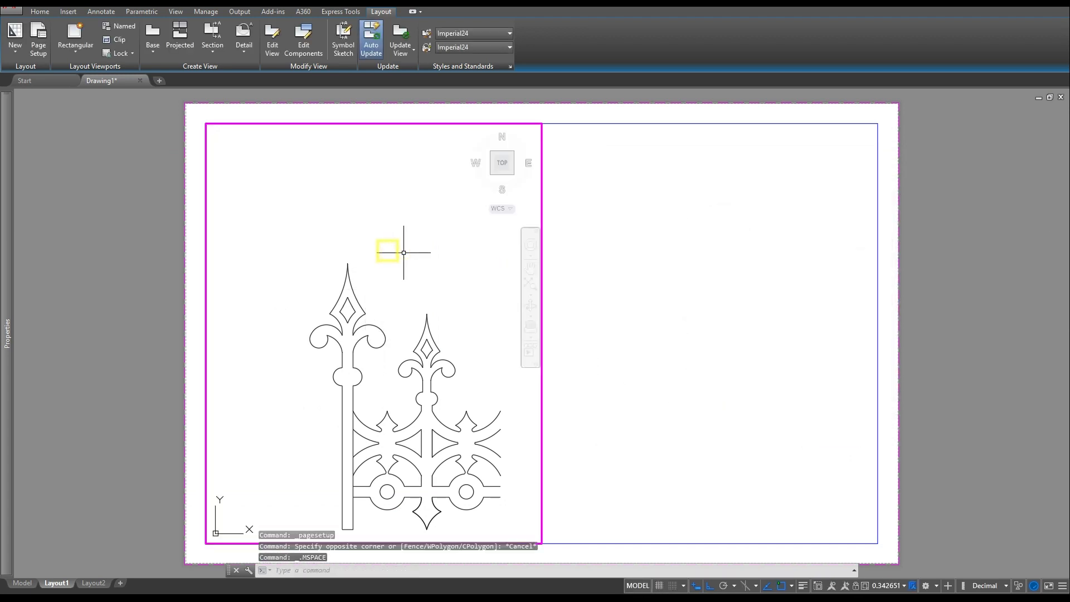
middle_click(404, 252)
middle_click(405, 252)
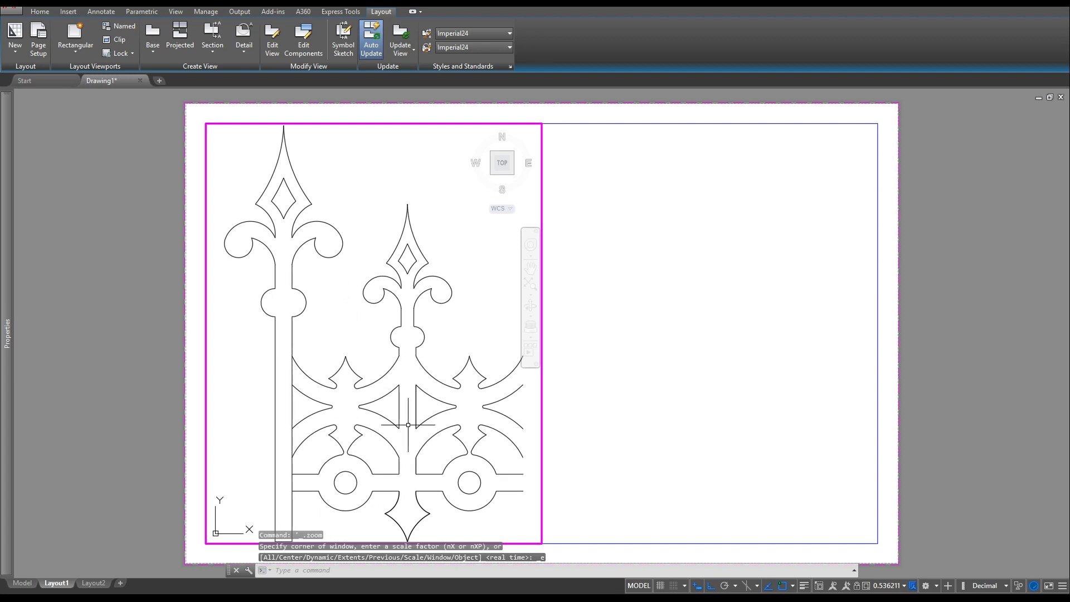
left_click(880, 586)
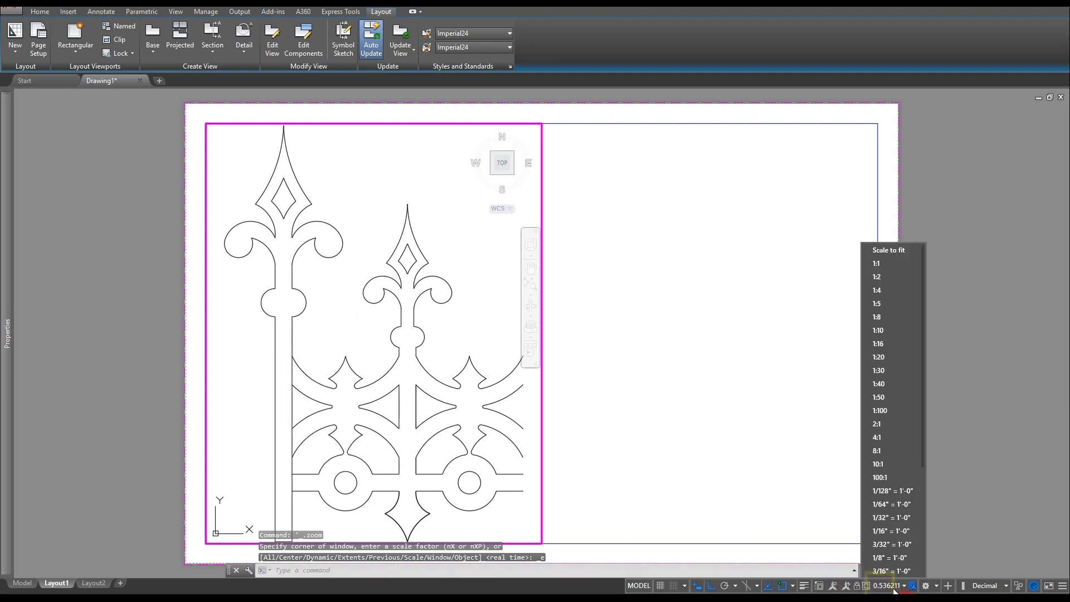
scroll(886, 557, "down", 3)
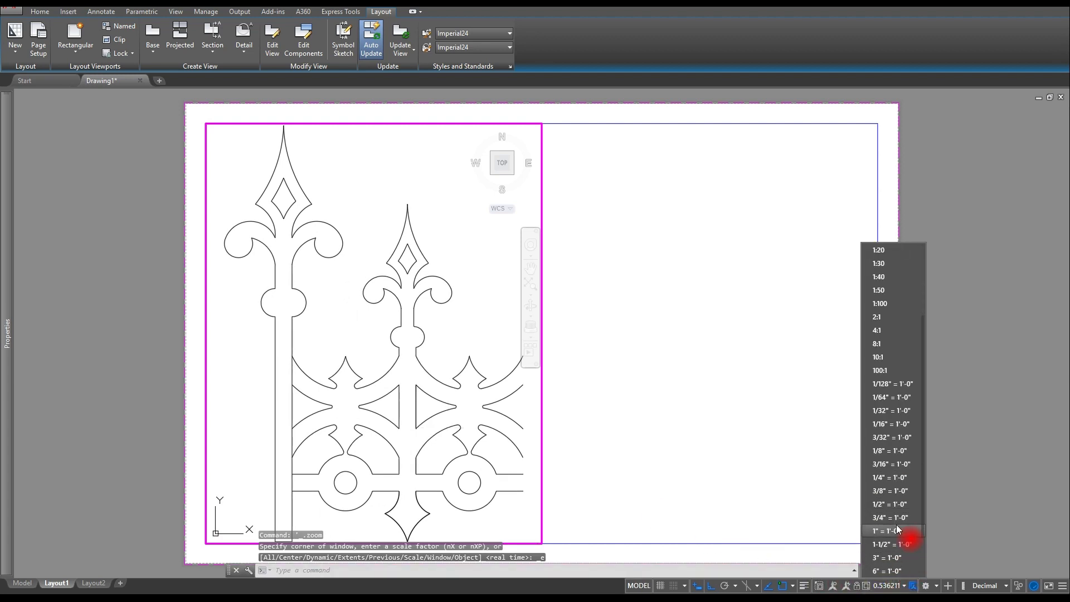
left_click(886, 570)
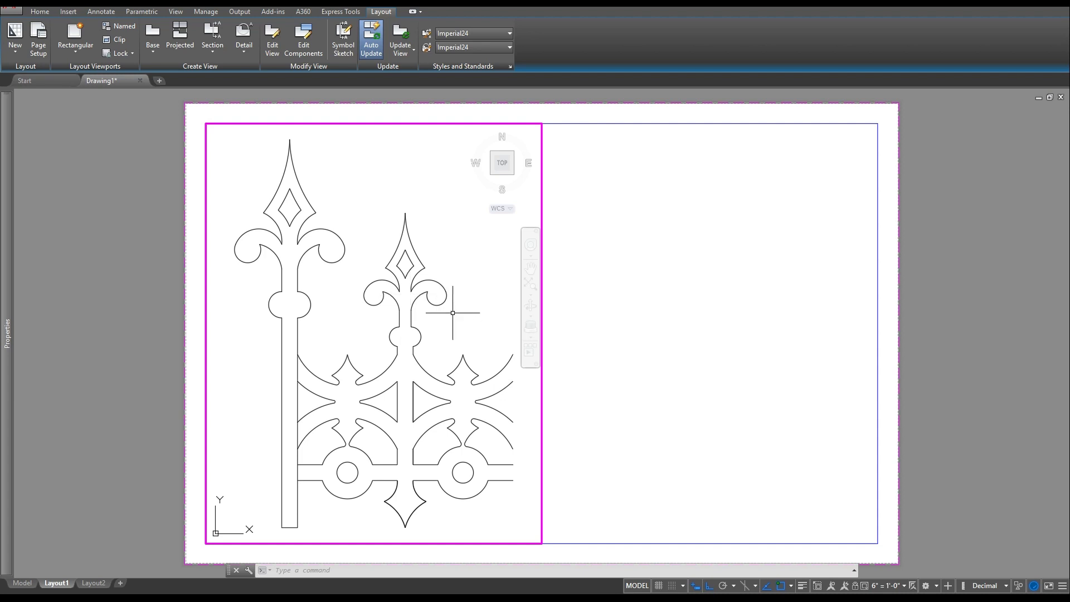
- Shift the fence slightly right within its viewport, lock the viewport and return to paper space
middle_click_drag(357, 311, 368, 310)
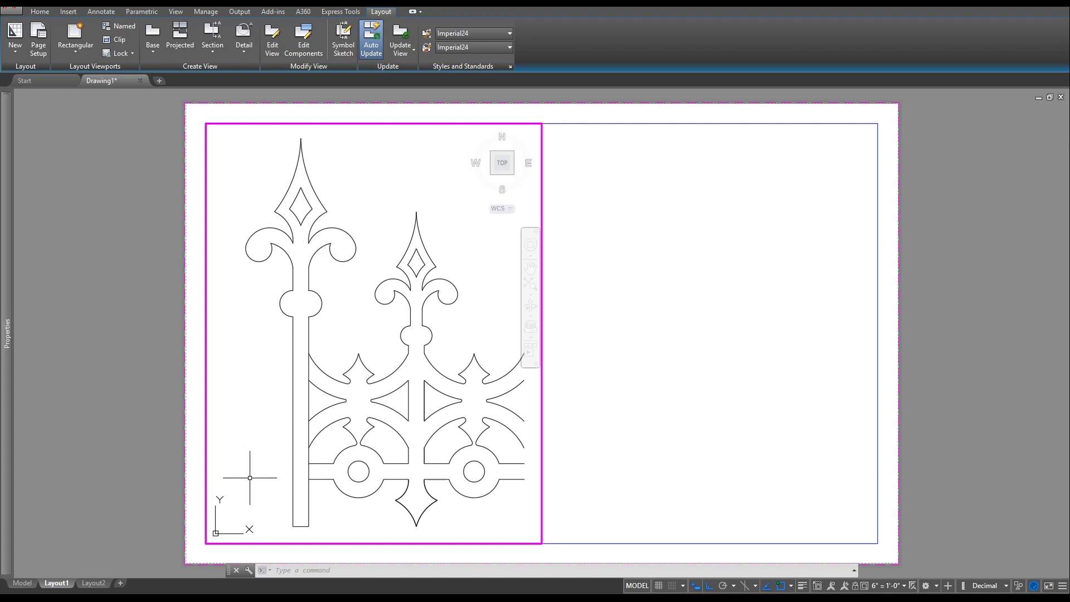
left_click(856, 587)
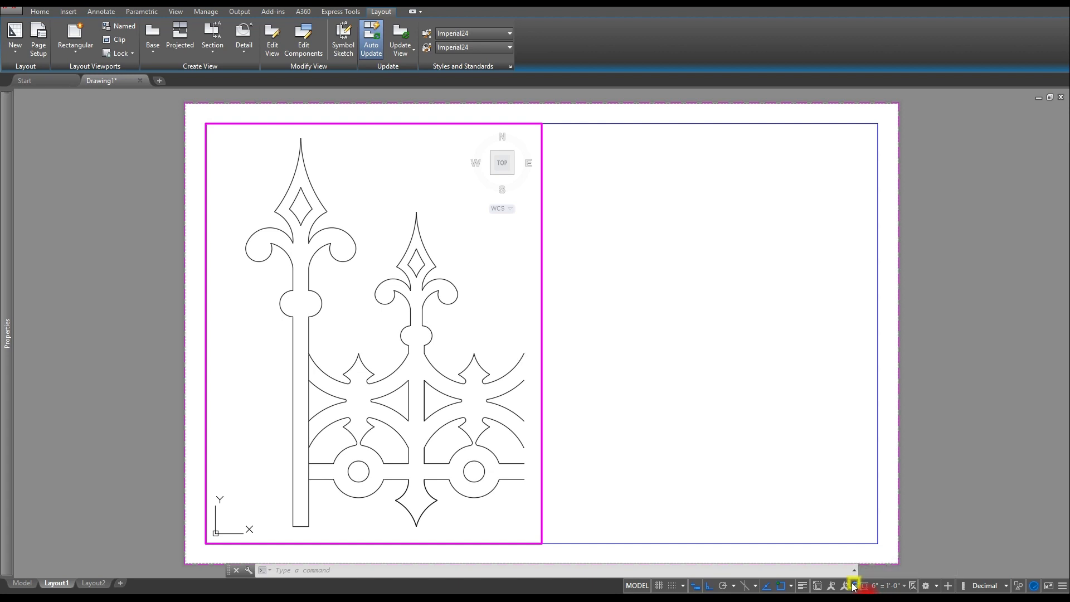
double_click(601, 279)
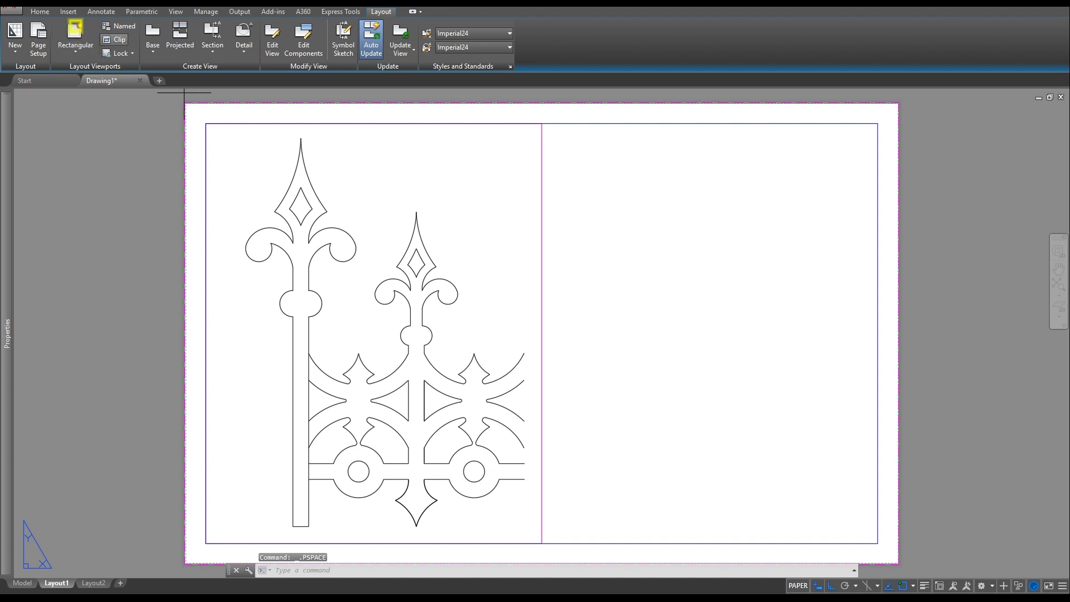
- Create a second rectangular viewport in the sheet's right half, ending at the title block frame's upper-right corner
left_click(75, 34)
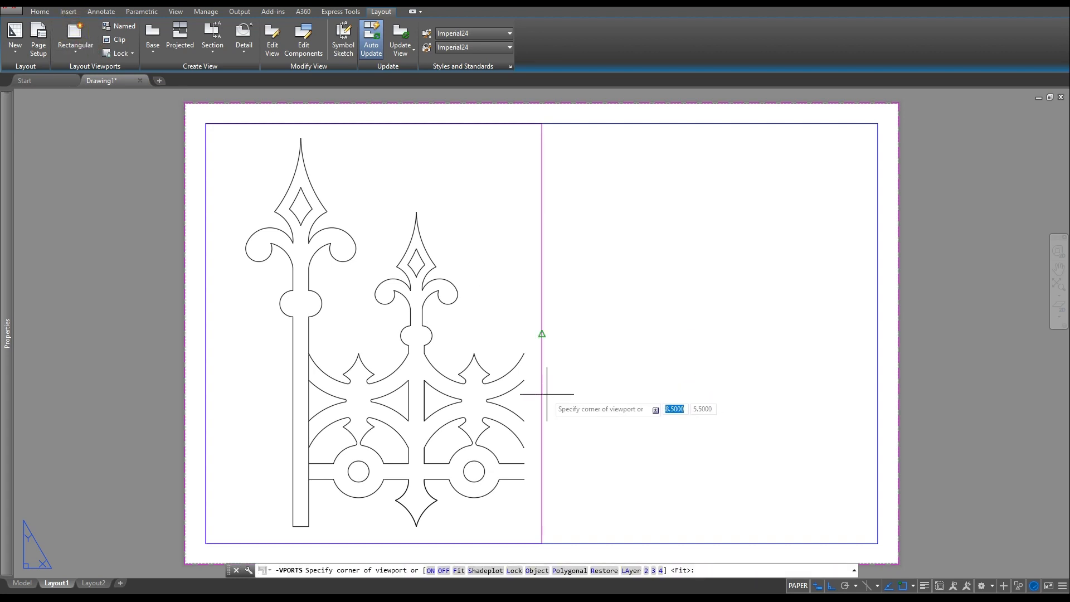
left_click(562, 380)
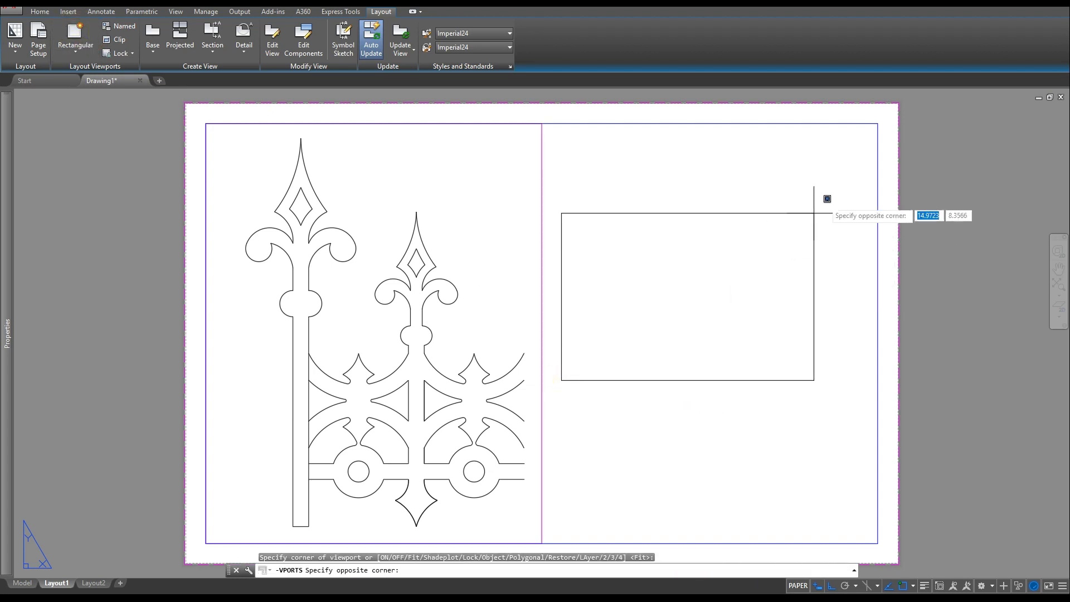
left_click(879, 121)
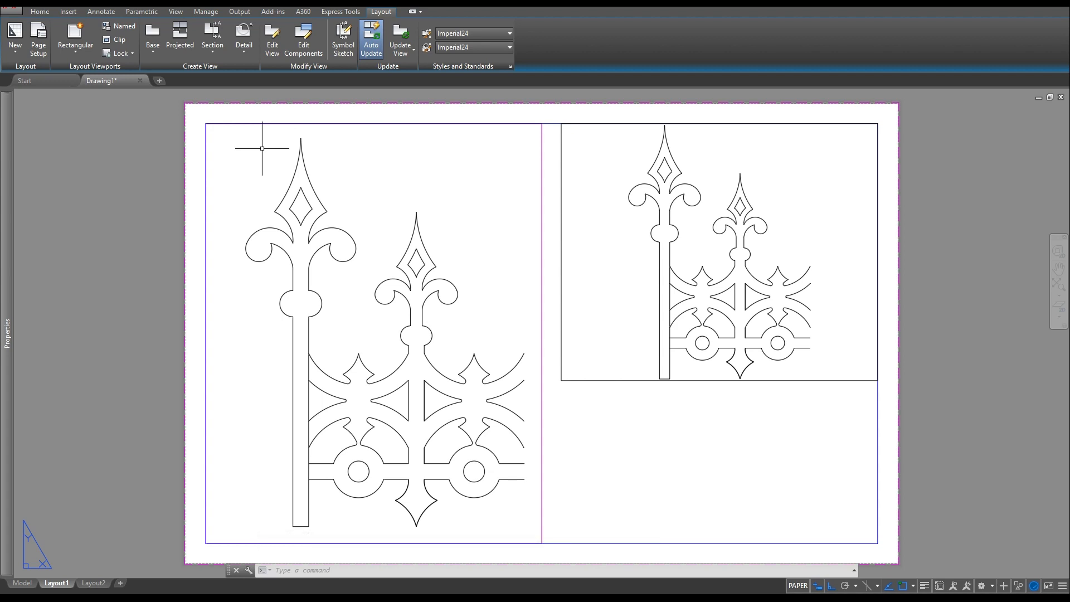
- Move the new upper-right viewport to the VPORT layer
left_click(40, 11)
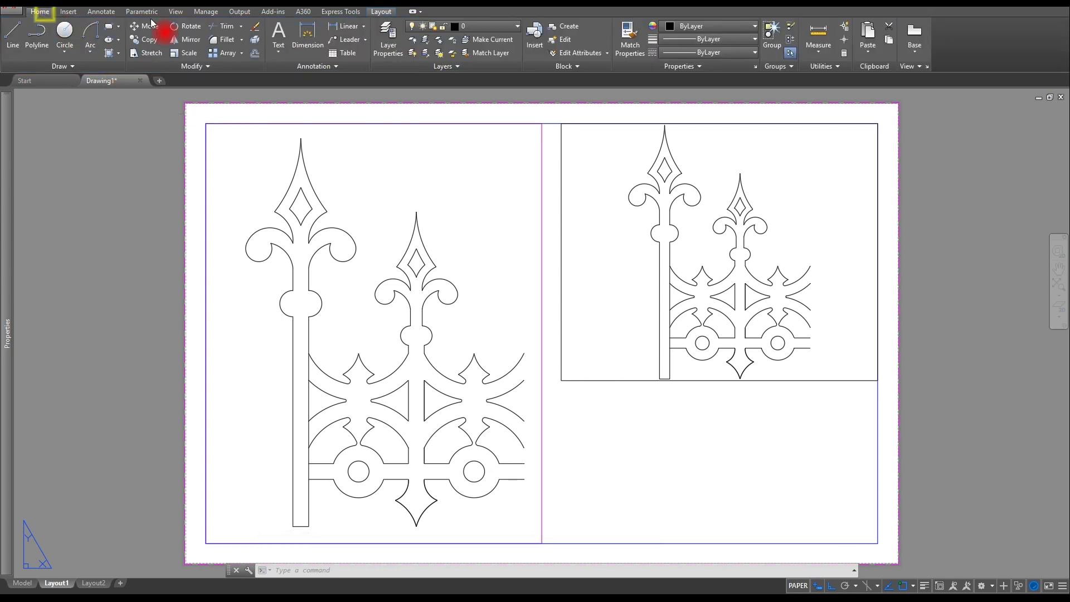
left_click(561, 322)
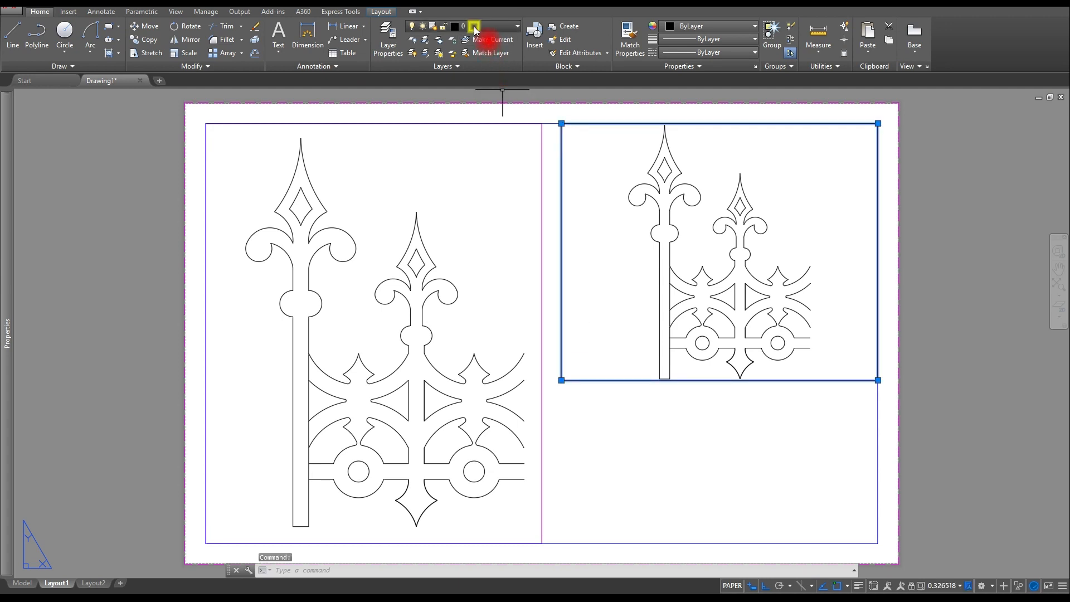
left_click(475, 28)
left_click(477, 159)
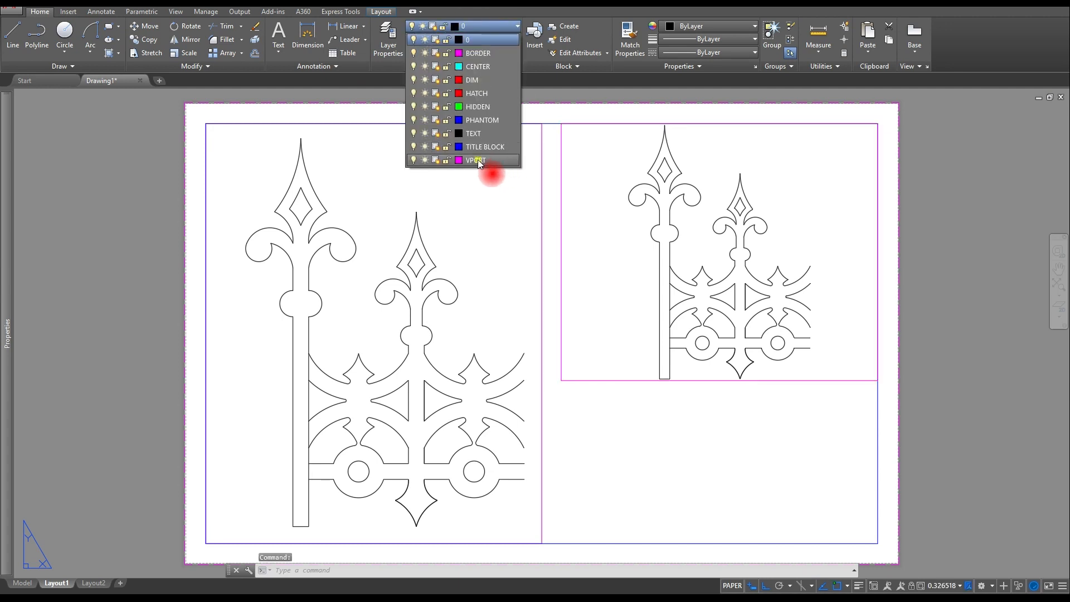
- Stretch the new viewport's upper-left corner to meet the large viewport's upper-right corner
left_click(612, 215)
left_click(536, 155)
left_click(561, 123)
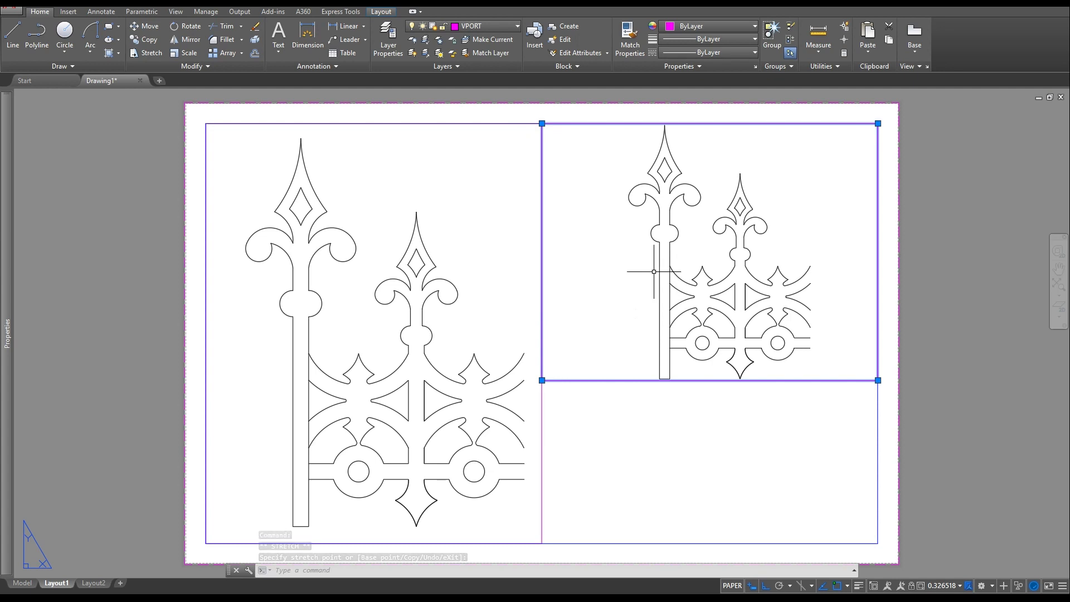
key("Escape")
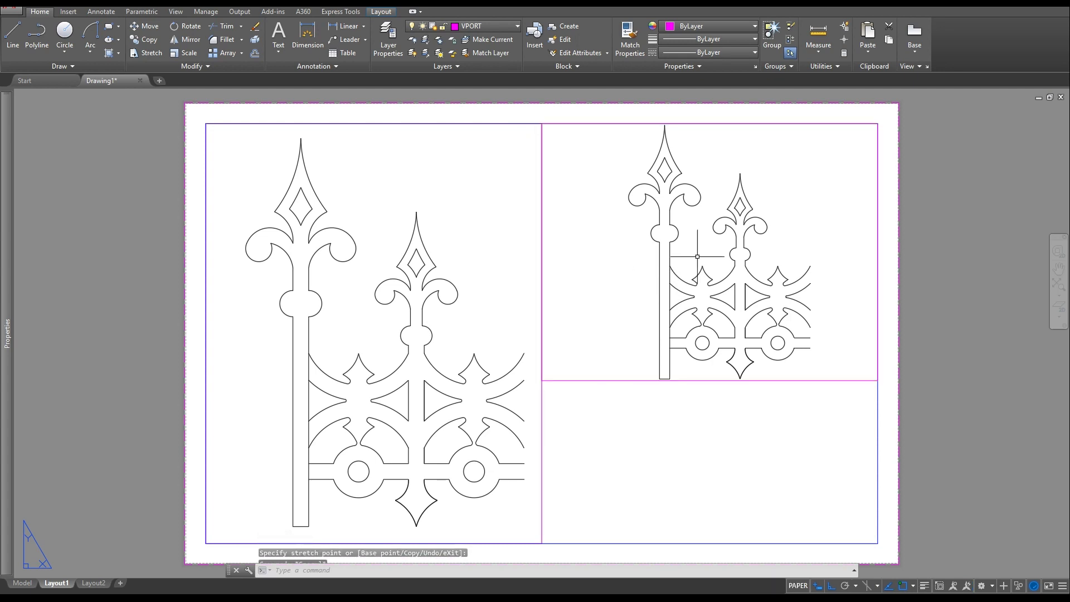
key("Escape")
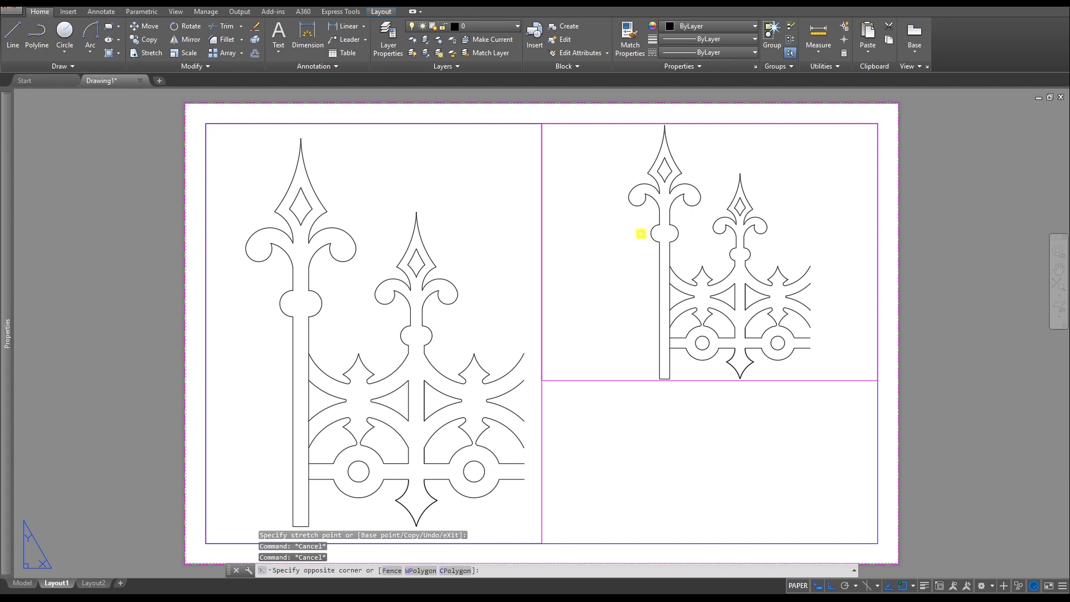
- Activate the upper-right viewport and frame the tall post's finial large inside it
double_click(641, 236)
scroll(639, 233, "up", 7)
scroll(658, 301, "down", 3)
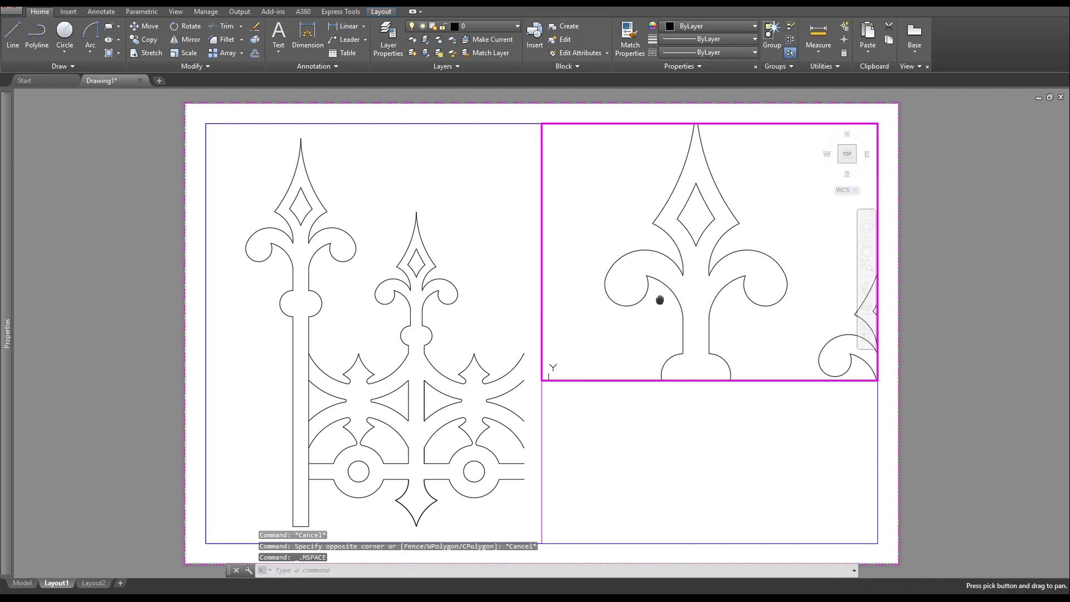
middle_click_drag(676, 291, 685, 277)
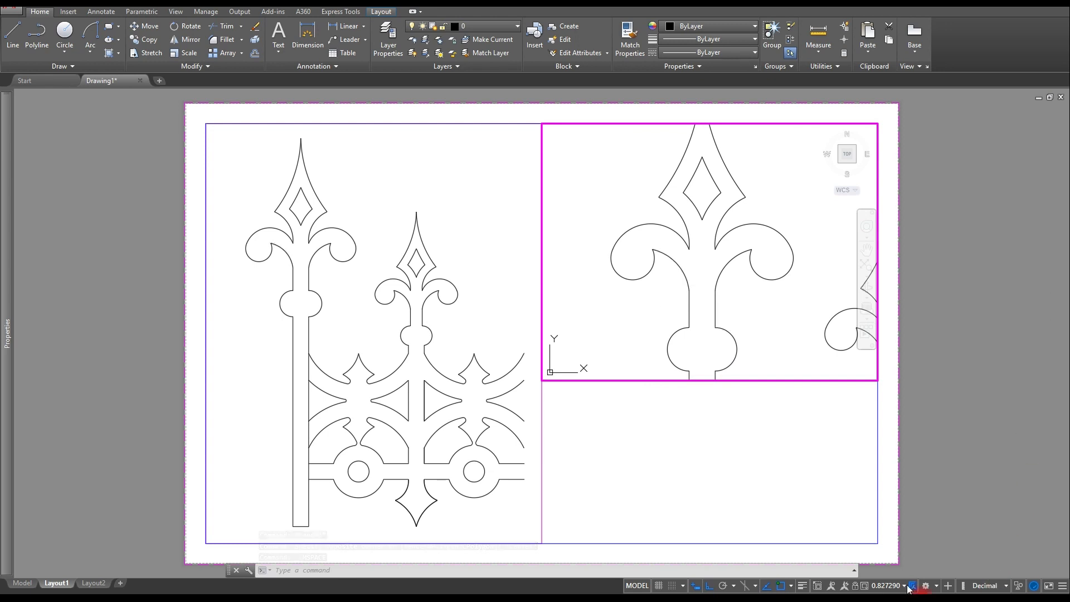
- Set the upper-right viewport's scale to 1'-0" = 1'-0" and shift the finial down until its tip is in view
left_click(886, 586)
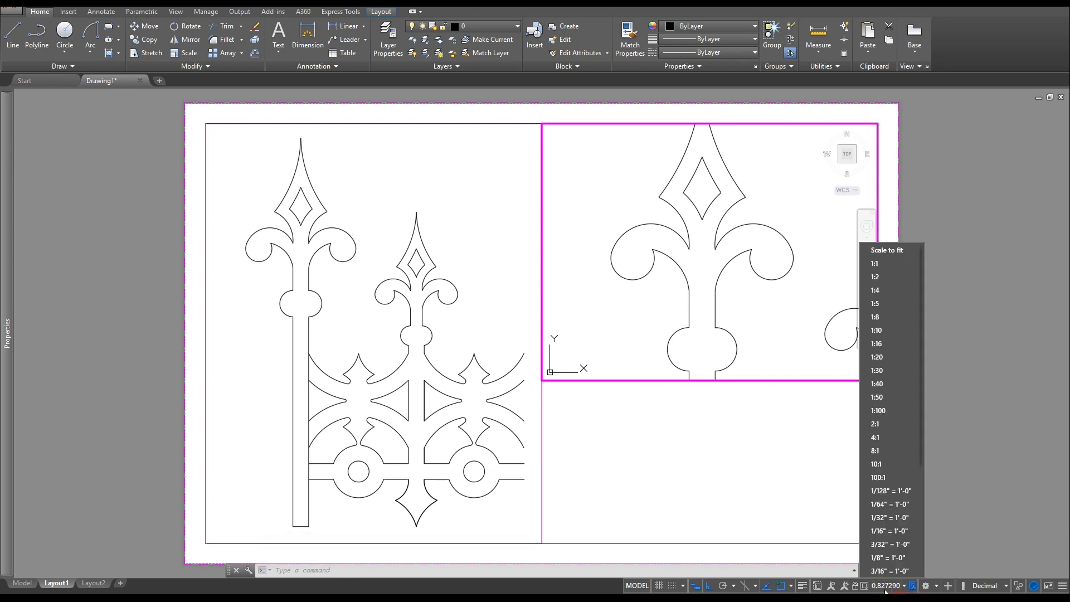
left_click(886, 586)
left_click(880, 586)
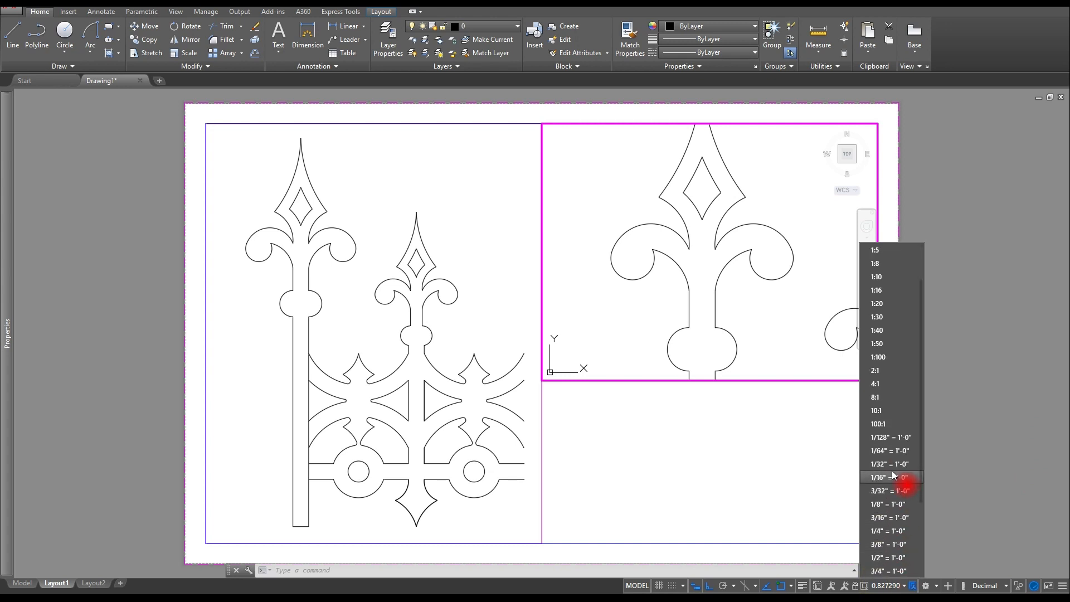
scroll(892, 474, "down", 3)
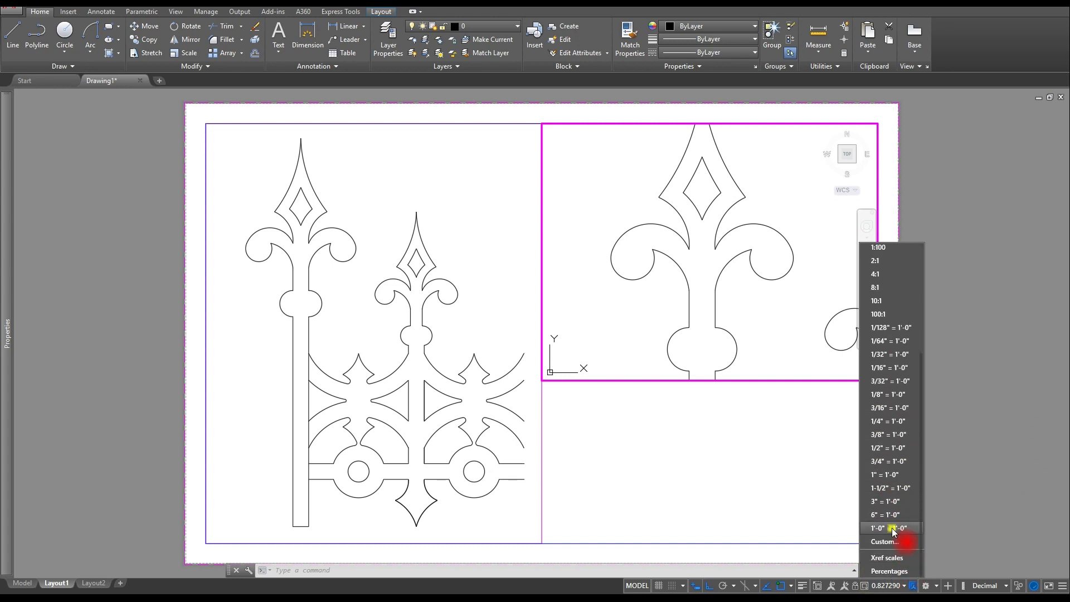
left_click(892, 529)
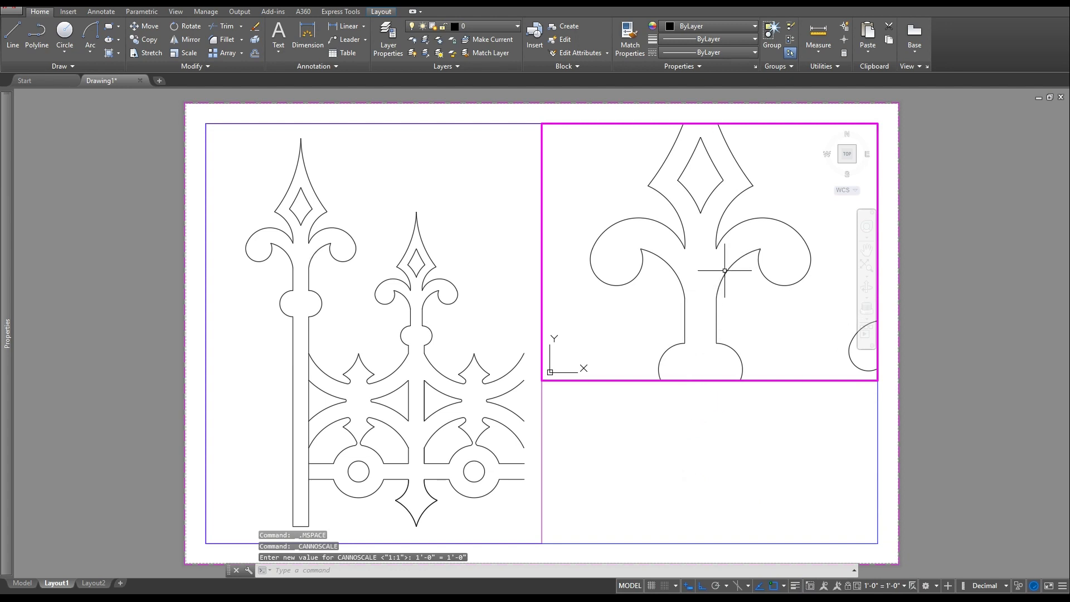
mouse_move(724, 270)
middle_mouse_down()
mouse_move(721, 327)
mouse_move(733, 356)
middle_mouse_up()
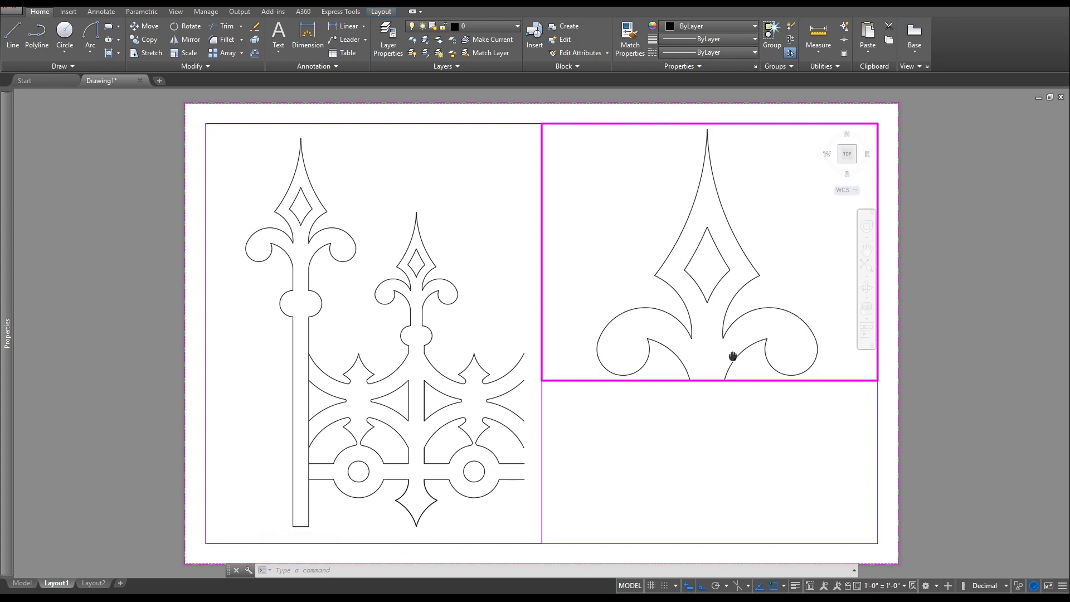
double_click(580, 438)
- Stretch the upper-right viewport's lower edge slightly downward so it includes both scrolls and the start of the post
left_click(568, 378)
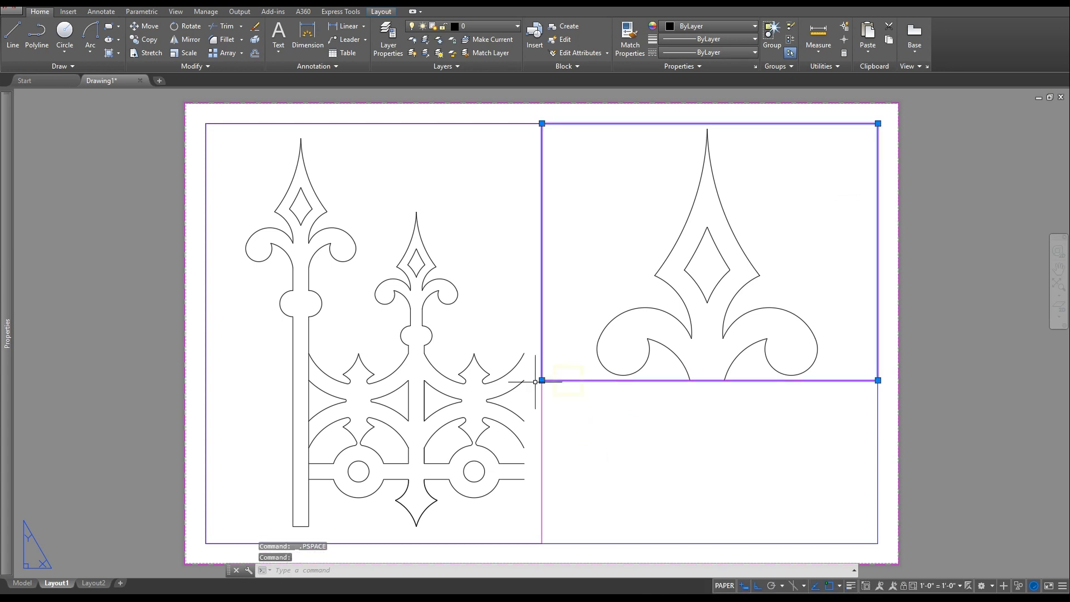
left_click(878, 380)
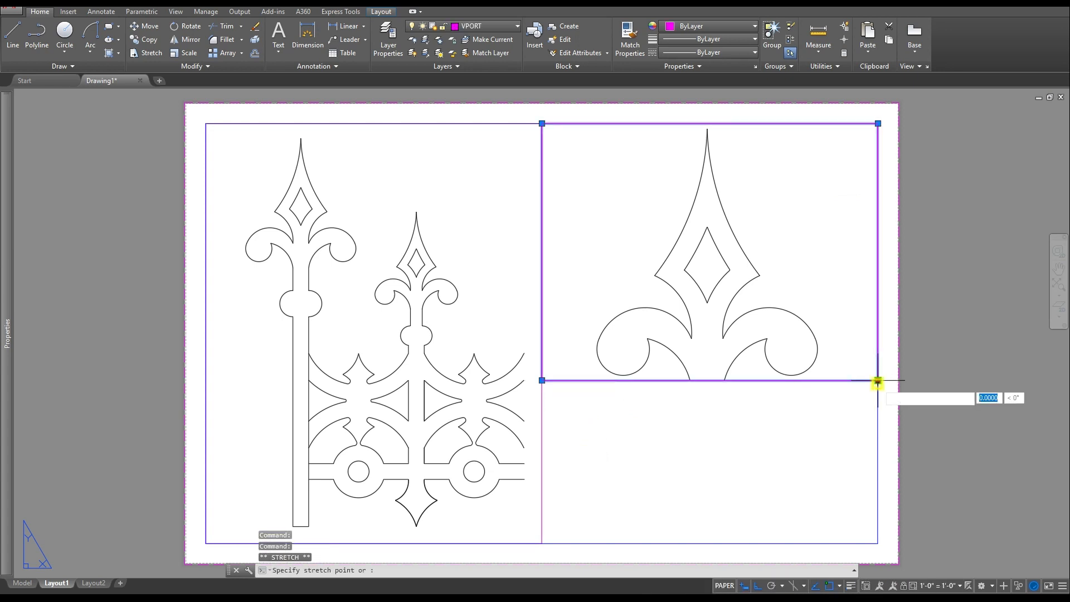
left_click(847, 434)
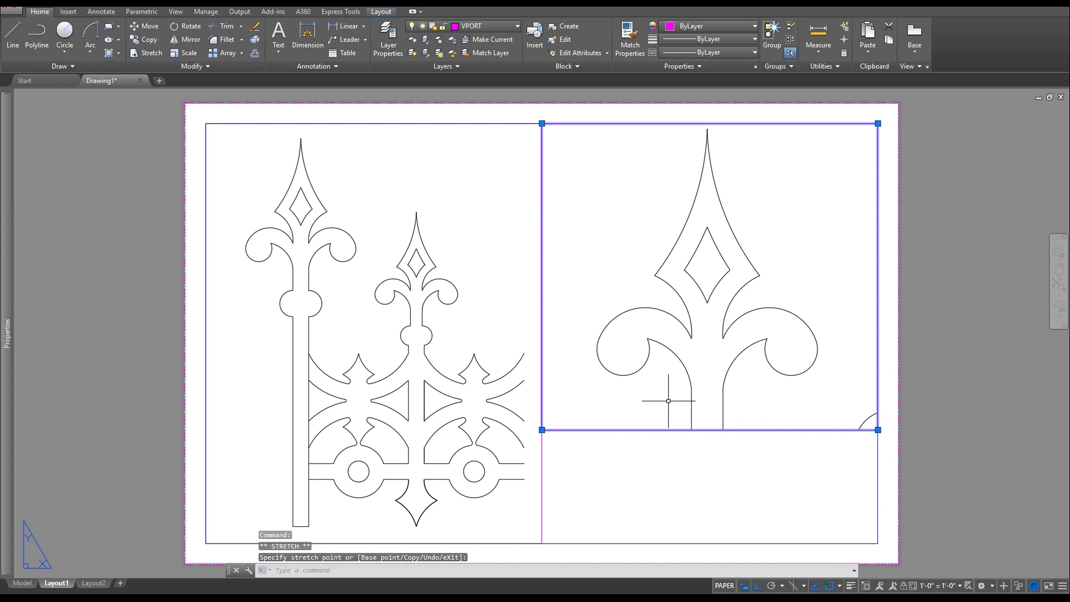
left_click(878, 430)
left_click(861, 398)
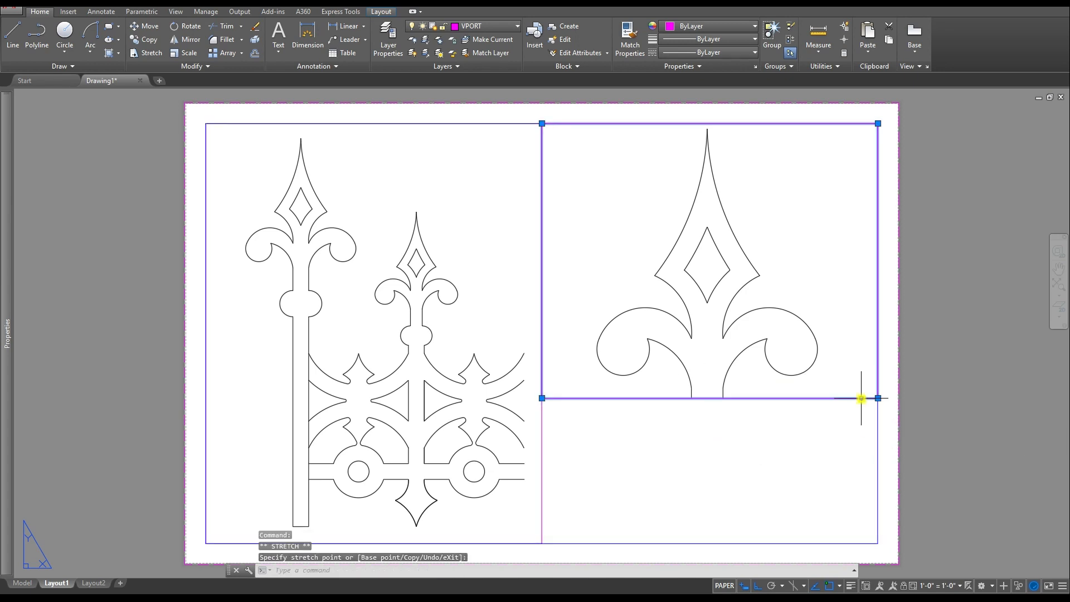
key("Escape")
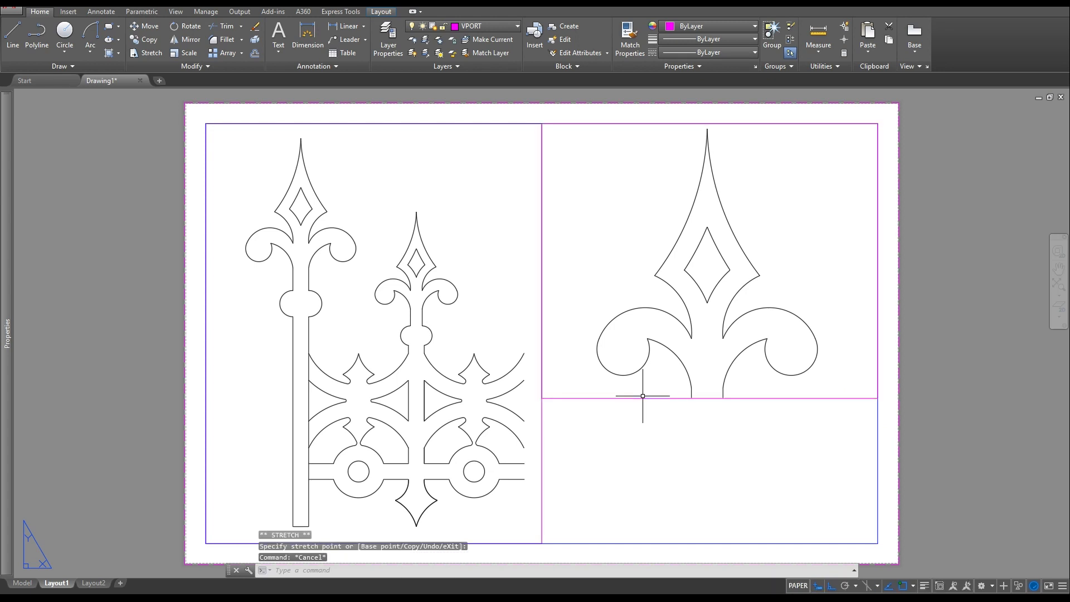
key("Escape")
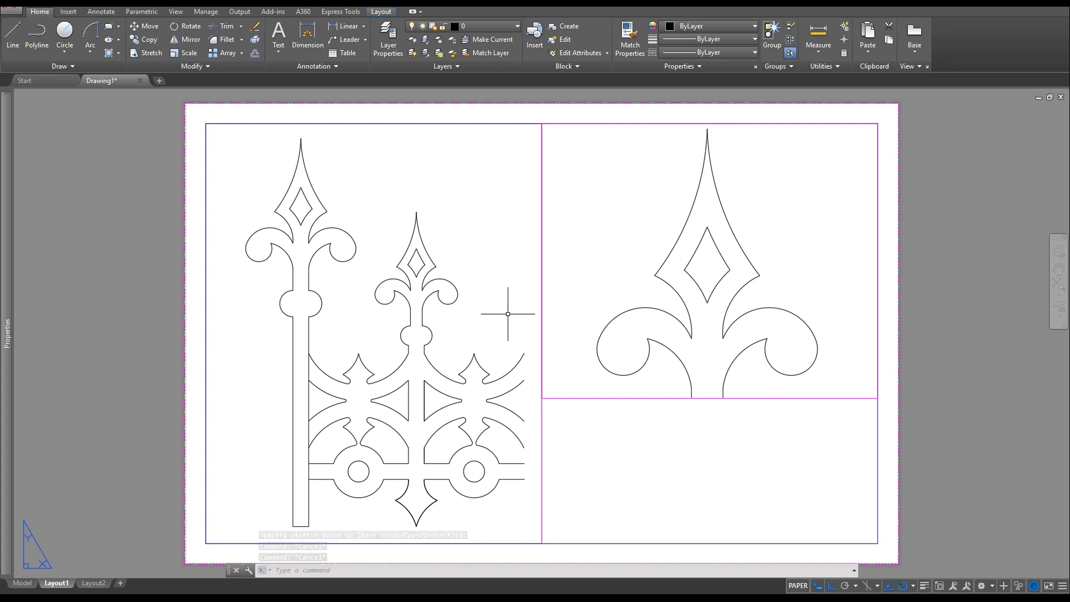
key("Escape")
key("Escape")
key("Escape")
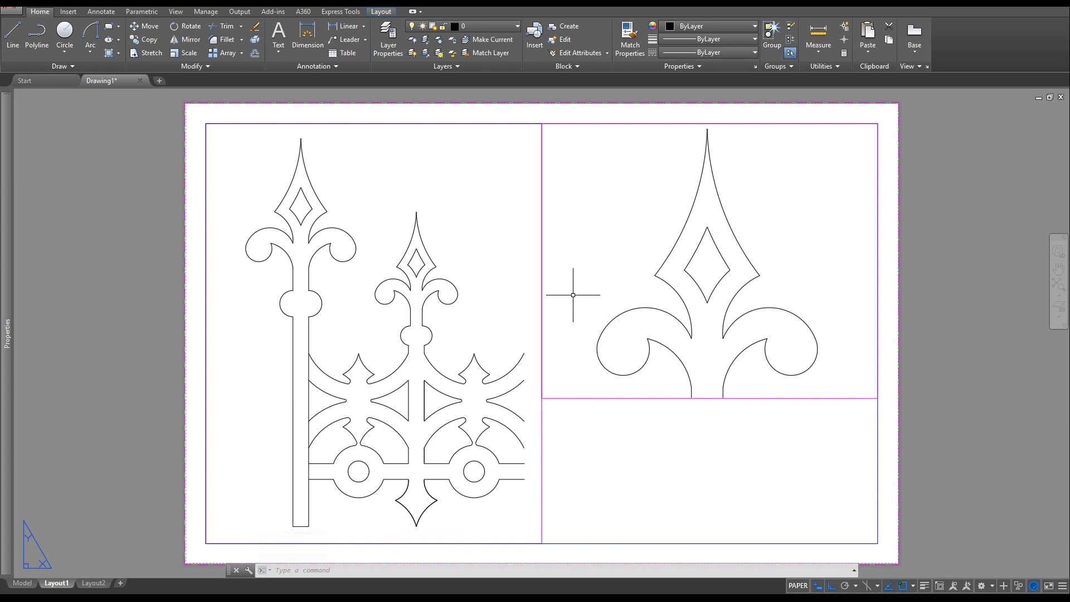
- Unlock the large left viewport, shift the fence slightly up inside it and lock the viewport again
double_click(488, 292)
middle_click_drag(473, 299, 473, 298)
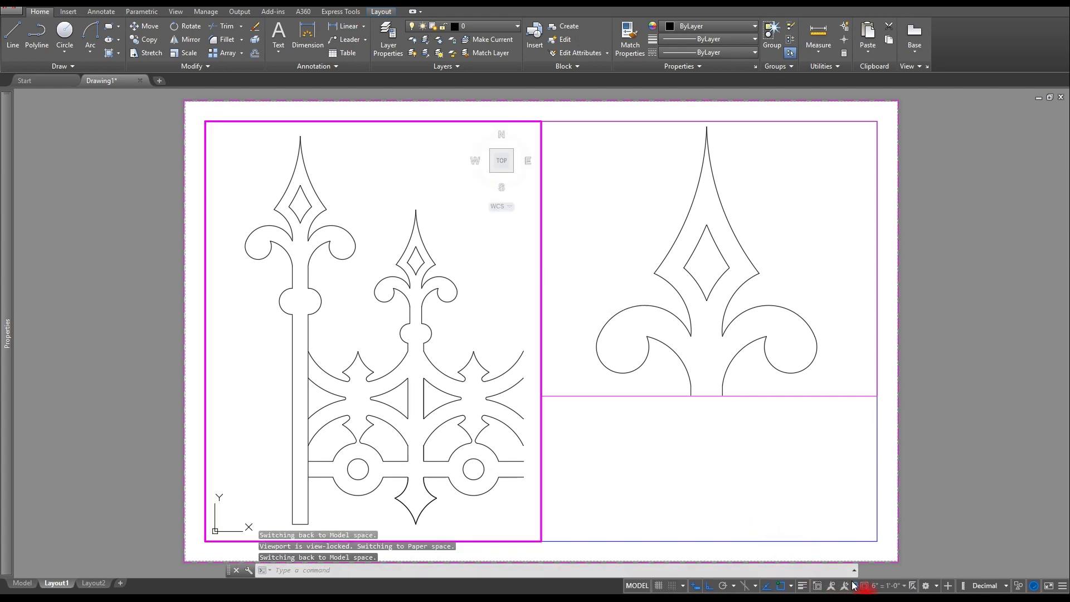
left_click(854, 586)
middle_click_drag(471, 342, 465, 329)
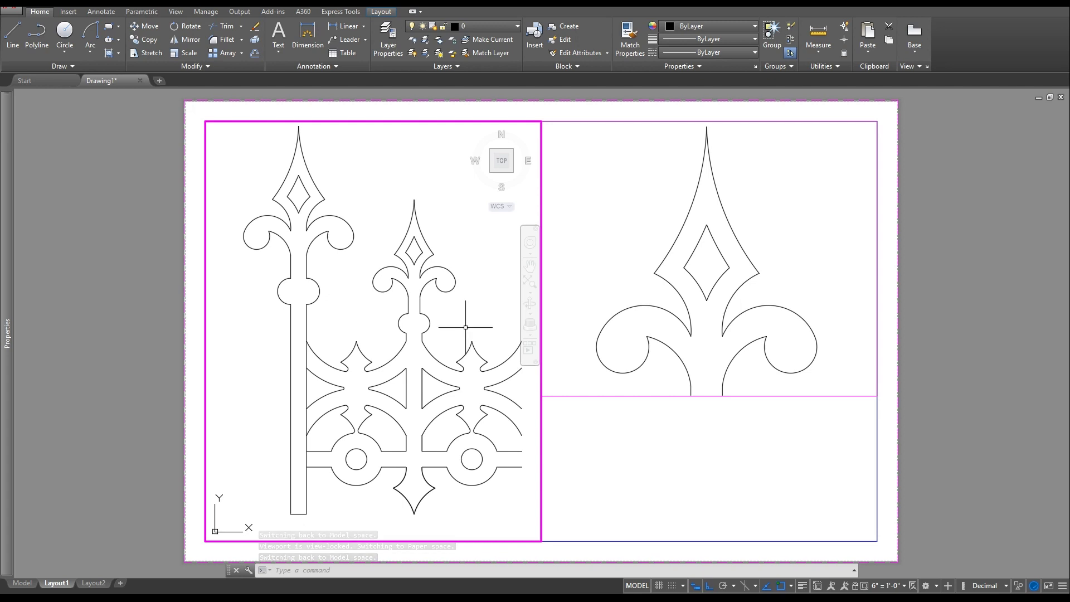
left_click(854, 585)
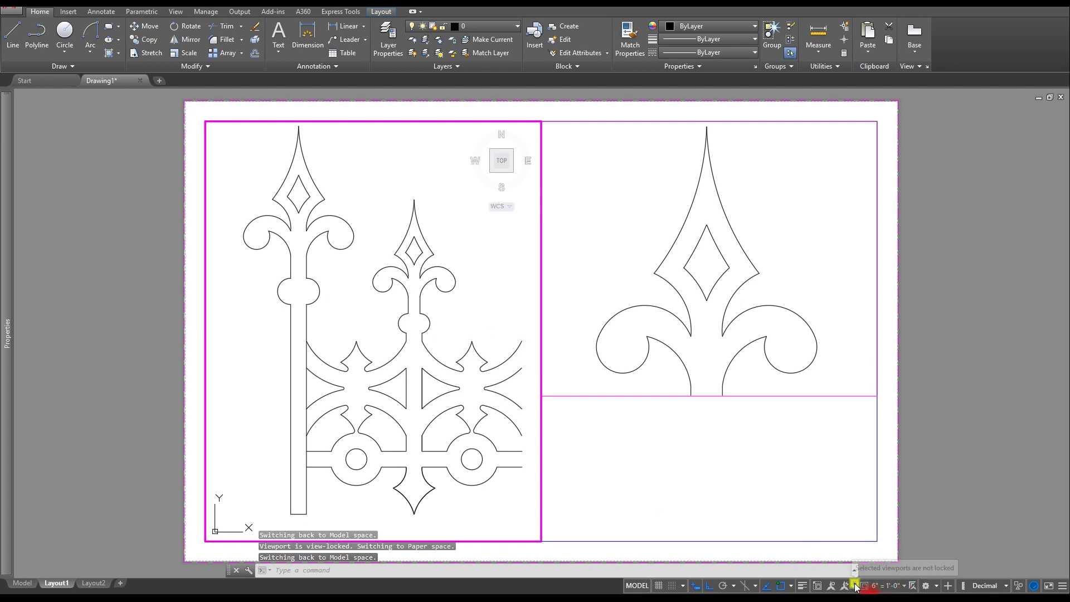
- Activate the upper-right viewport to check its scale, and return to paper space
left_click(607, 374)
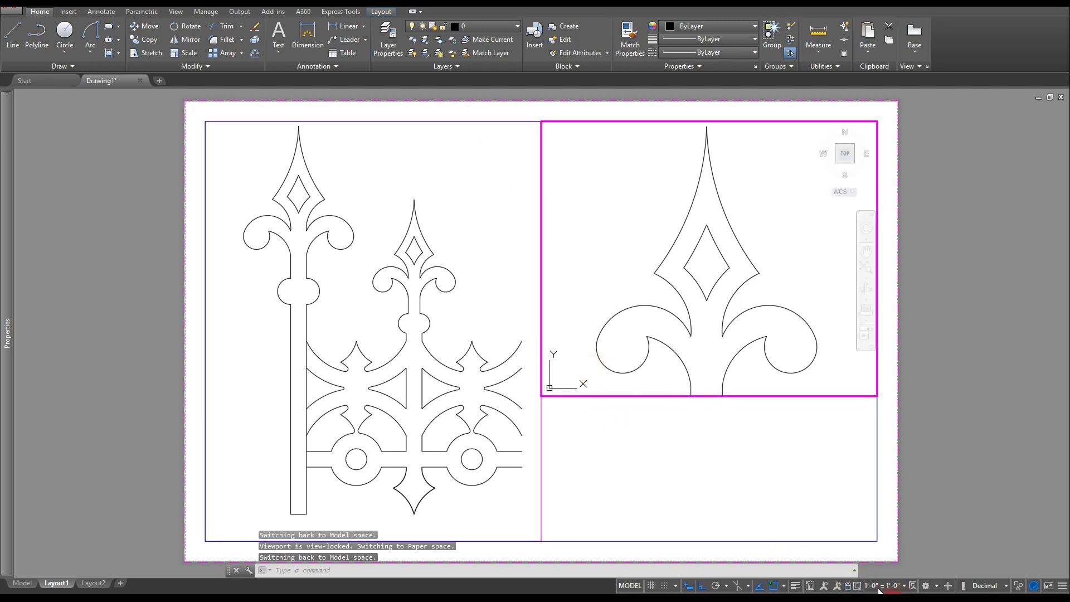
double_click(587, 471)
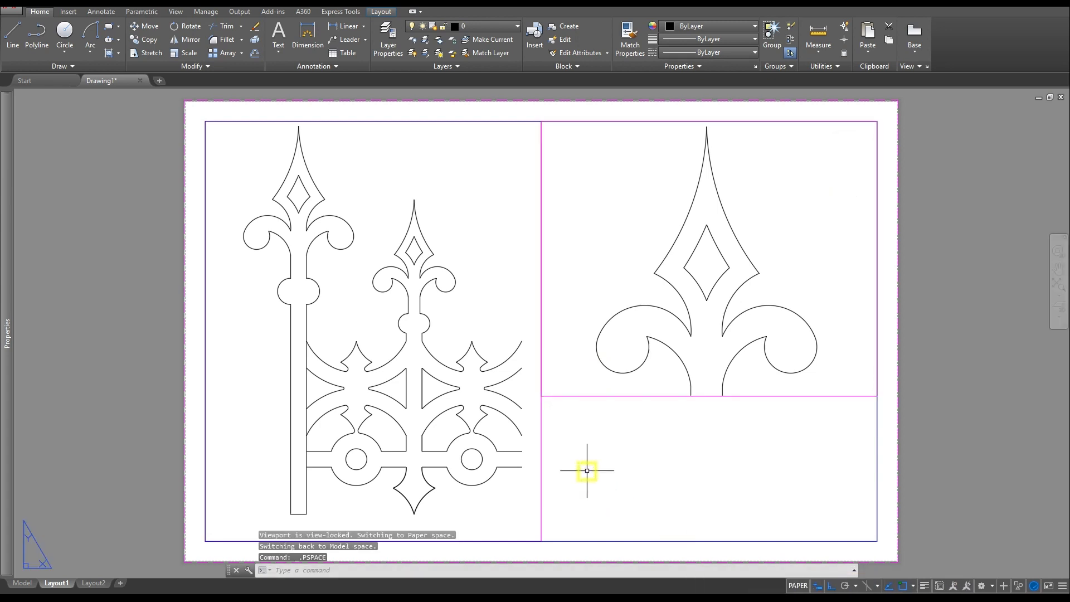
key("Escape")
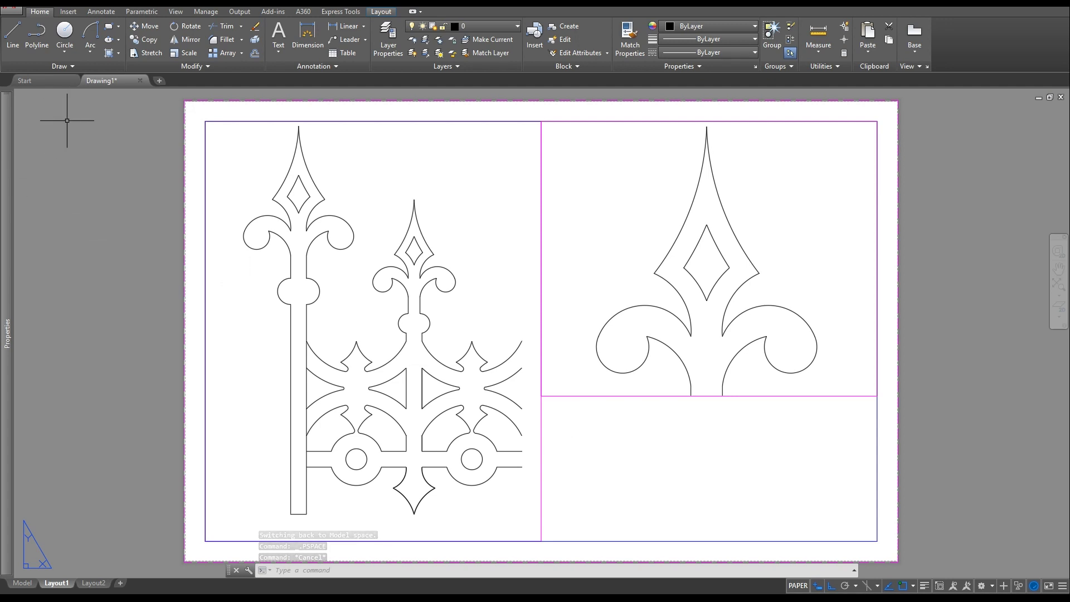
- Modify the Standard dimension style to use Fractional as the primary unit format
left_click(321, 67)
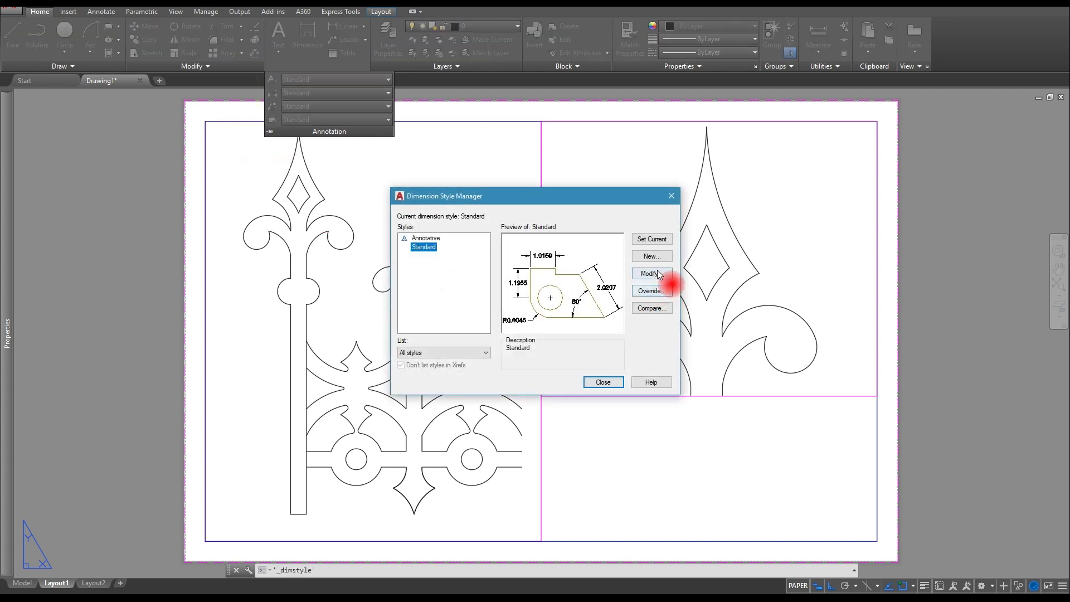
left_click(657, 270)
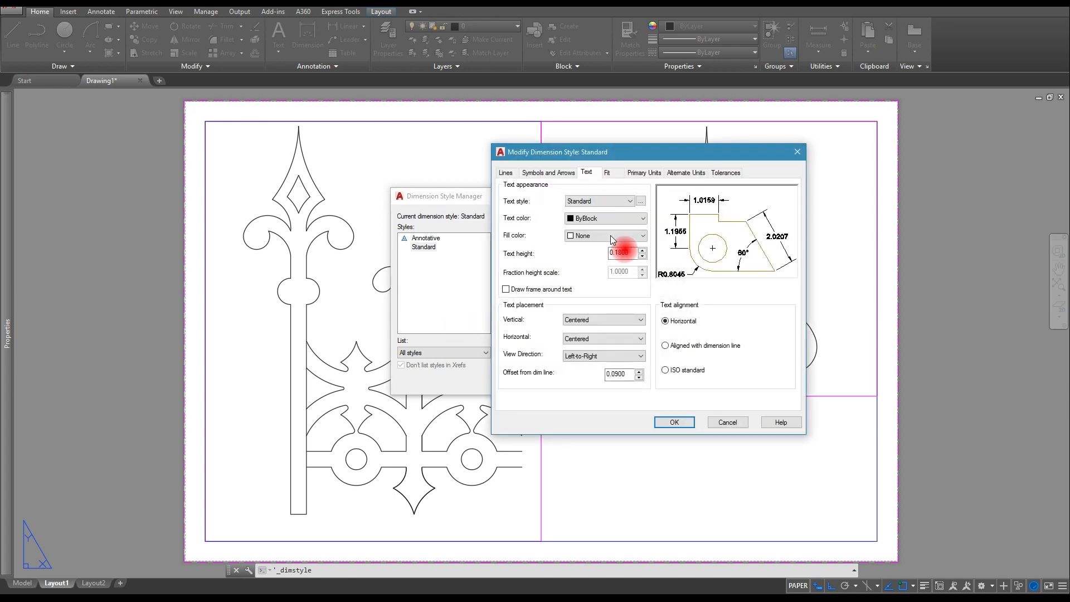
left_click(647, 172)
left_click(601, 198)
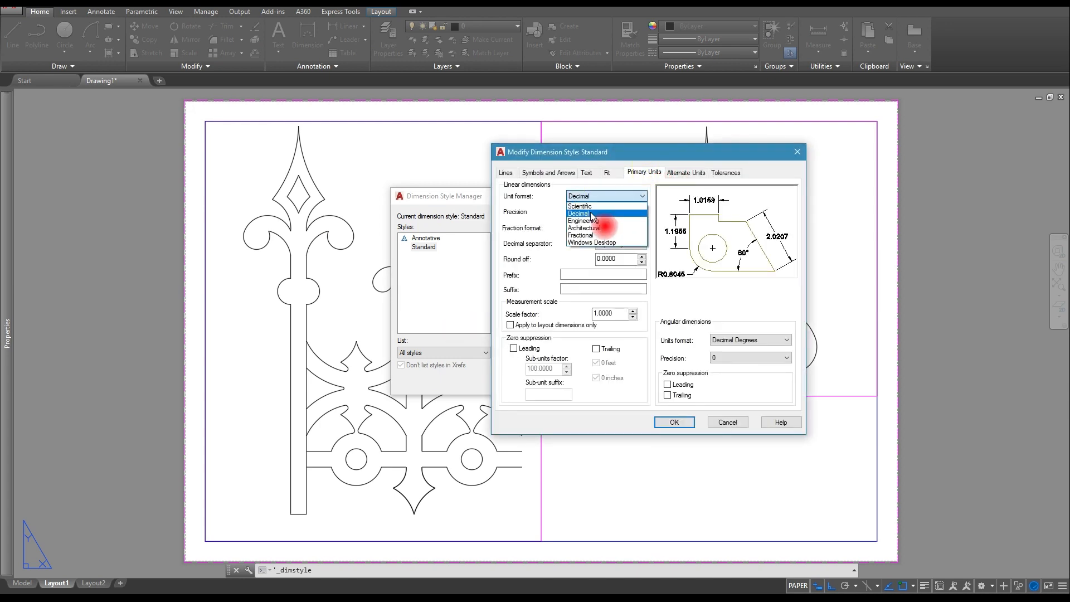
left_click(580, 235)
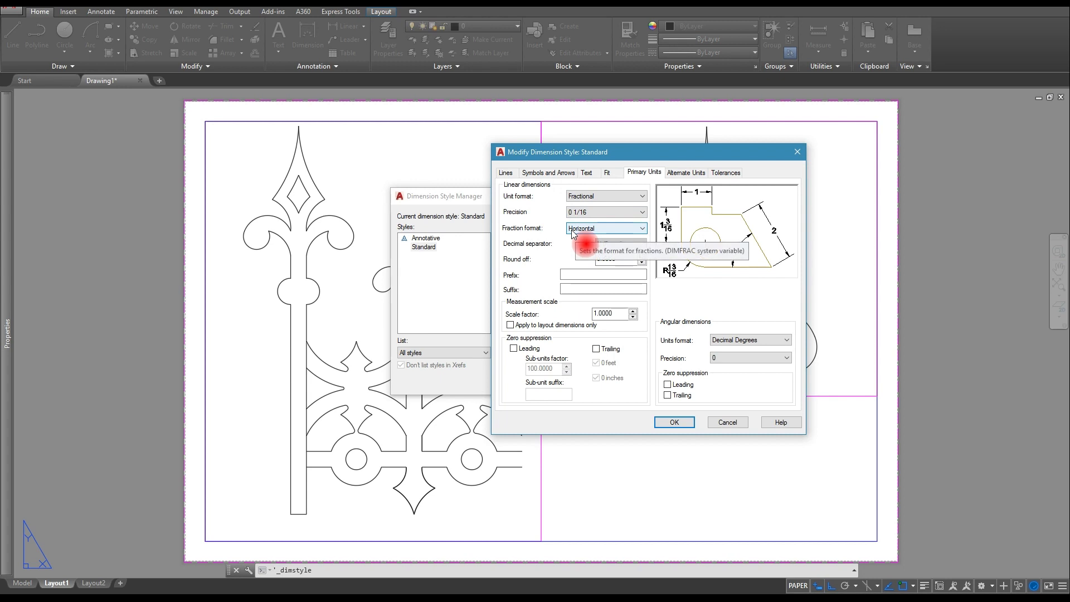
- Try the Diagonal fraction format for the dimensions and set it back to Horizontal
left_click(574, 229)
left_click(578, 241)
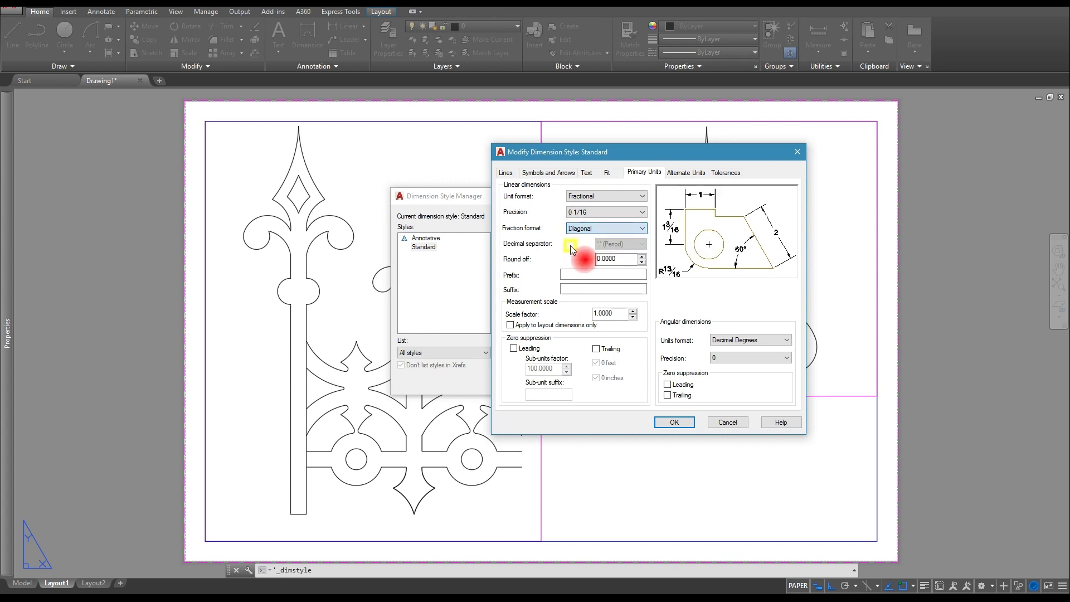
left_click(606, 228)
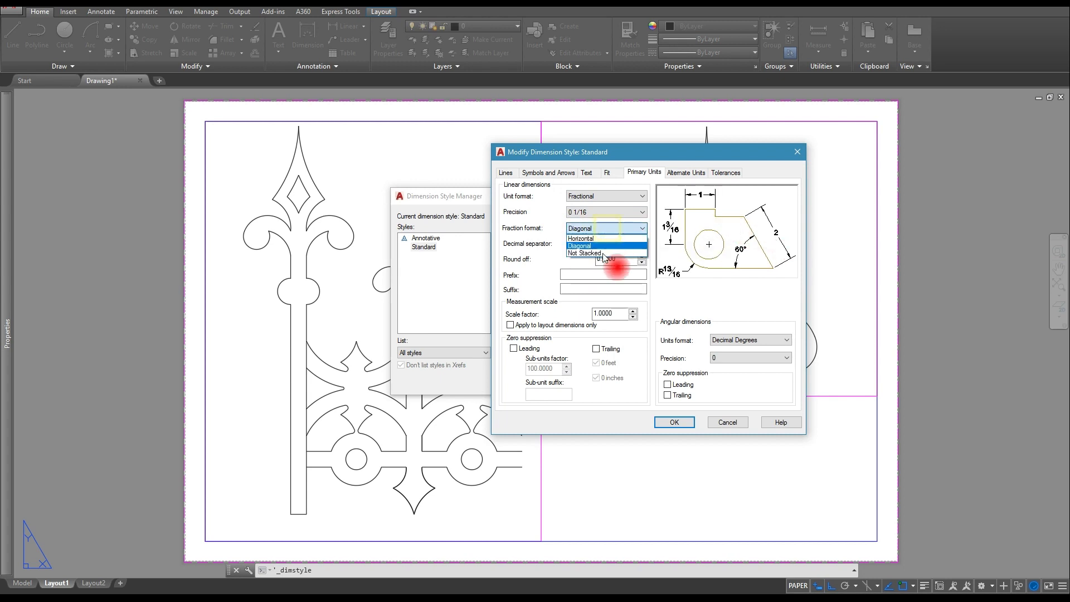
left_click(593, 239)
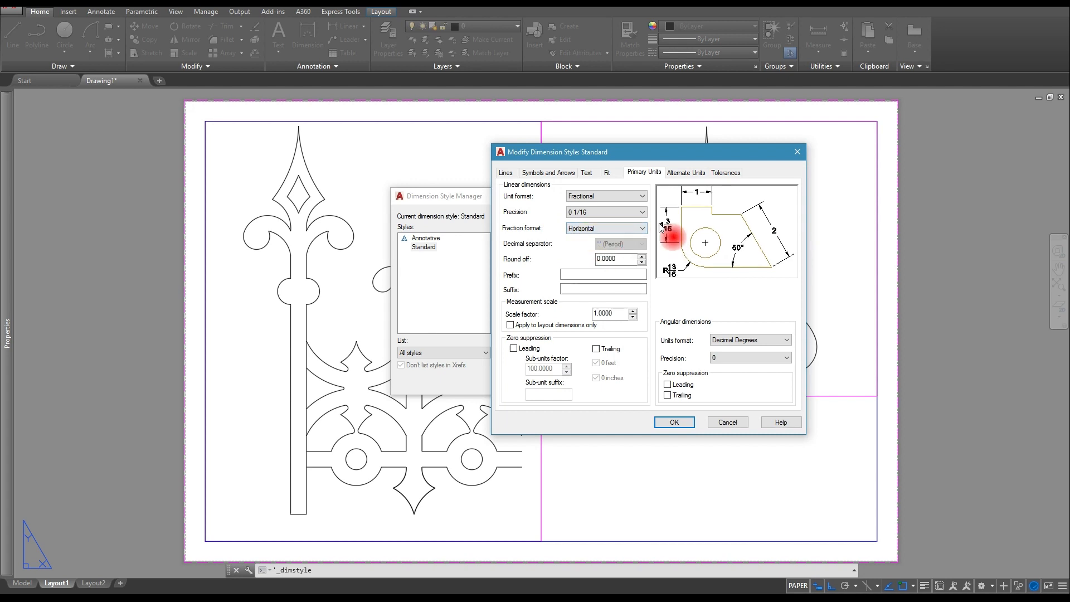
- Review the dimension style's fit options and set its text height to 0.125
left_click(609, 173)
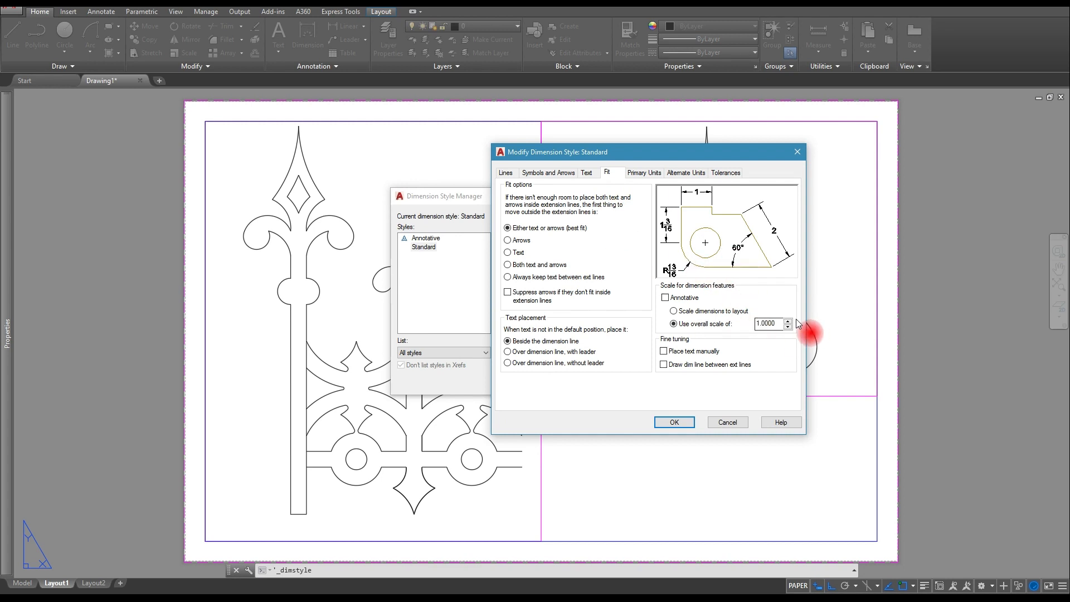
left_click(586, 174)
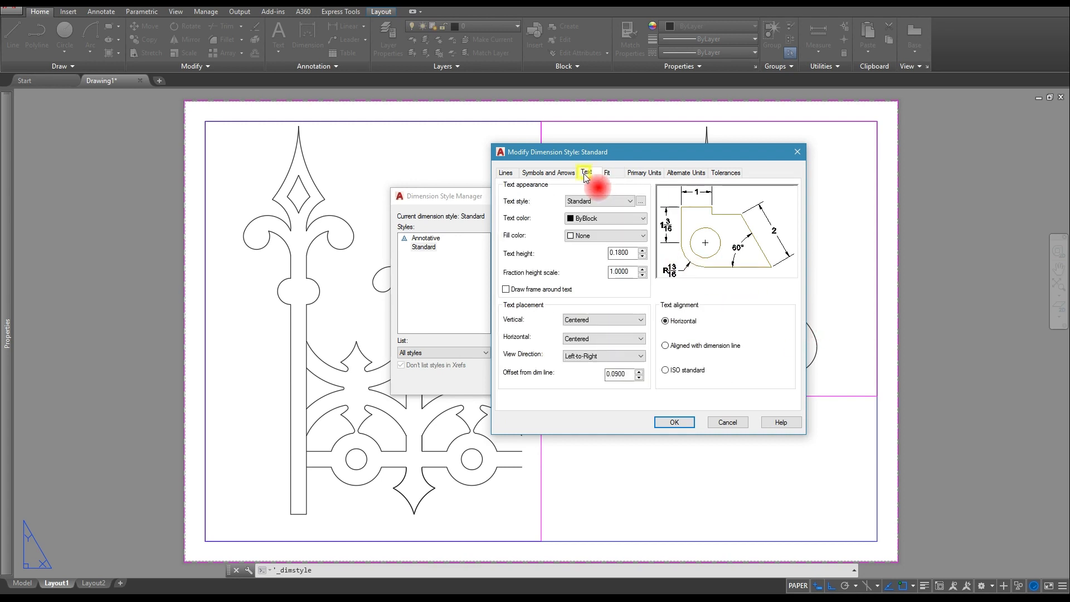
left_click_drag(632, 253, 588, 247)
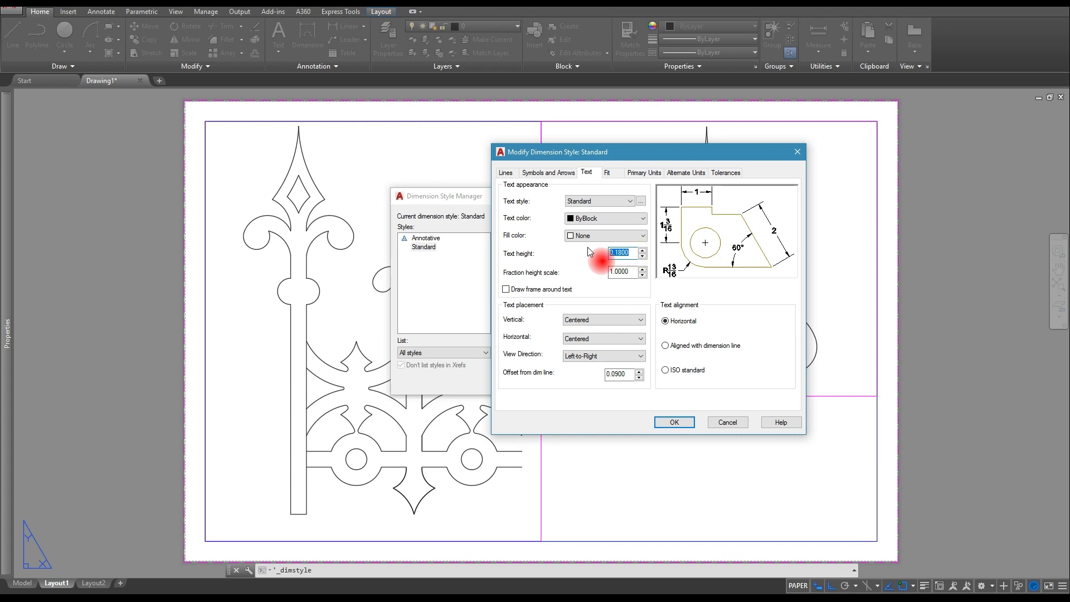
type(".125")
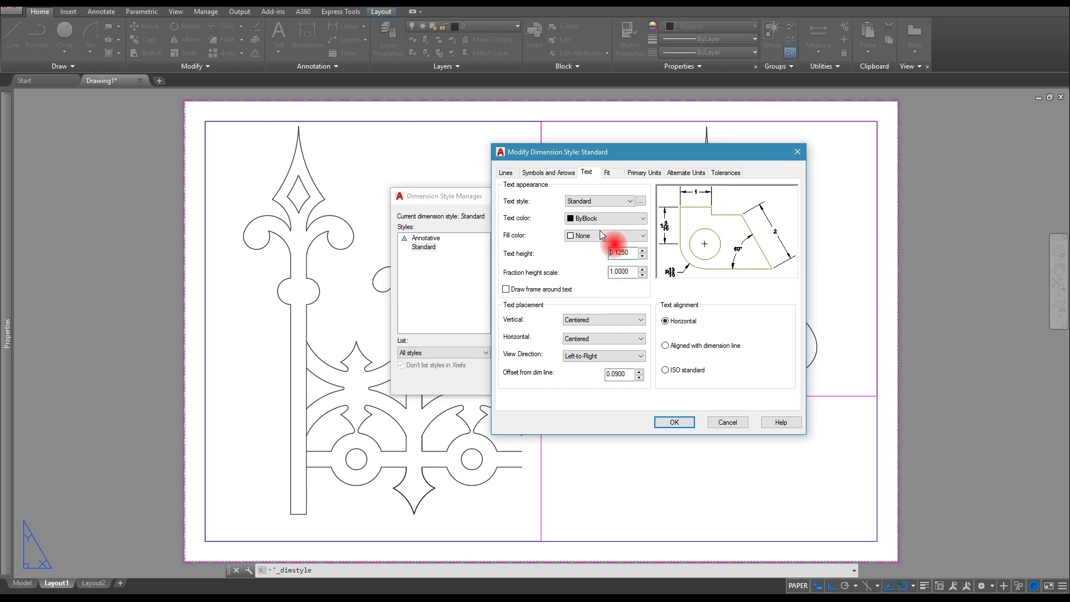
- Change the dimension style's first and second arrowheads to Architectural tick and set center marks to None
left_click(560, 173)
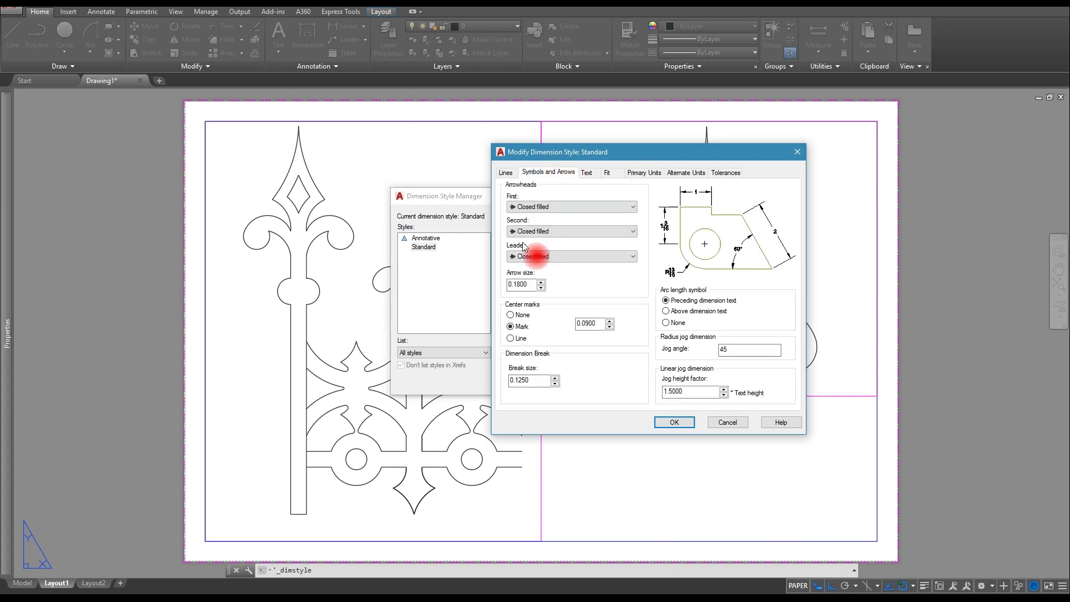
left_click(536, 207)
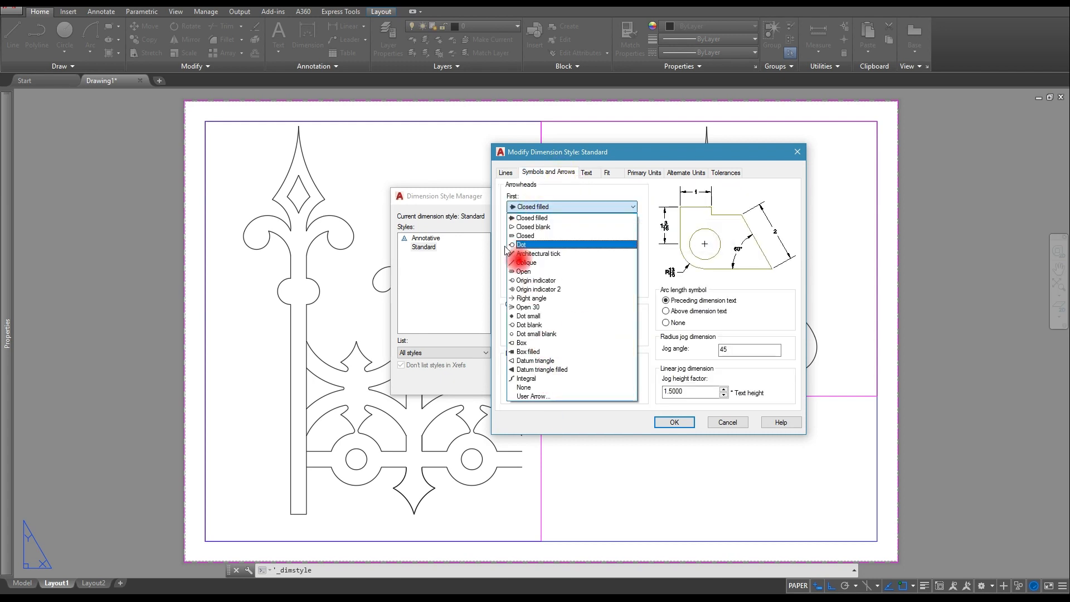
left_click(533, 254)
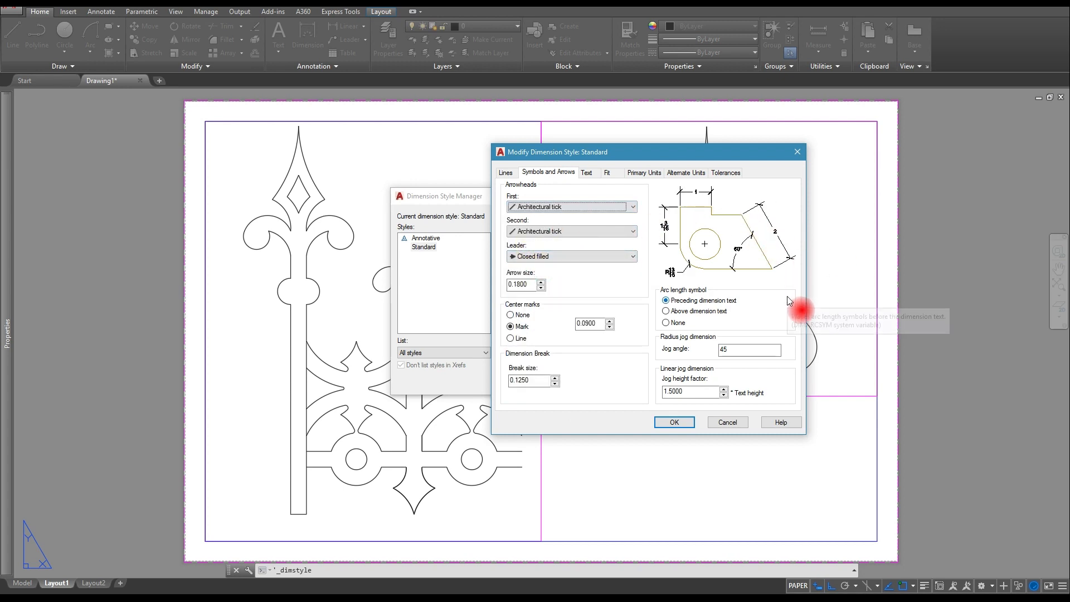
left_click(510, 316)
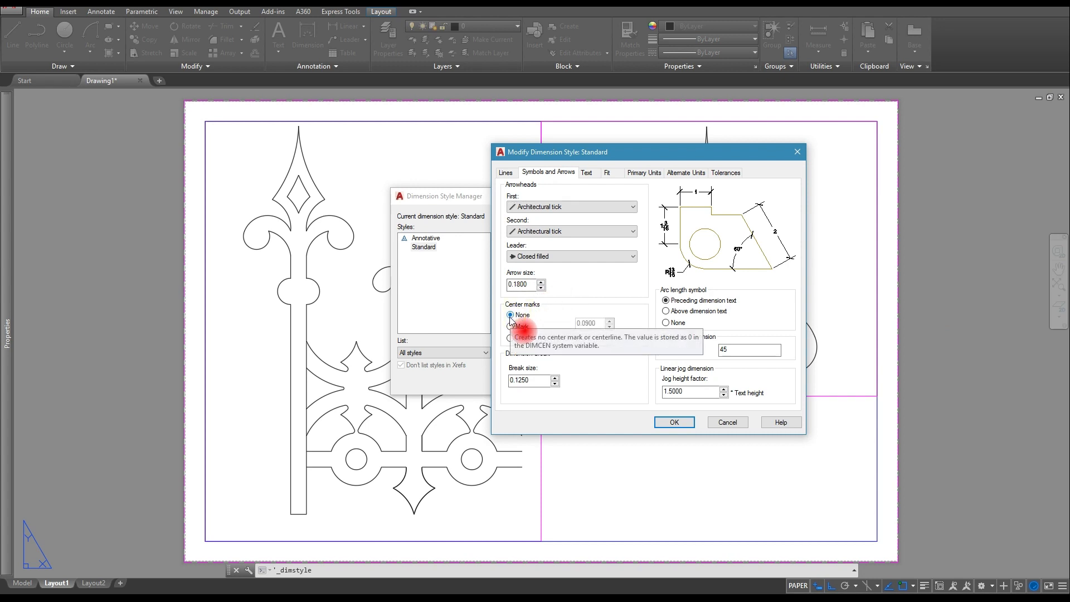
- Review the Standard dimension style's line settings, accept the style changes and close the Dimension Style Manager
left_click(505, 174)
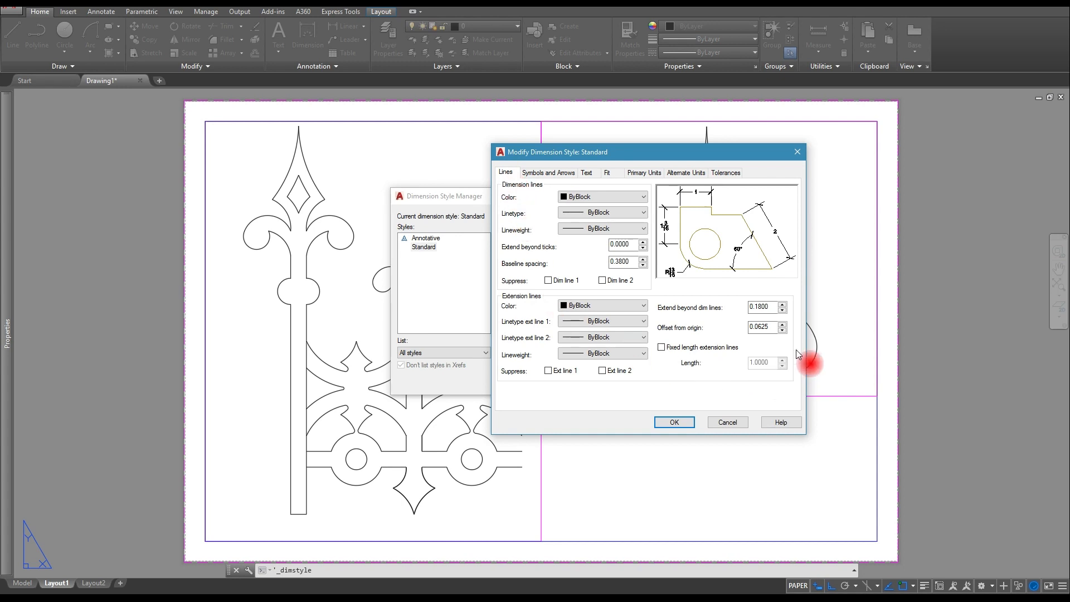
left_click(674, 422)
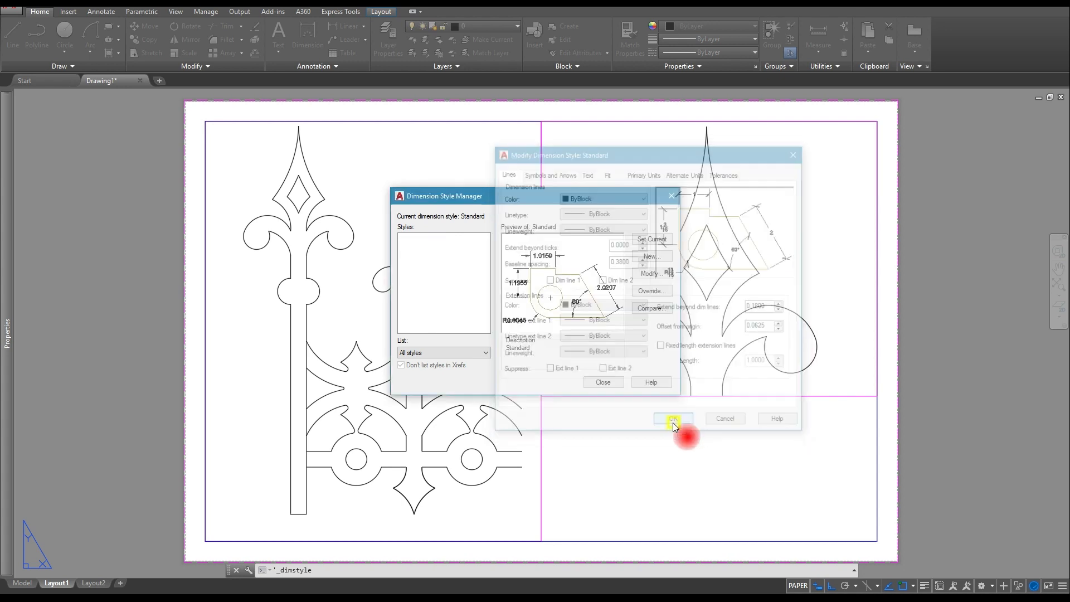
left_click(609, 382)
- Make DIM the current layer and add a vertical dimension from the tall post's bottom corner to its ball's mid-height, placed left of the post
left_click(490, 26)
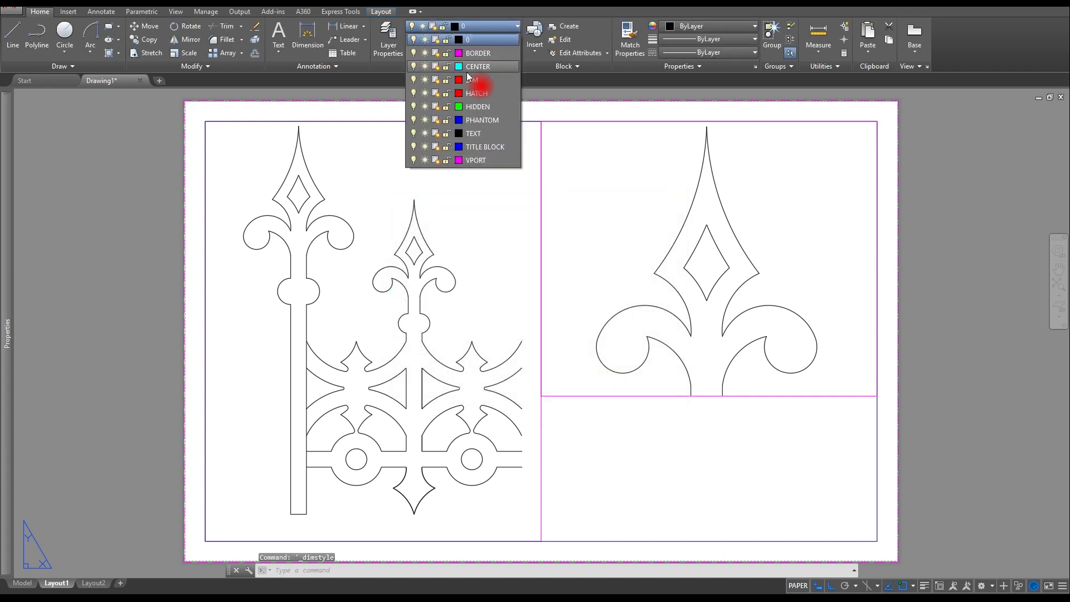
left_click(470, 79)
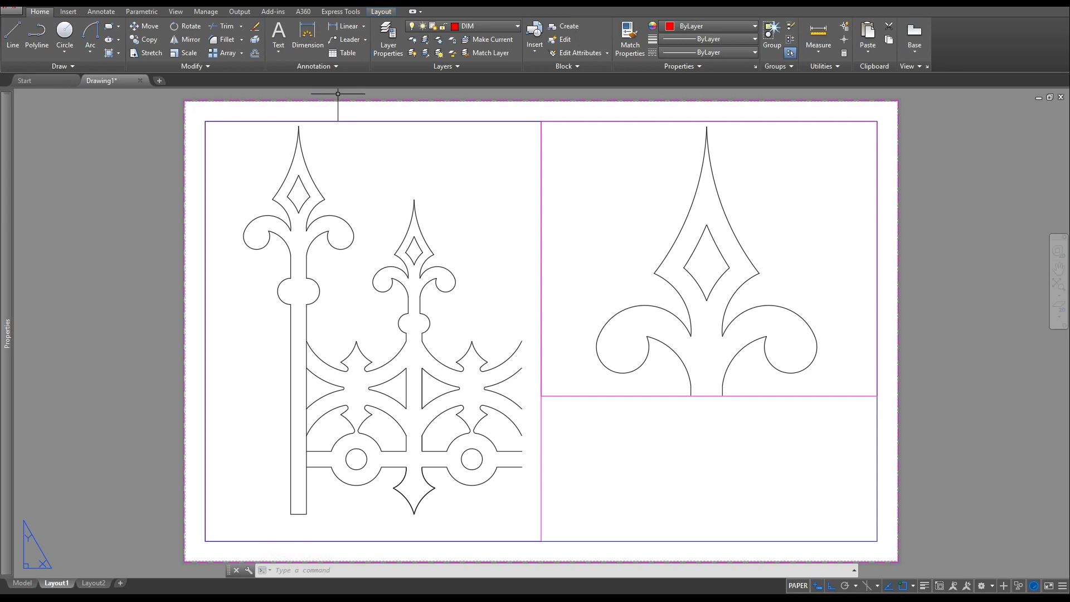
left_click(302, 43)
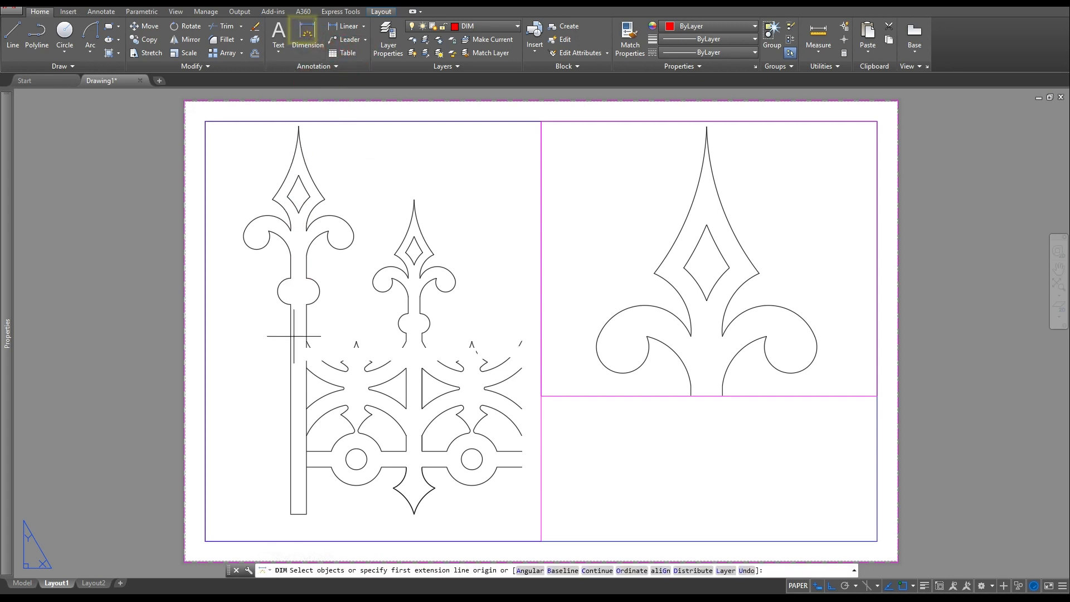
left_click(290, 512)
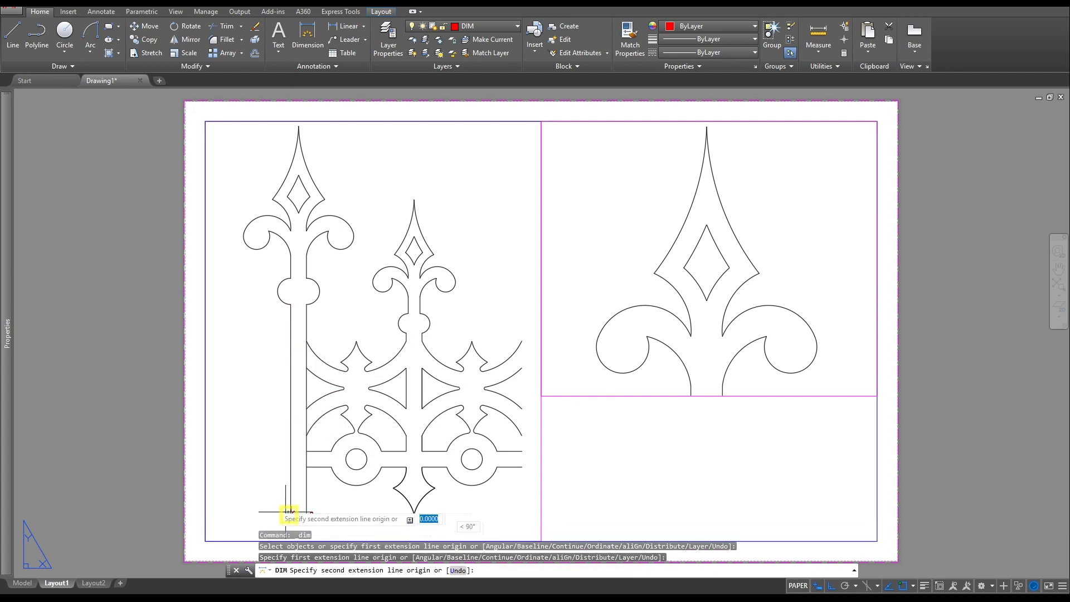
left_click(291, 290)
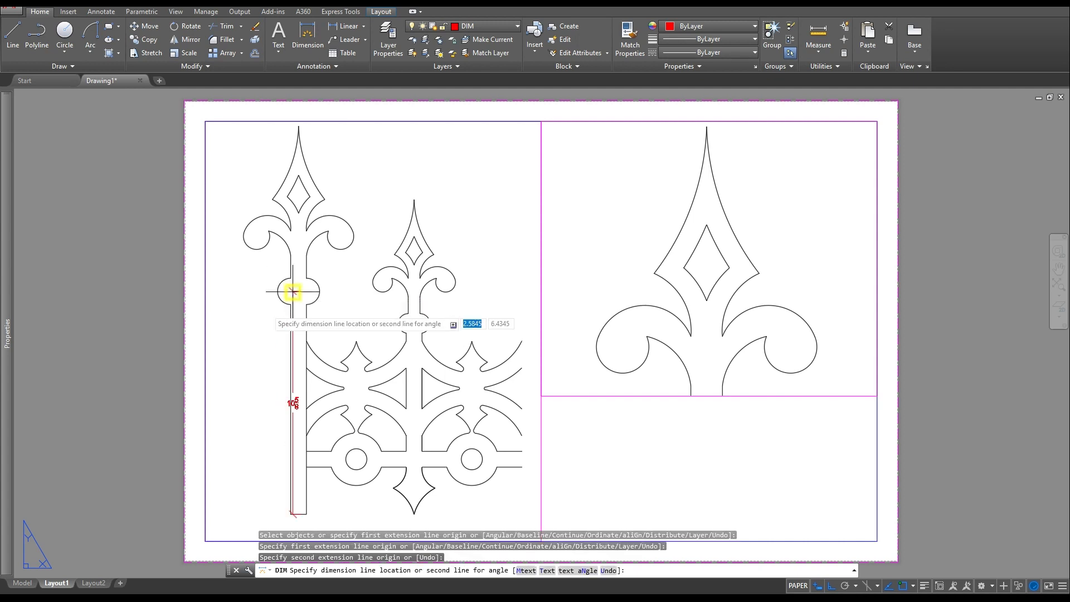
left_click(222, 345)
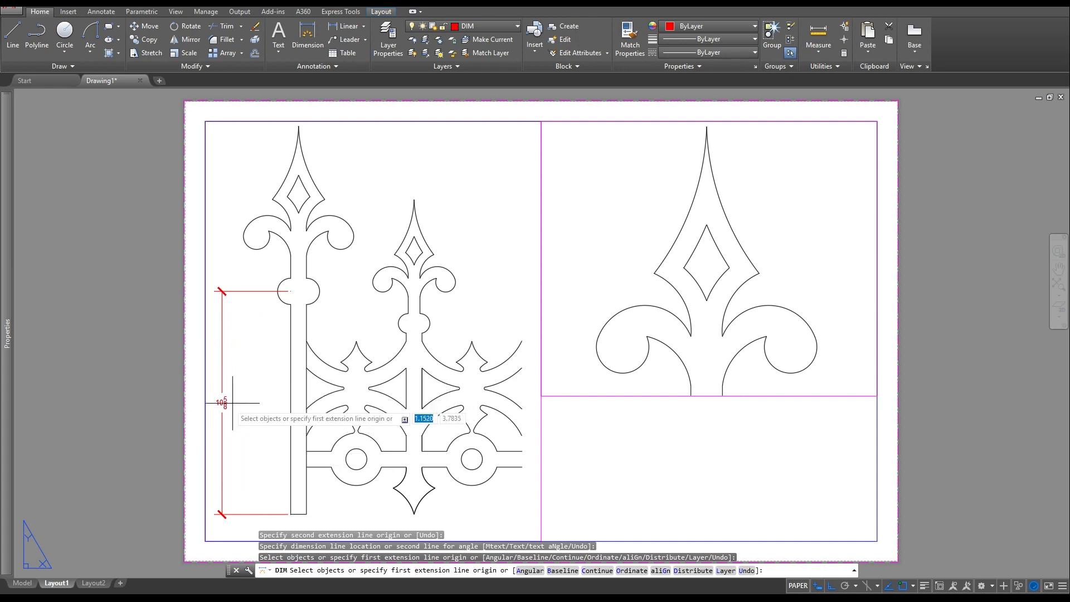
key("Escape")
key("Escape")
key("Escape")
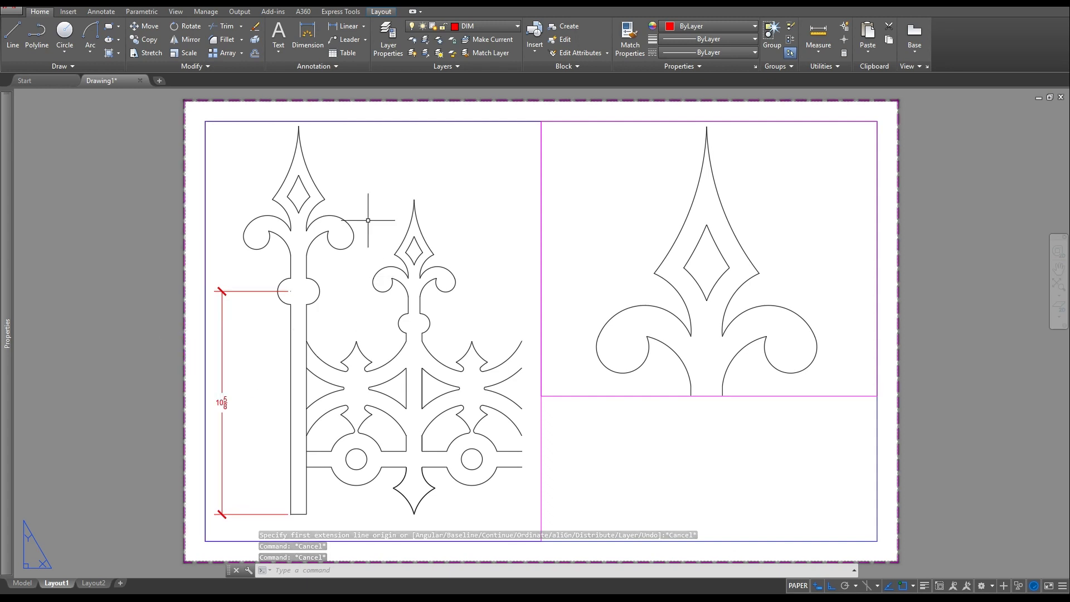
key("Escape")
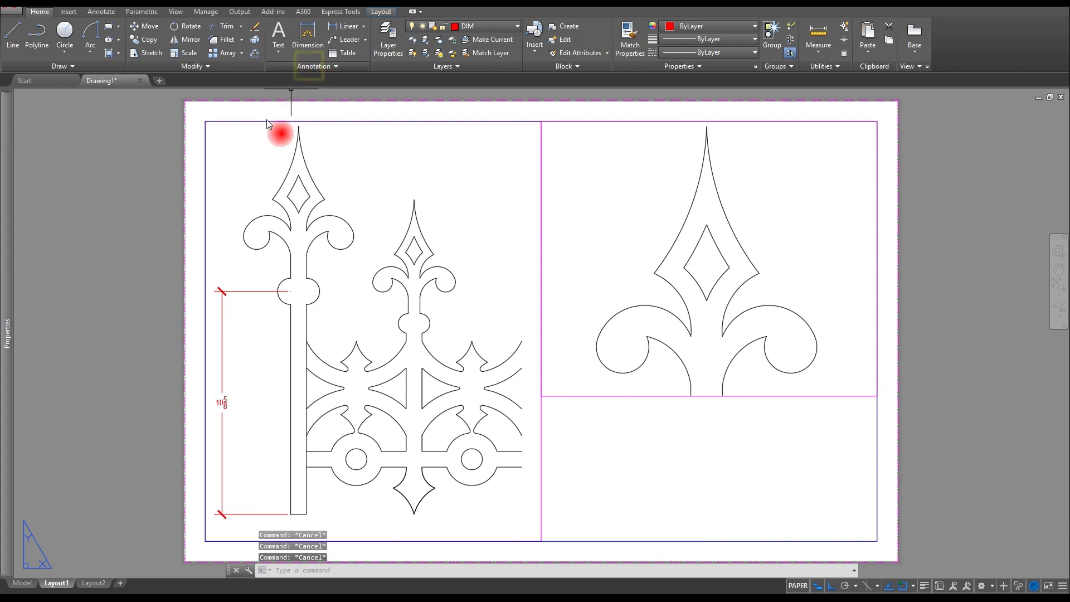
- Modify the Standard dimension style so text is aligned with the dimension line and placed vertically Above
left_click(312, 66)
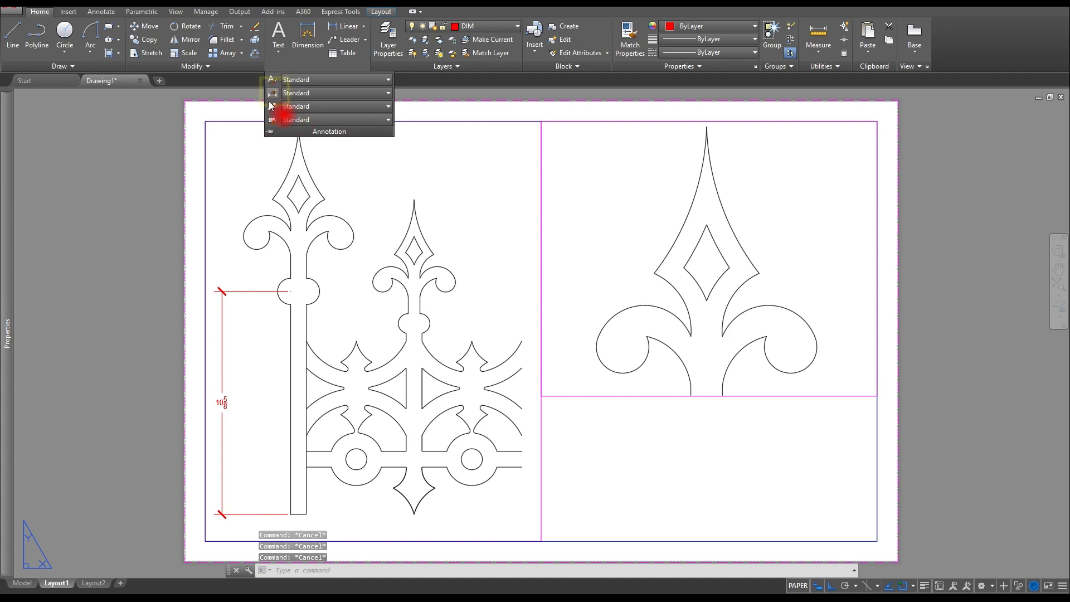
left_click(270, 106)
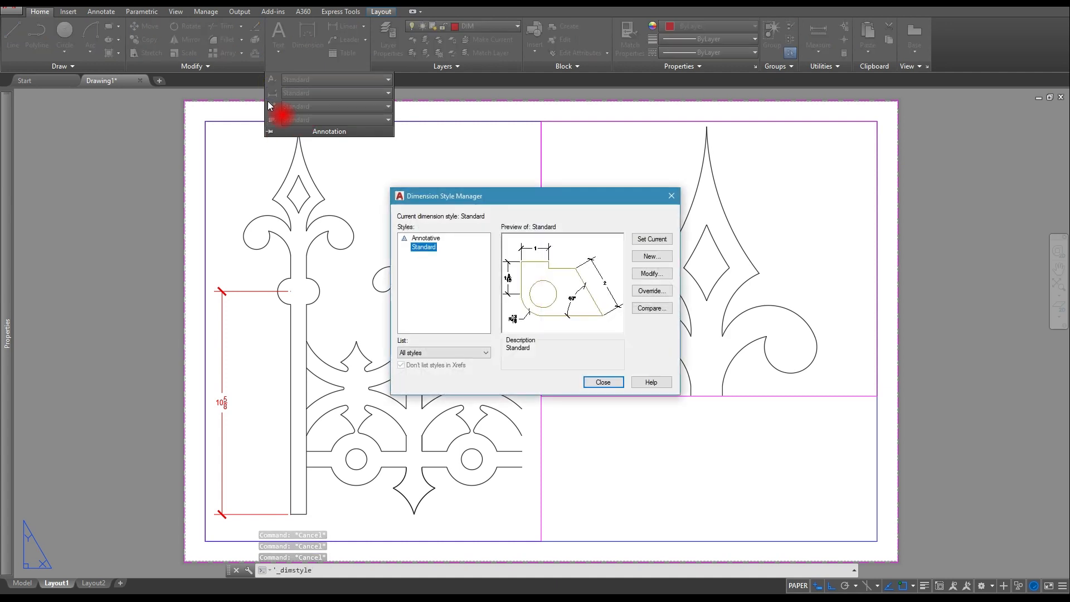
left_click(646, 276)
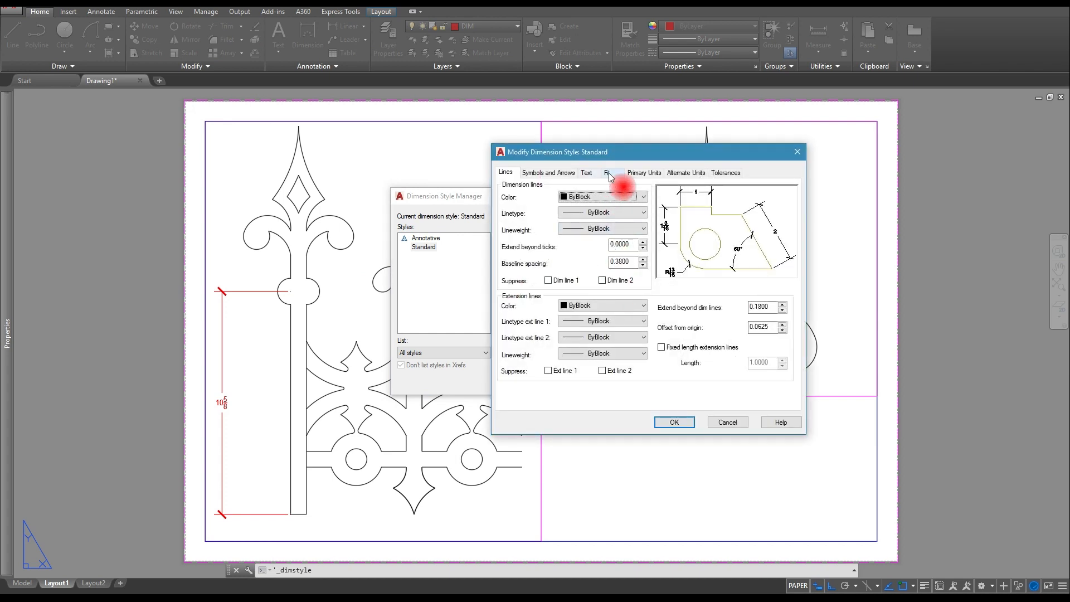
left_click(609, 173)
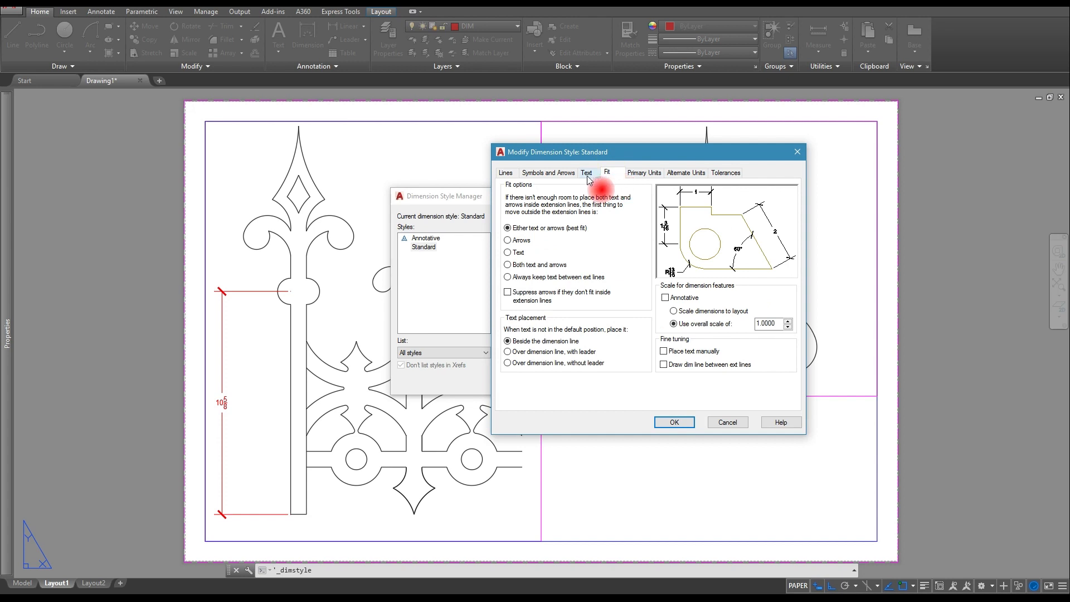
left_click(587, 175)
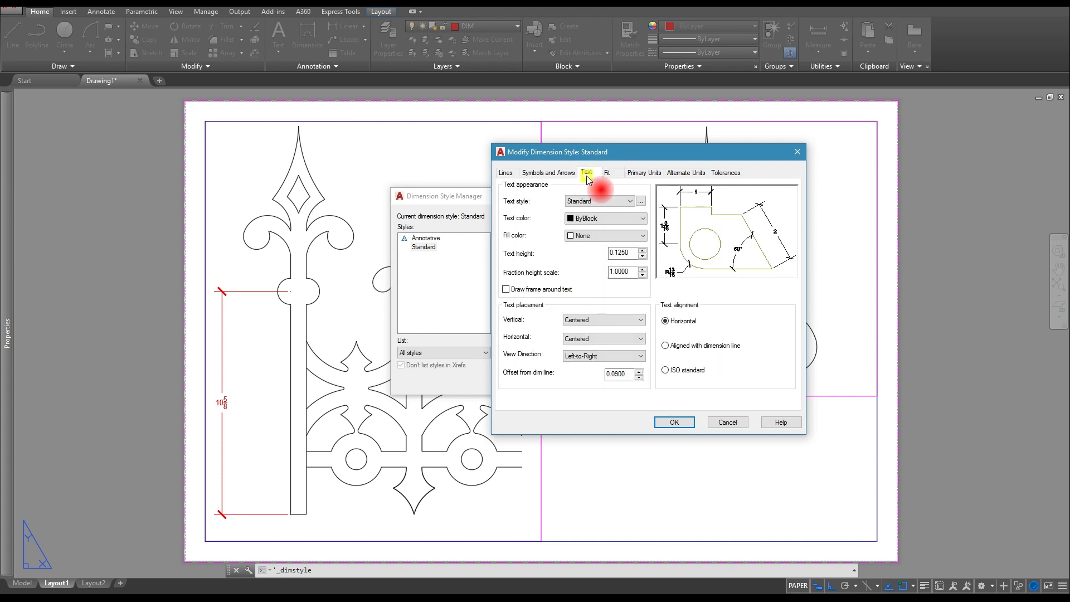
left_click(665, 347)
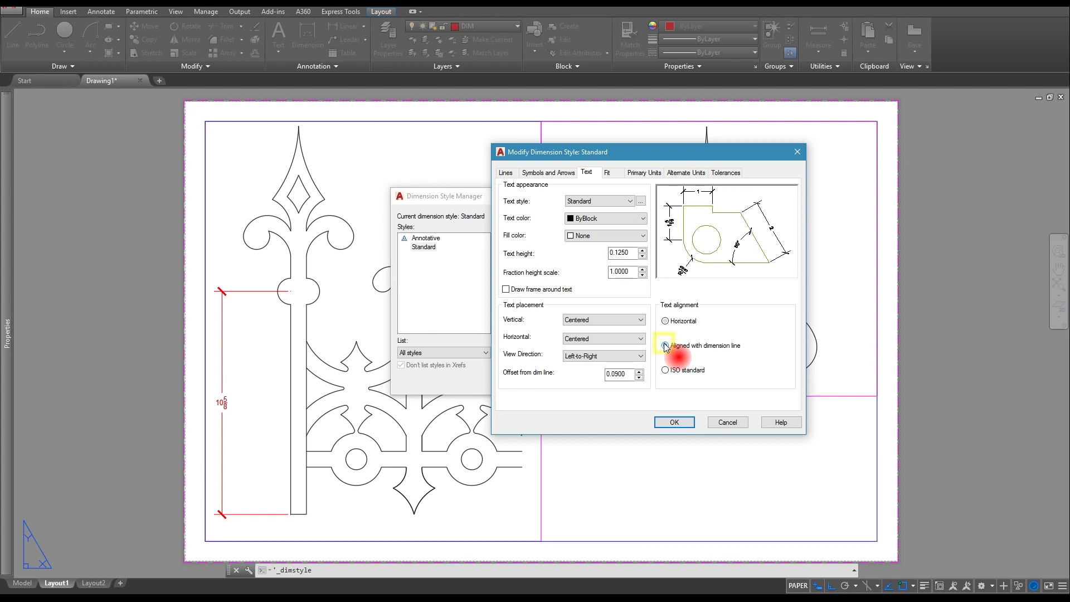
left_click(607, 320)
left_click(571, 339)
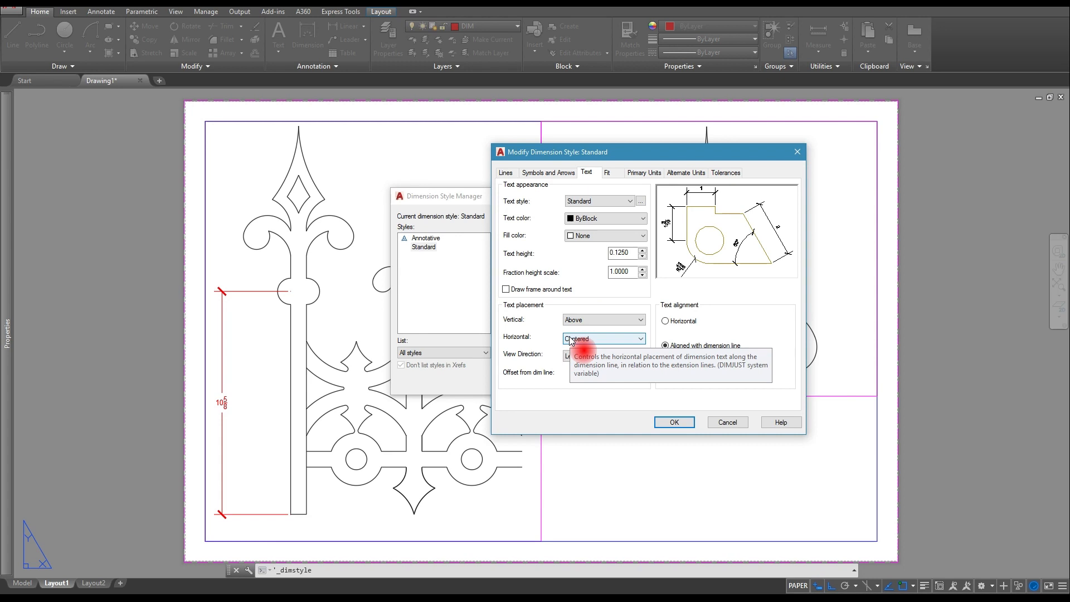
left_click(682, 427)
left_click(602, 381)
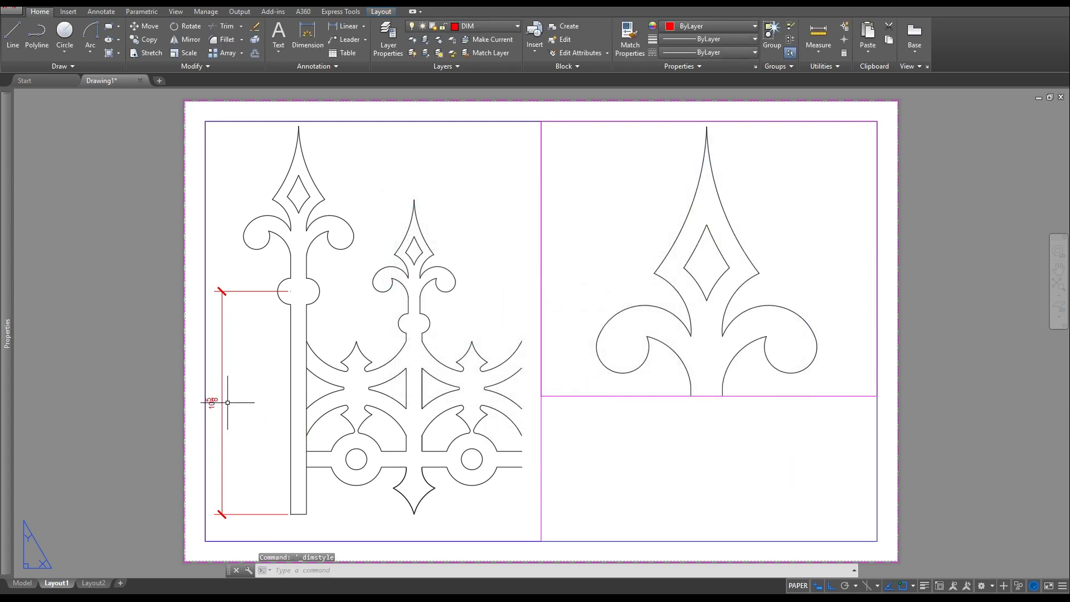
- Stretch the tall post's vertical dimension line about 0.165 closer to the post
scroll(220, 392, "up", 5)
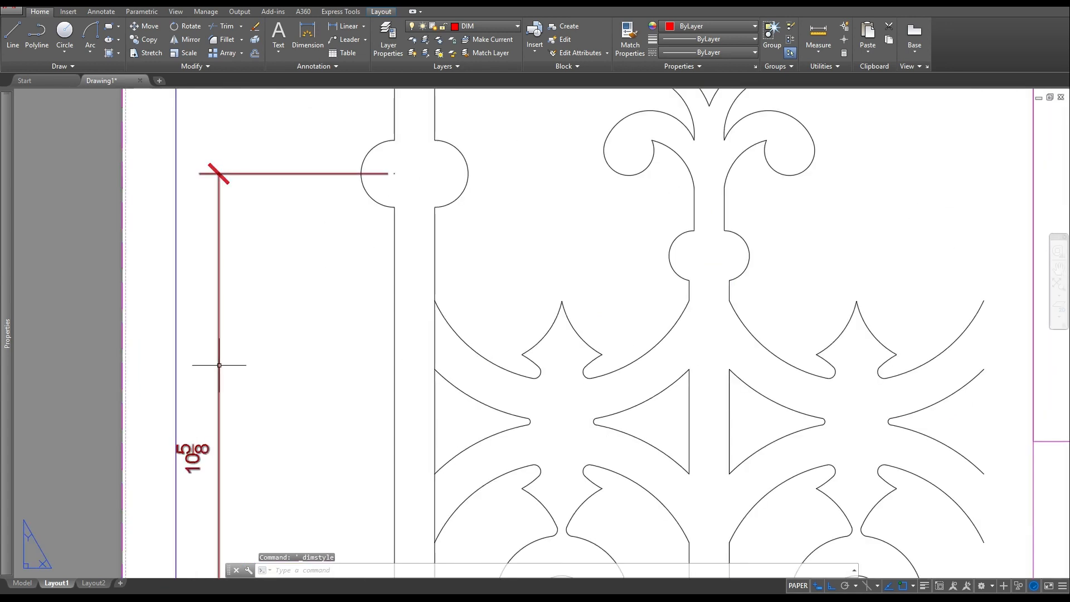
left_click(218, 365)
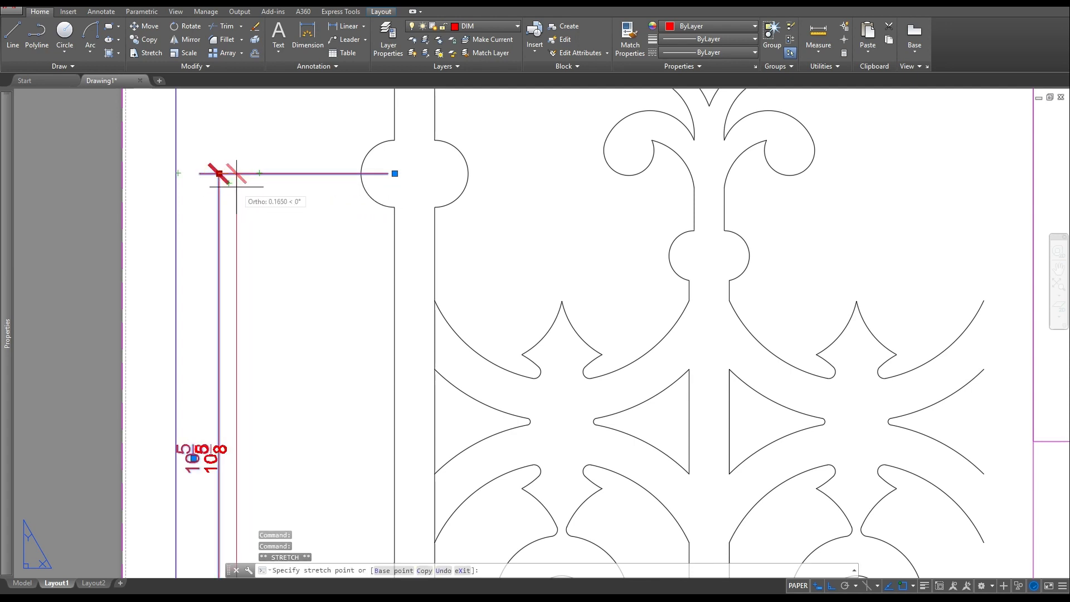
left_click(236, 187)
scroll(212, 240, "down", 5)
scroll(226, 326, "up", 3)
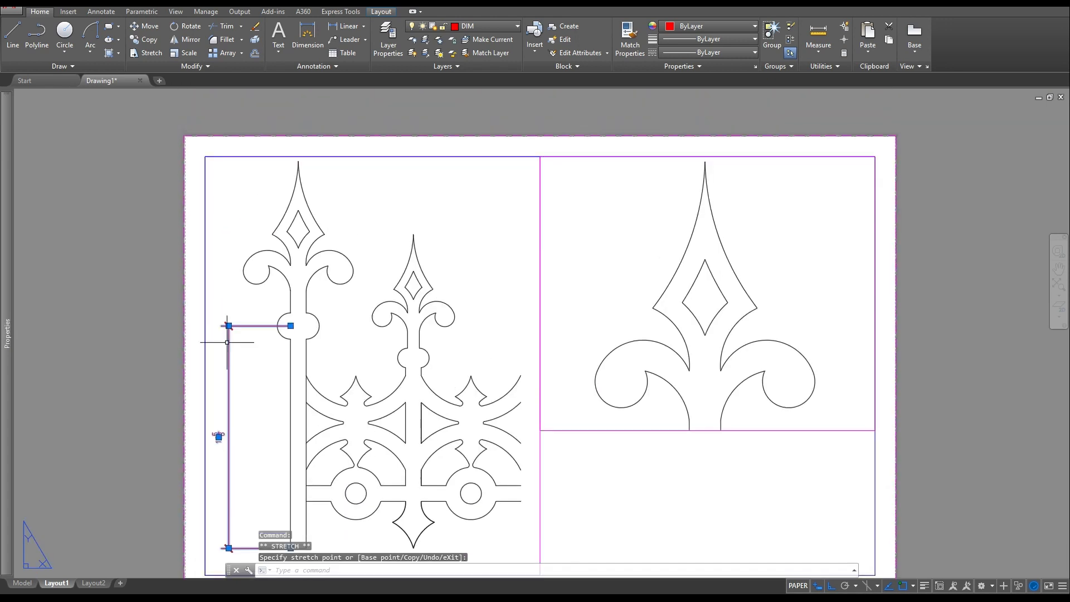
key("Escape")
key("Escape")
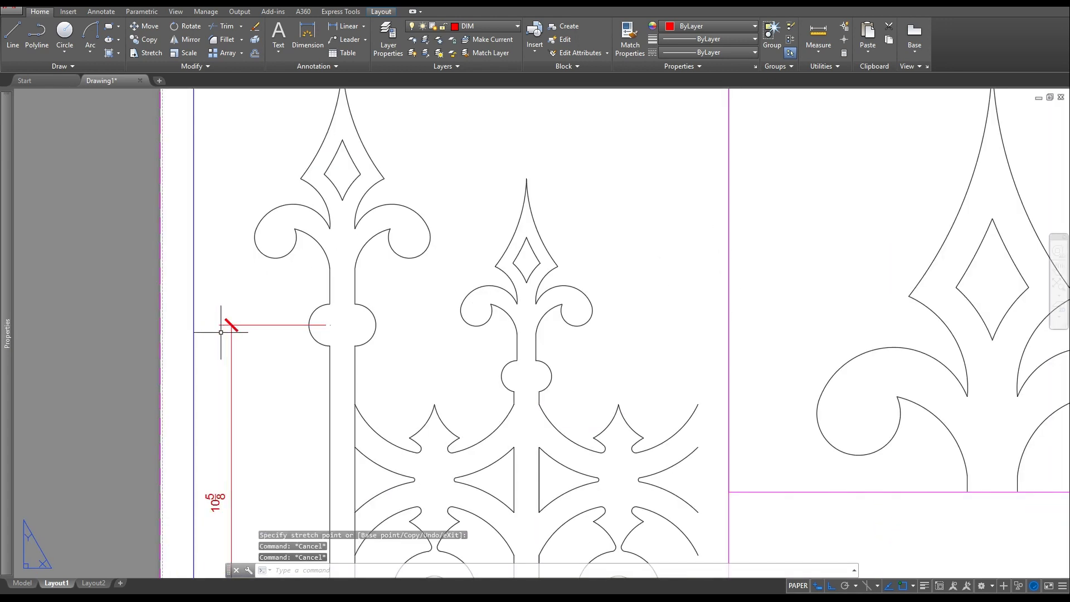
- Dimension the height from the tall post's ball to its spear tip, in line with the lower vertical dimension
left_click(307, 42)
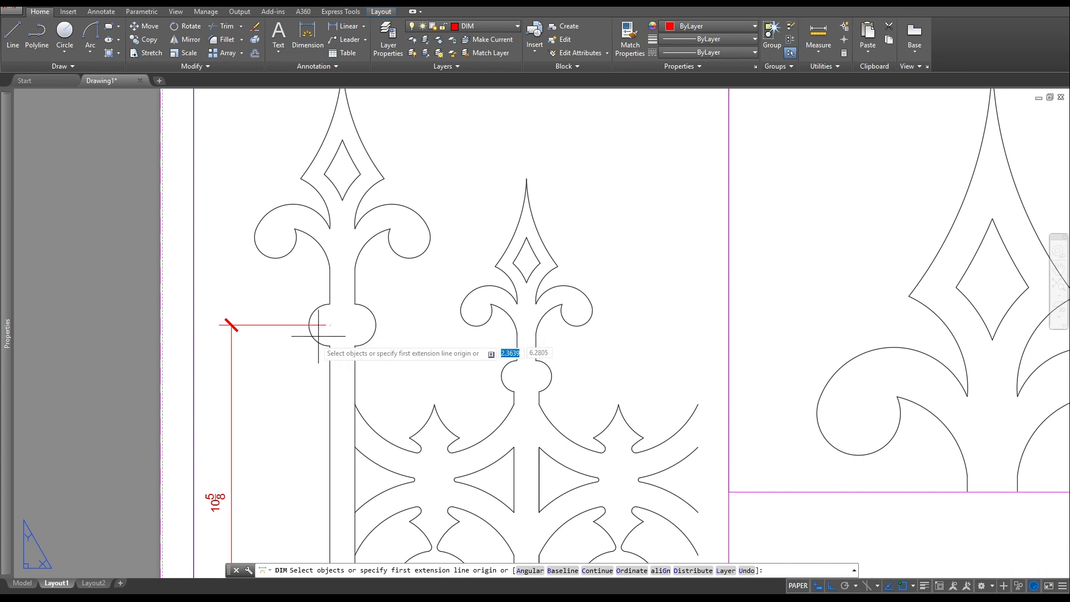
left_click(327, 322)
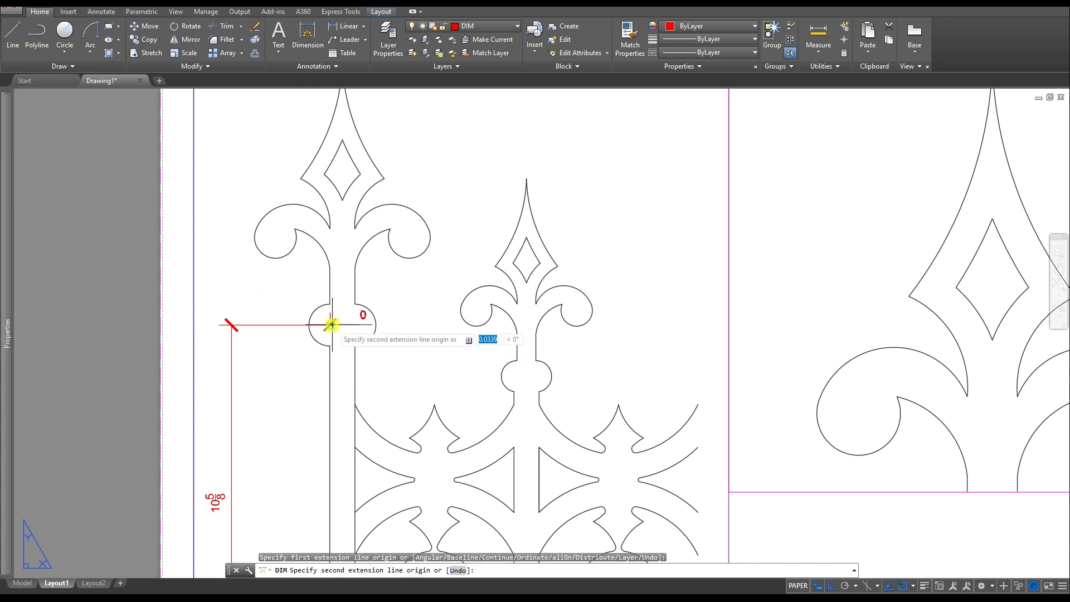
middle_click_drag(330, 211, 346, 318)
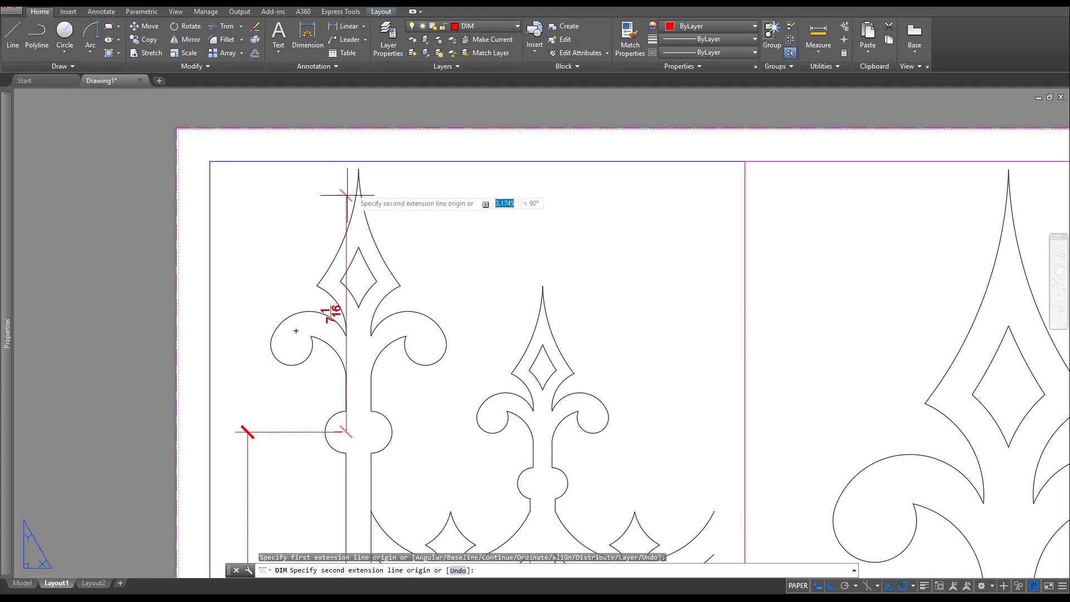
left_click(358, 168)
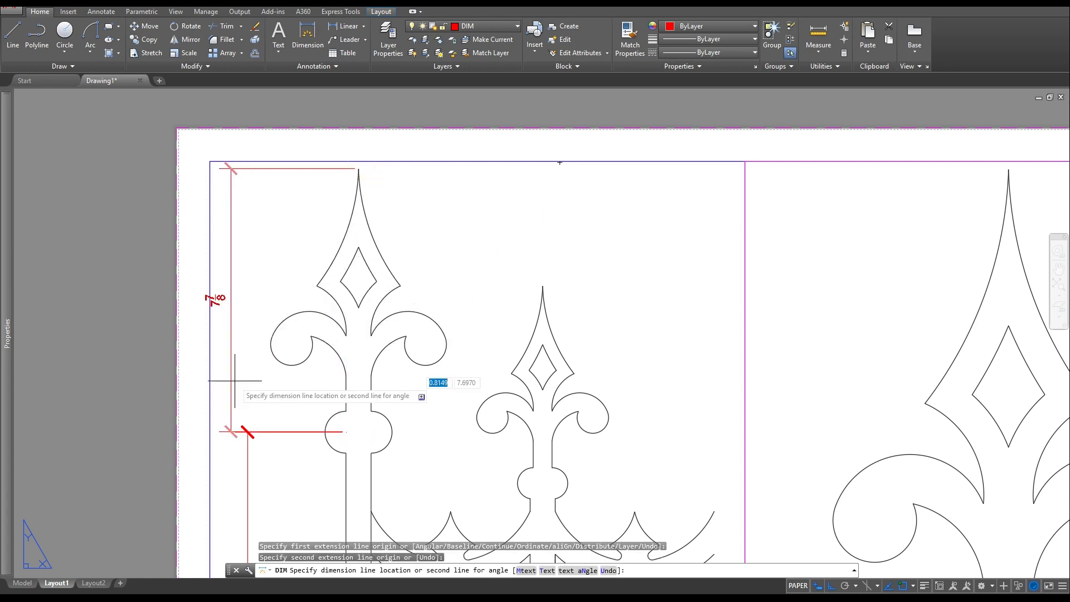
left_click(248, 430)
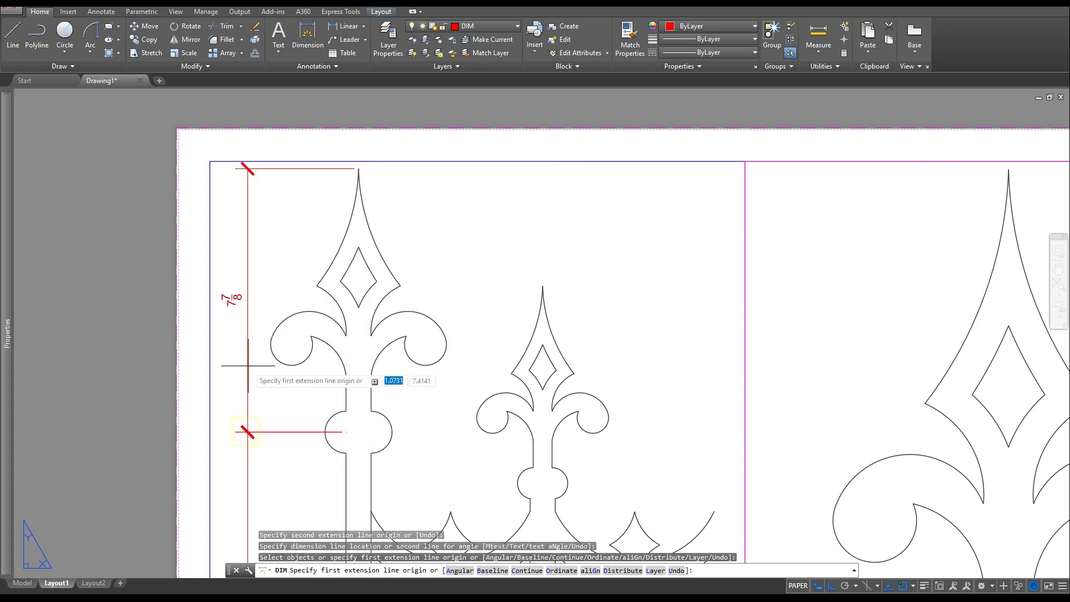
- Add a horizontal dimension from the upper right end of the fence scrollwork to the neighbouring small spike's tip, placed well above the scrollwork
scroll(247, 364, "down", 3)
middle_click_drag(270, 314, 216, 339)
scroll(264, 315, "up", 2)
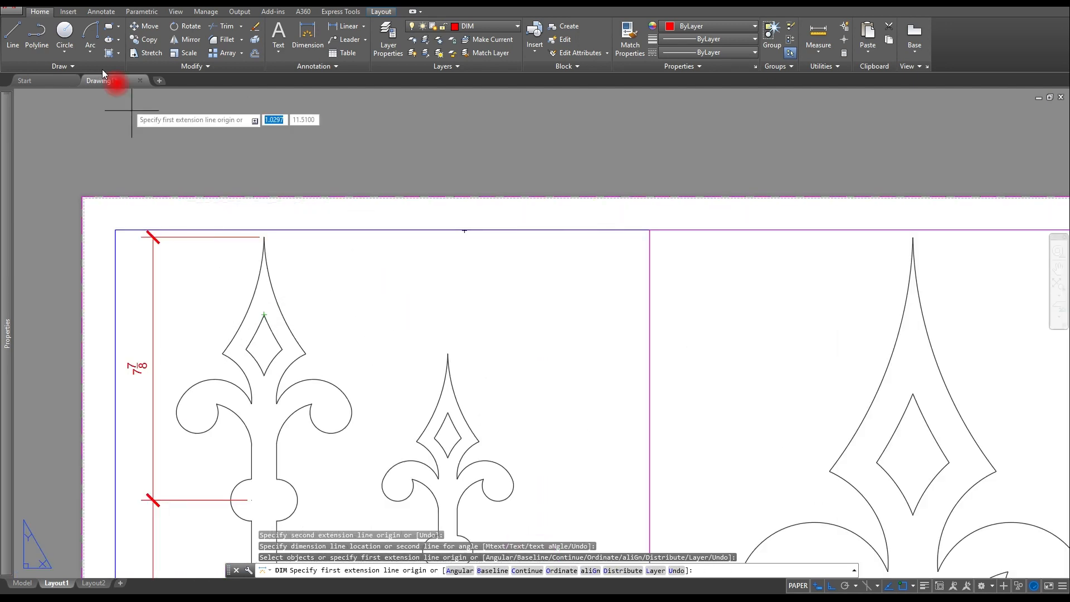
mouse_move(93, 88)
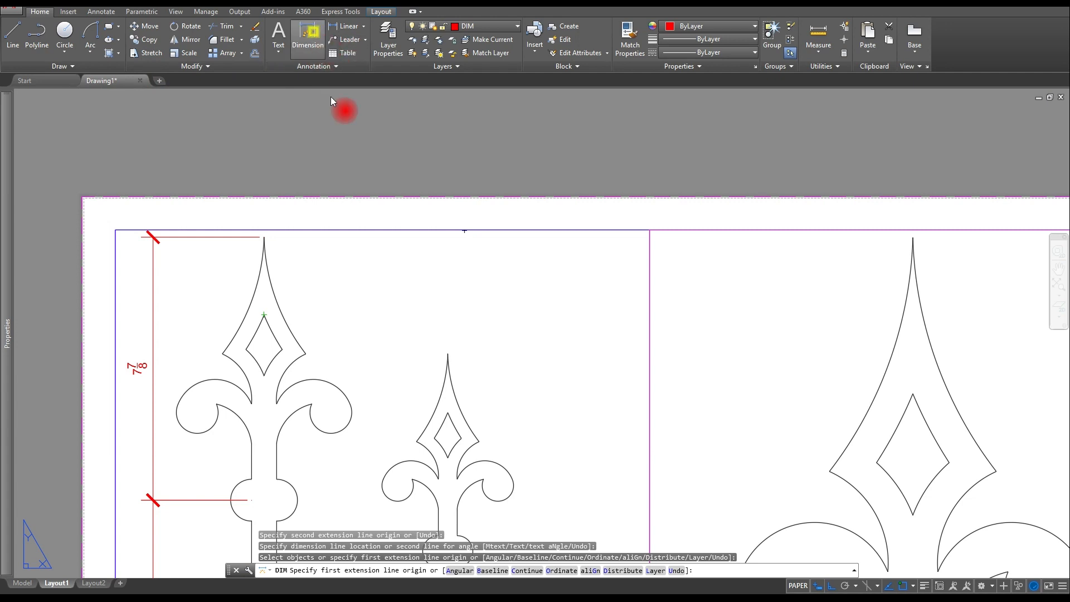
scroll(462, 315, "down", 2)
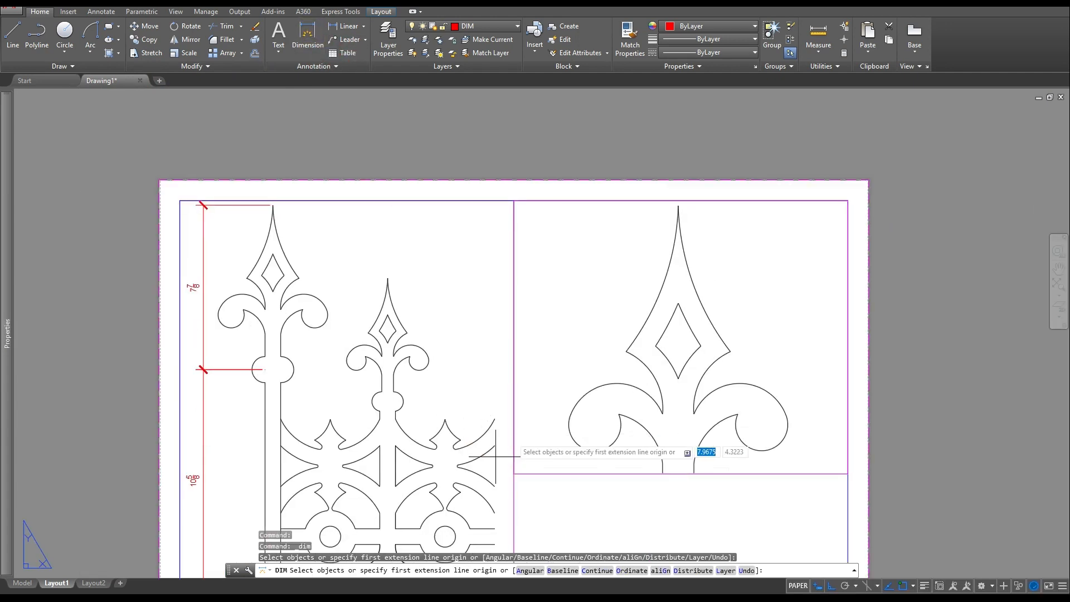
left_click(493, 418)
left_click(495, 417)
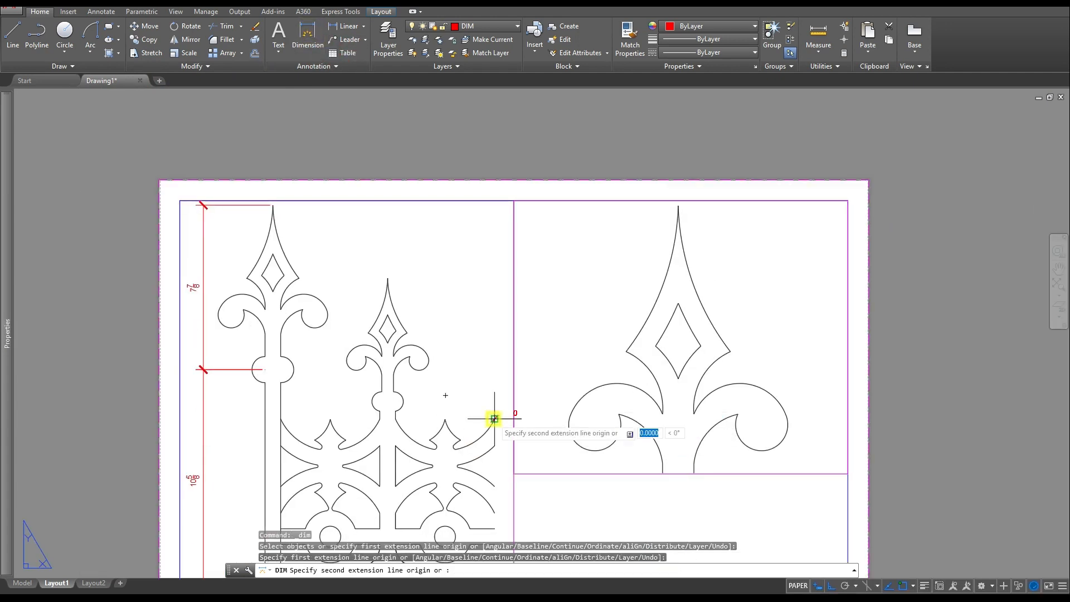
left_click(444, 420)
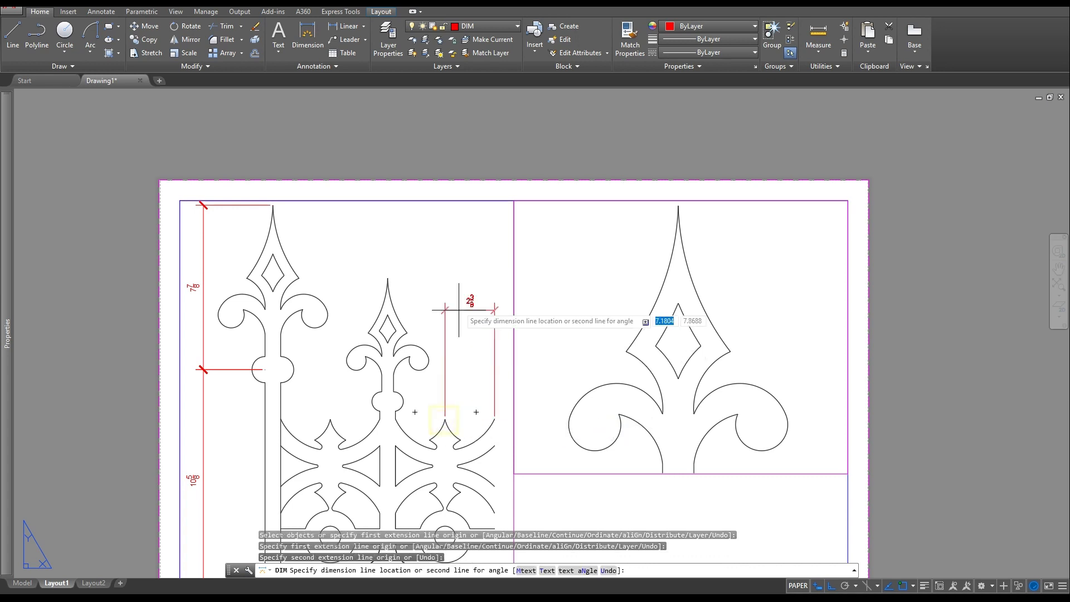
left_click(446, 256)
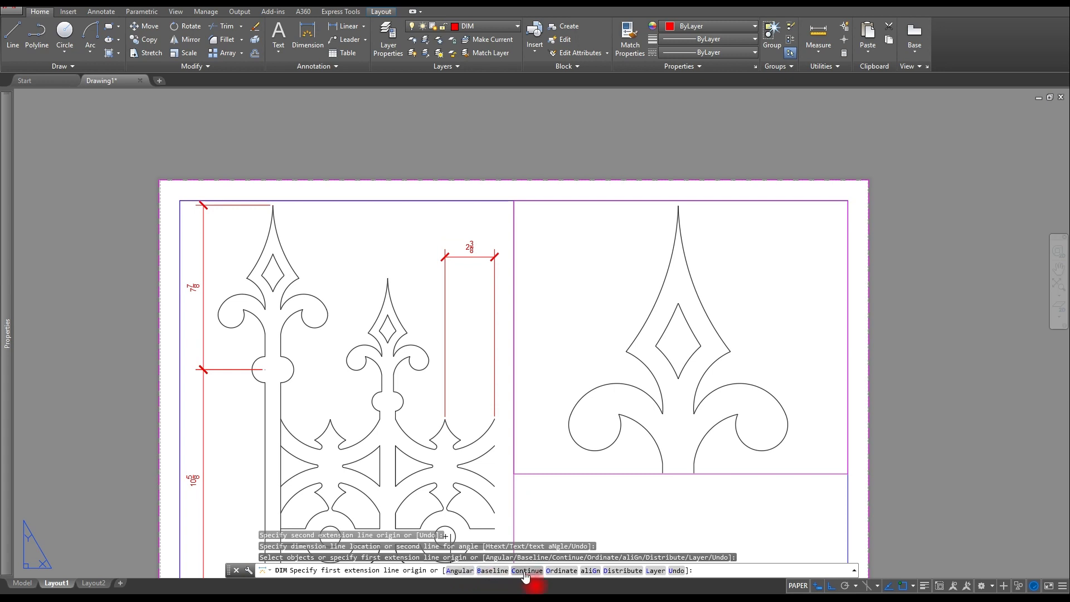
- Continue the horizontal dimension from the small spike's tip to the short spear's tip, the next small spike's tip and the tall spear's tip
left_click(527, 572)
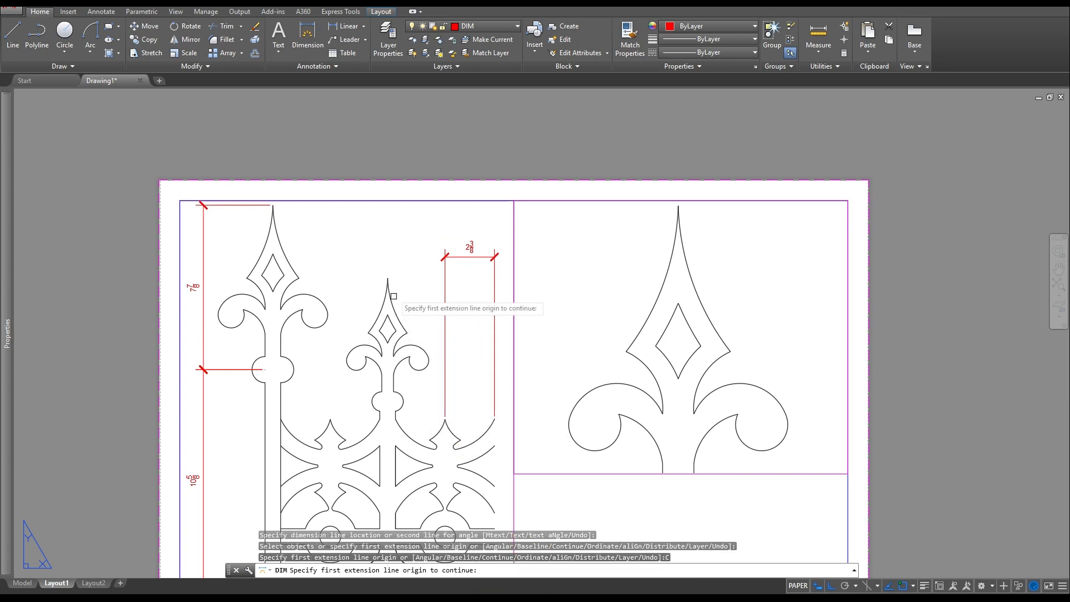
left_click(444, 278)
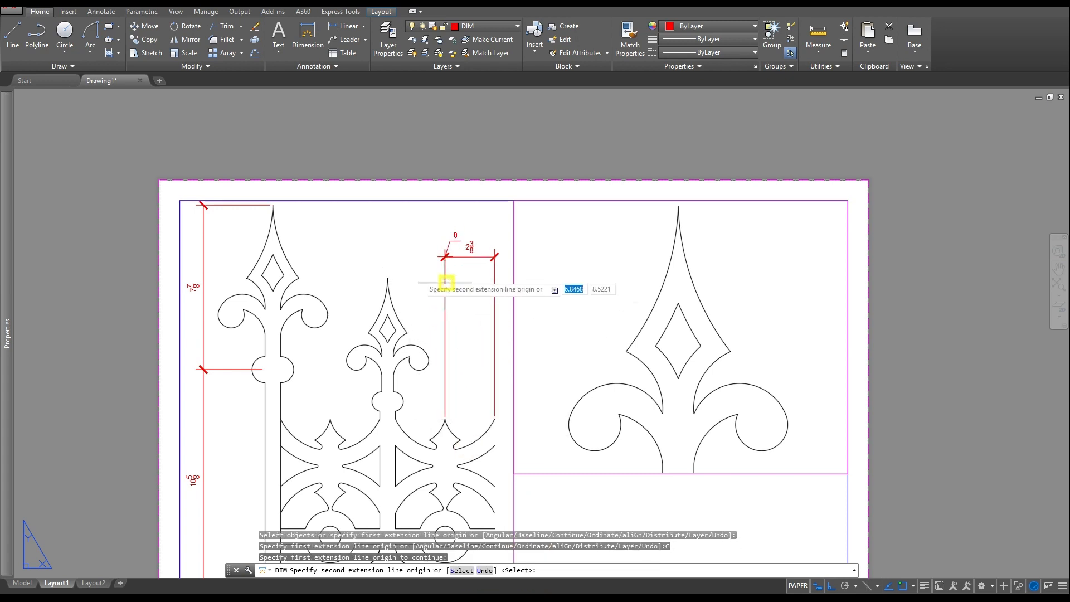
left_click(388, 277)
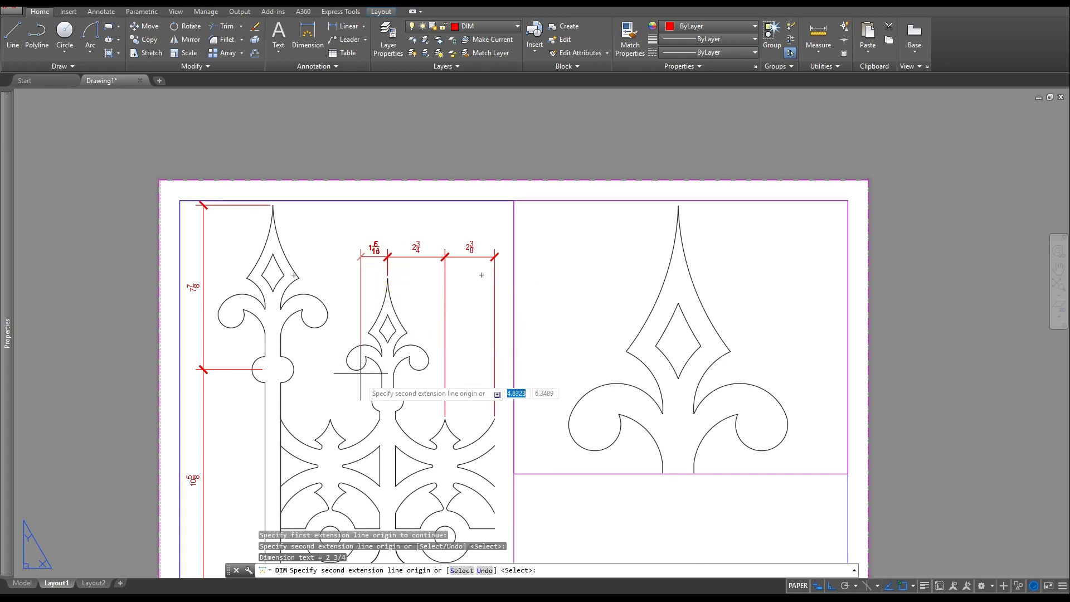
left_click(331, 419)
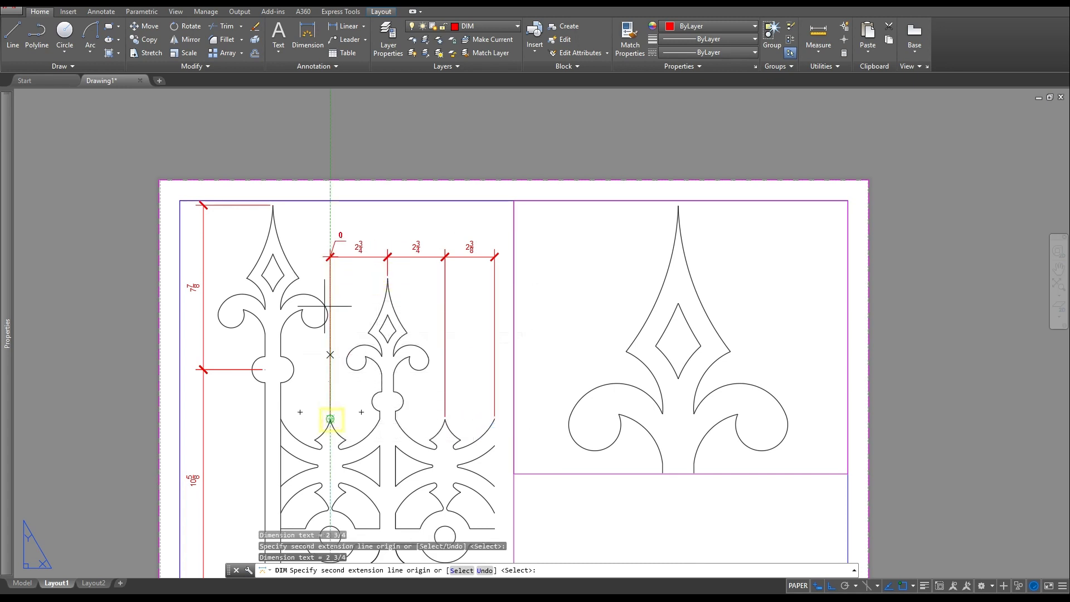
left_click(273, 207)
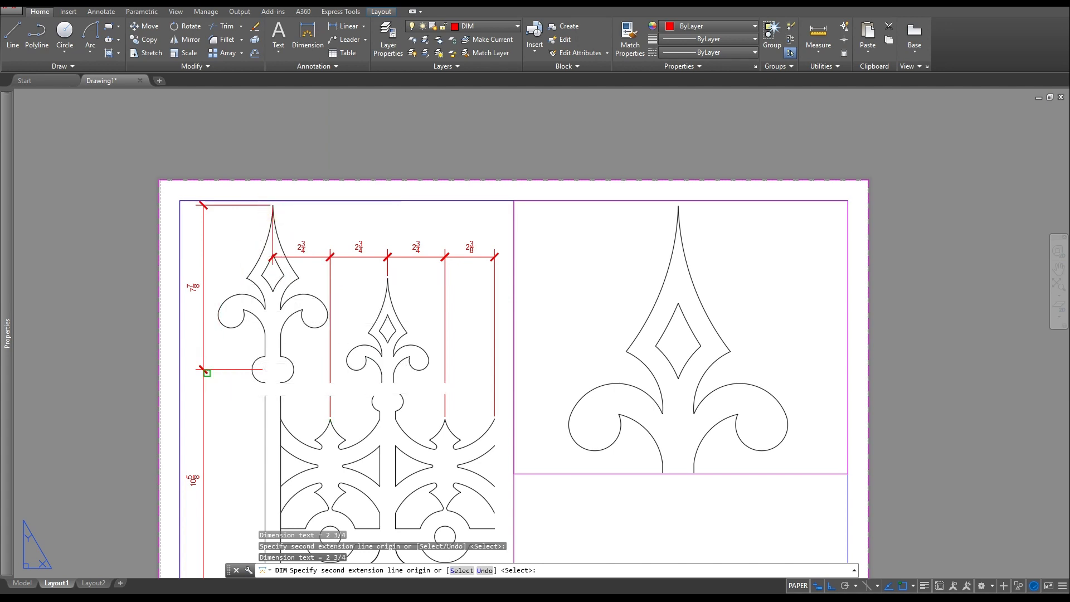
key("Escape")
key("Escape")
- Dimension the height from the tall post's base to the bottom rail's lower edge, placing it between the post and the existing vertical dimension
mouse_move(443, 392)
middle_mouse_down()
mouse_move(462, 283)
mouse_move(485, 256)
middle_mouse_up()
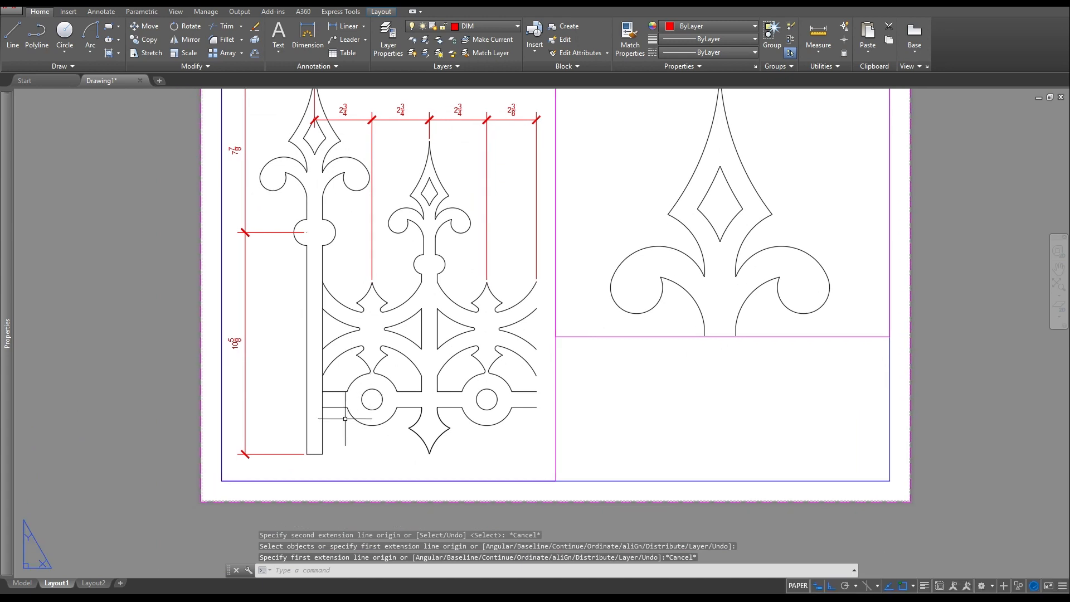
scroll(344, 418, "up", 2)
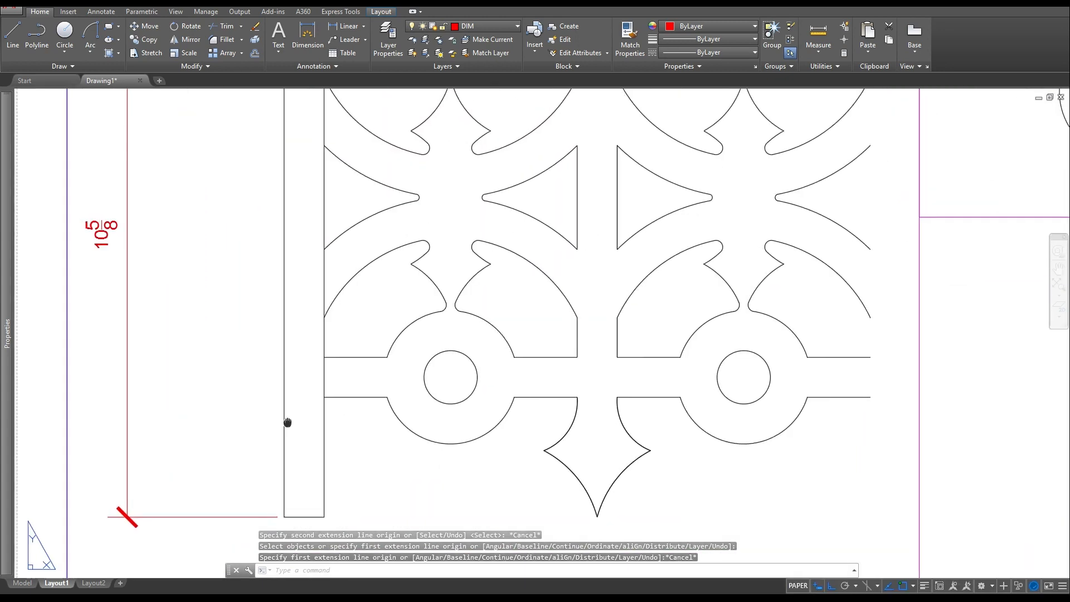
middle_click_drag(289, 423, 337, 411)
left_click(305, 39)
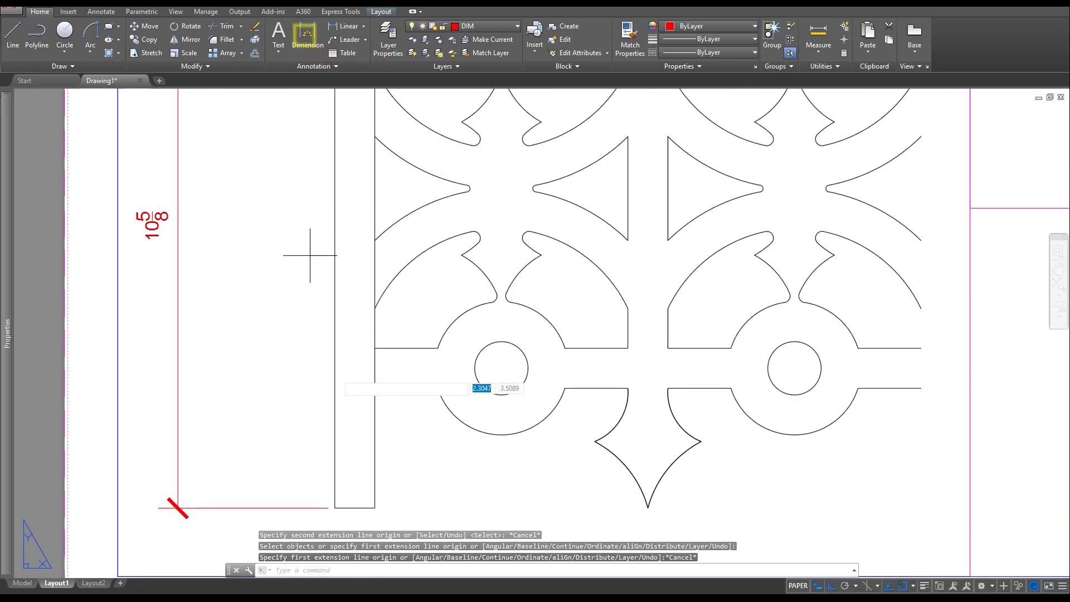
left_click(335, 508)
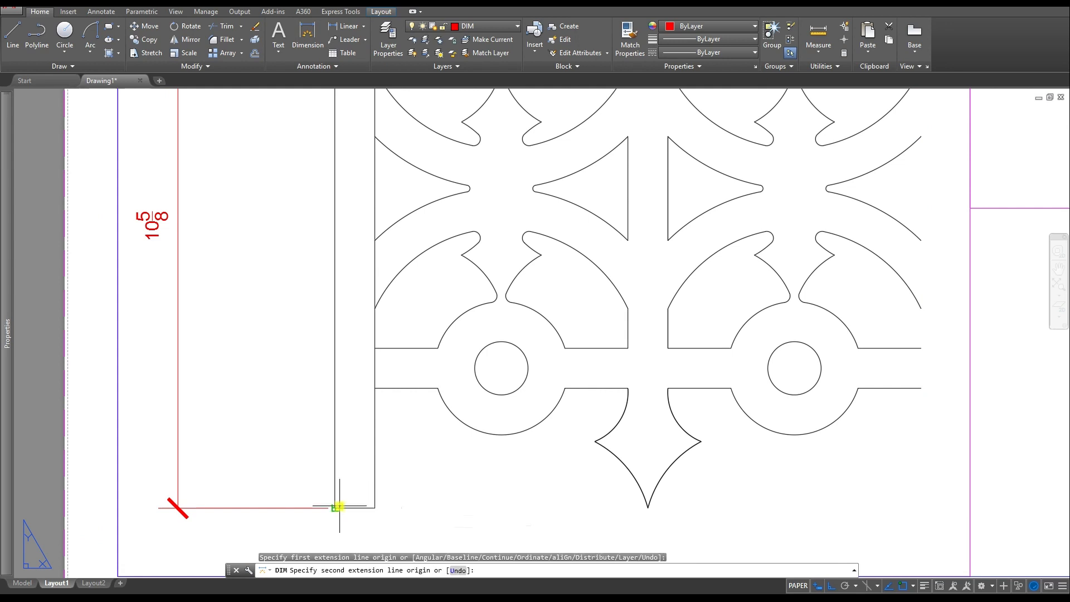
left_click(376, 387)
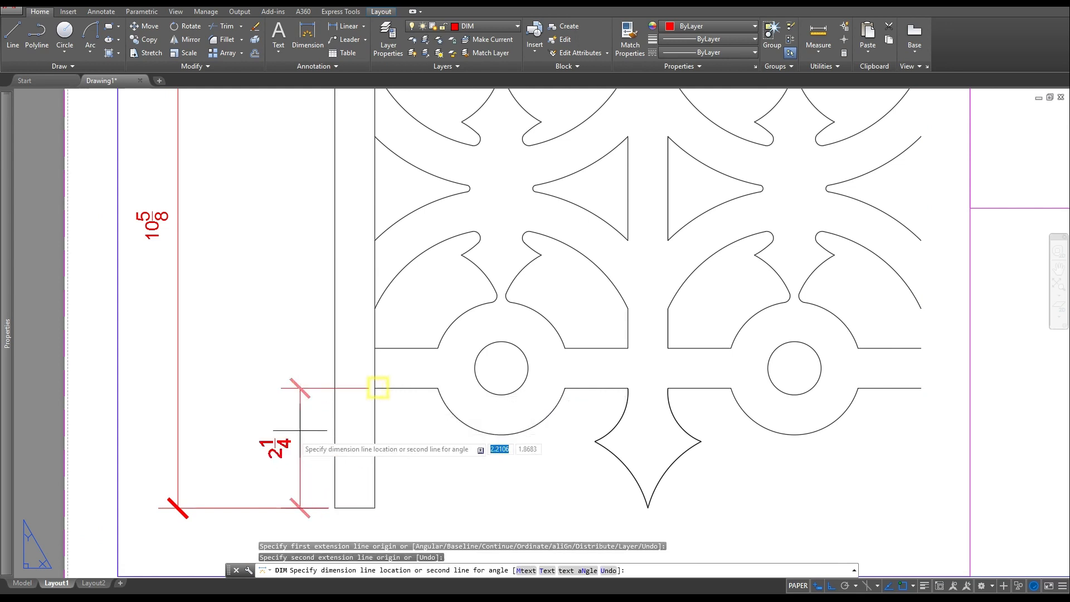
left_click(272, 449)
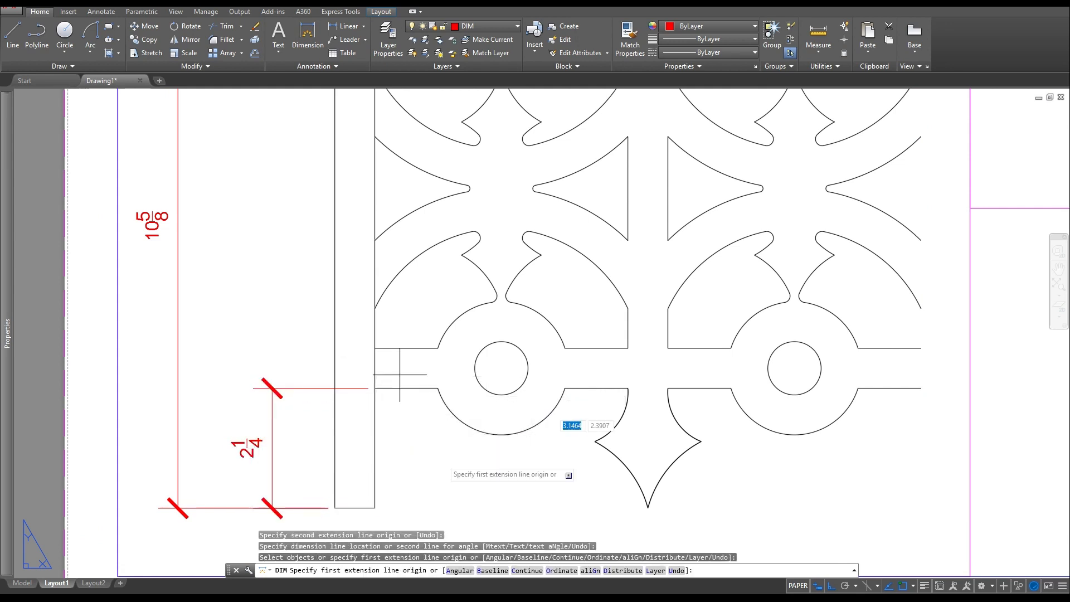
- Continue that vertical dimension upward to the rail's upper edge, the middle scrollwork's rounded point, the small spike's side corner and its tip
left_click(503, 571)
left_click(525, 570)
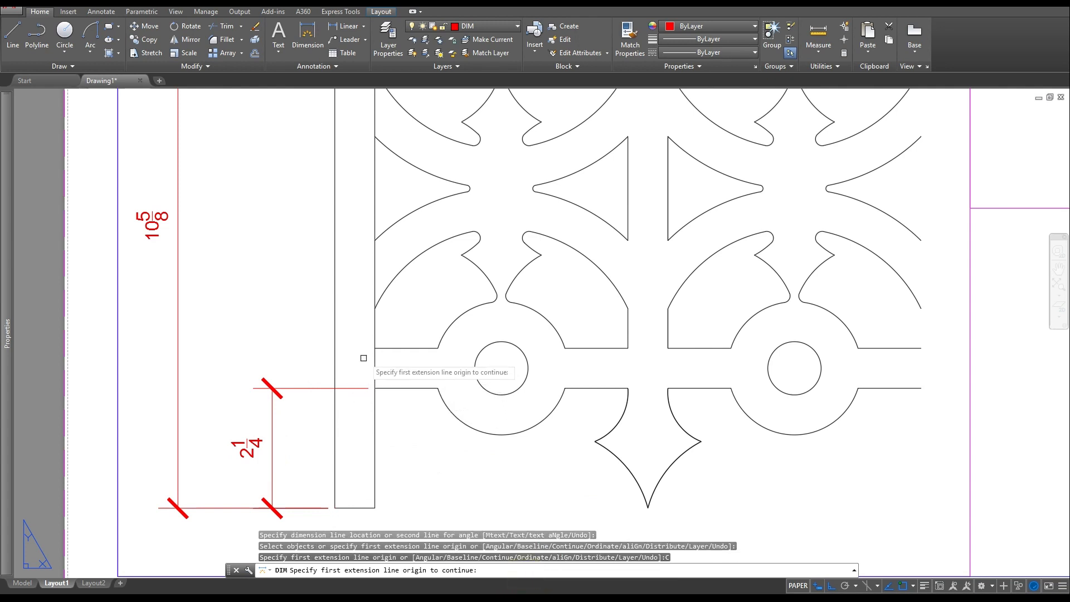
left_click(319, 389)
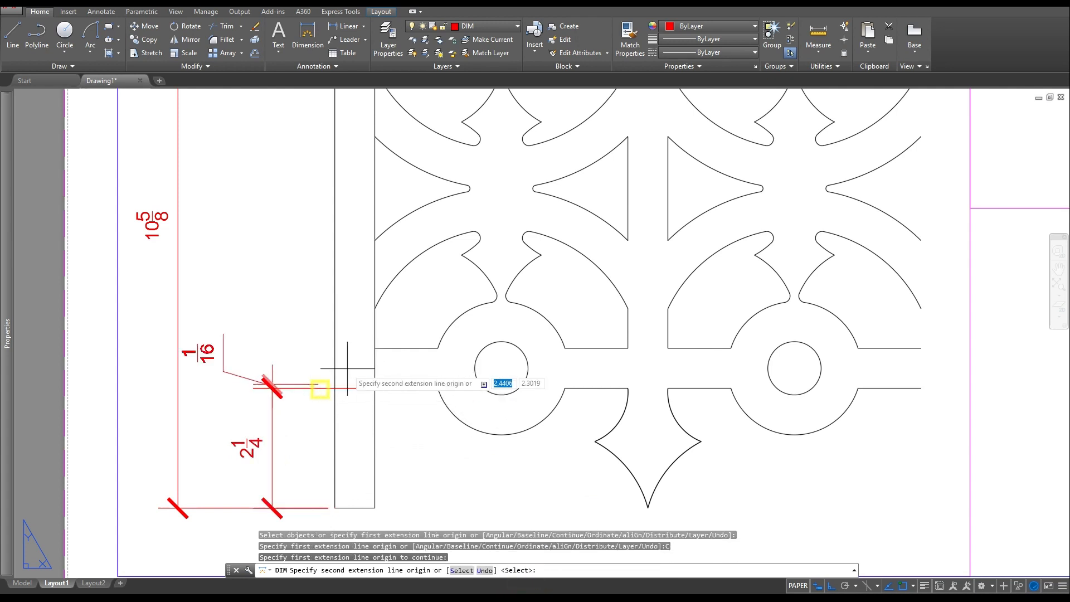
left_click(386, 348)
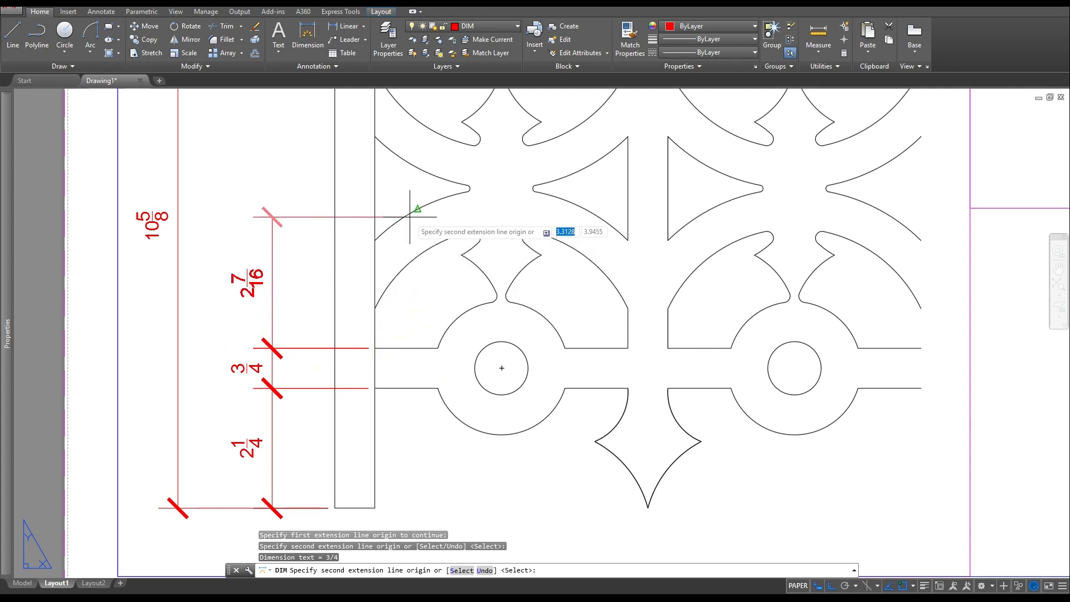
middle_click_drag(408, 220, 390, 303)
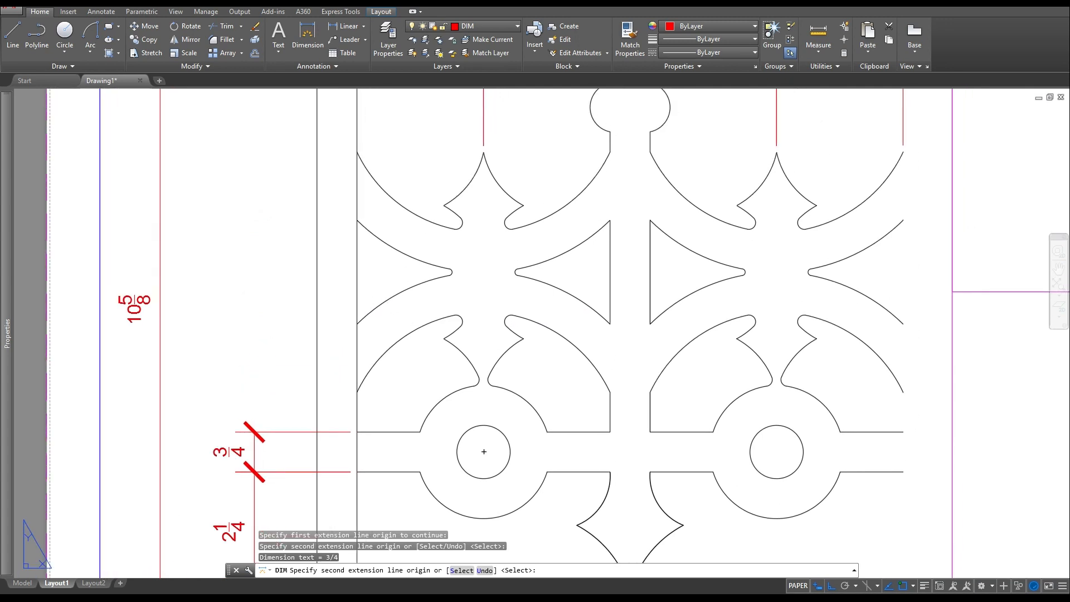
left_click(448, 271)
middle_click_drag(349, 238, 343, 299)
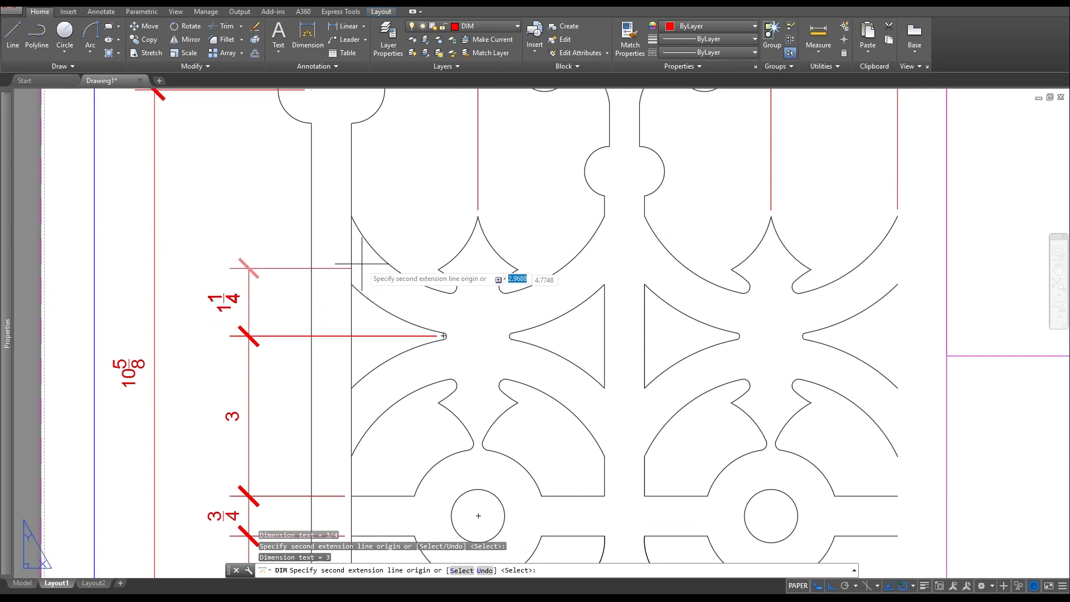
left_click(438, 270)
left_click(478, 217)
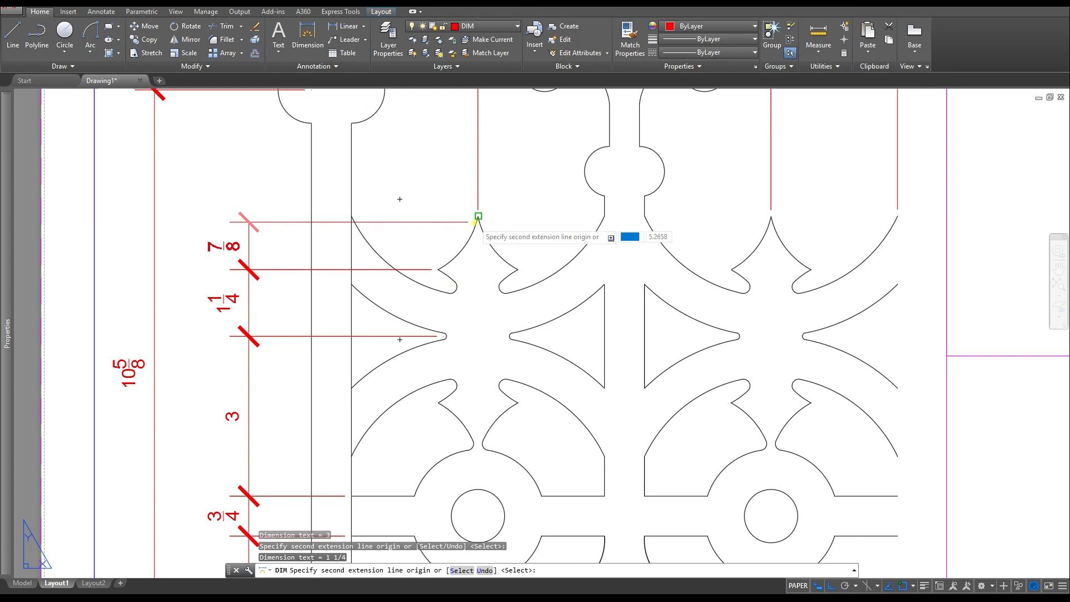
key("Escape")
left_click(265, 270)
- Dimension the vertical offset between the tall and short spear tips, placing it to the right of the horizontal dimension chain
scroll(266, 268, "down", 2)
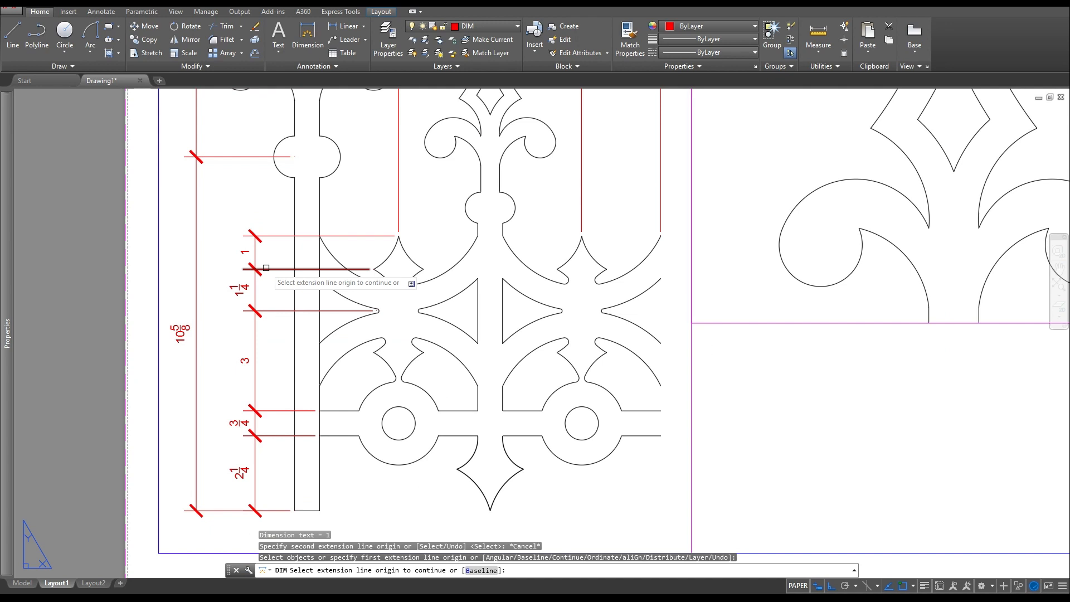
scroll(266, 269, "down", 1)
middle_click_drag(368, 230, 310, 386)
scroll(432, 205, "up", 1)
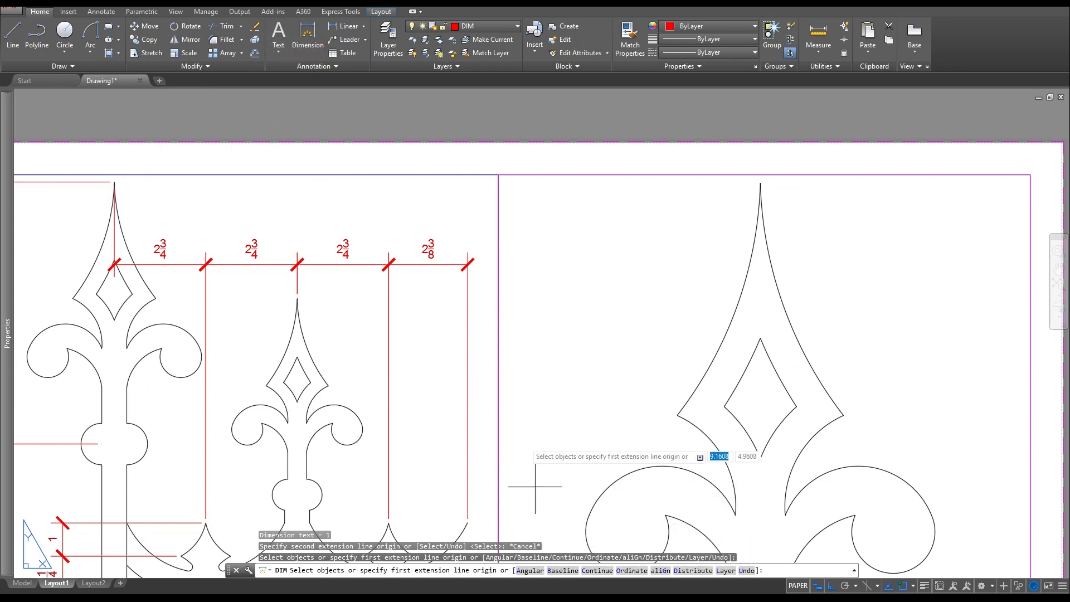
left_click(294, 57)
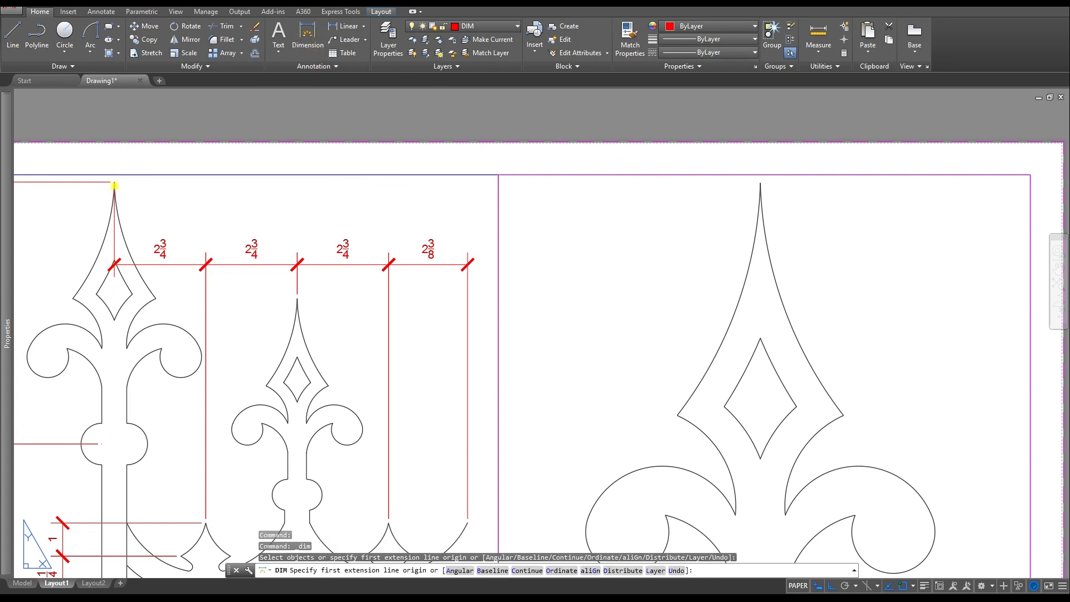
left_click(114, 182)
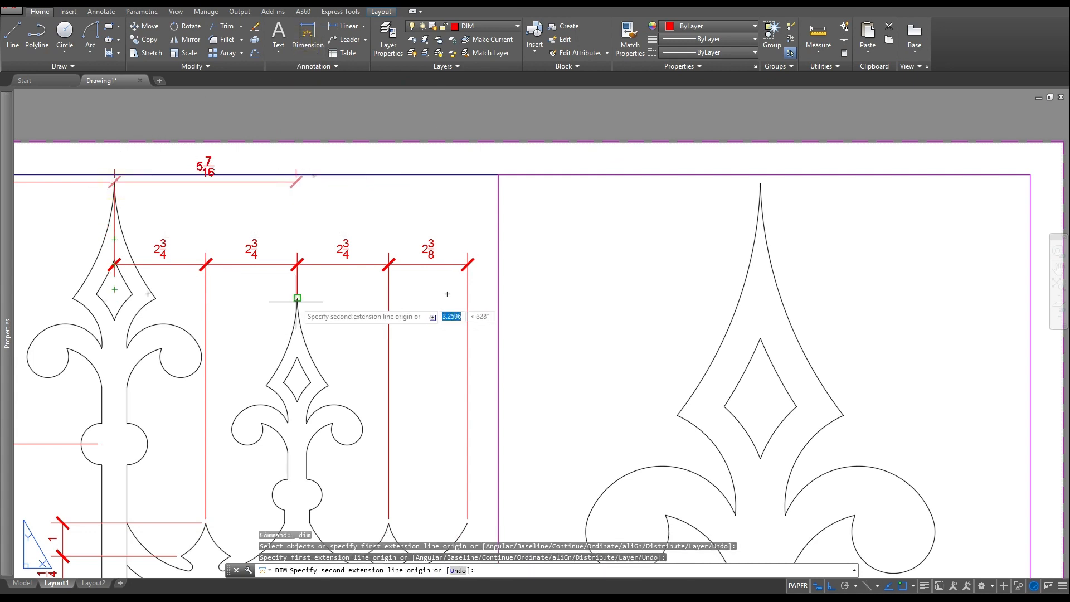
left_click(297, 298)
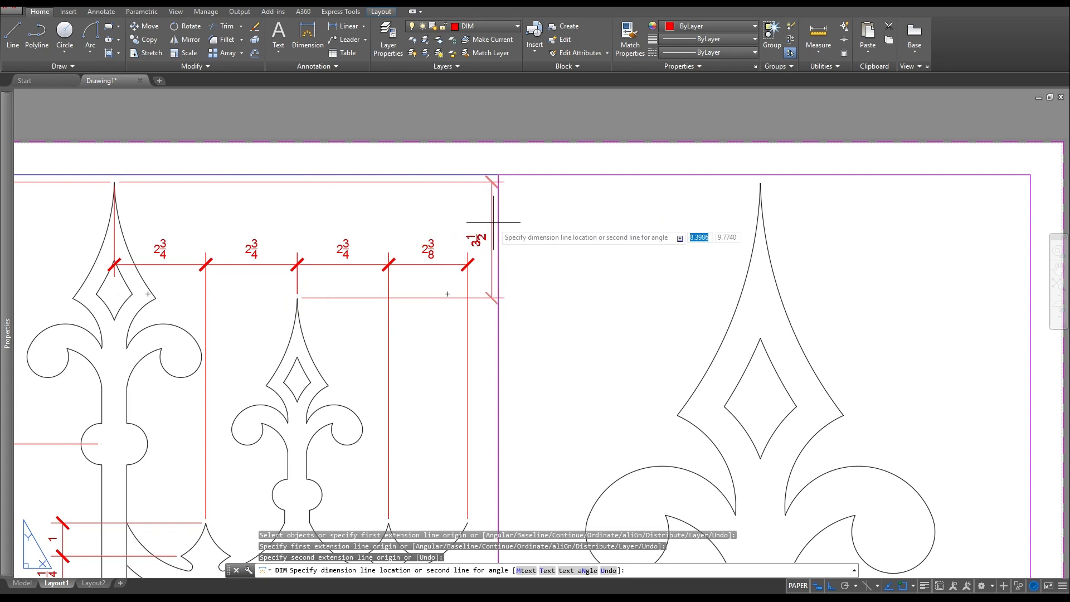
left_click(522, 221)
scroll(501, 234, "down", 2)
key("Escape")
type("DIM")
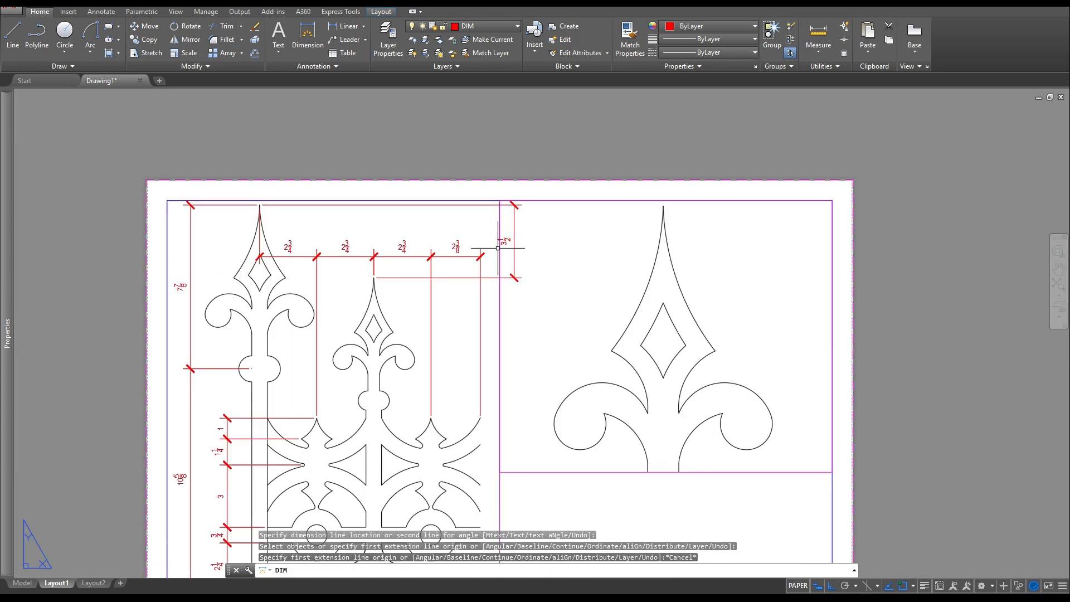
key("Escape")
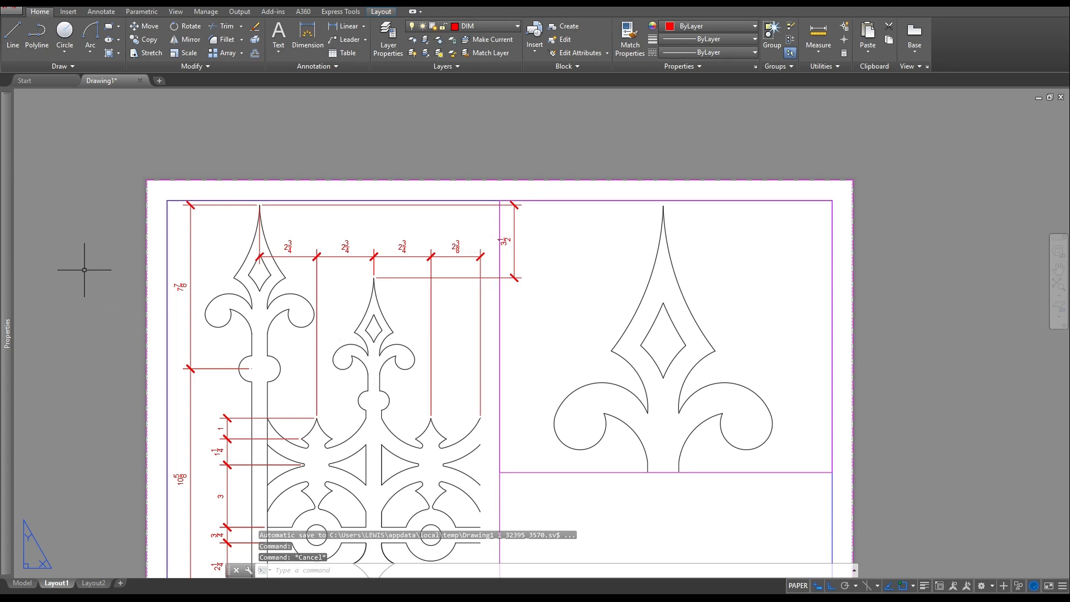
- Turn off the VPORT layer to hide the viewport frames on the sheet
left_click(498, 29)
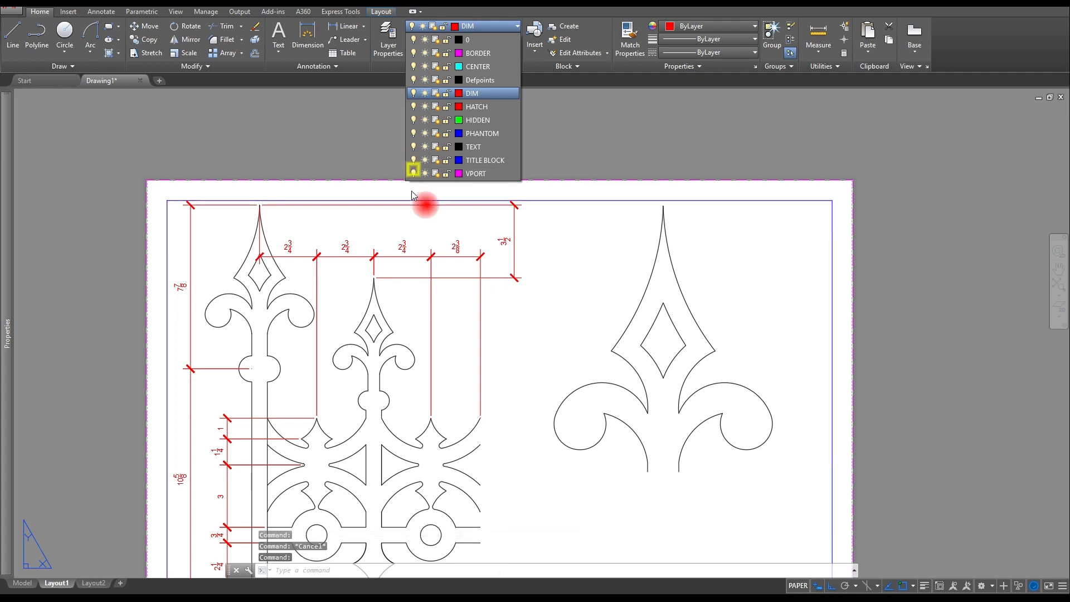
scroll(542, 273, "down", 2)
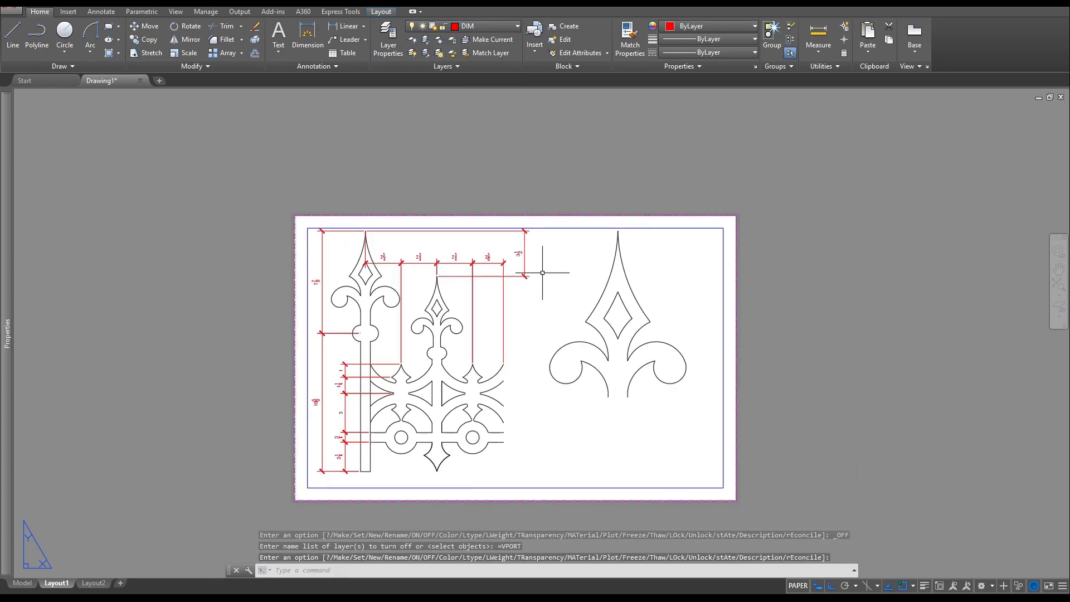
scroll(691, 349, "up", 3)
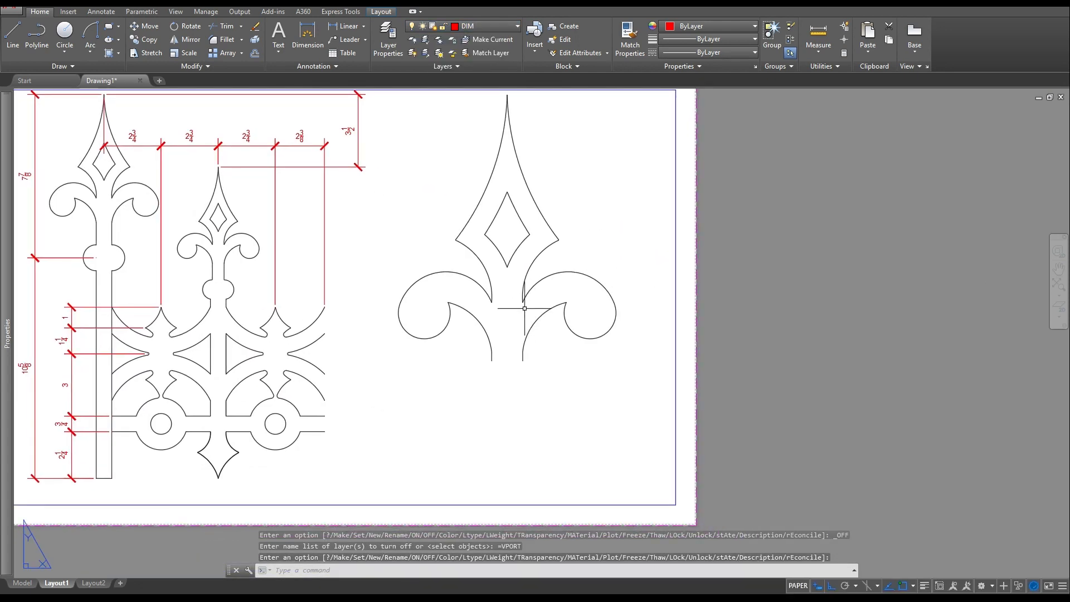
middle_click_drag(469, 251, 473, 314)
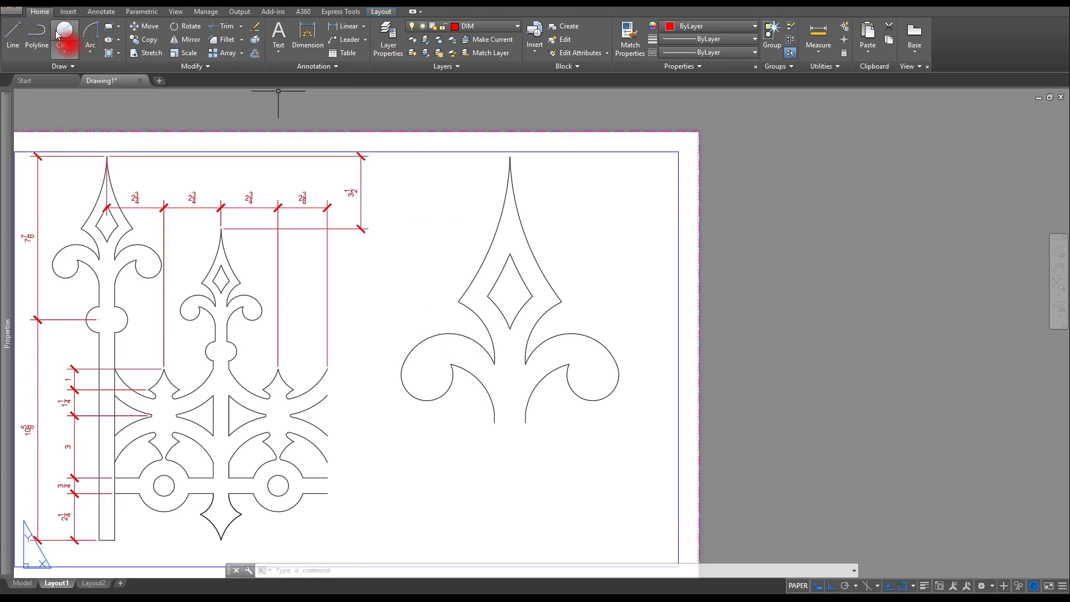
left_click(306, 35)
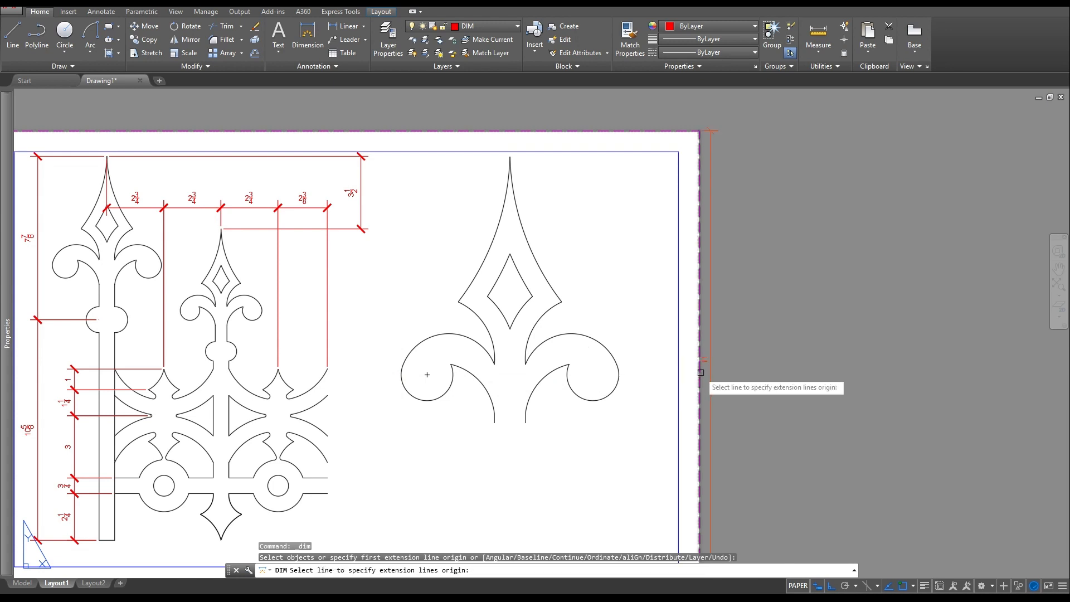
key("Escape")
key("Escape")
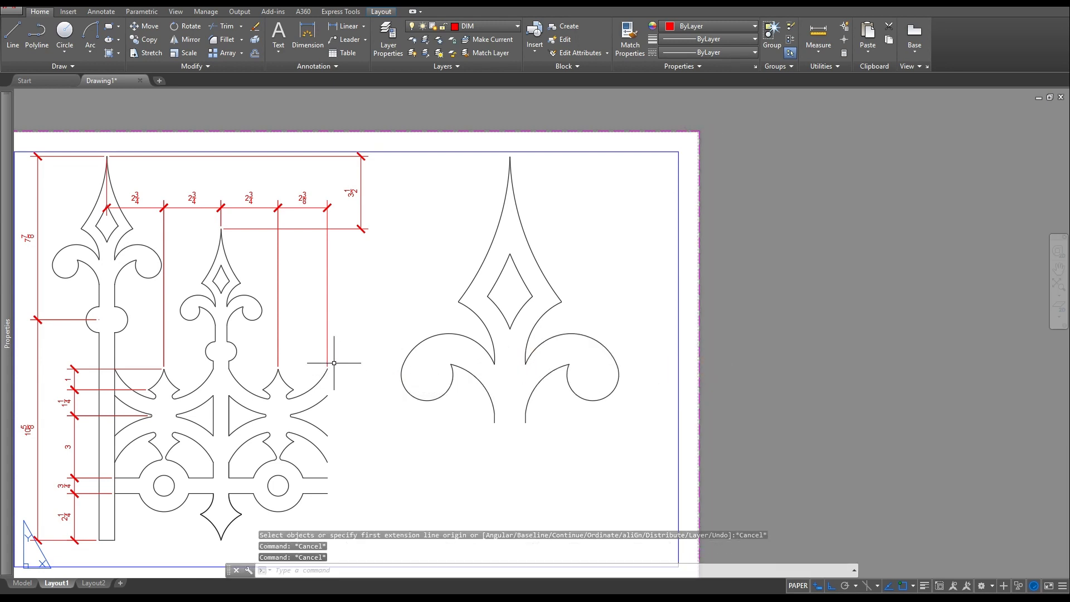
- In model space, draw a horizontal line through the tall spearhead's inner scroll points, spanning between the outer edges of both scrolls
left_click(21, 583)
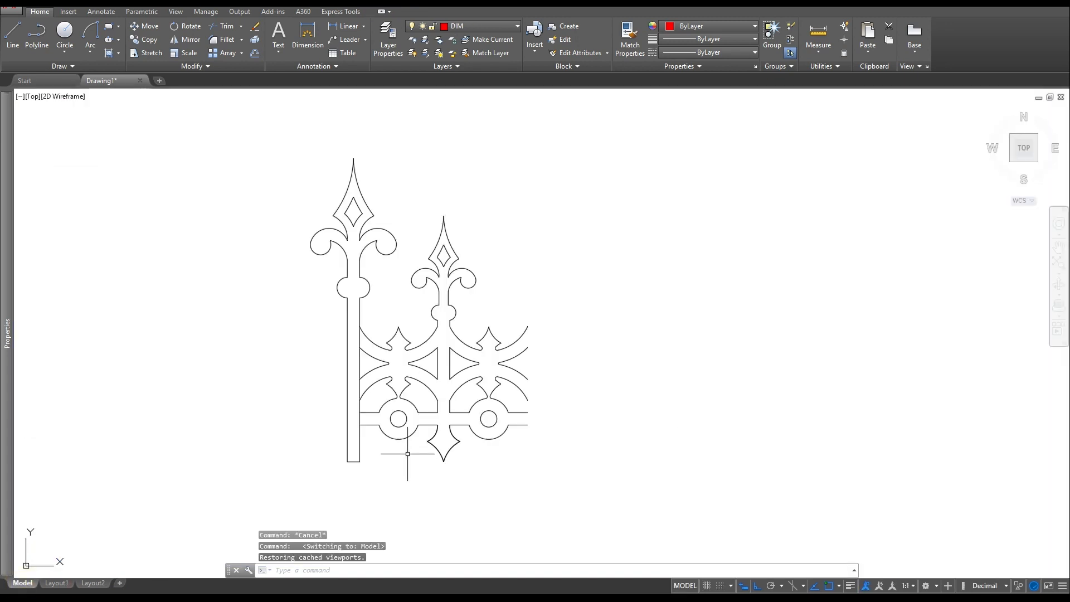
scroll(444, 312, "up", 4)
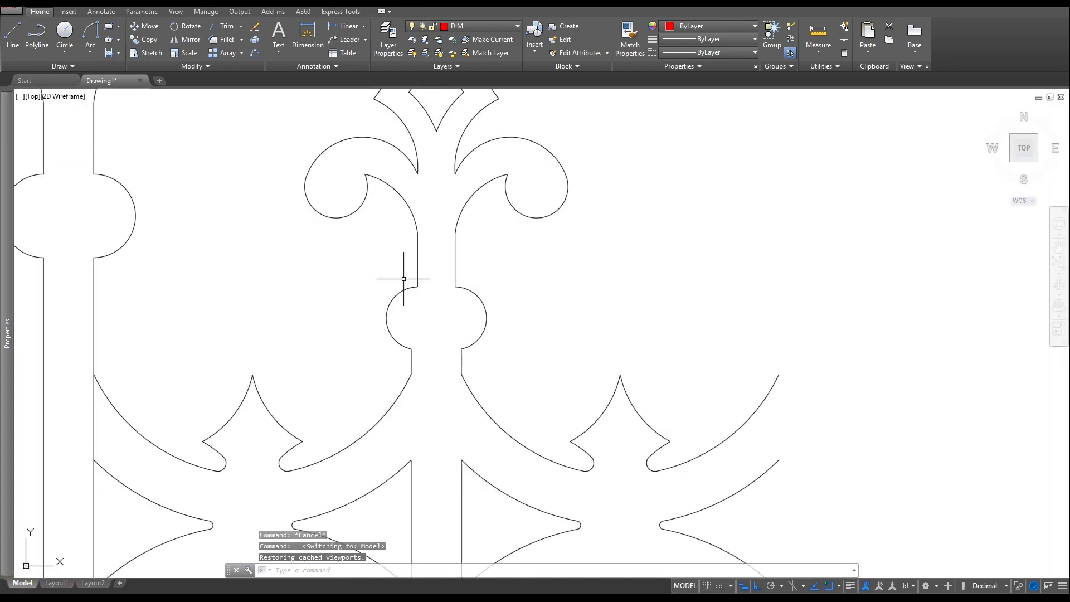
middle_click_drag(404, 279, 654, 337)
middle_click_drag(459, 256, 571, 385)
middle_click_drag(407, 285, 379, 418)
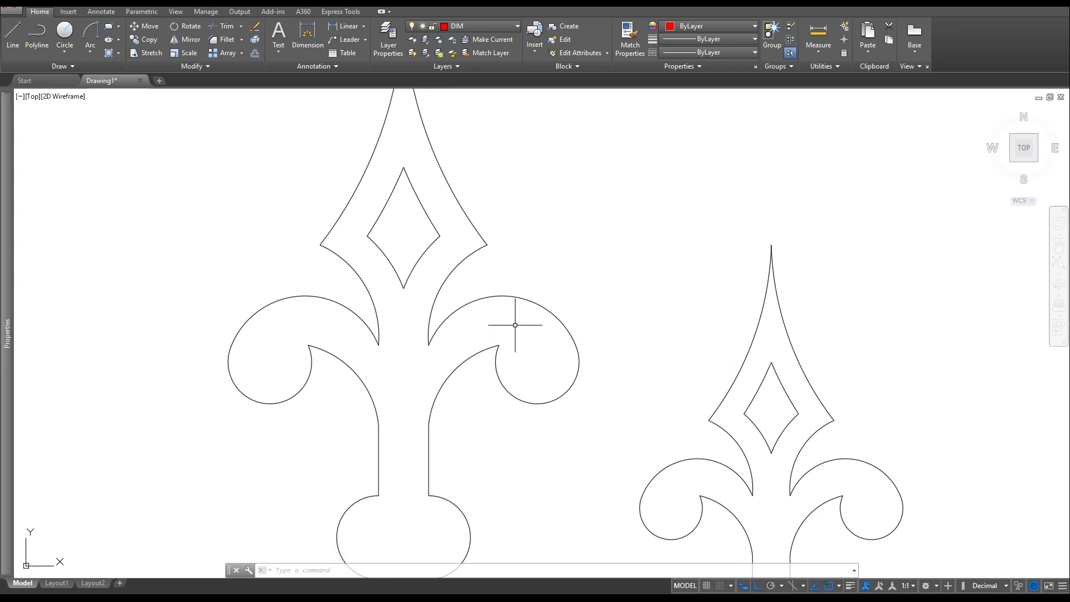
left_click(16, 48)
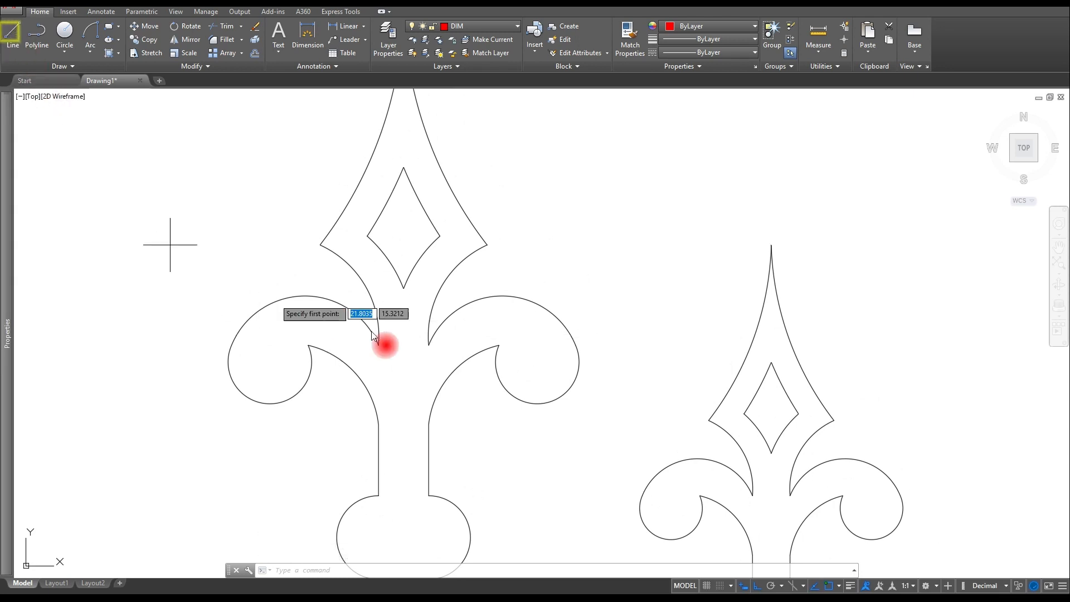
left_click(231, 344)
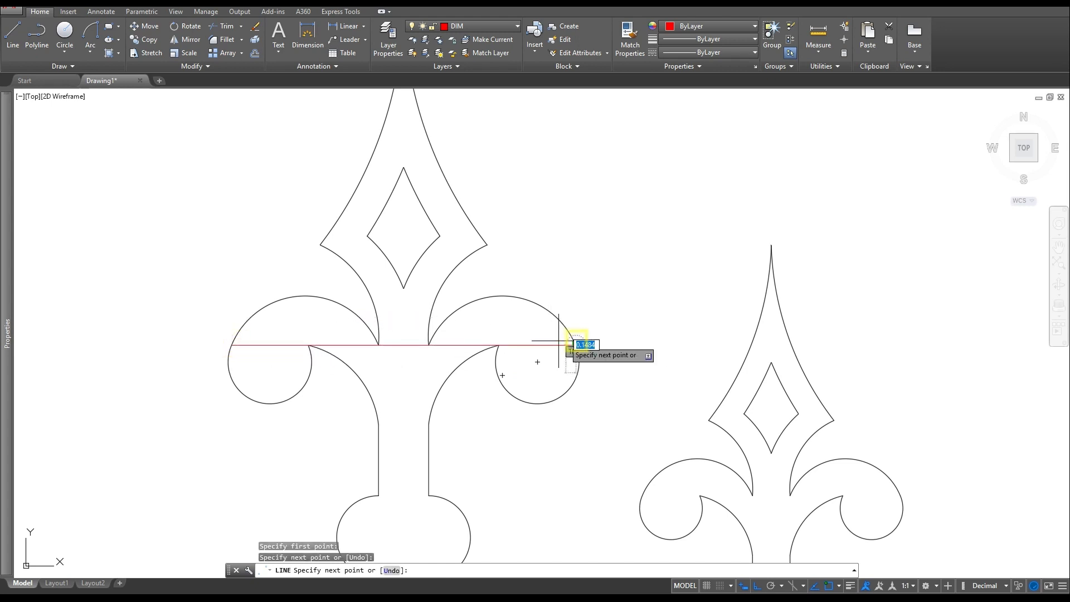
left_click(575, 344)
key("Escape")
key("Escape")
key("Escape")
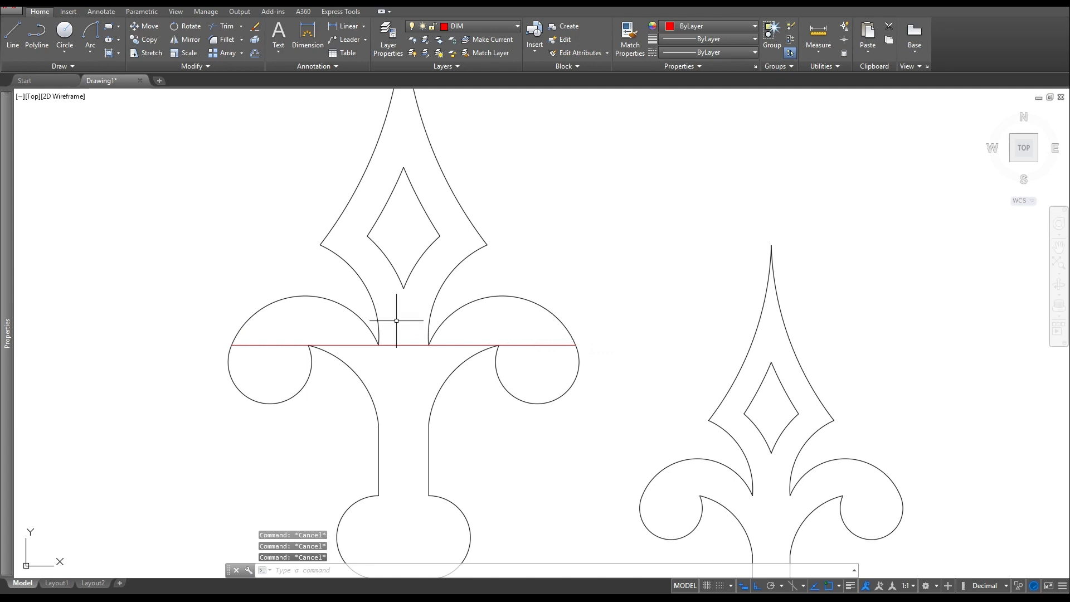
- Move the new horizontal line across the scrolls to the CENTER layer
left_click(346, 345)
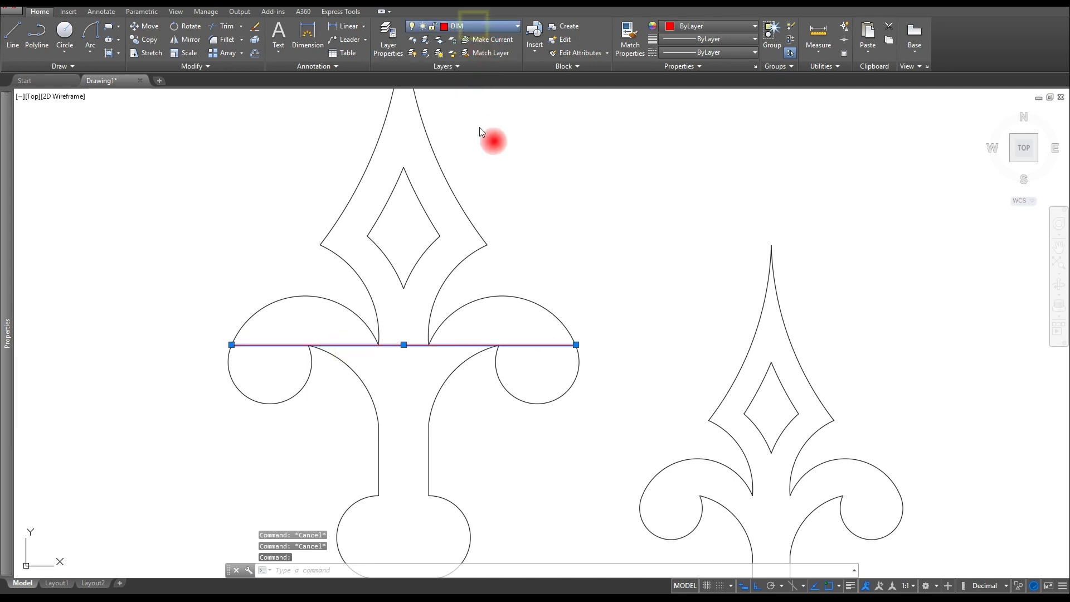
left_click(473, 26)
left_click(464, 66)
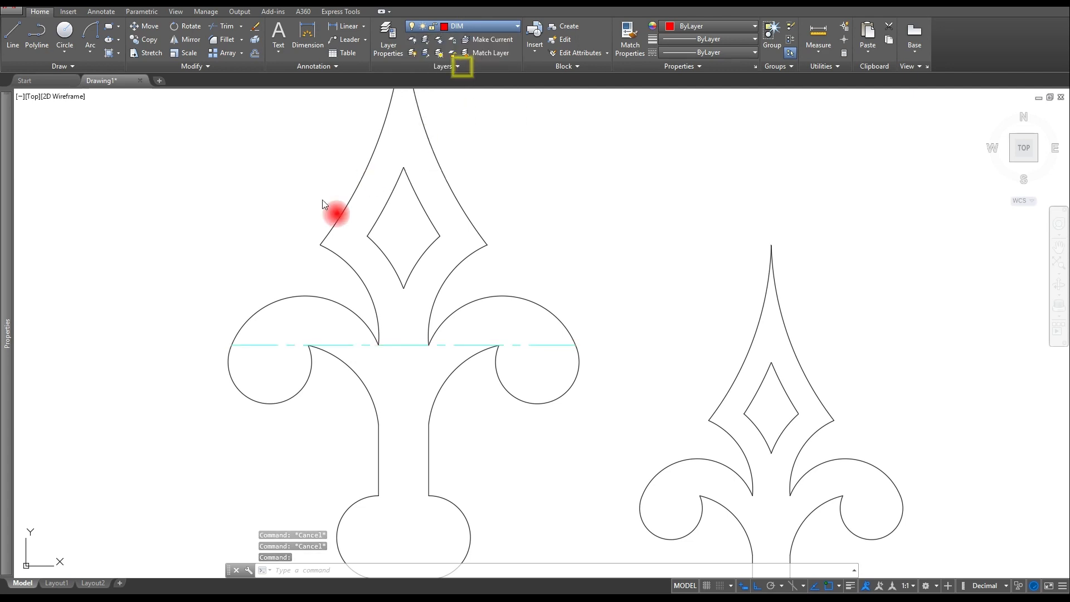
key("Escape")
key("Escape")
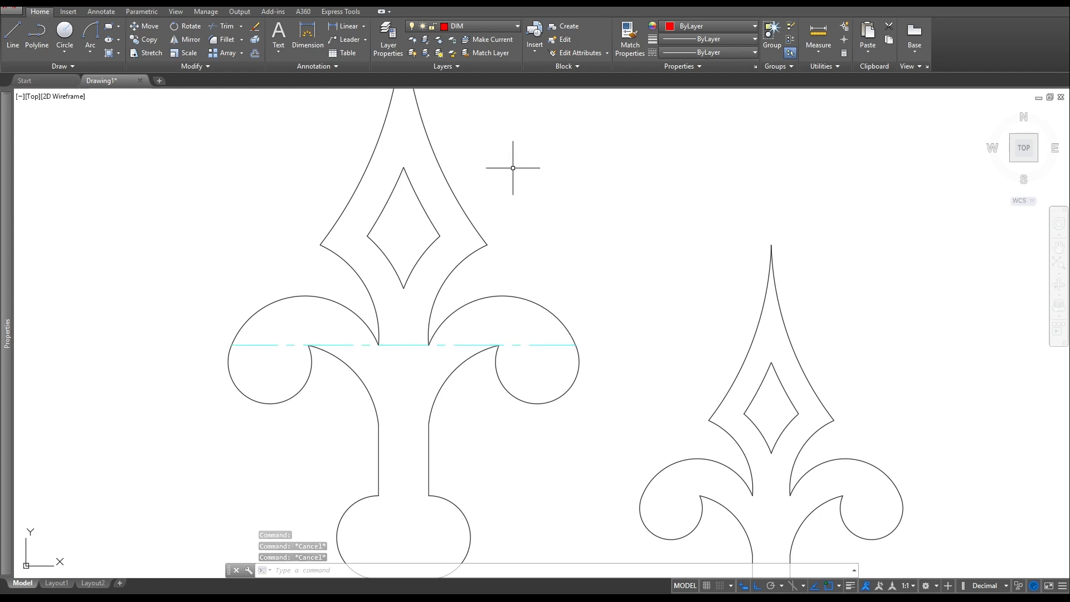
- Lengthen the centerline by a delta of .25 at both ends
left_click(203, 66)
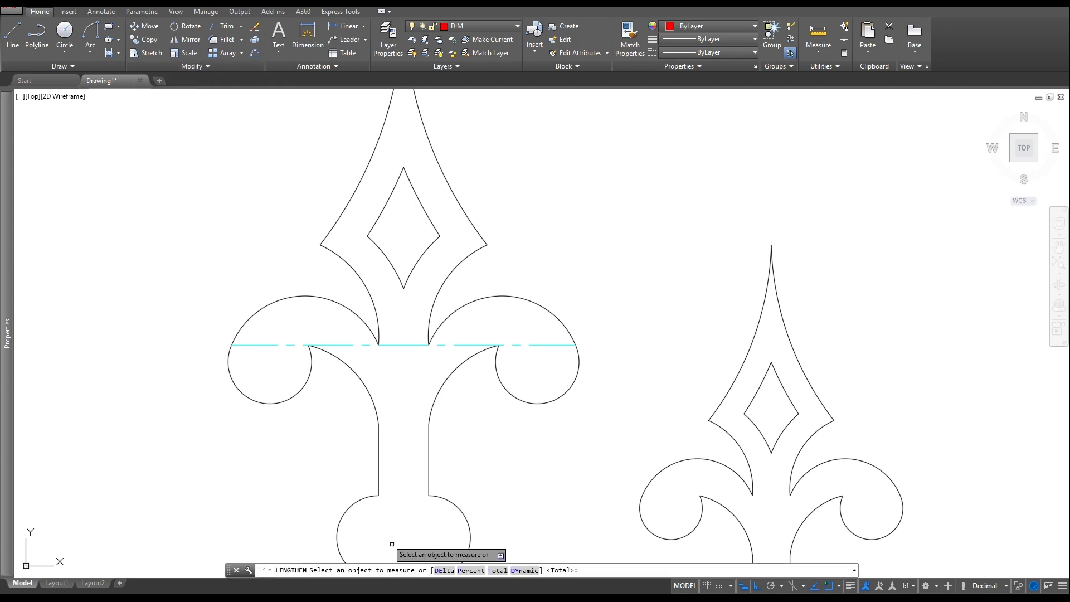
left_click(444, 570)
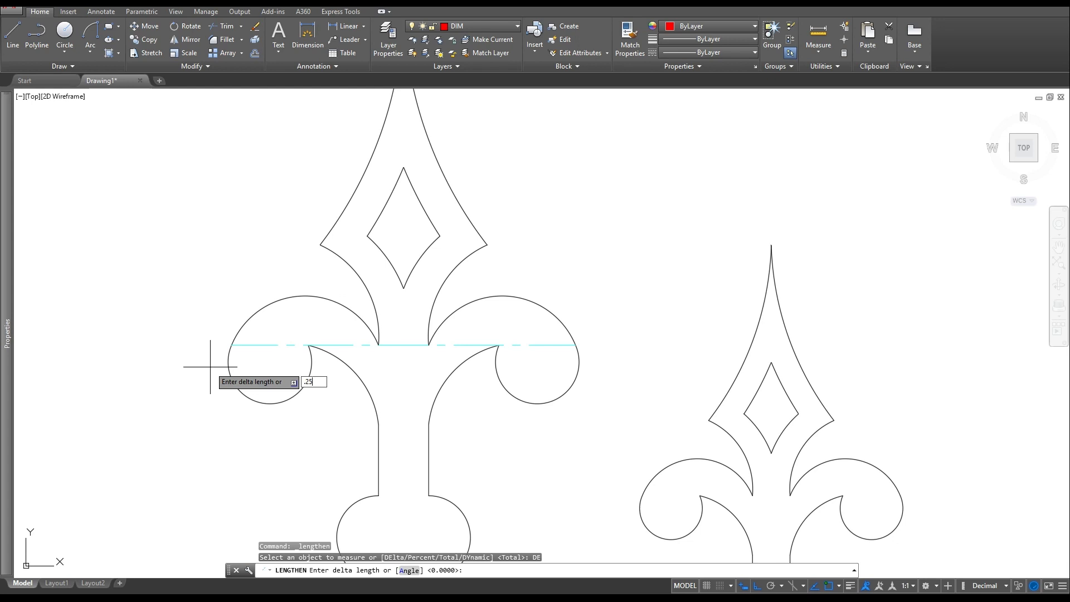
key("Return")
left_click(241, 345)
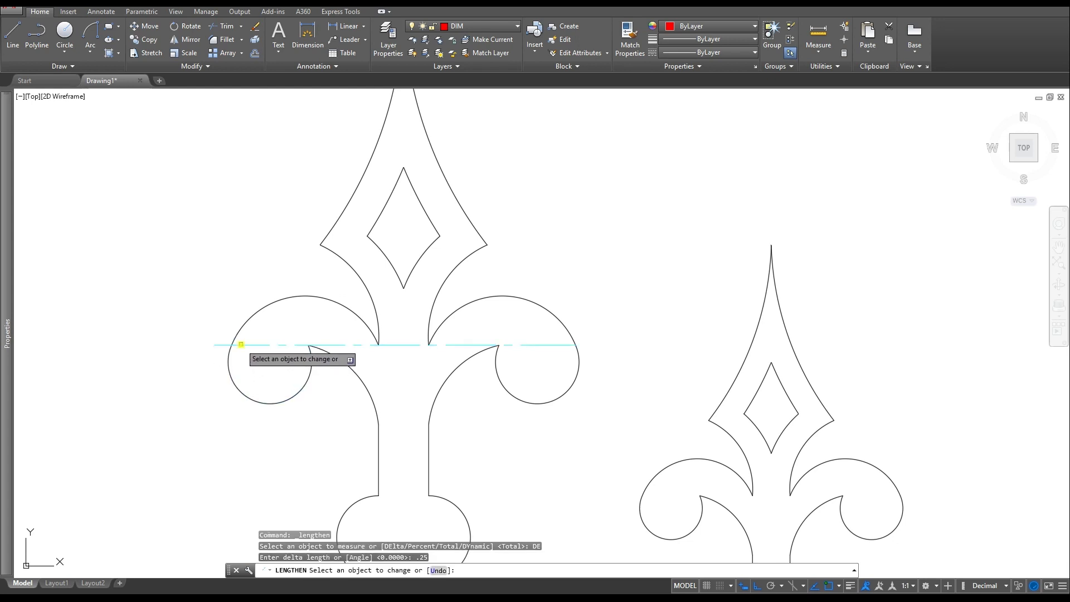
left_click(566, 346)
key("Escape")
key("Escape")
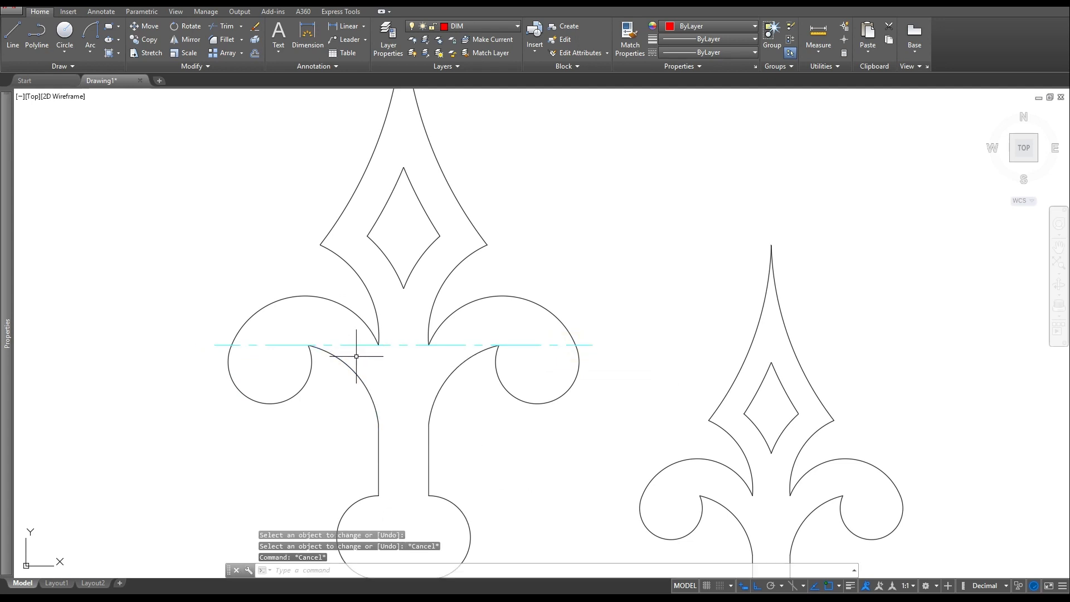
- On Layout1, freeze the CENTER layer in the full-fence viewport only, and return to paper space
left_click(56, 583)
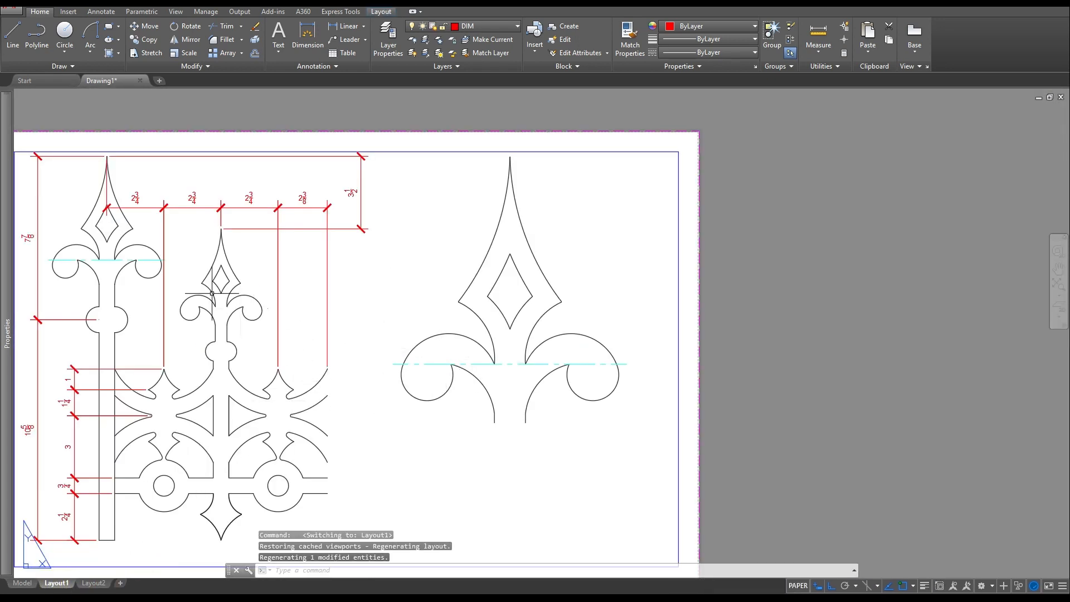
left_click(130, 294)
double_click(130, 294)
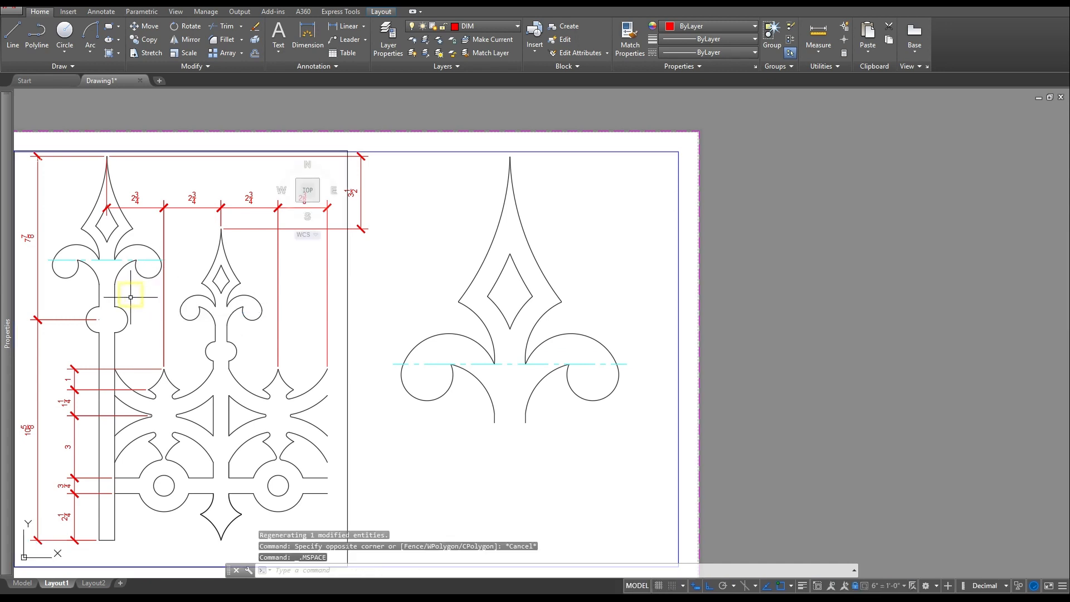
left_click(506, 29)
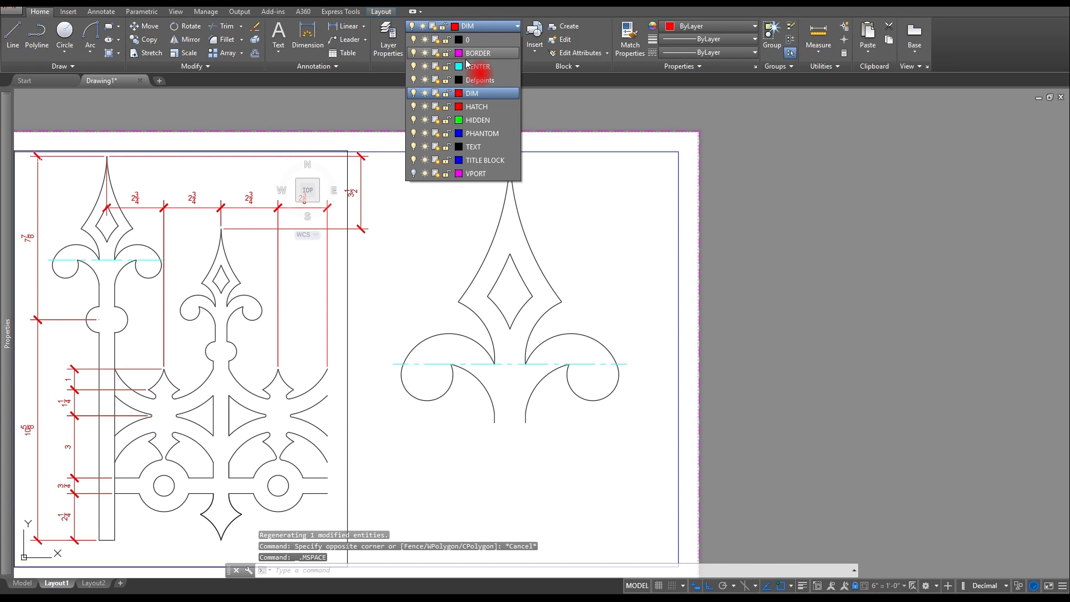
left_click(436, 67)
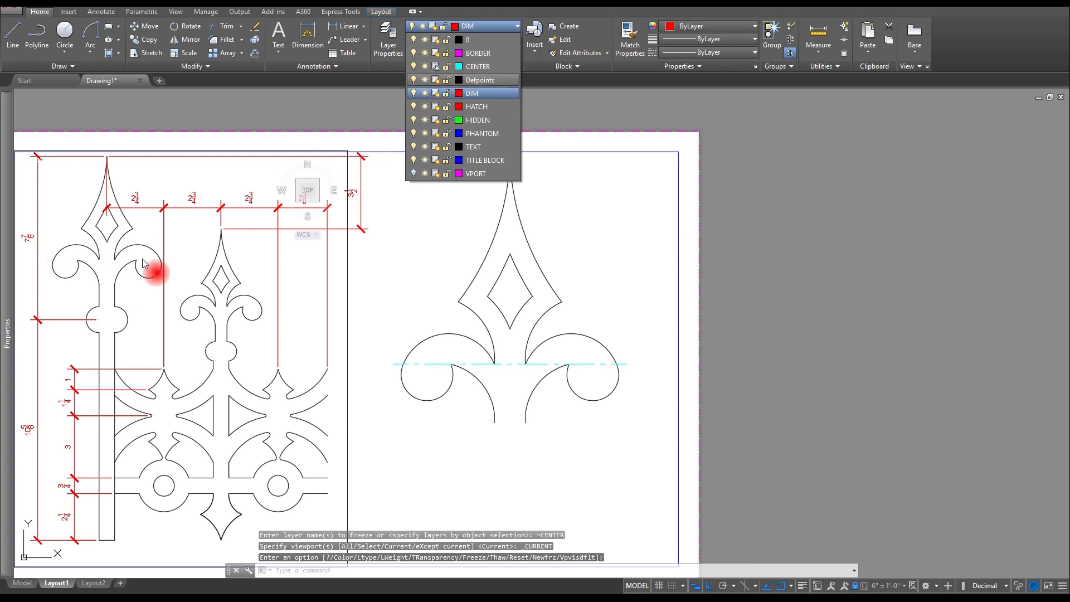
left_click(412, 308)
key("Escape")
key("Escape")
key("Escape")
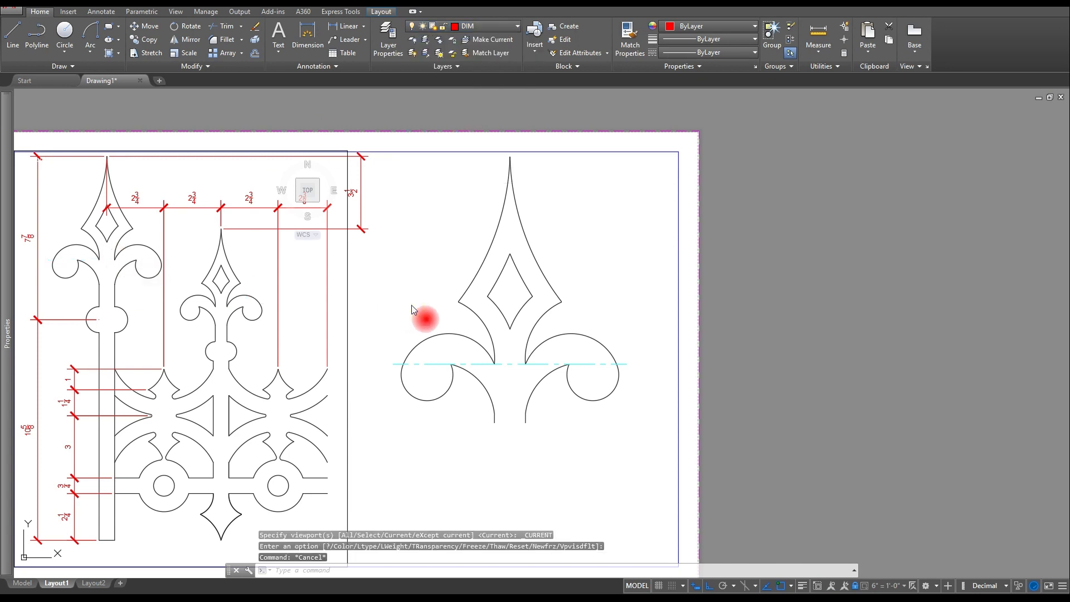
left_click(412, 308)
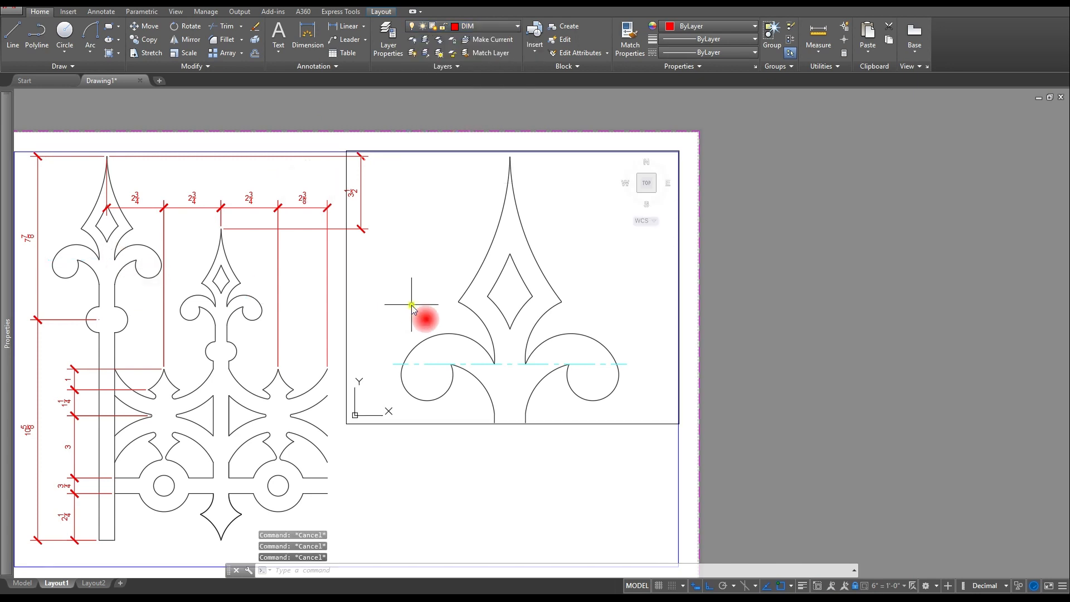
double_click(437, 474)
- Dimension the vertical distance from the lower end of the detail's left neck arc to the centerline, placing it left of the spearhead
left_click(308, 38)
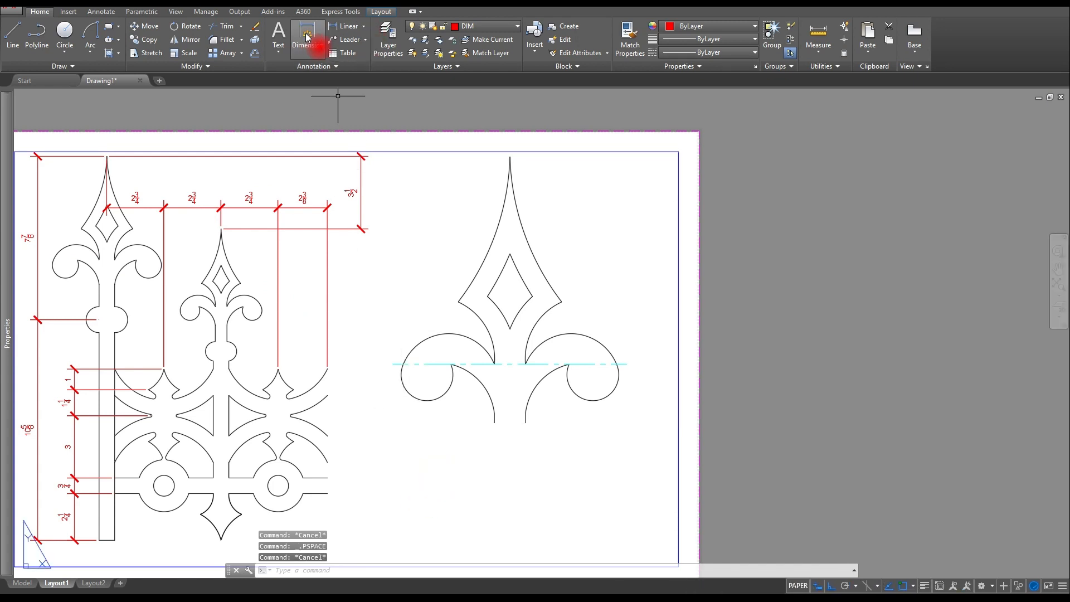
left_click(303, 36)
left_click(310, 38)
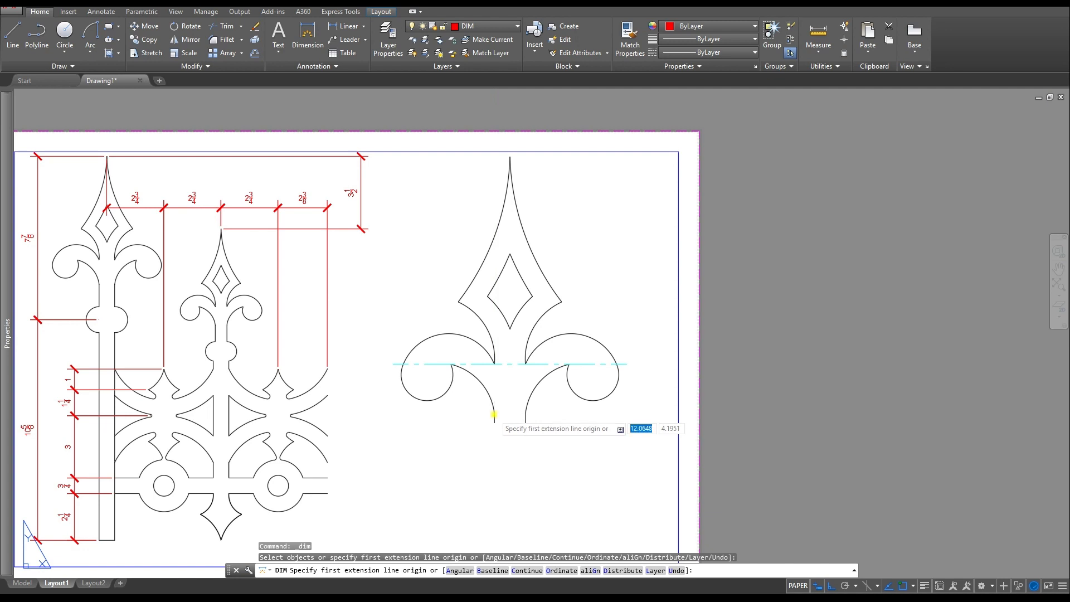
left_click(493, 414)
left_click(394, 364)
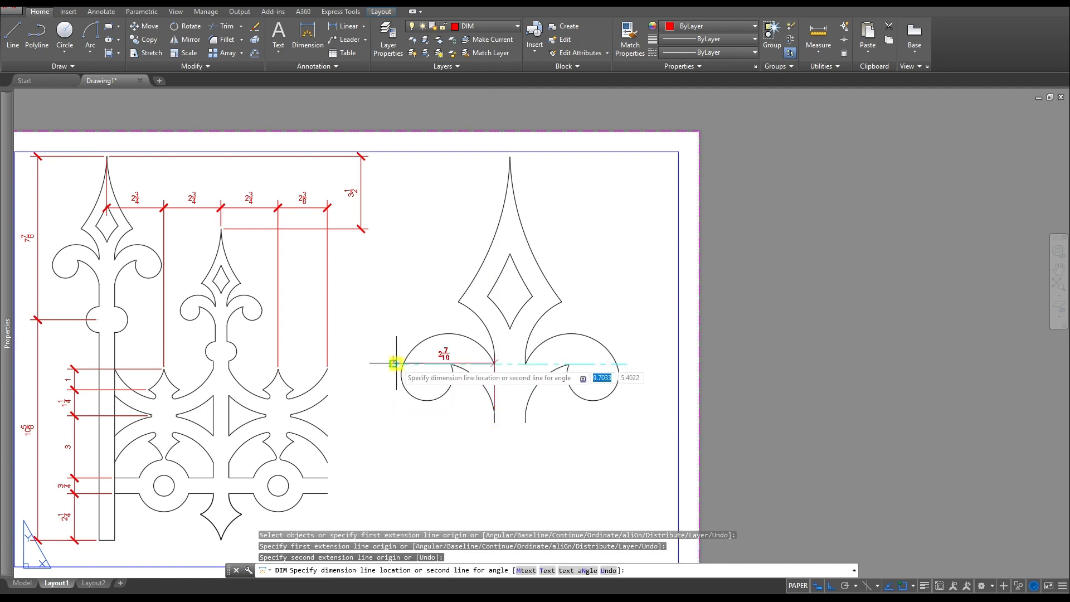
left_click(387, 388)
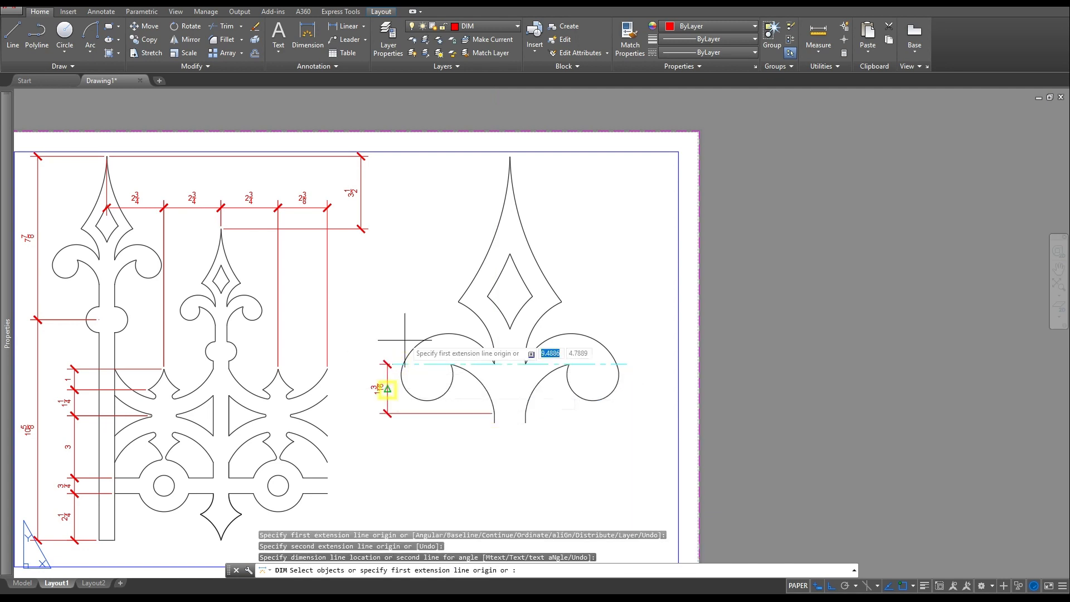
- Continue that vertical dimension upward from the centerline to the spearhead's left side corner and its tip
middle_click_drag(411, 353, 419, 431)
scroll(419, 432, "up", 4)
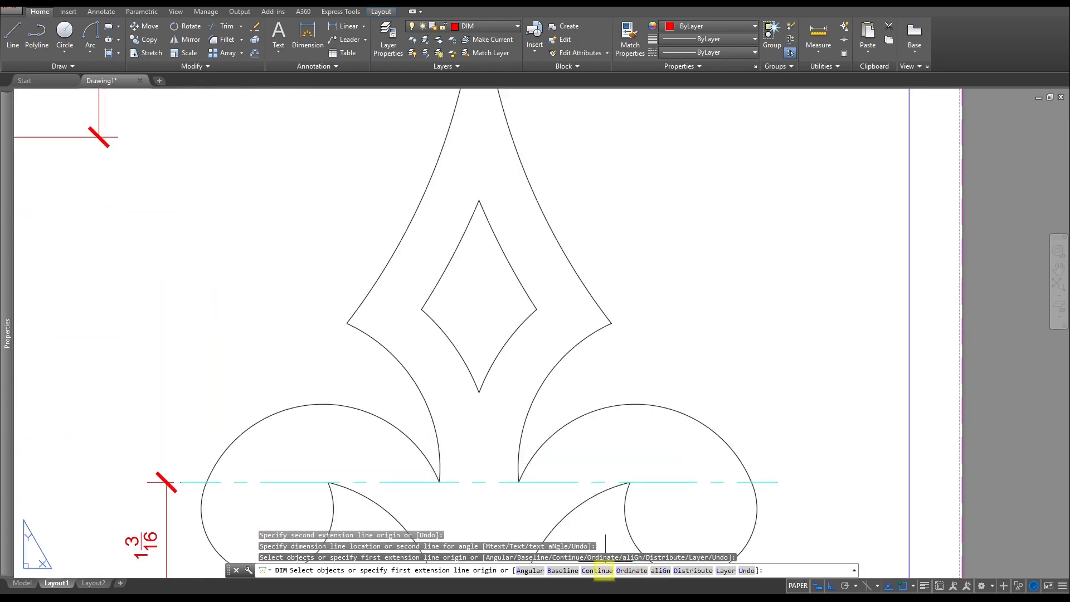
left_click(604, 570)
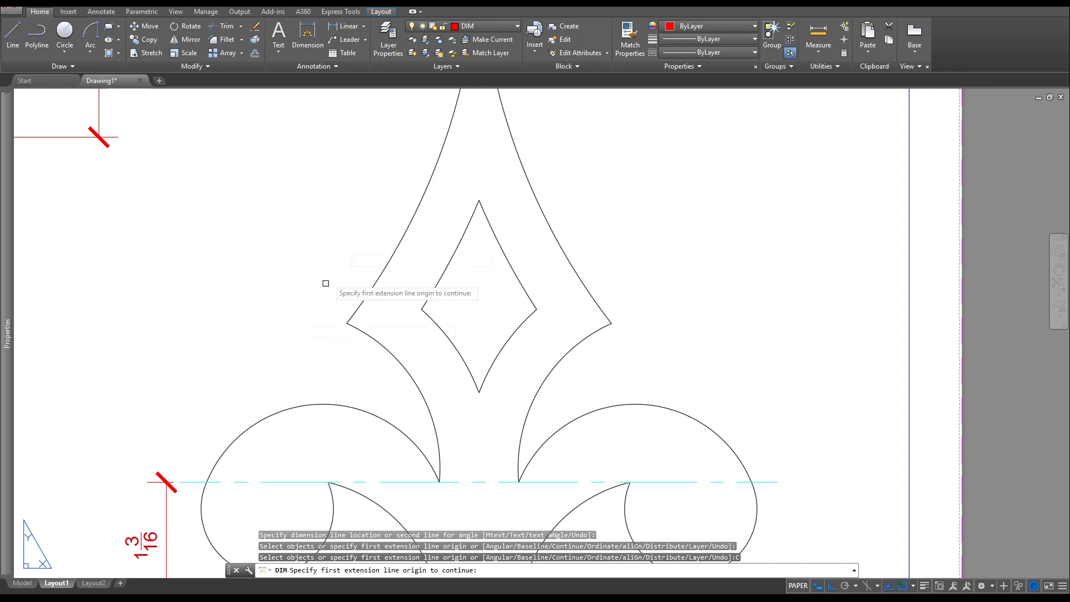
left_click(161, 481)
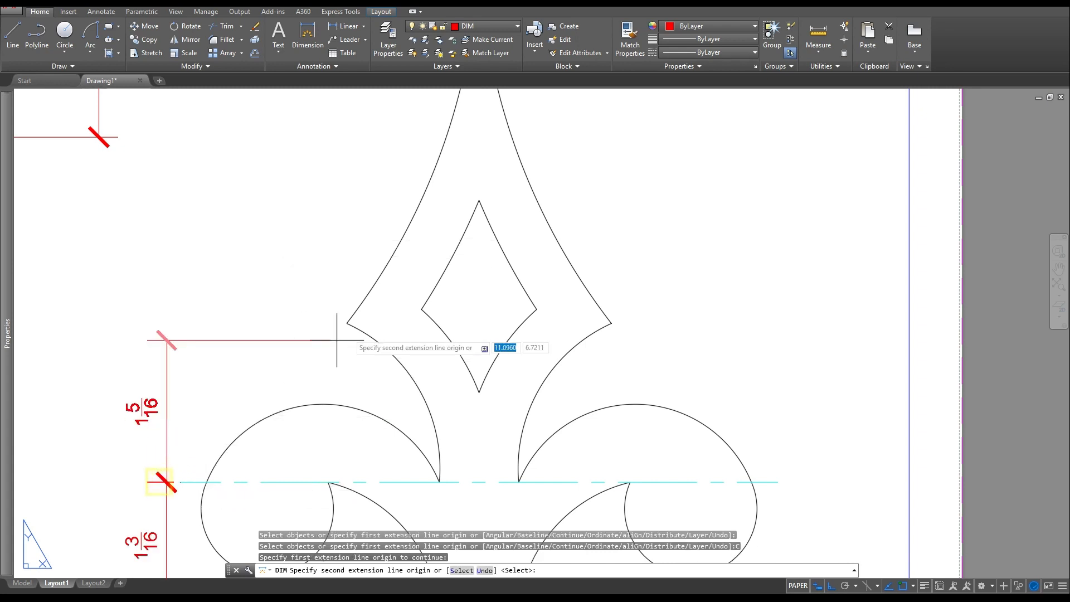
left_click(353, 325)
middle_click_drag(353, 325, 361, 489)
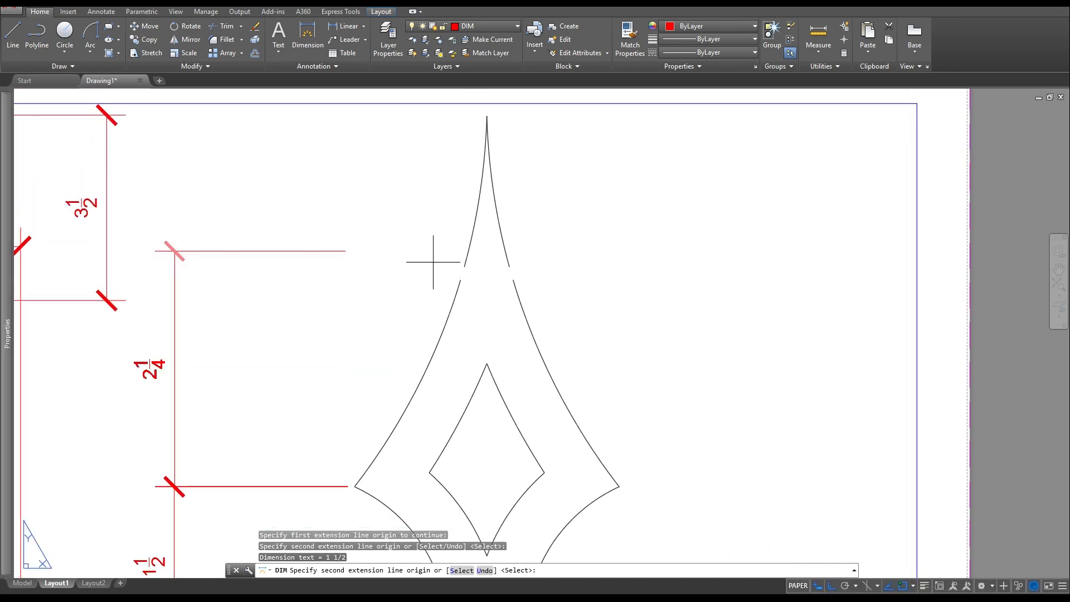
left_click(487, 116)
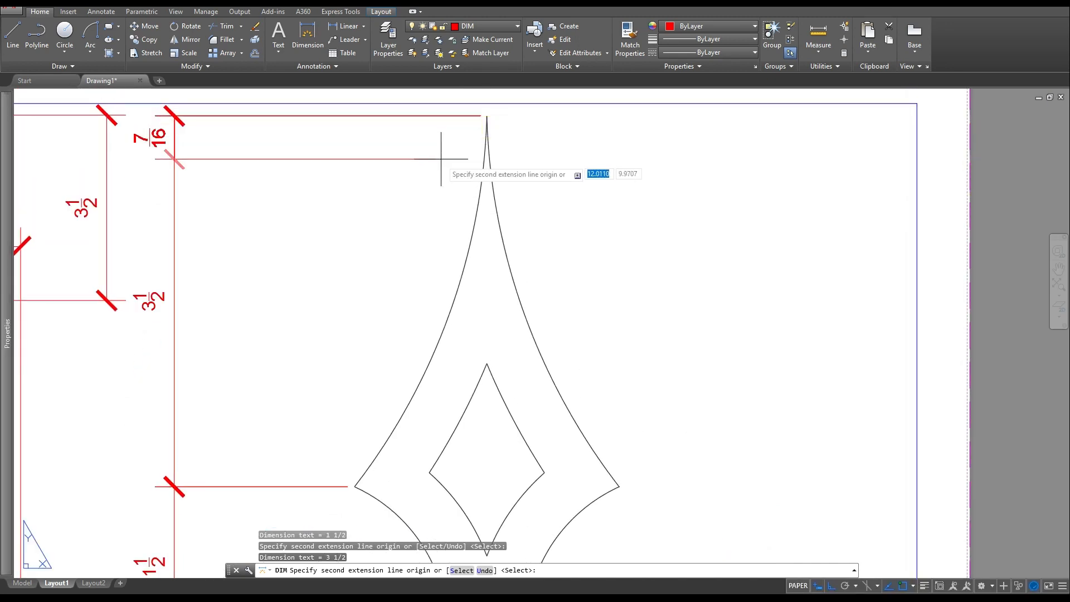
scroll(413, 231, "down", 1)
key("Escape")
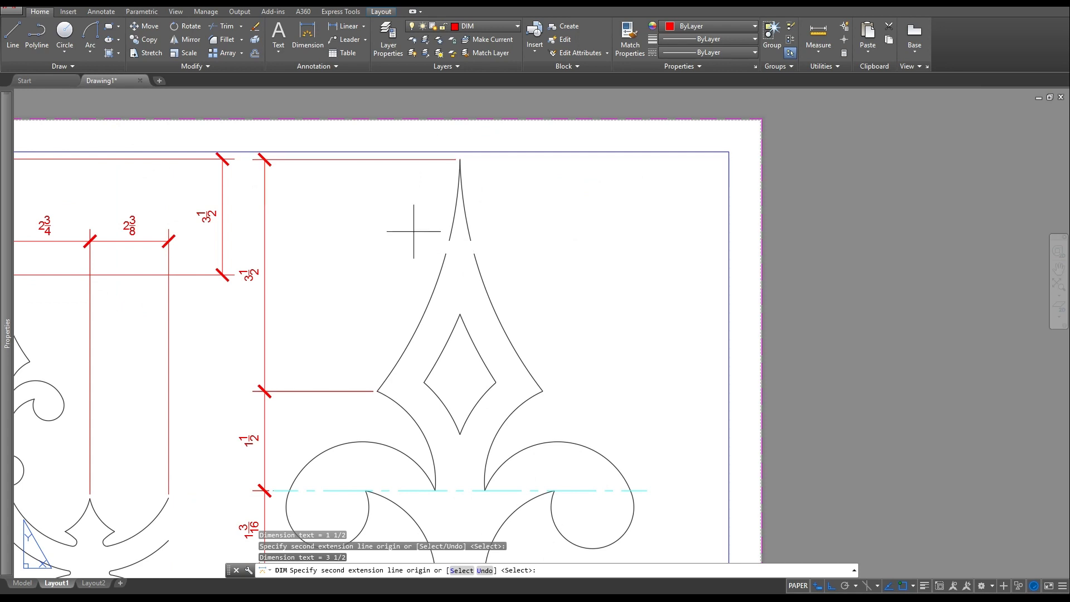
- Dimension the vertical distance from the spearhead's tip to the right scroll's arc center, placing it between the scroll and the sheet border
middle_click_drag(452, 270, 407, 194)
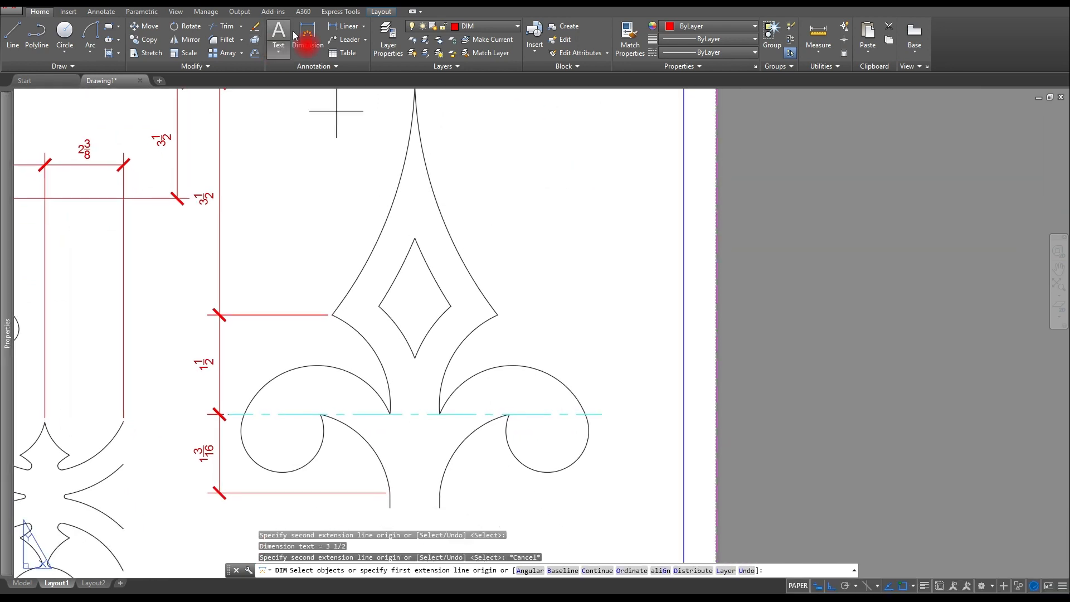
left_click(307, 42)
mouse_move(488, 196)
middle_mouse_down()
mouse_move(470, 221)
mouse_move(367, 264)
middle_mouse_up()
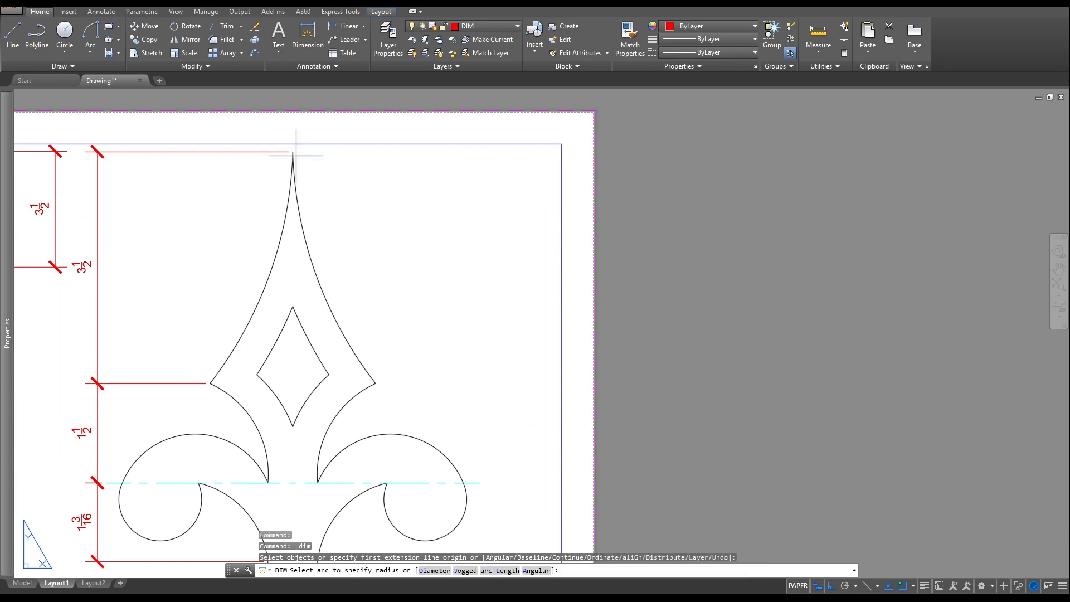
left_click(292, 150)
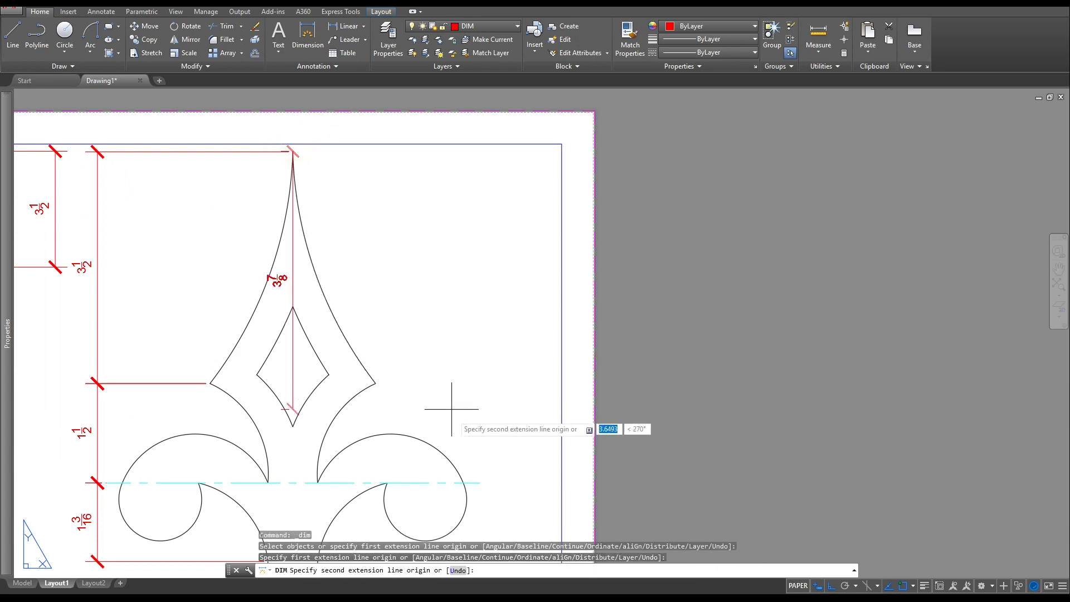
middle_click_drag(530, 411, 414, 330)
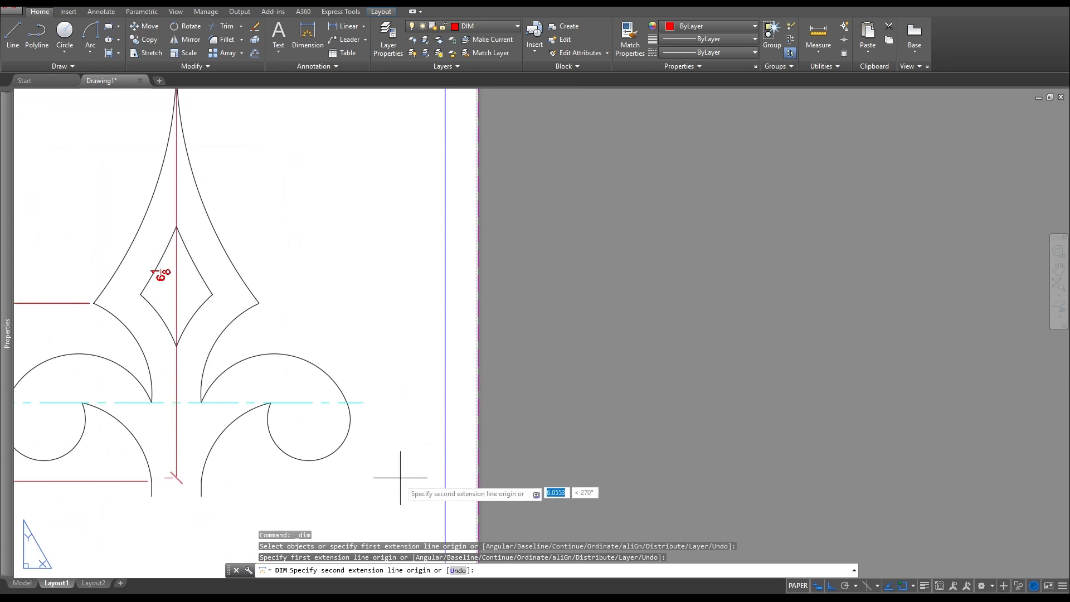
left_click(310, 418)
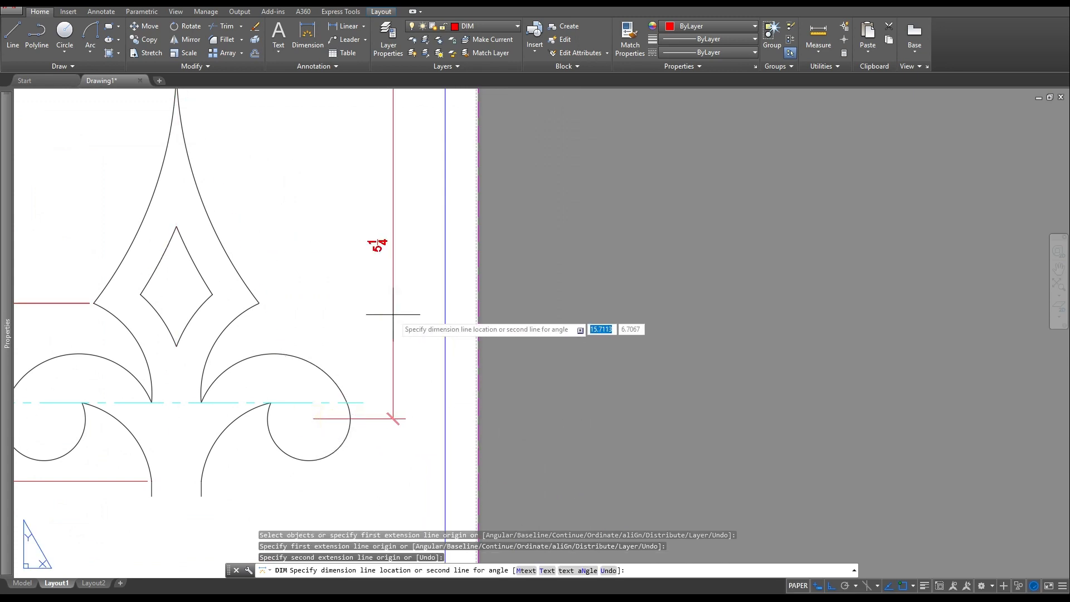
left_click(421, 316)
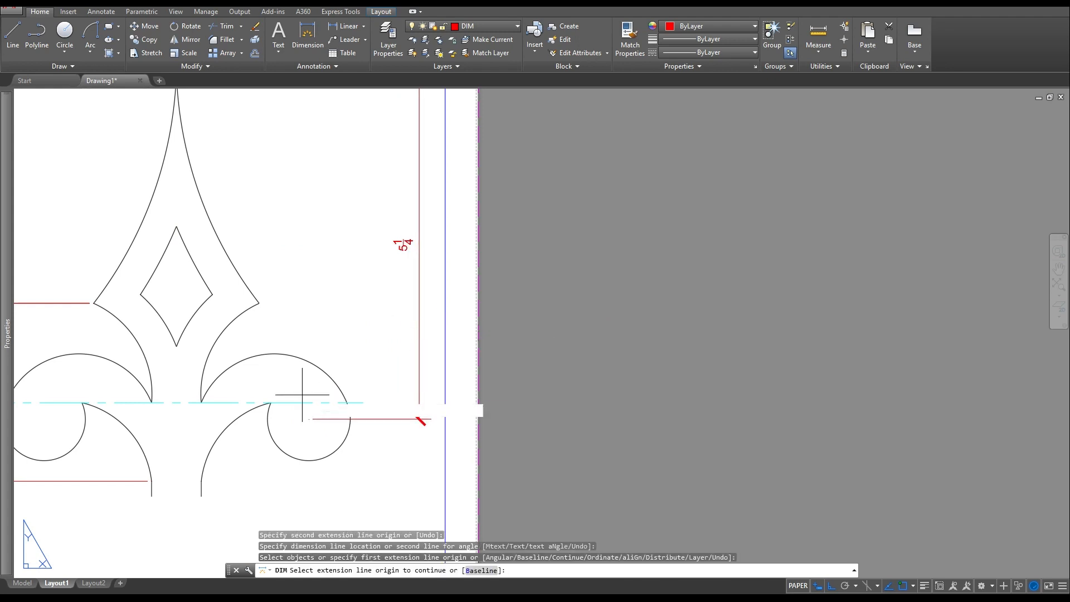
- Dimension the width of the spearhead's neck between the lower ends of the two neck arcs, placing it below the neck
middle_click_drag(316, 383, 375, 310)
scroll(210, 379, "up", 2)
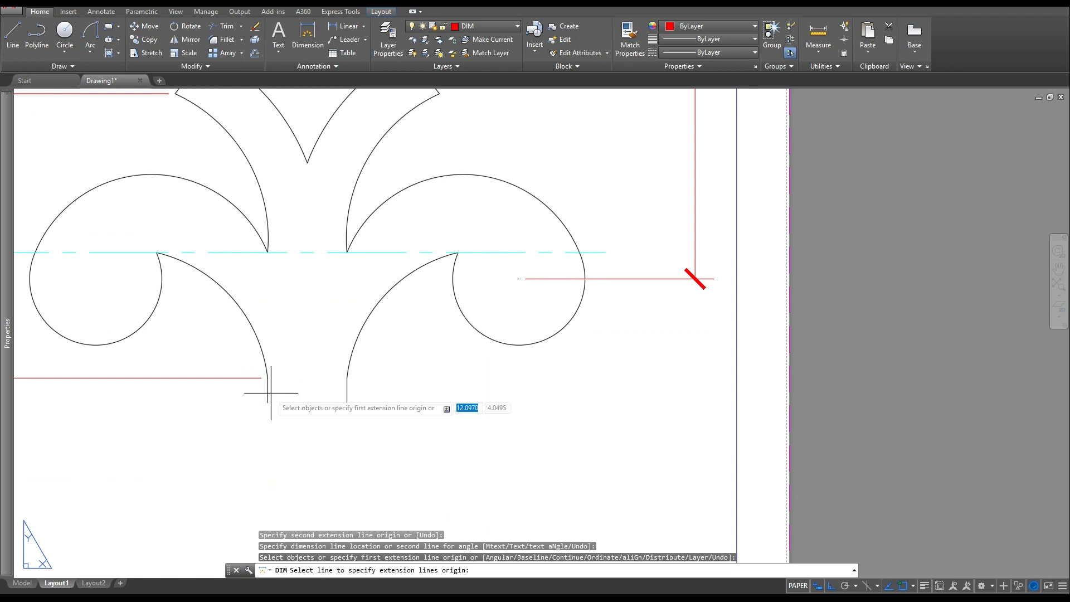
scroll(270, 387, "up", 4)
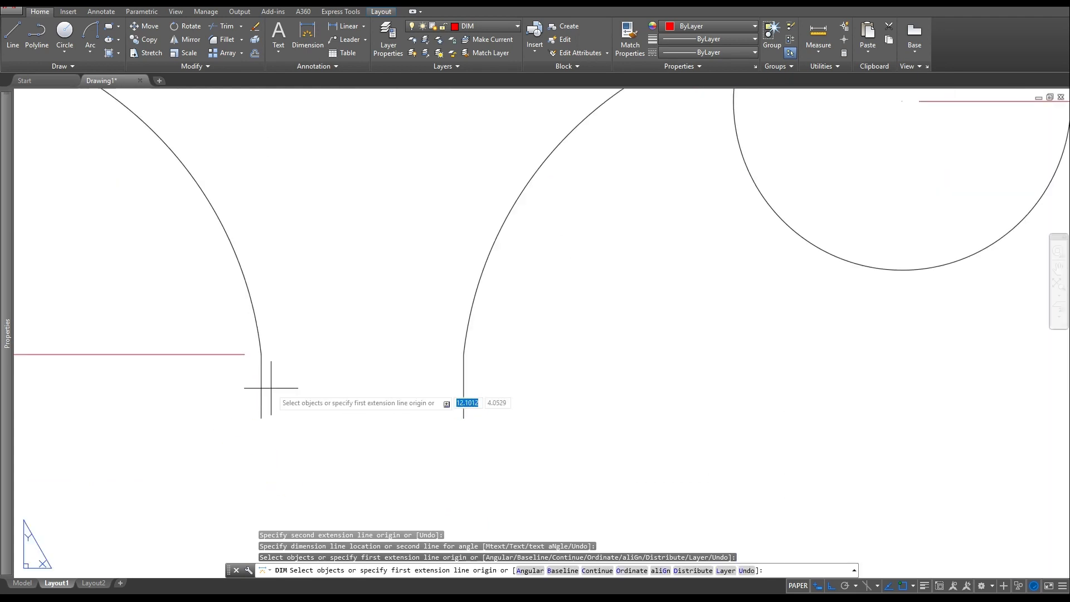
left_click(260, 354)
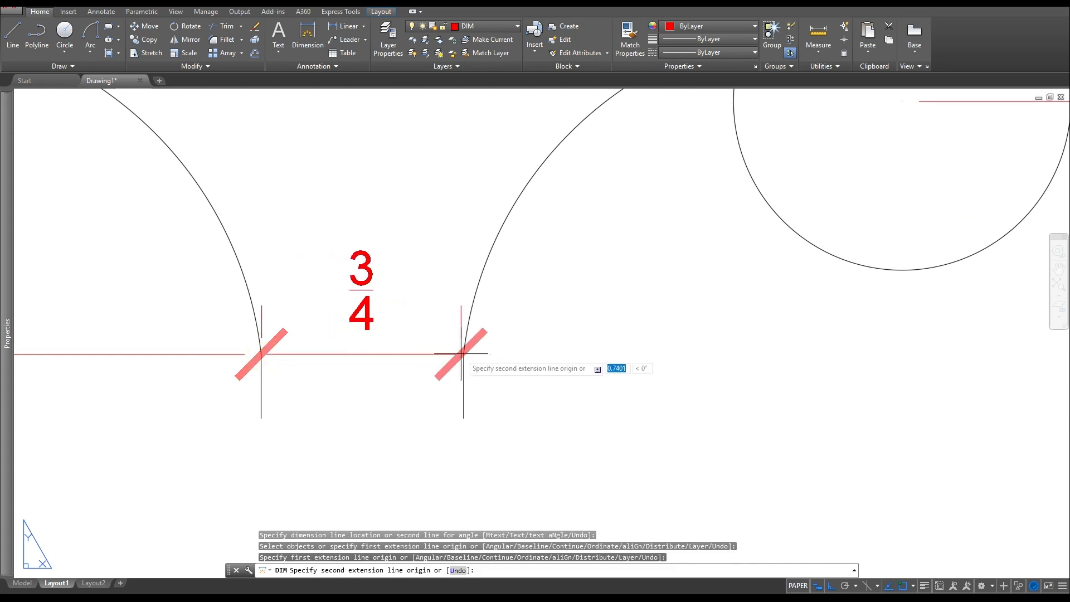
left_click(464, 354)
scroll(454, 358, "down", 3)
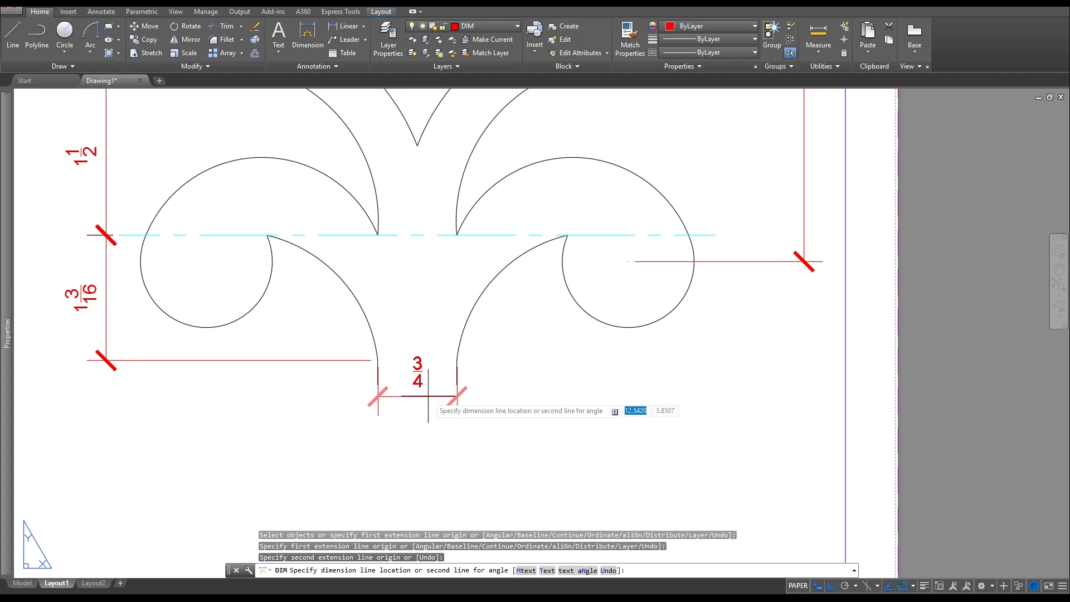
left_click(424, 455)
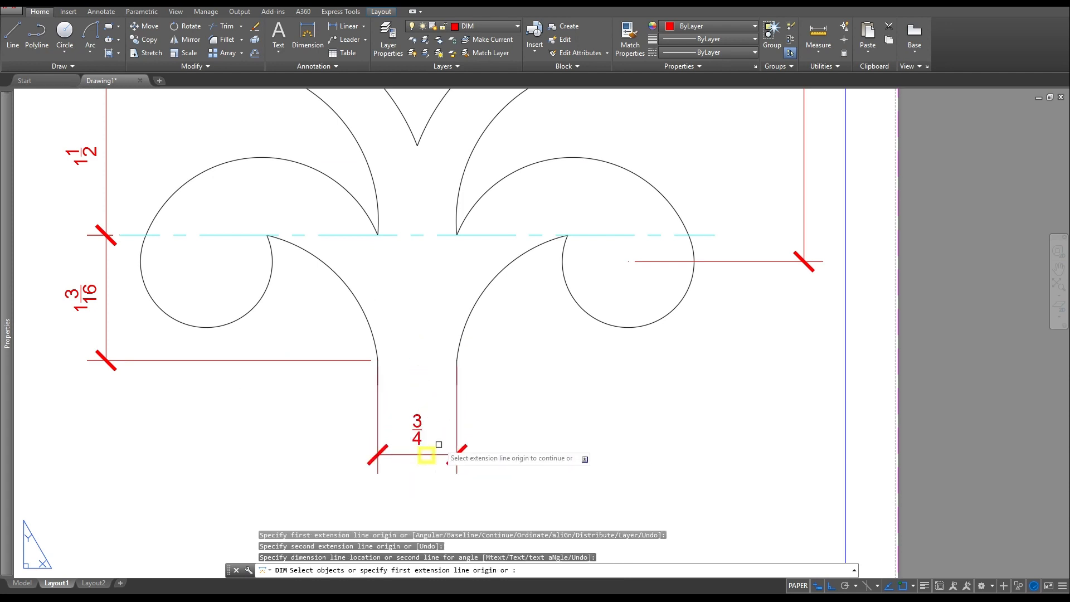
- Continue the neck width dimension from its right extension line to the right scroll's arc center, and end the dimension command
left_click(624, 569)
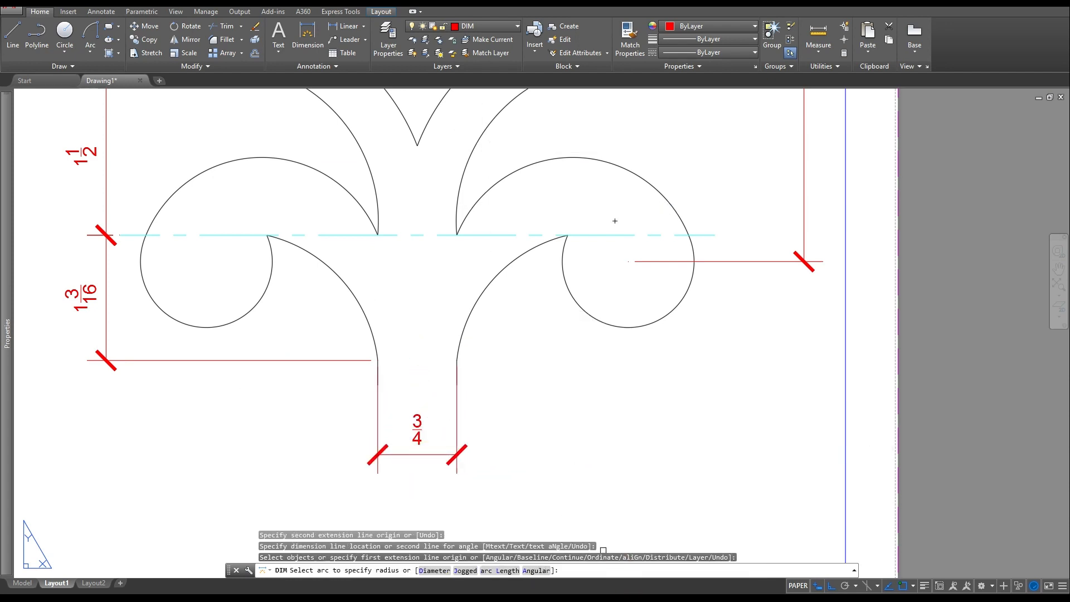
left_click(601, 568)
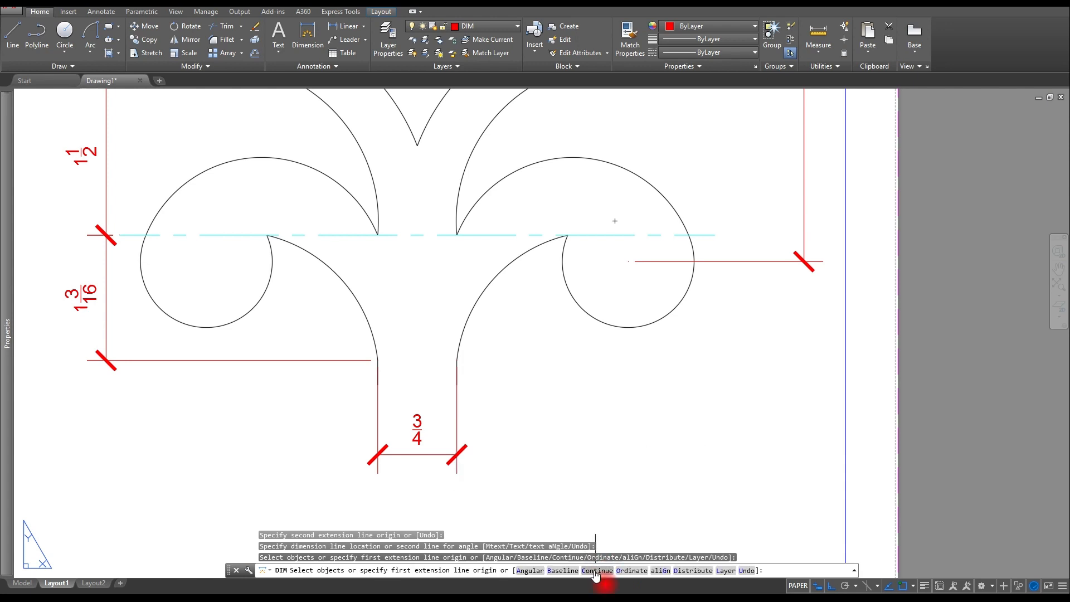
left_click(458, 472)
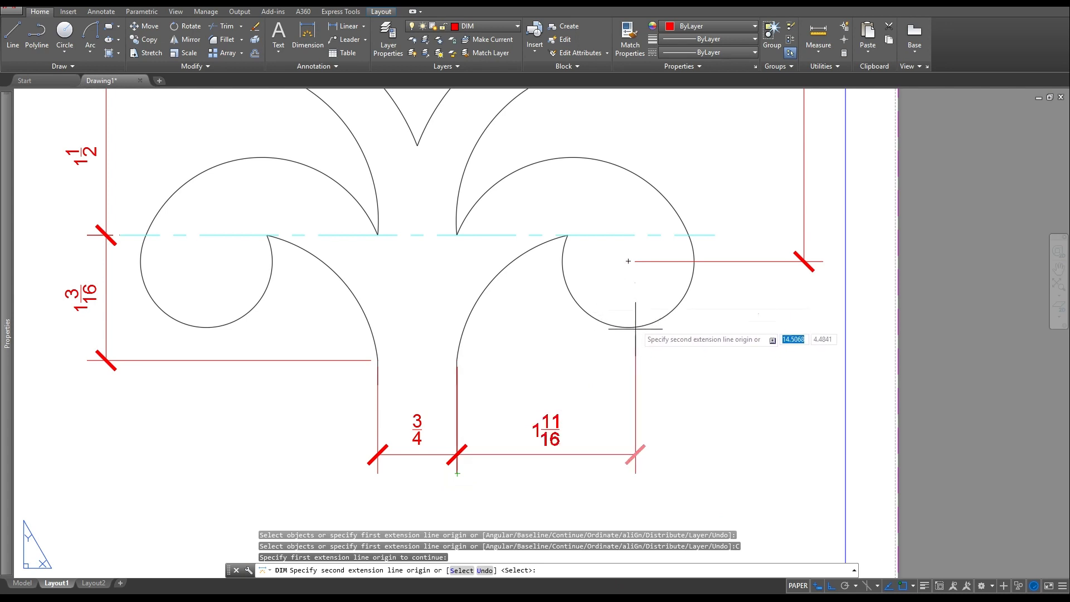
left_click(629, 261)
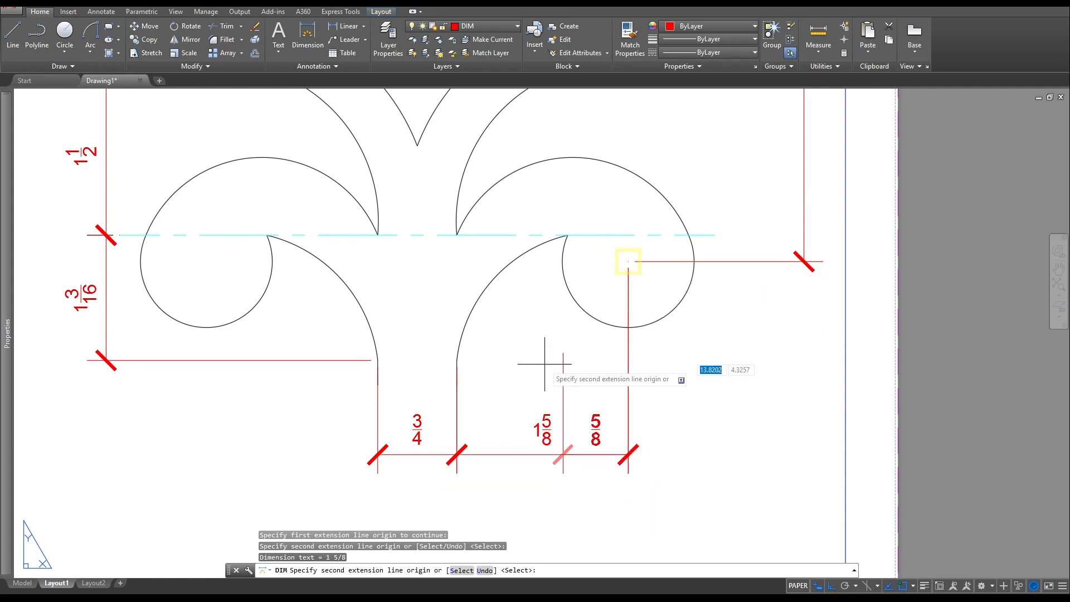
key("Escape")
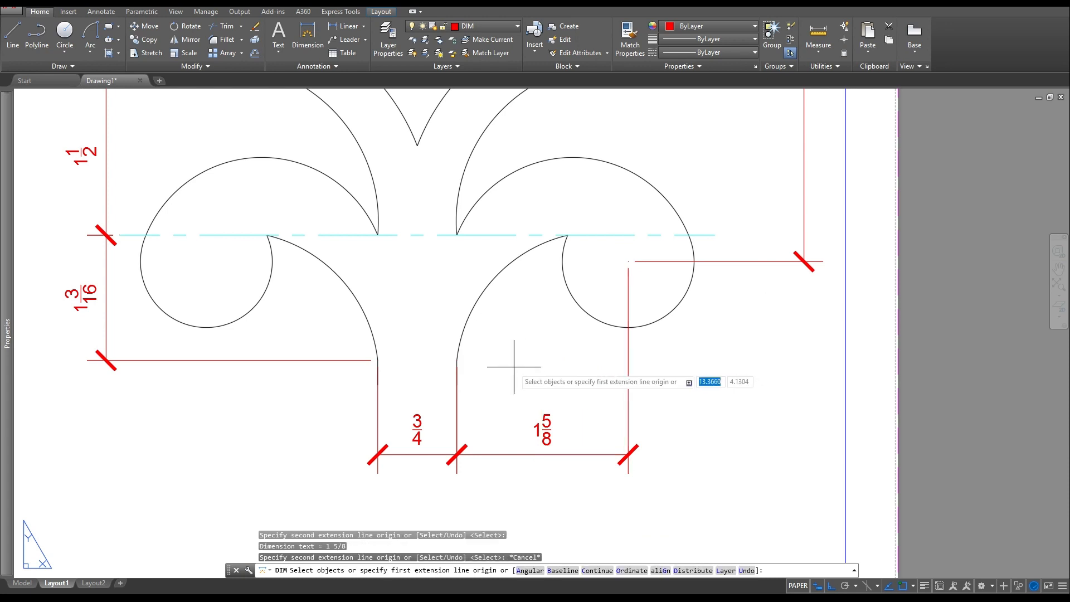
scroll(435, 379, "down", 3)
scroll(416, 411, "up", 2)
scroll(438, 391, "down", 3)
scroll(419, 377, "up", 2)
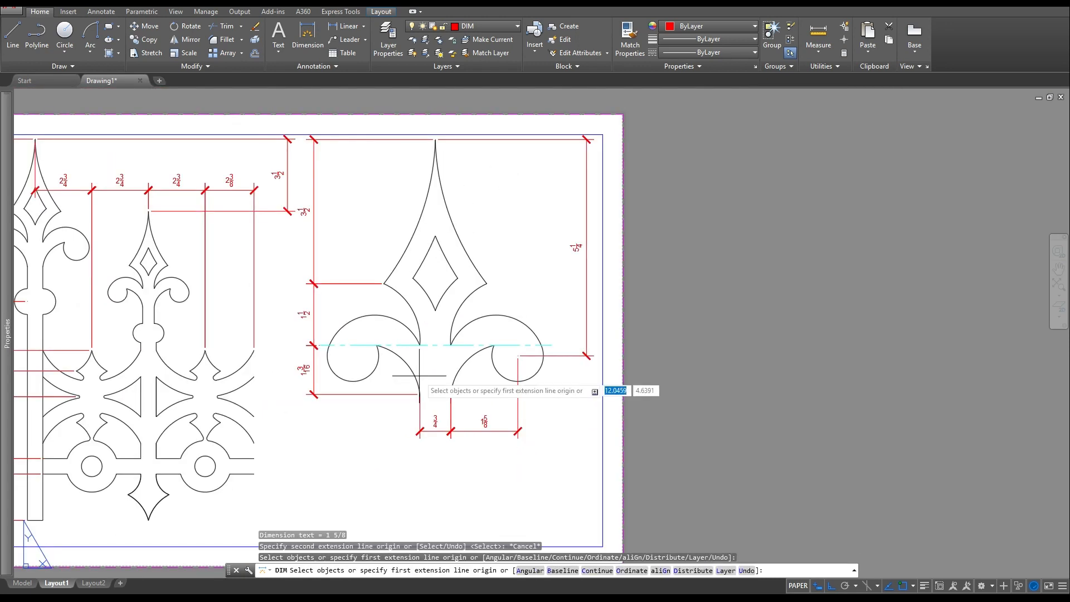
key("Escape")
key("Escape")
key("Escape")
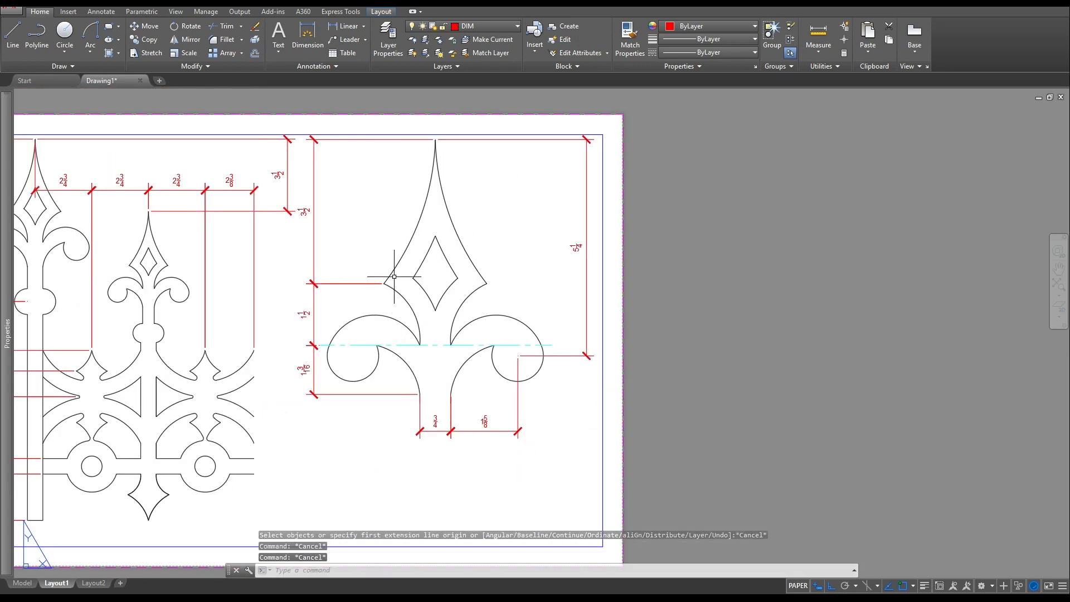
middle_click_drag(394, 276, 401, 333)
scroll(479, 255, "up", 2)
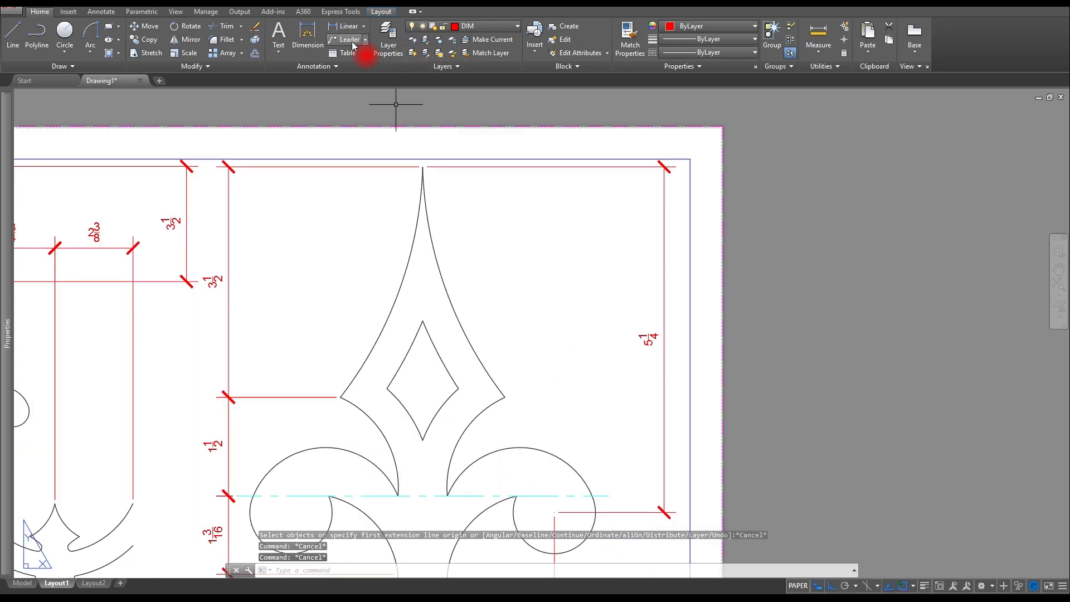
left_click(307, 34)
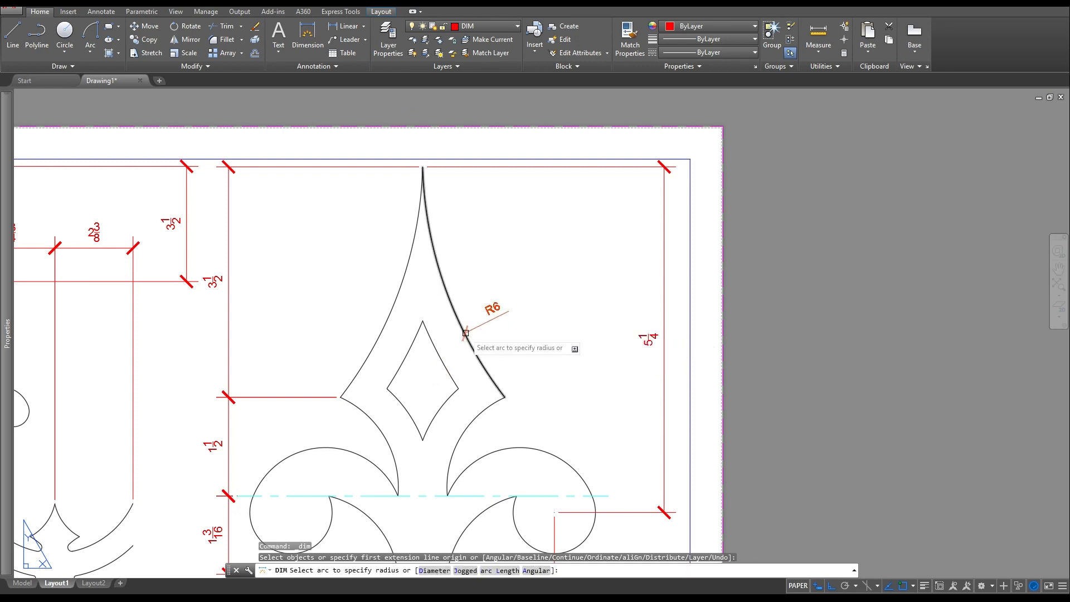
key("Escape")
key("Escape")
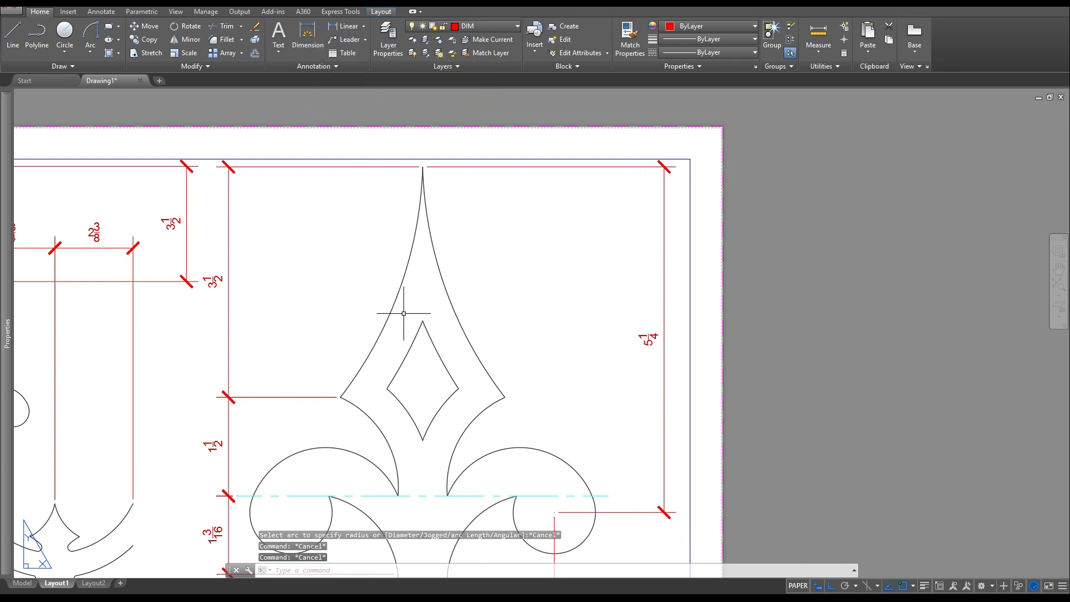
- Create a dimension style named leader based on Standard, with Closed filled arrowheads
type("d")
key("Return")
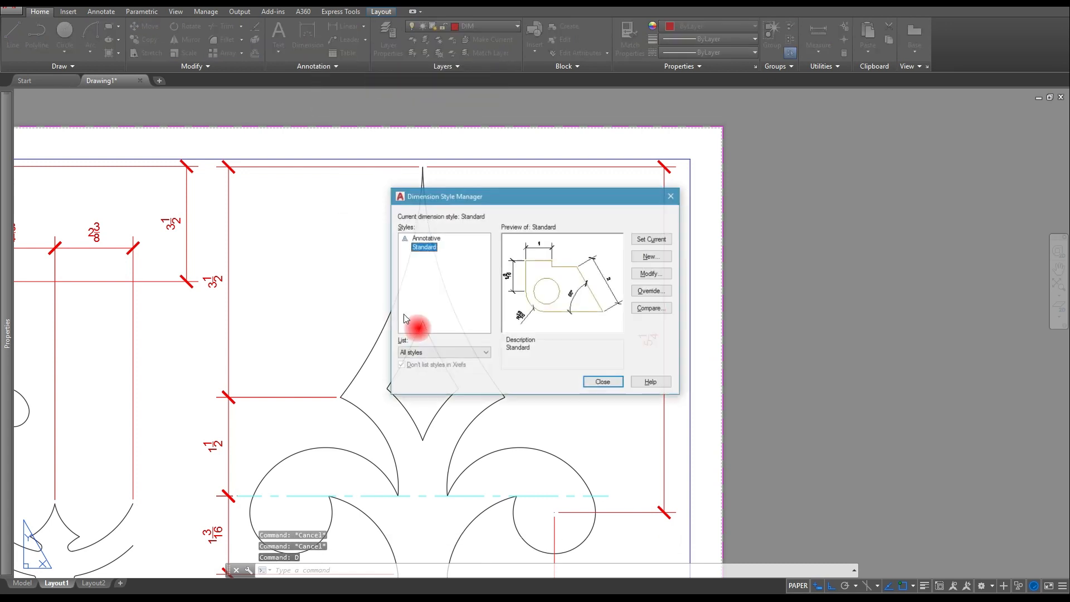
left_click(650, 256)
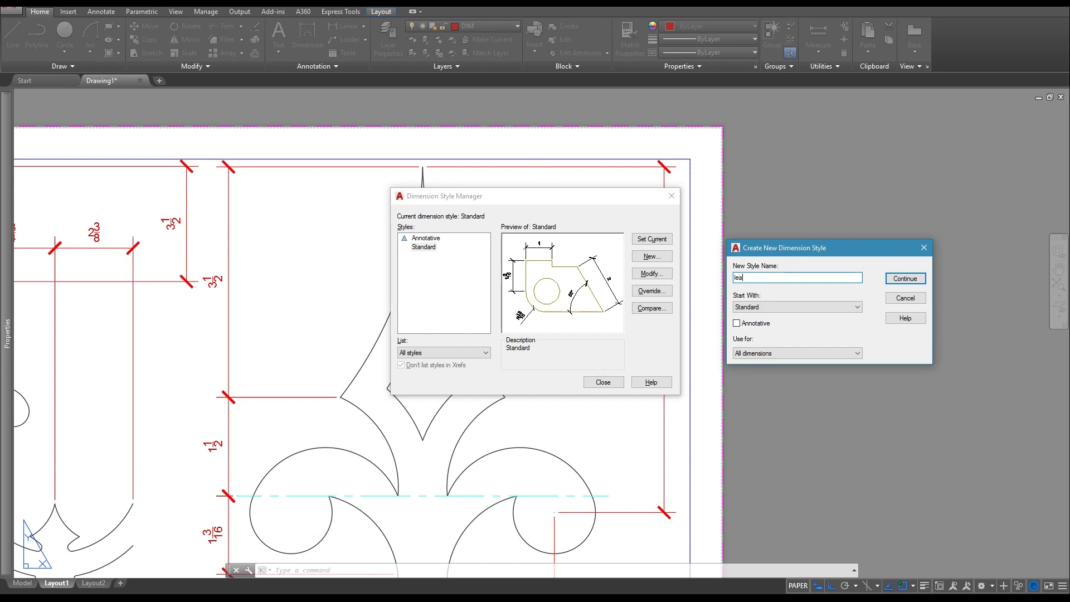
key("Return")
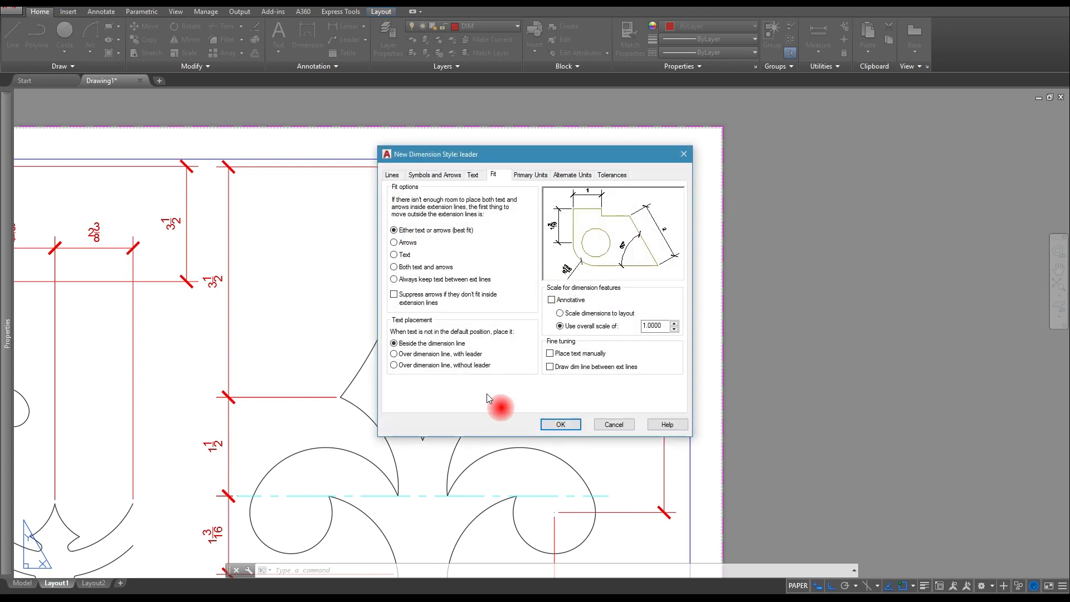
left_click(439, 175)
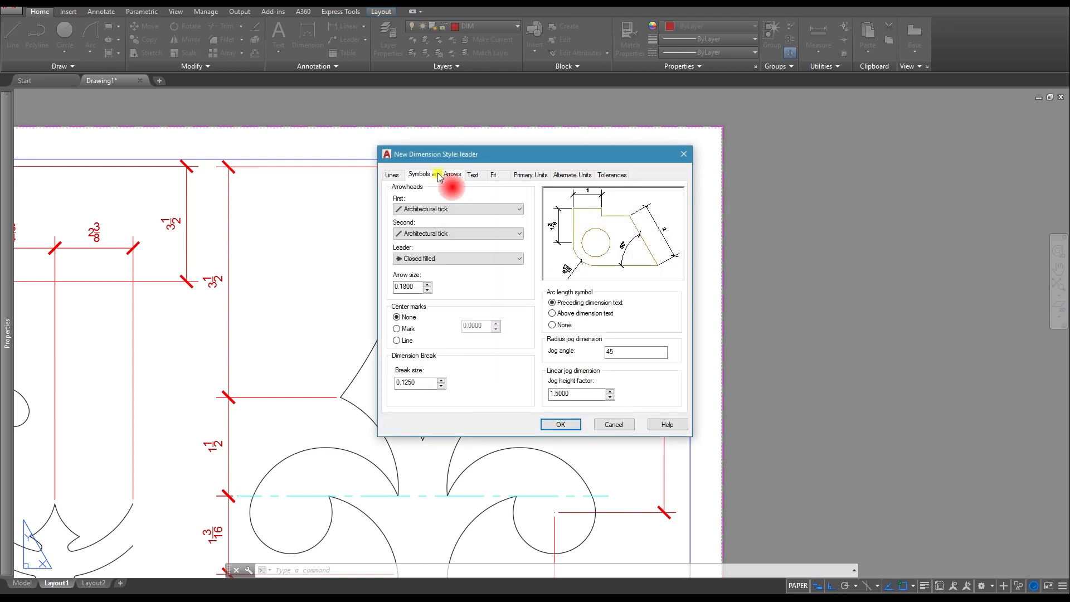
left_click(430, 209)
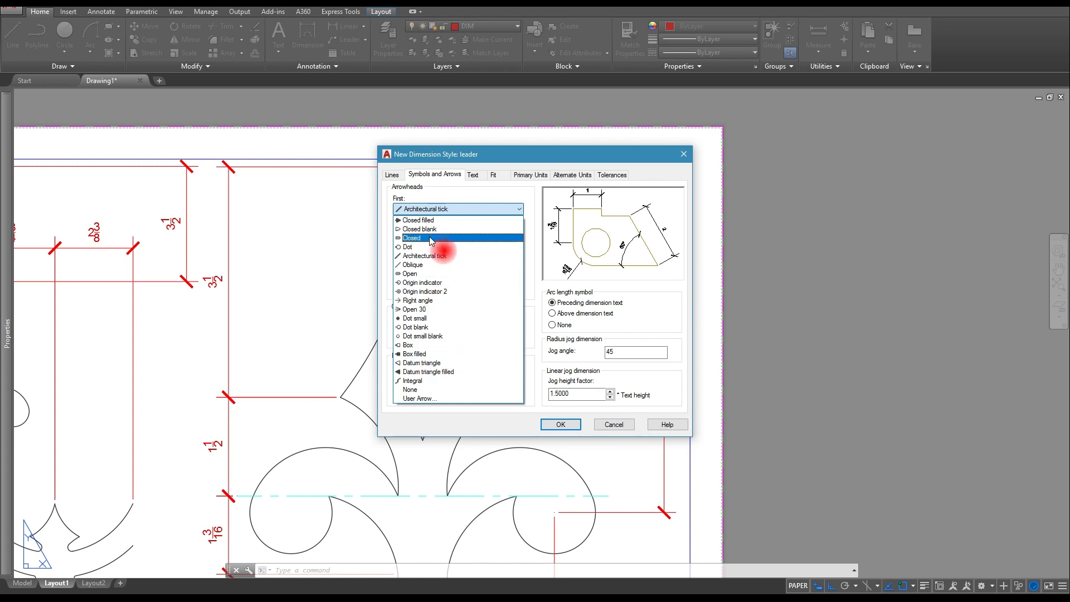
left_click(429, 221)
- Set the leader style's vertical text placement to Centered and its text alignment to Horizontal, and save the style
left_click(494, 175)
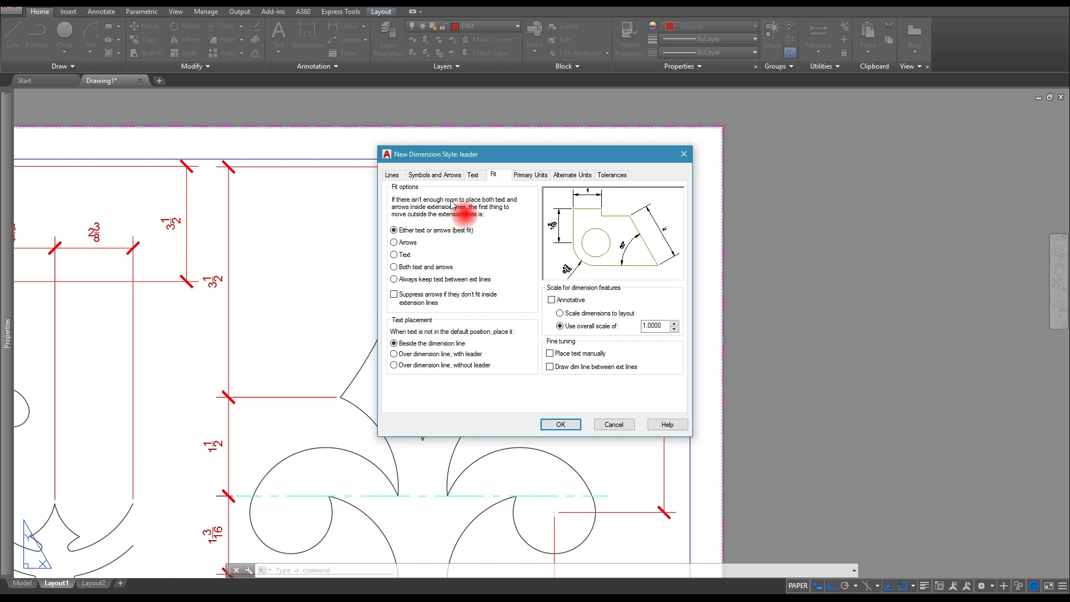
left_click(472, 175)
left_click(465, 322)
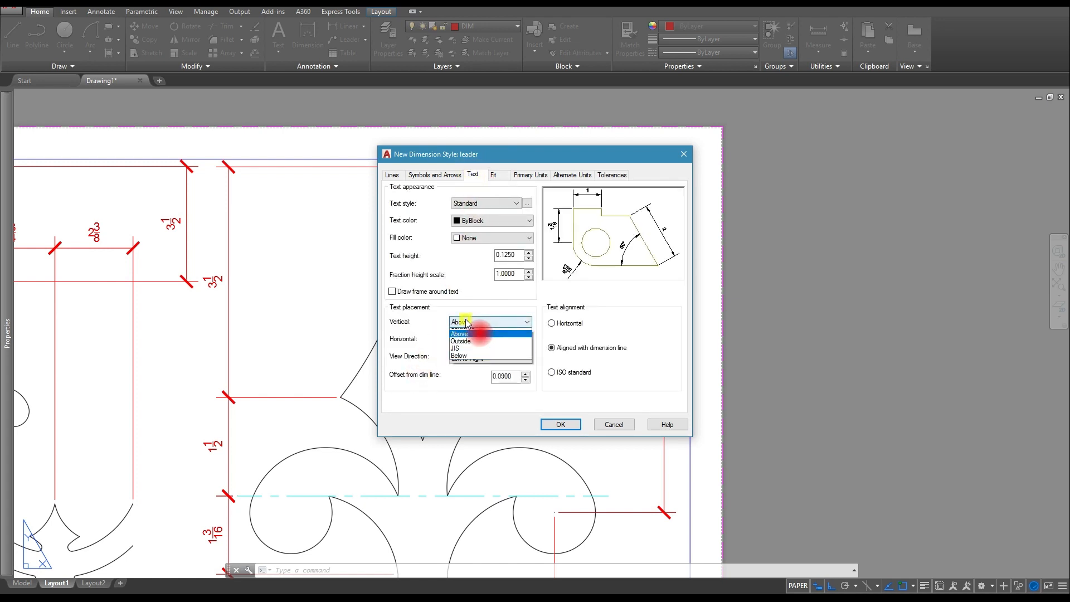
left_click(465, 332)
left_click(559, 328)
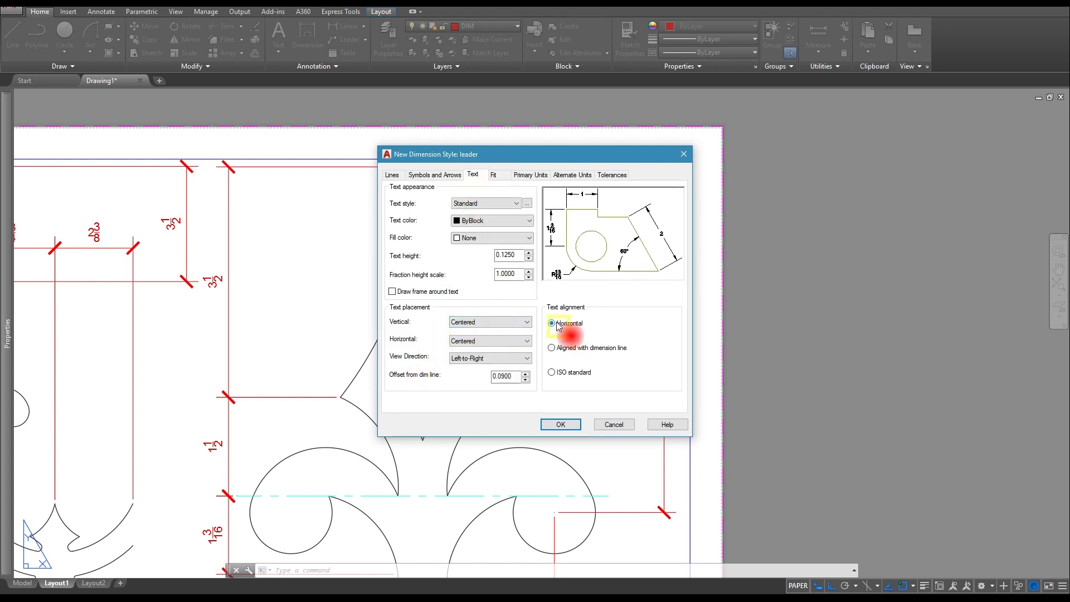
left_click(562, 425)
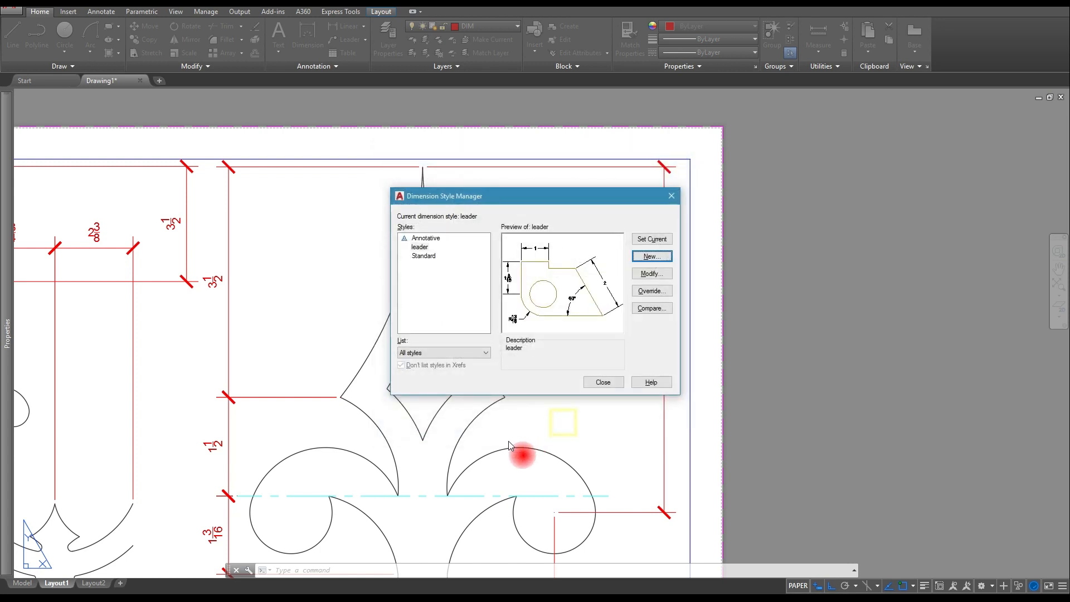
left_click(602, 383)
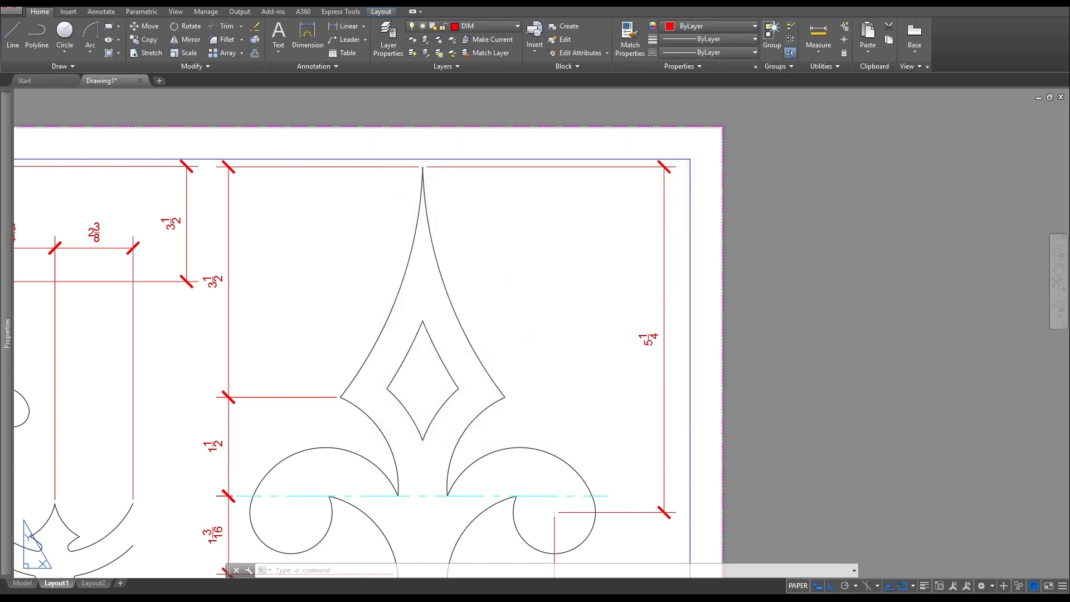
- With the leader dimension style, dimension the radius of the spearhead's upper right arc, placing the label outside to its right
left_click(333, 66)
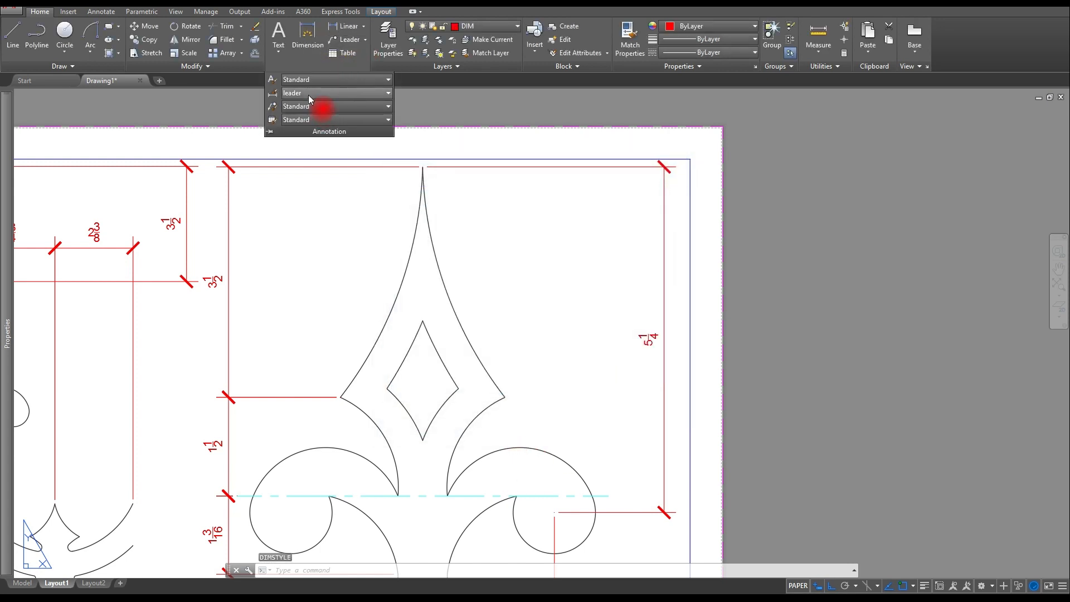
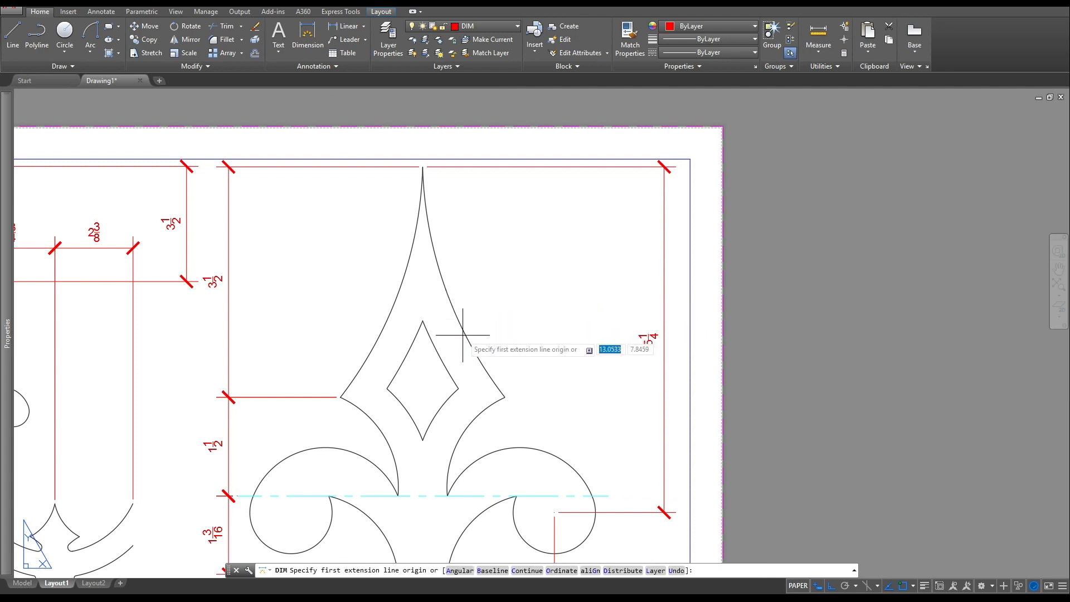
left_click(450, 308)
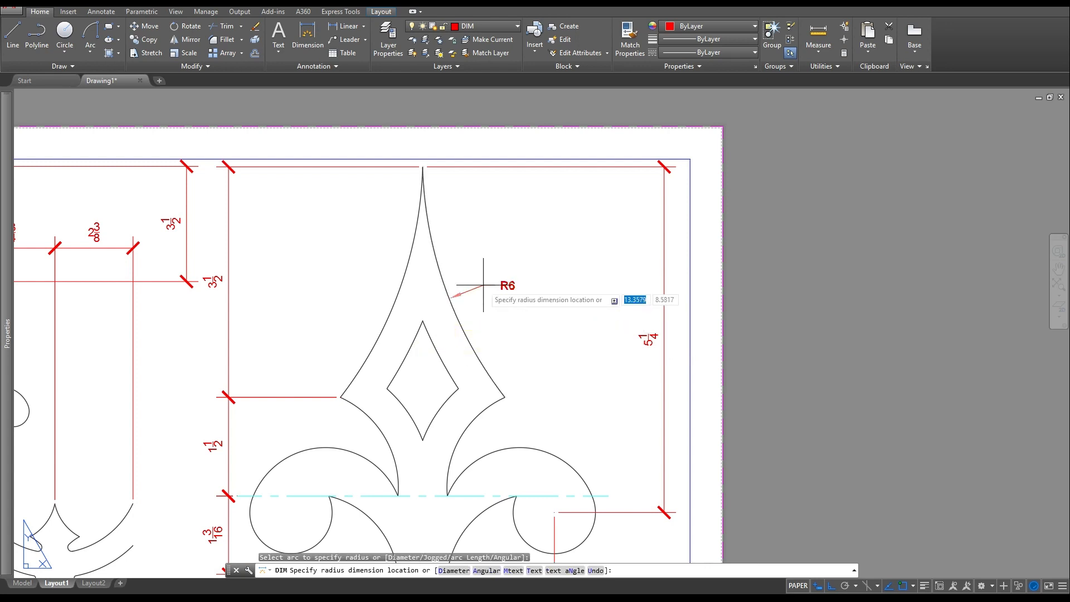
left_click(515, 303)
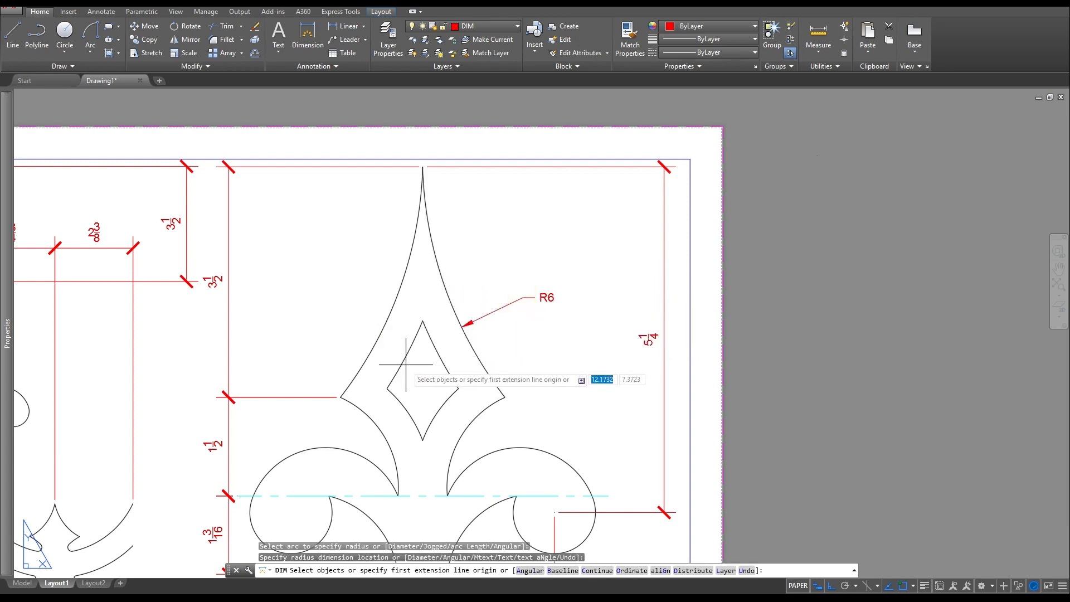
- Dimension the radius of the inner diamond's upper left arc, placing the label outside the spearhead to the left
key("Return")
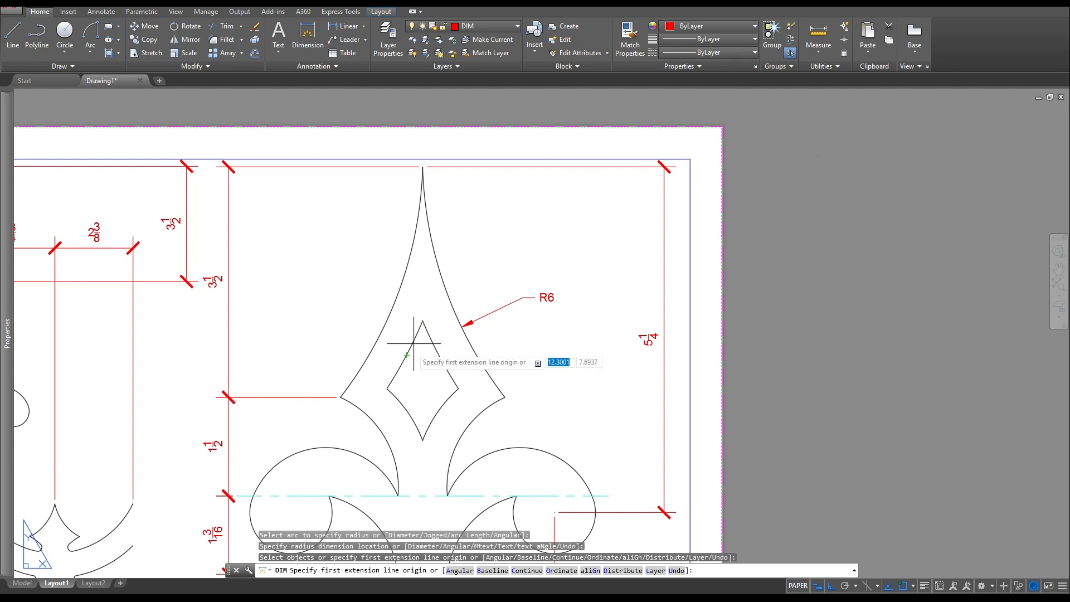
key("Escape")
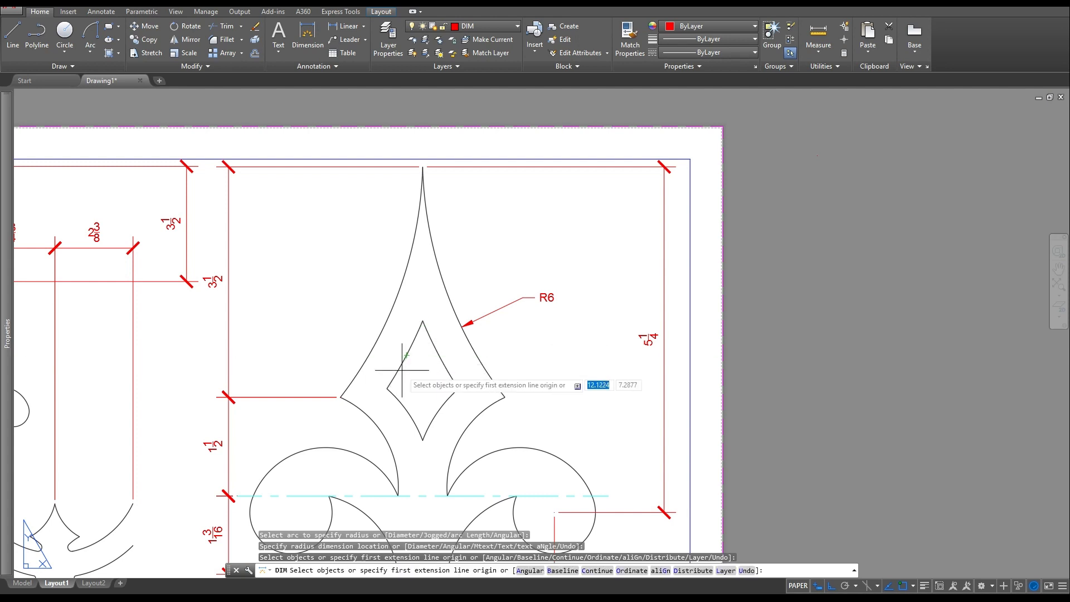
left_click(396, 372)
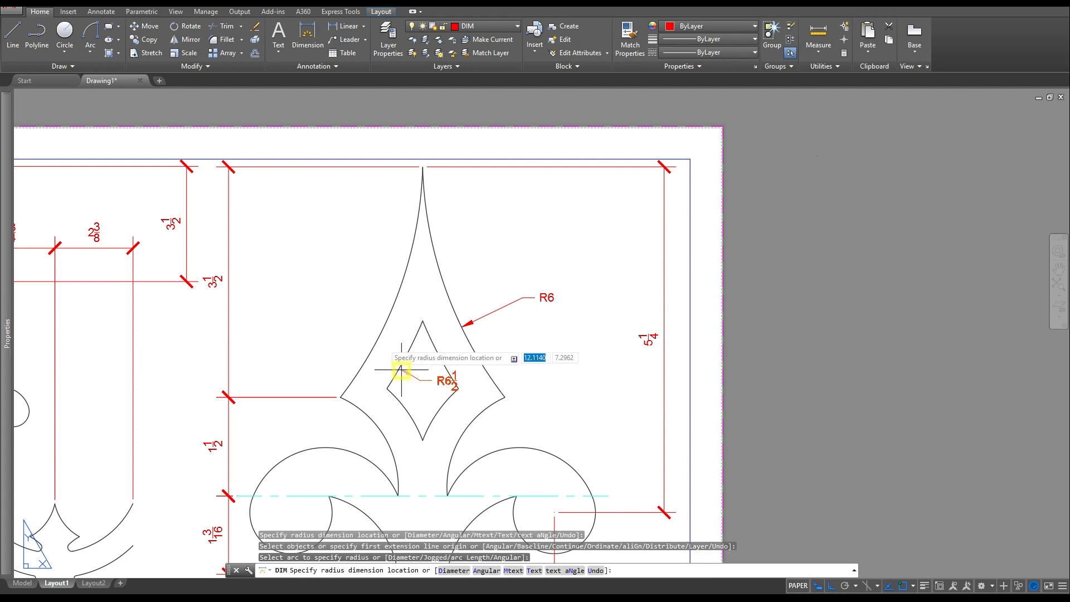
left_click(328, 321)
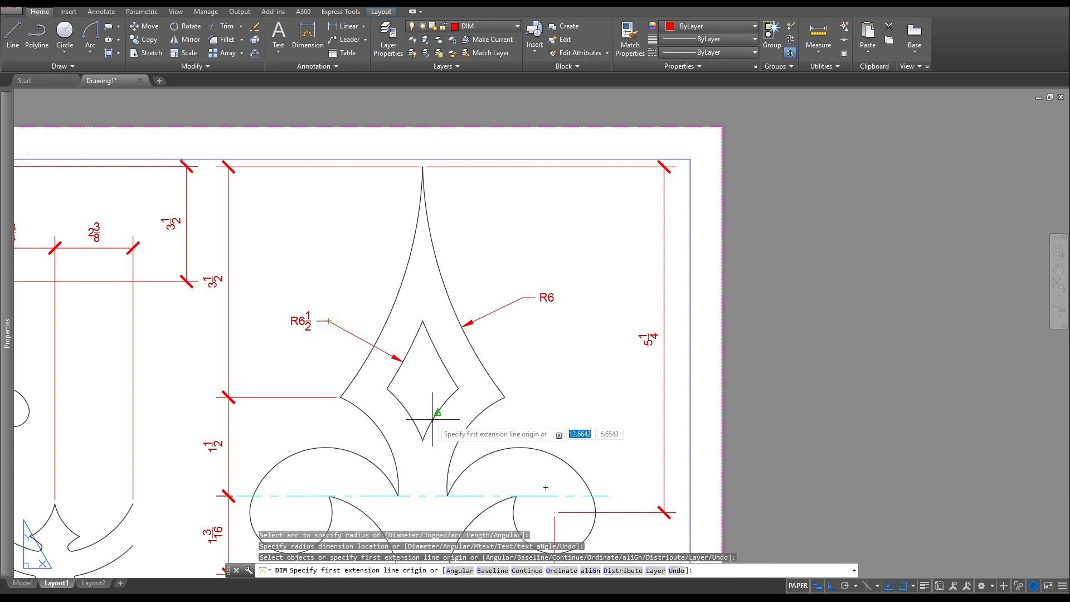
- Dimension the radius of the inner diamond's lower right arc, placing the label inside the diamond
scroll(432, 418, "up", 6)
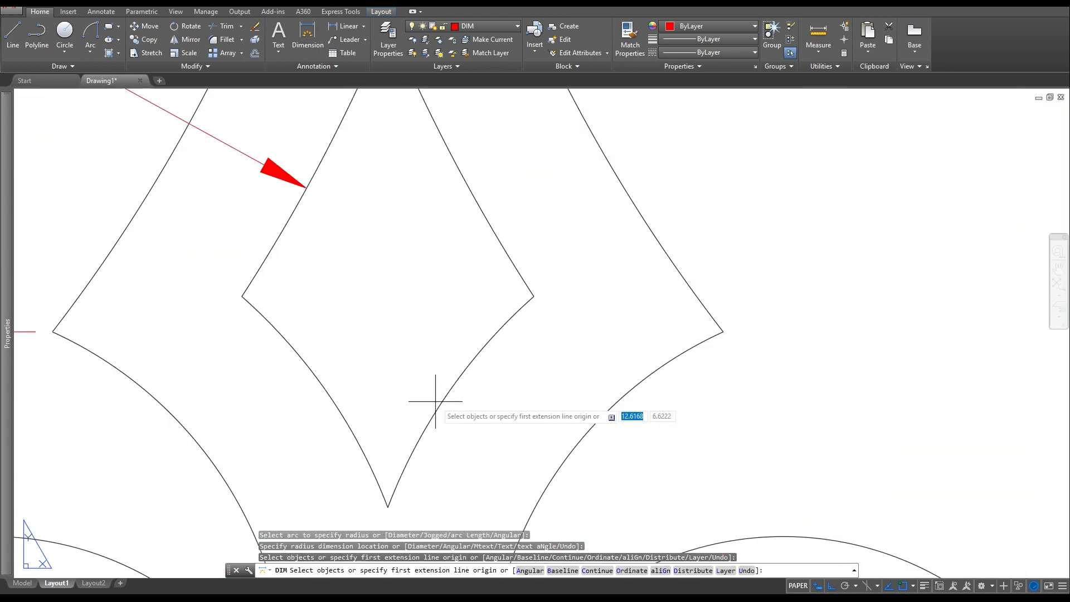
left_click(438, 402)
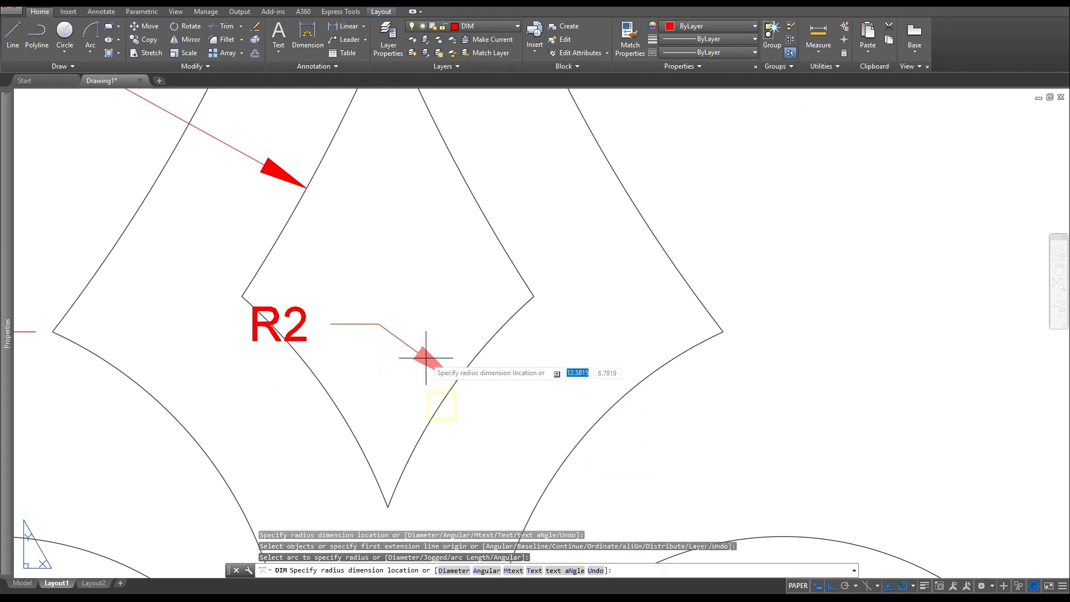
left_click(449, 326)
scroll(446, 326, "down", 6)
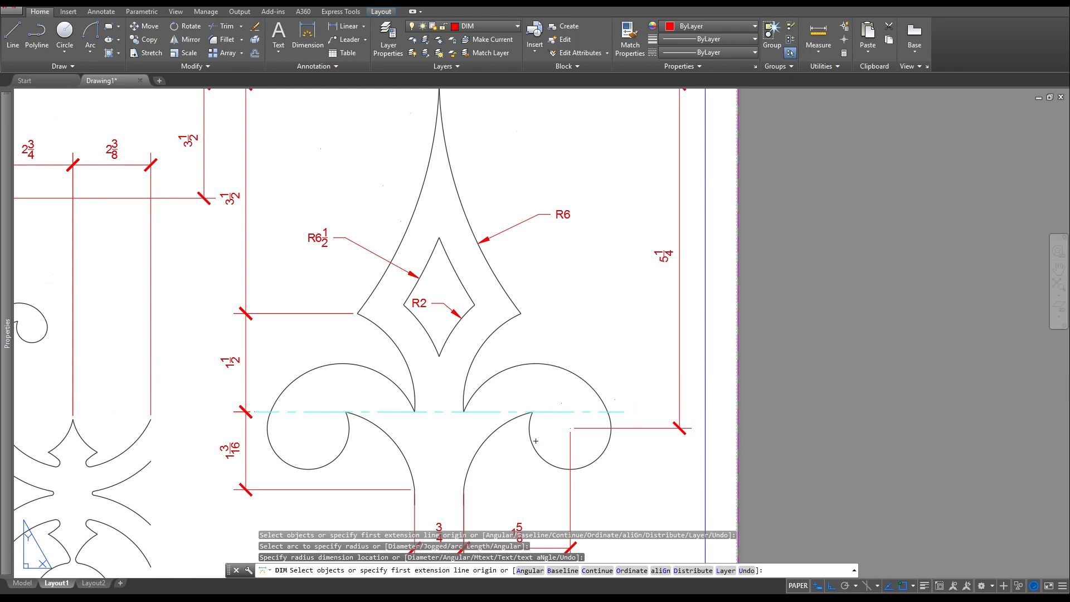
- Dimension the radius of the concave arc below the spearhead's right shoulder, placing the label outside to its lower right
scroll(549, 365, "up", 4)
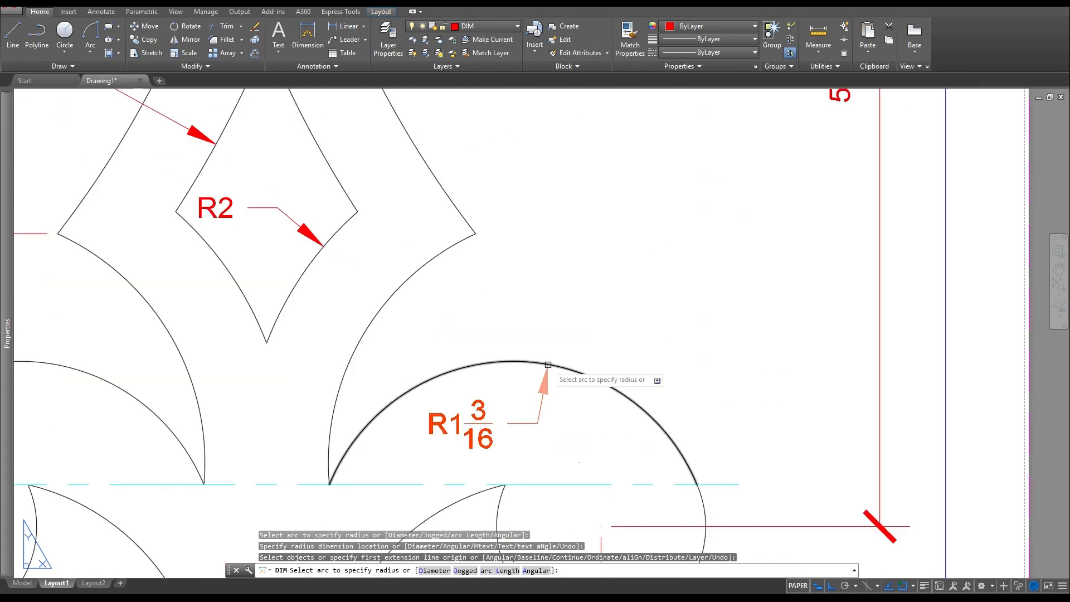
left_click(441, 246)
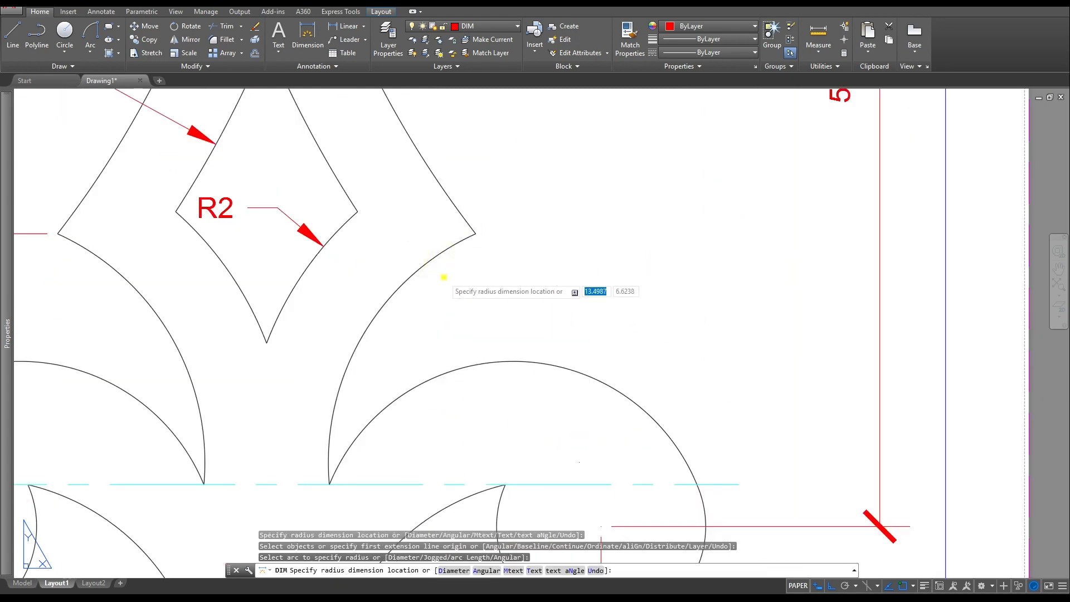
left_click(445, 279)
scroll(440, 281, "down", 5)
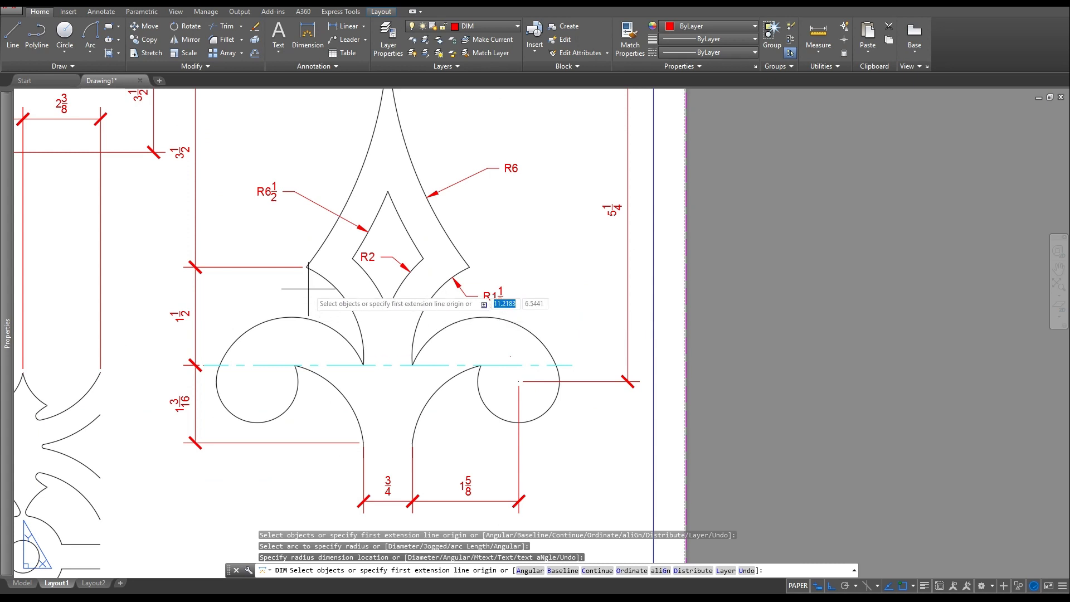
middle_click_drag(308, 289, 306, 398)
key("Escape")
key("Escape")
key("Escape")
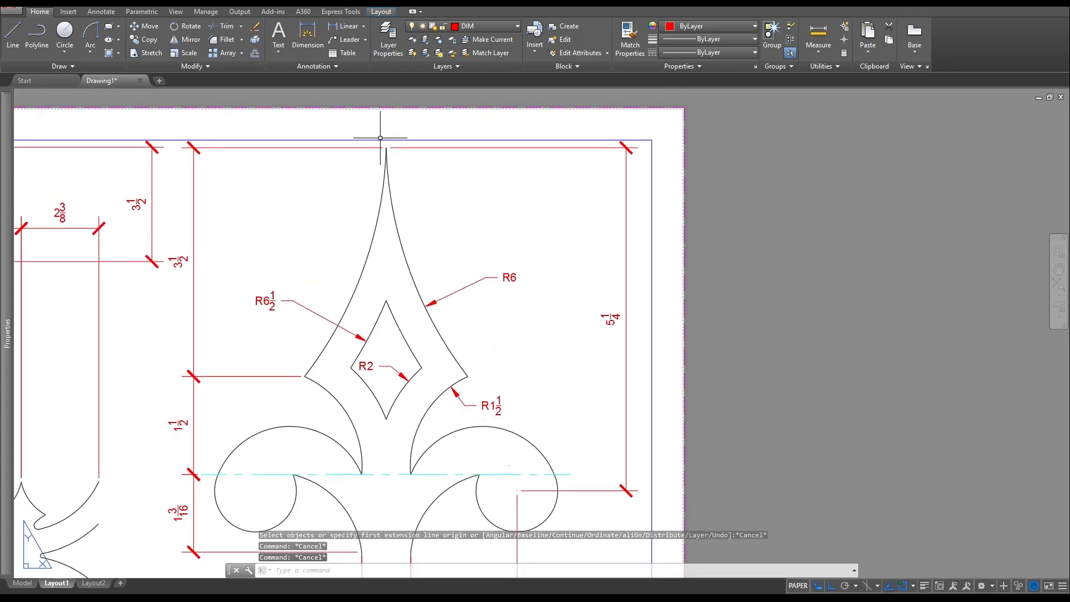
- With the Standard dimension style, dimension the horizontal distance from the spearhead's tip to its left shoulder, placing the dimension beside the upper blade
left_click(354, 65)
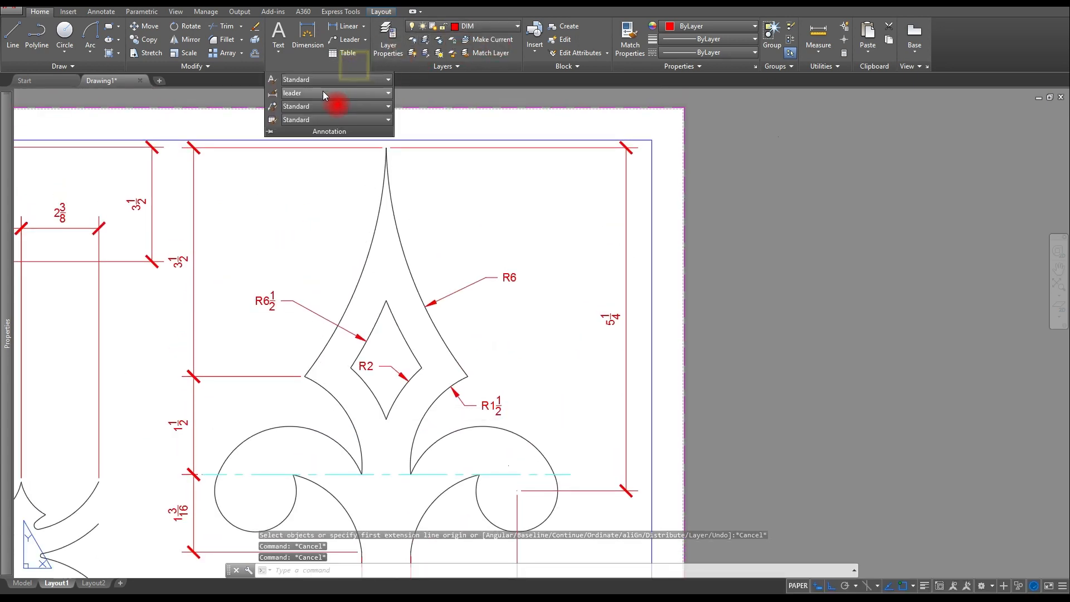
left_click(322, 95)
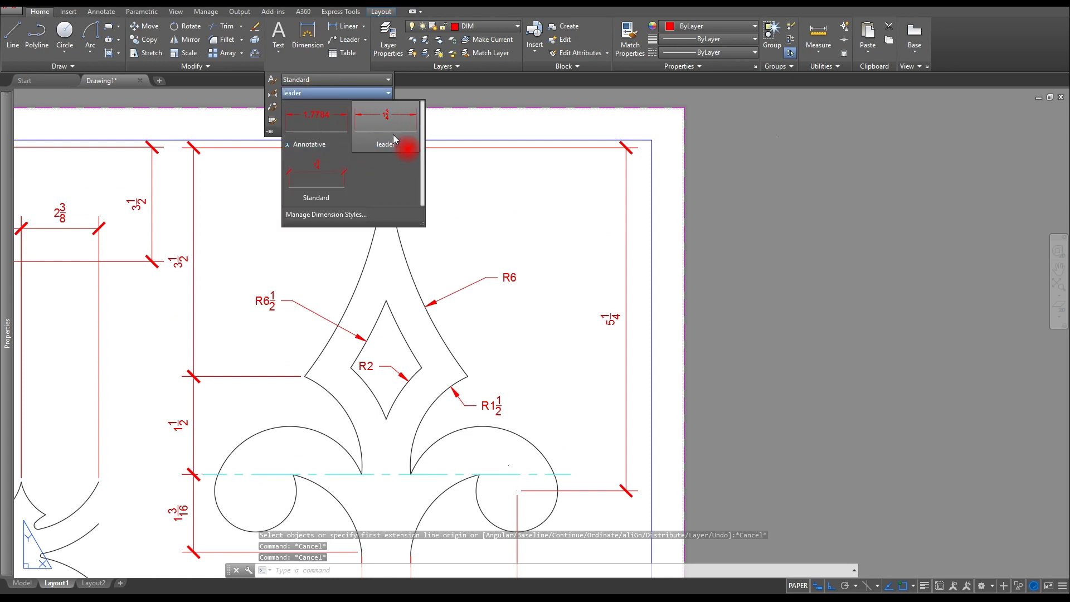
left_click(335, 182)
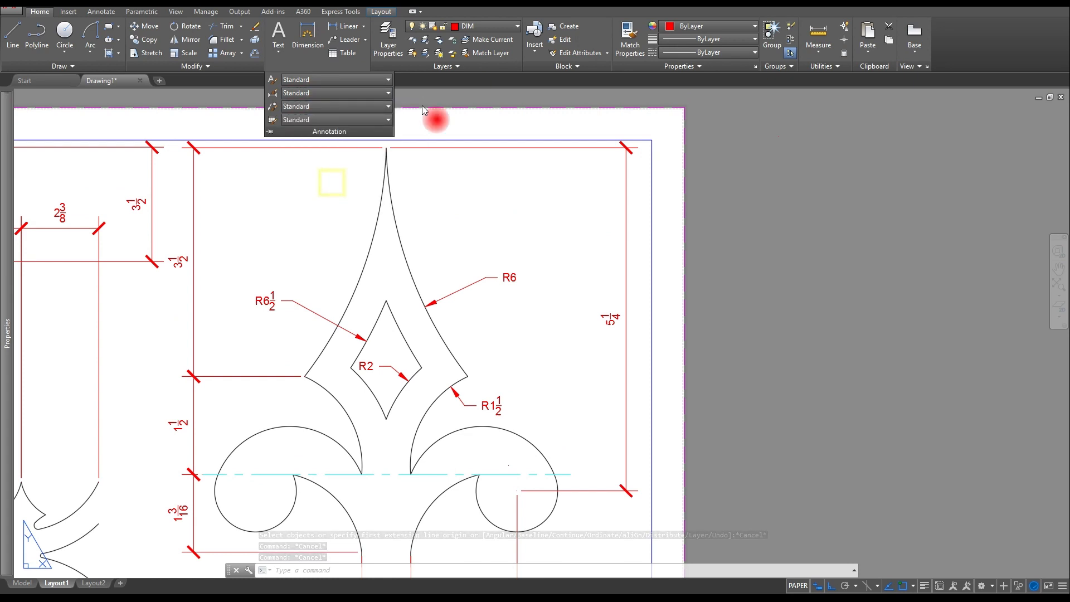
left_click(482, 28)
left_click(302, 38)
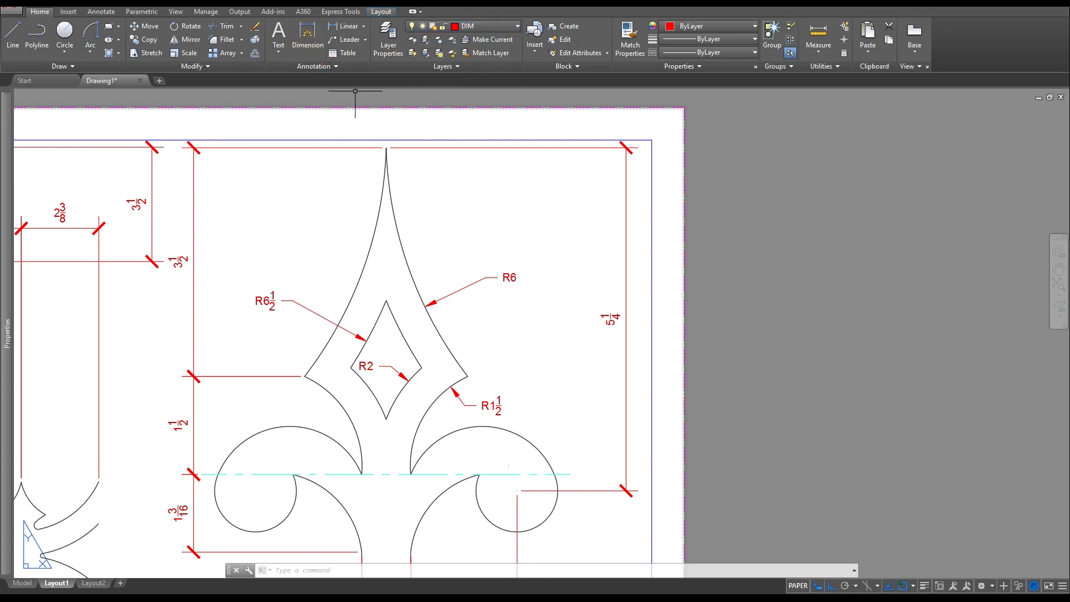
left_click(308, 32)
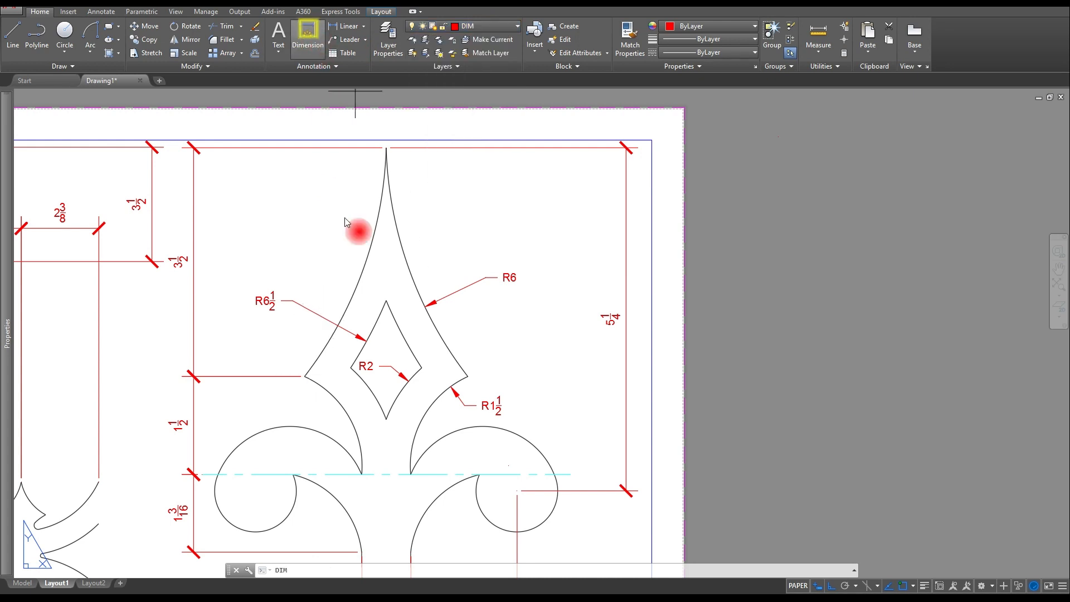
left_click(386, 156)
left_click(306, 375)
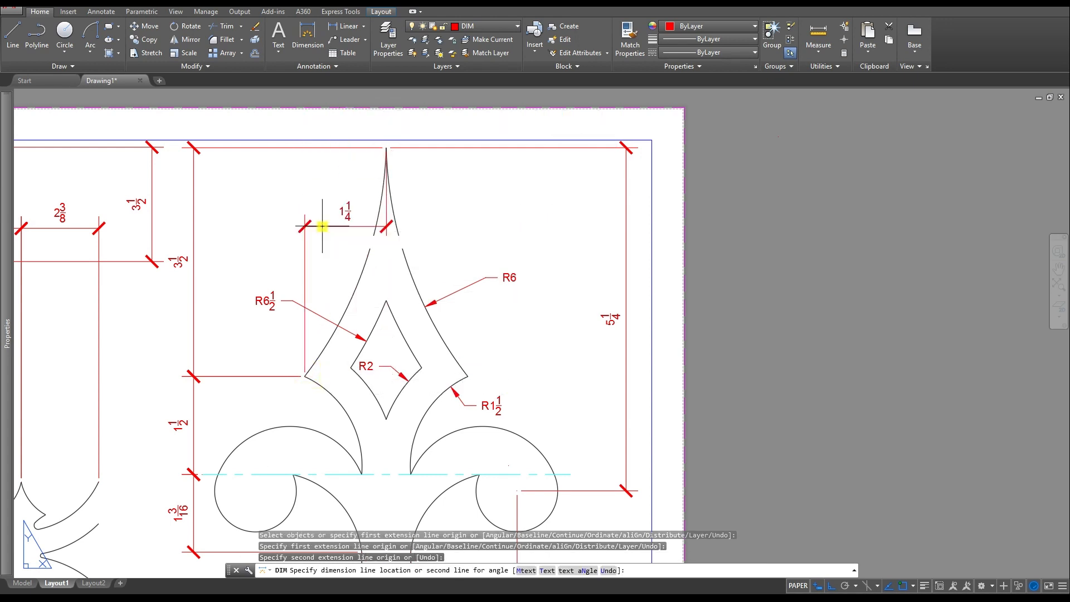
left_click(317, 226)
- Dimension the neck width between the two scrolls' inner endpoints on the centerline, placing the dimension just below the centerline
middle_click_drag(350, 304, 351, 197)
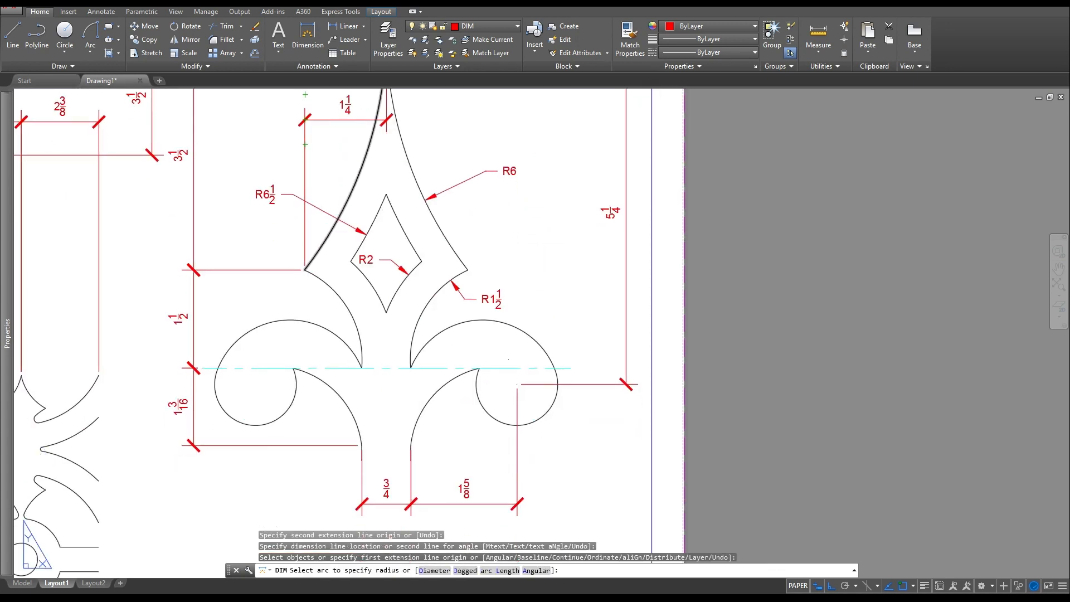
left_click(362, 367)
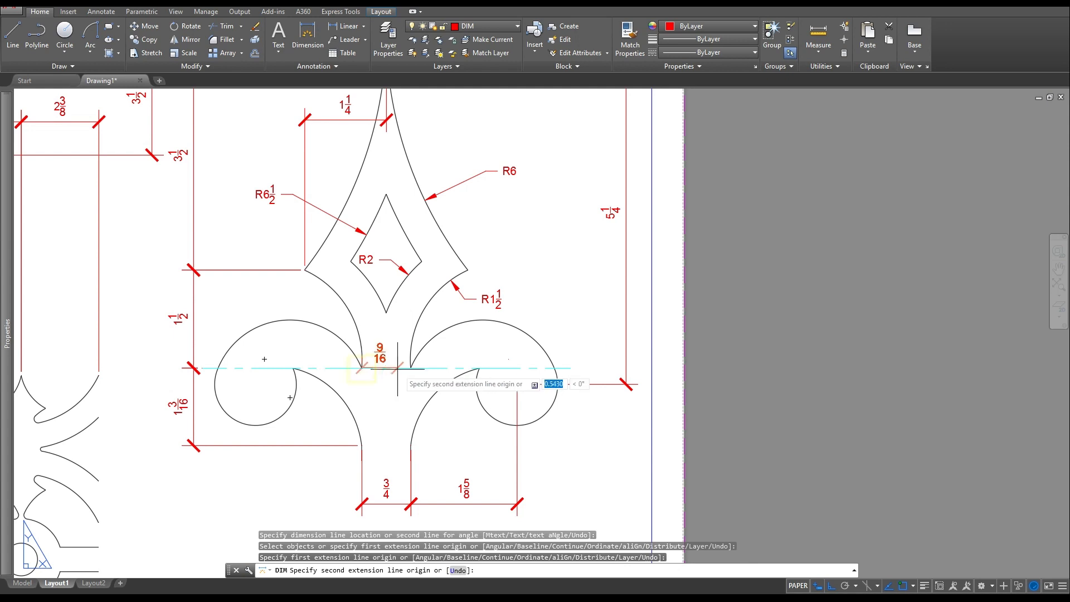
left_click(411, 368)
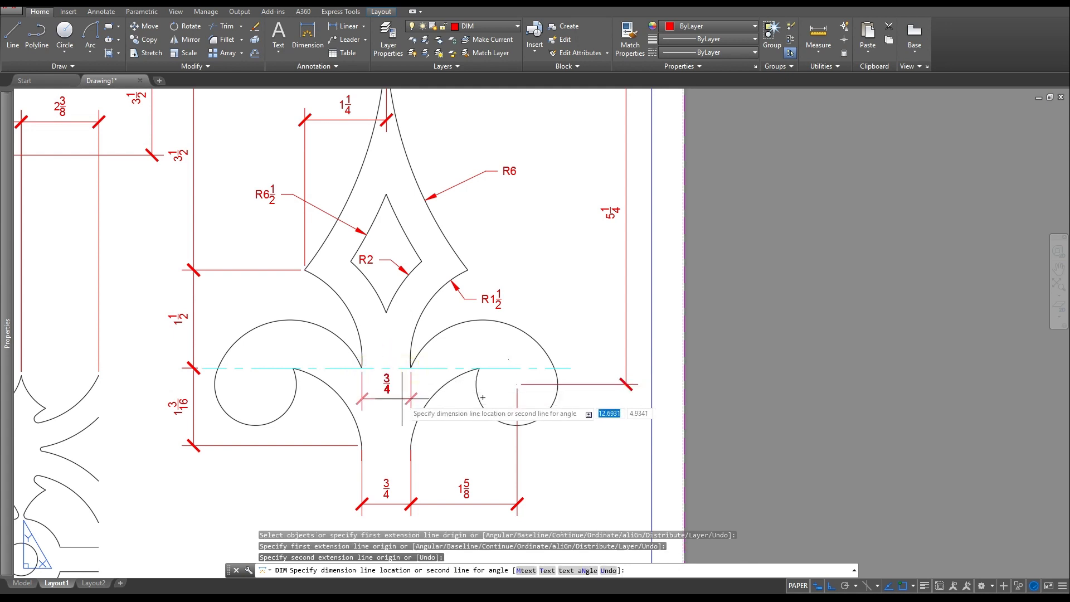
left_click(396, 402)
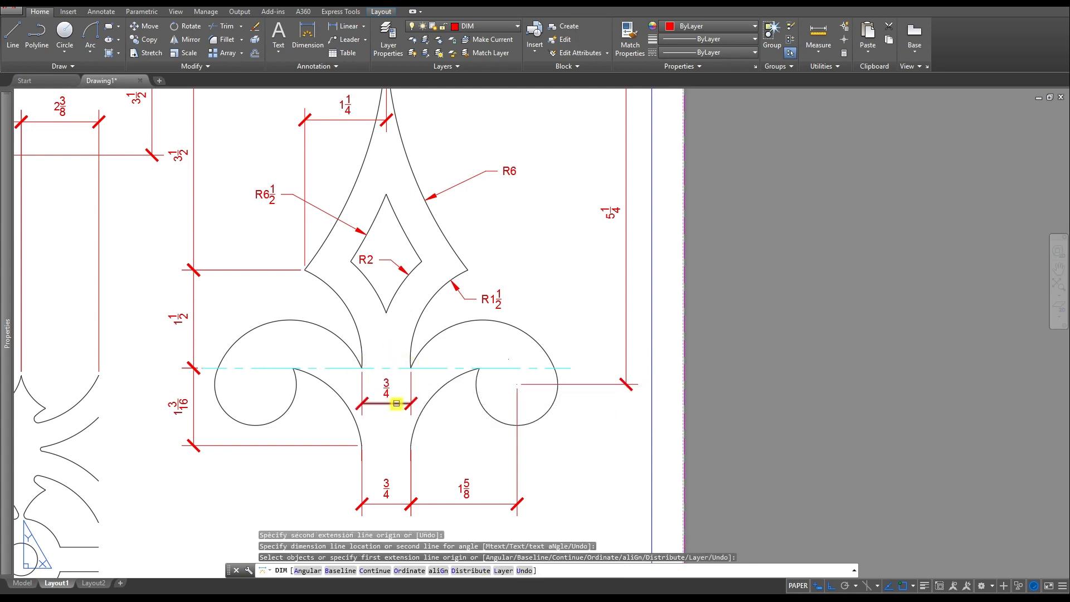
scroll(386, 357, "down", 3)
key("Escape")
key("Escape")
key("Escape")
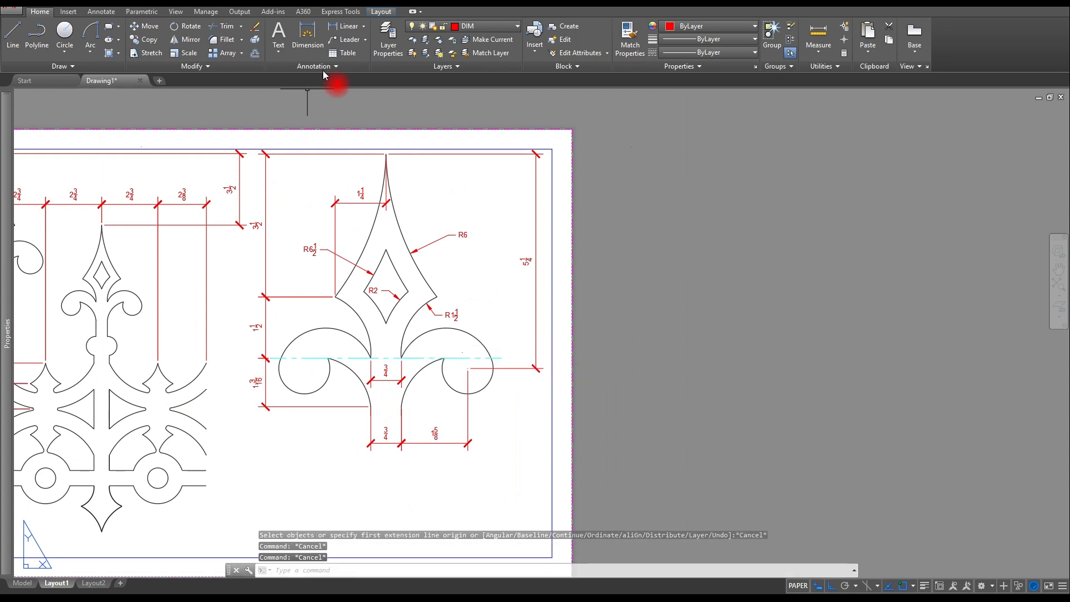
- With the leader dimension style, dimension the radius of the arc beneath the left scroll, placing the label to its lower left
left_click(306, 66)
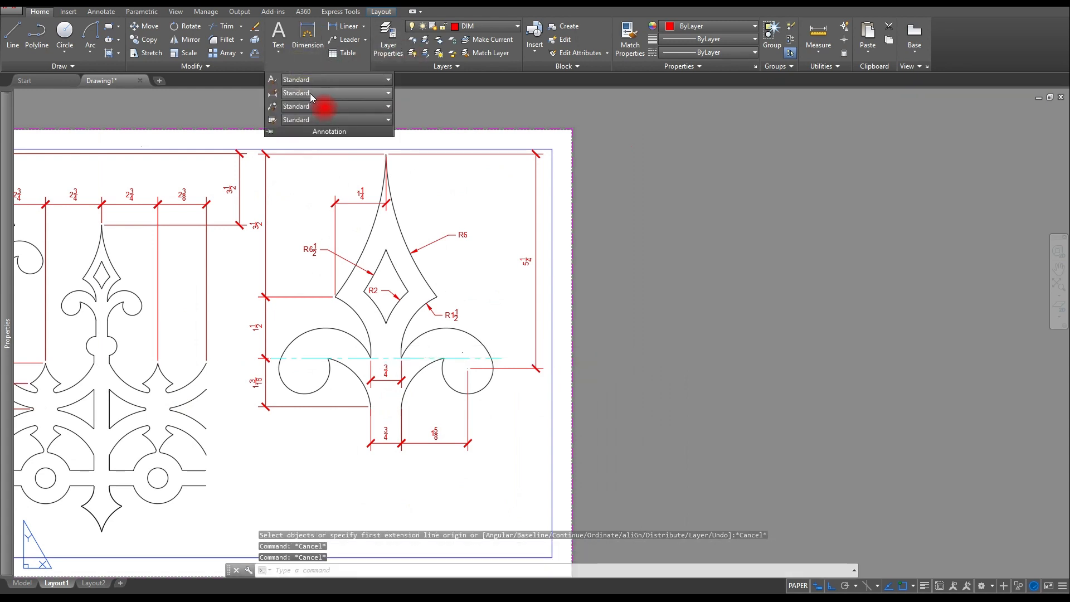
left_click(310, 97)
left_click(407, 125)
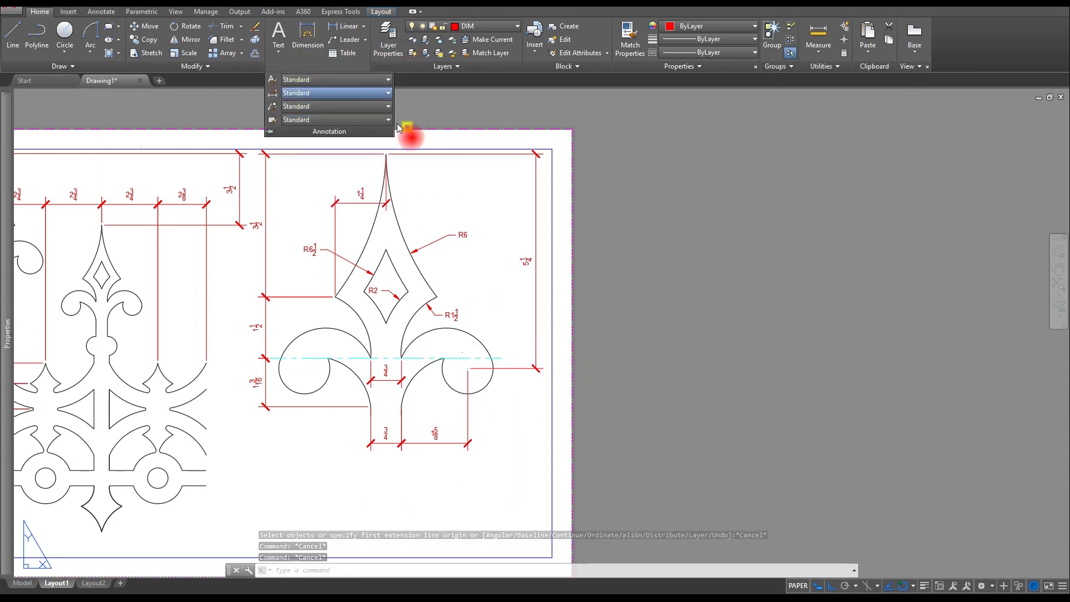
left_click(308, 34)
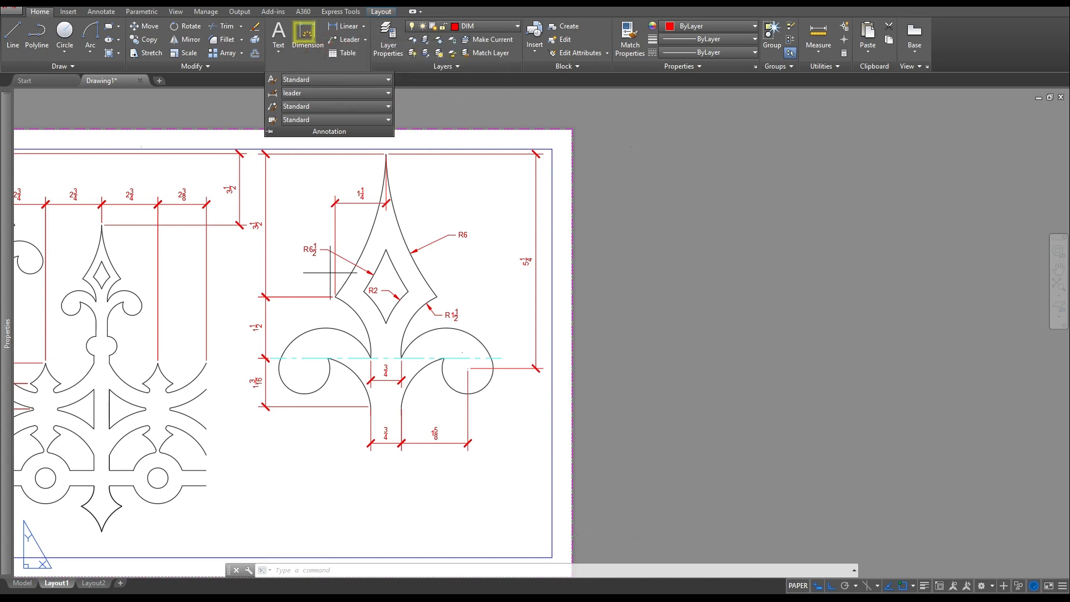
scroll(323, 409, "up", 4)
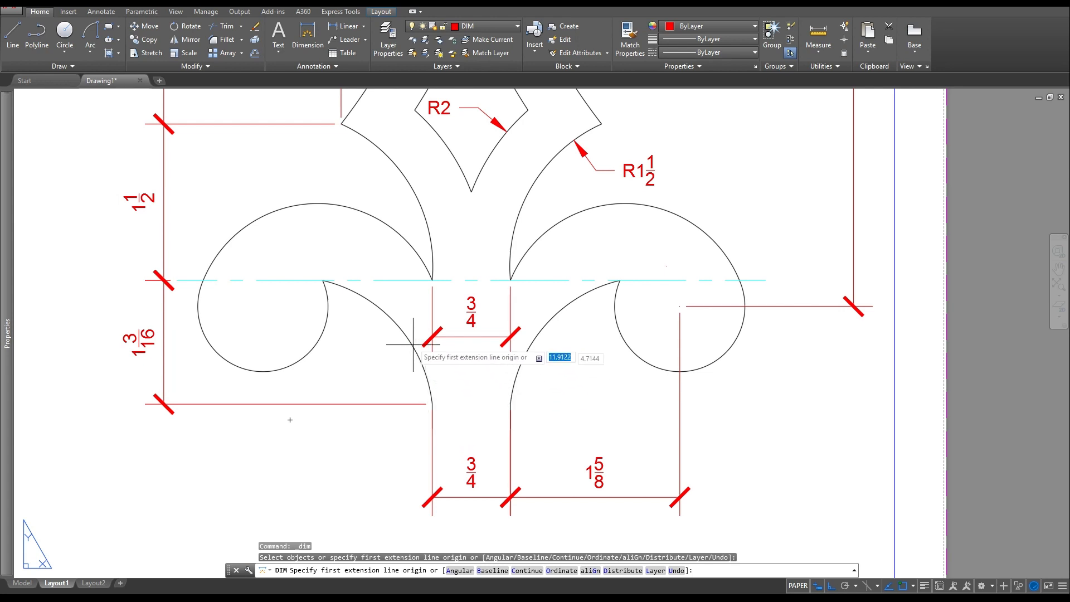
left_click(388, 311)
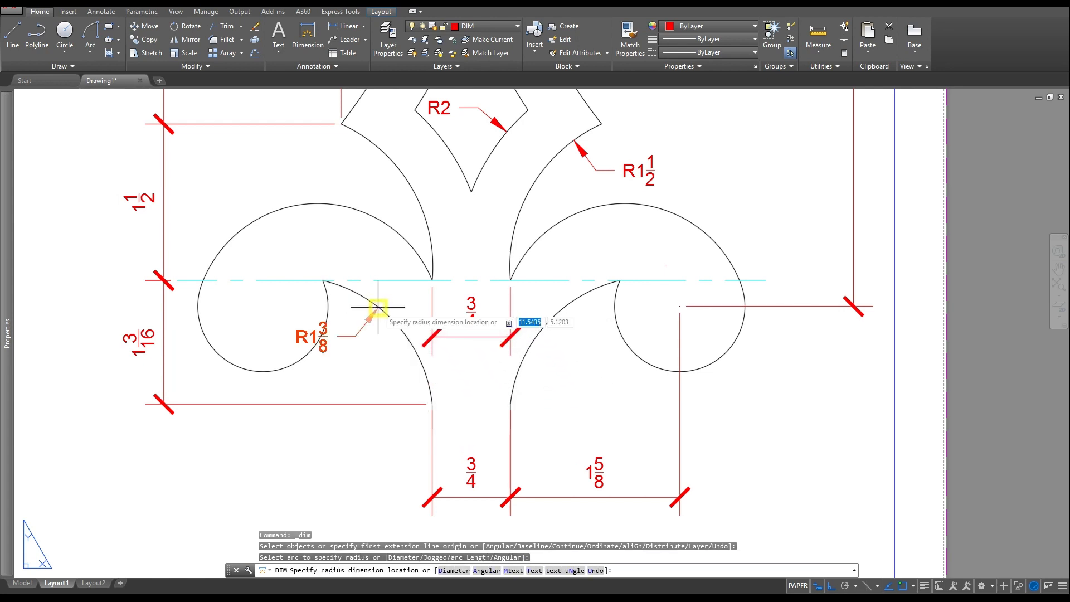
left_click(375, 372)
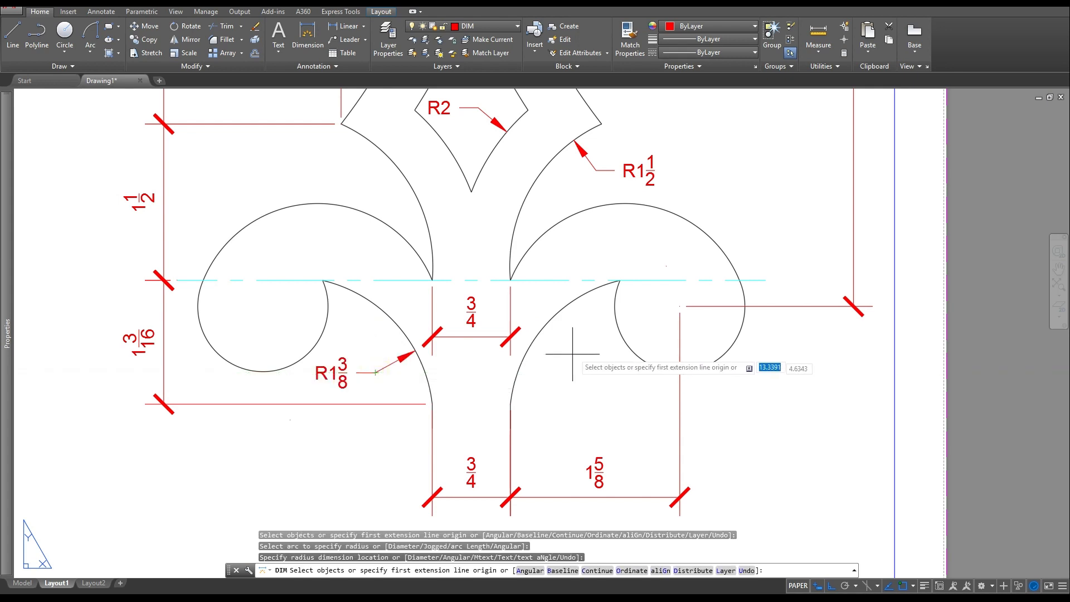
- Dimension the radii of the right scroll's lower curl and its large upper arc, placing both labels outside the scroll on the right
left_click(728, 351)
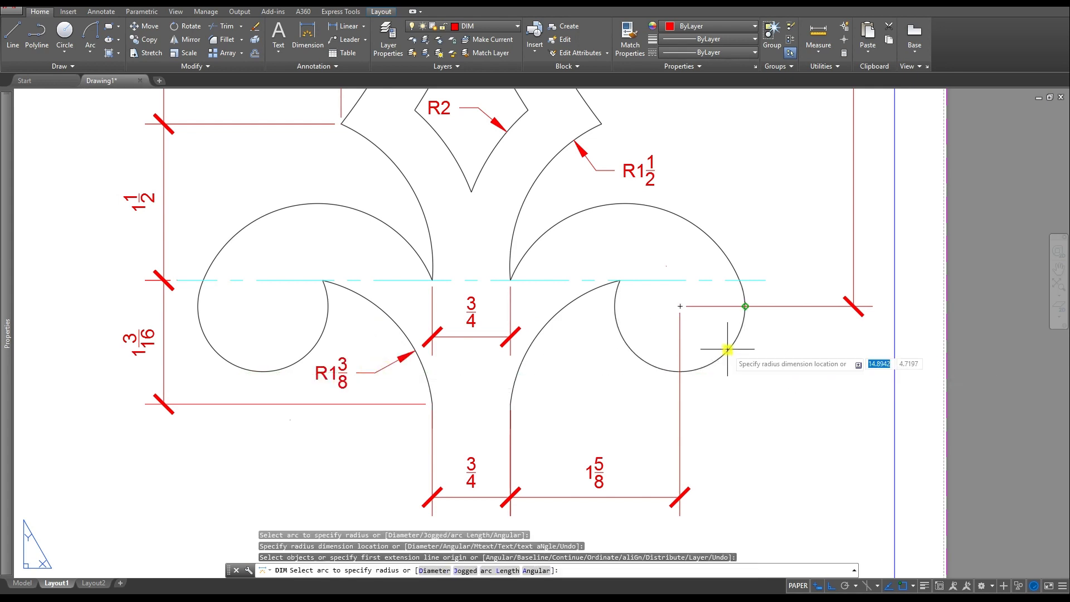
left_click(741, 382)
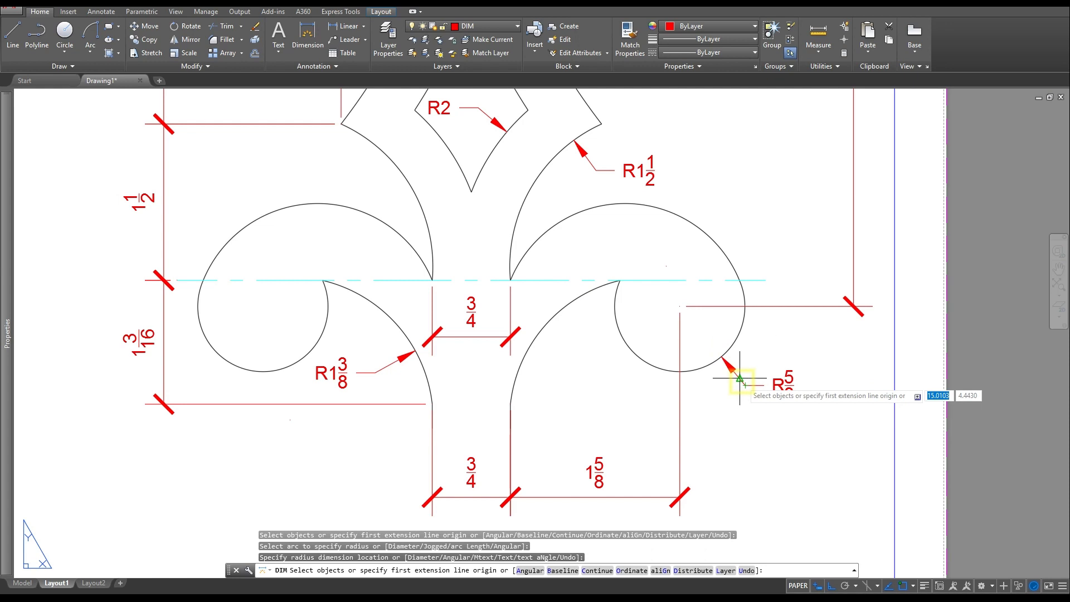
left_click(709, 240)
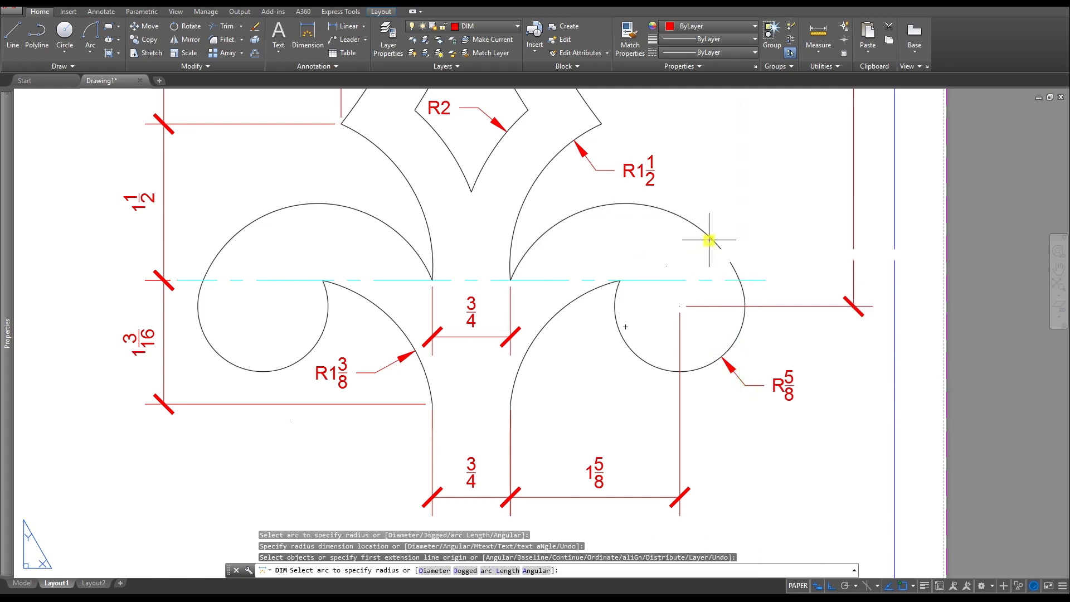
left_click(717, 194)
scroll(509, 354, "down", 5)
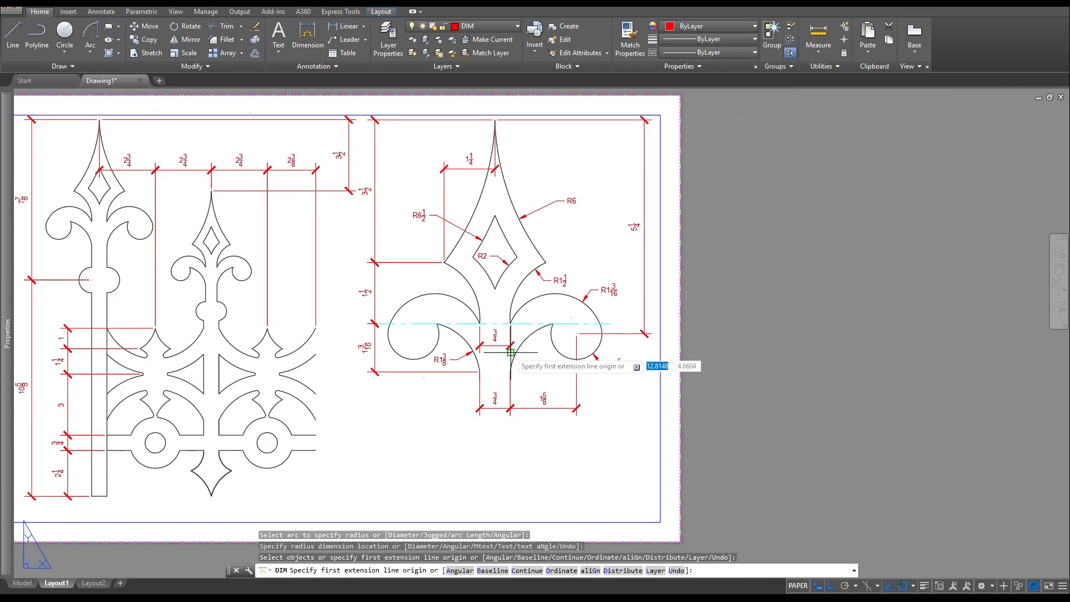
key("Escape")
key("Escape")
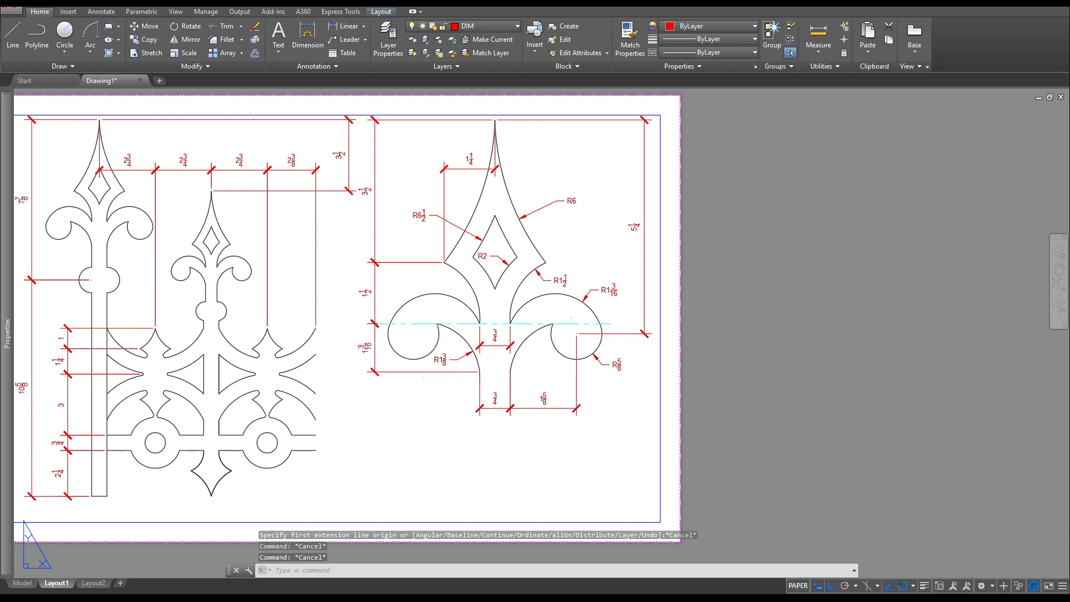
middle_click(431, 327)
middle_click(430, 327)
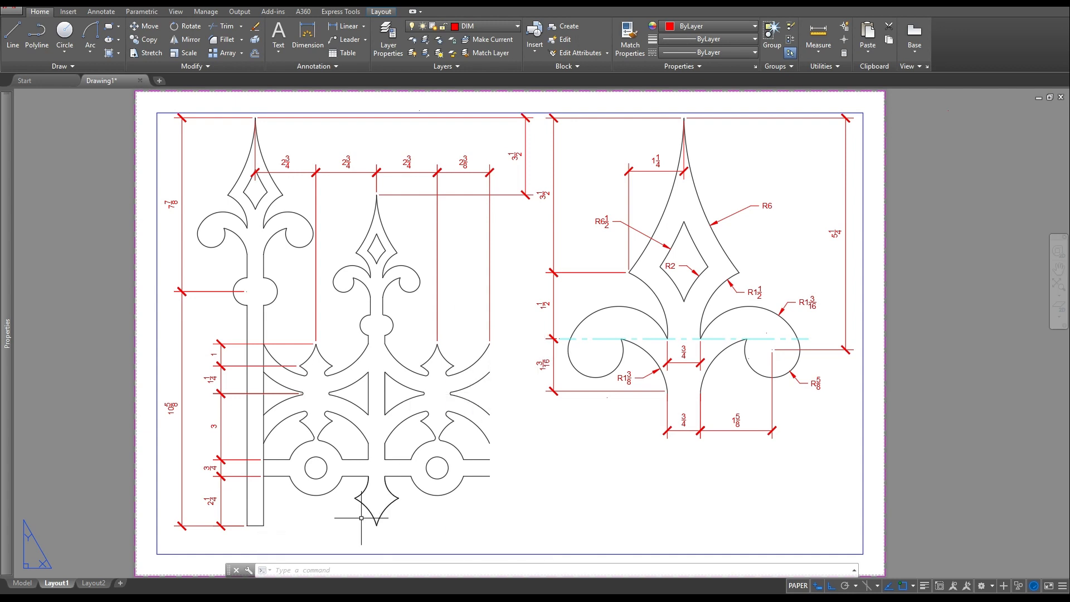
- Switch to Layout2 and draw a 17 by 11 rectangle with its first corner at 0,0,0
left_click(93, 583)
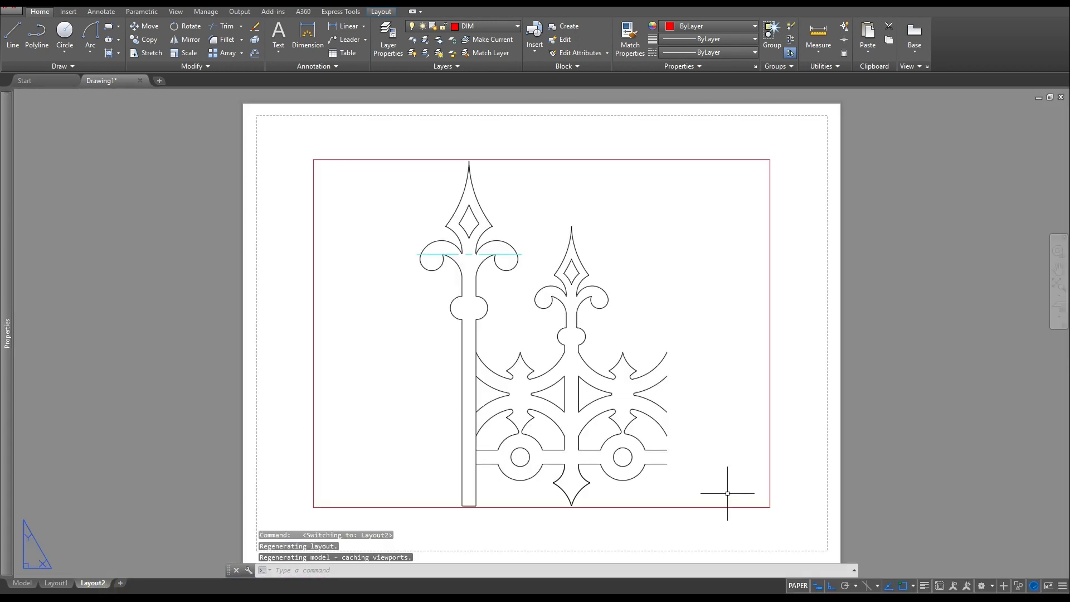
scroll(743, 423, "down", 3)
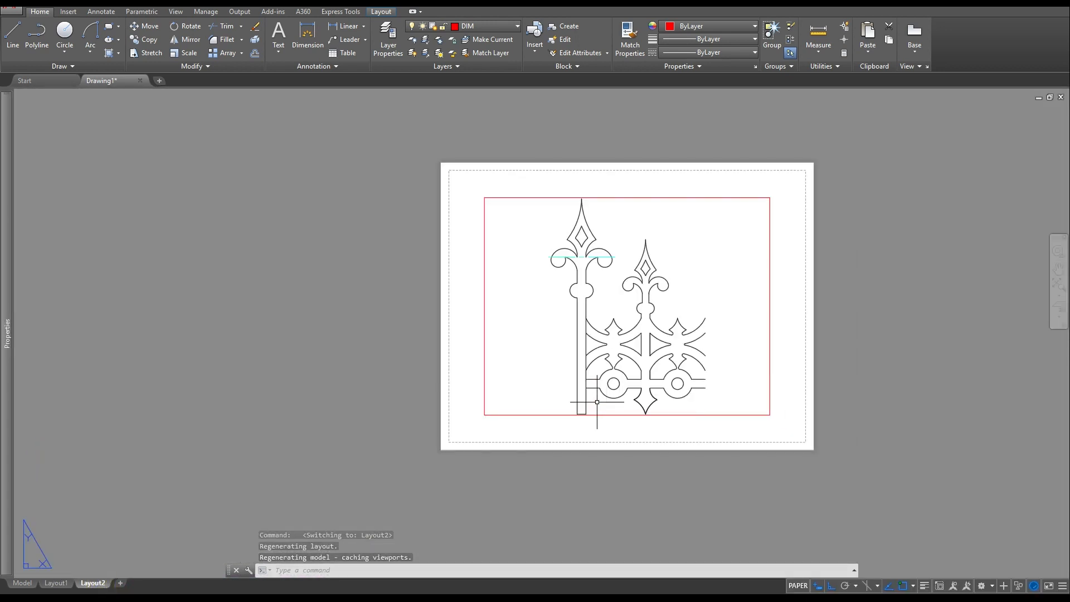
key("Escape")
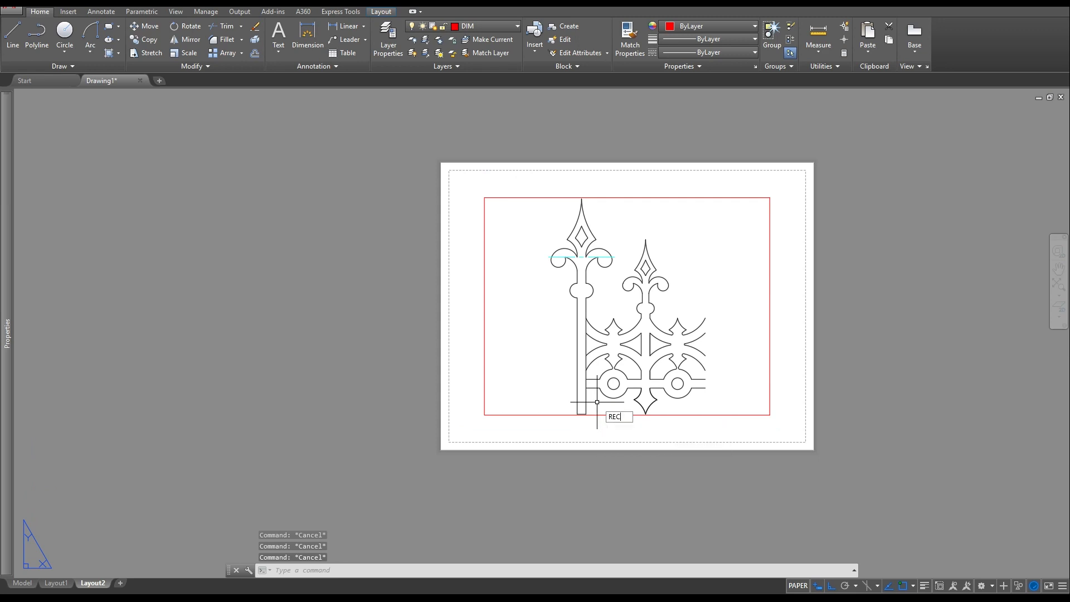
key("Return")
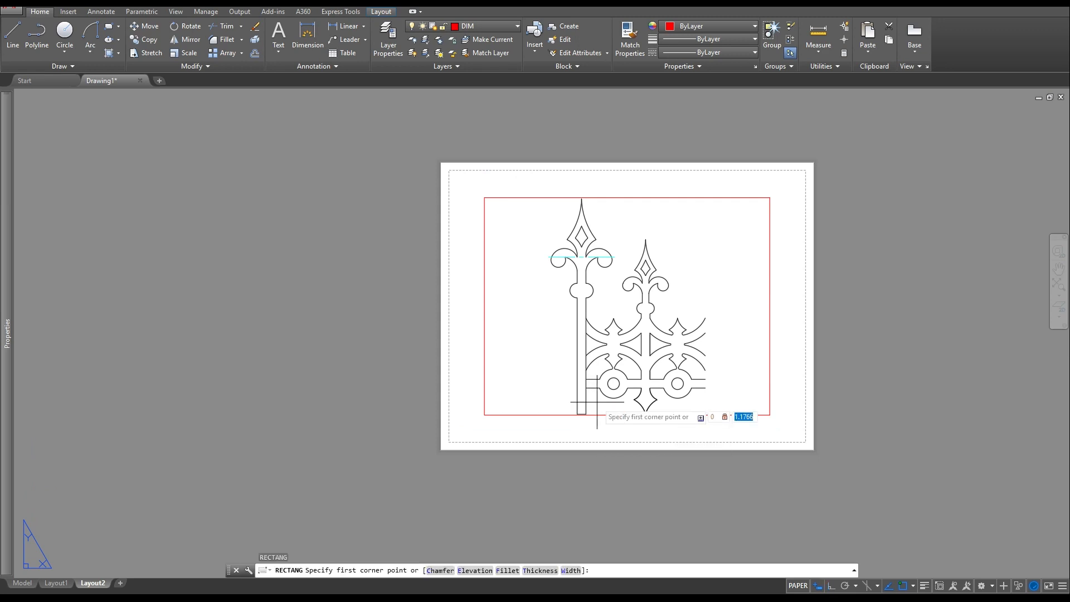
type("0,0,0")
key("Return")
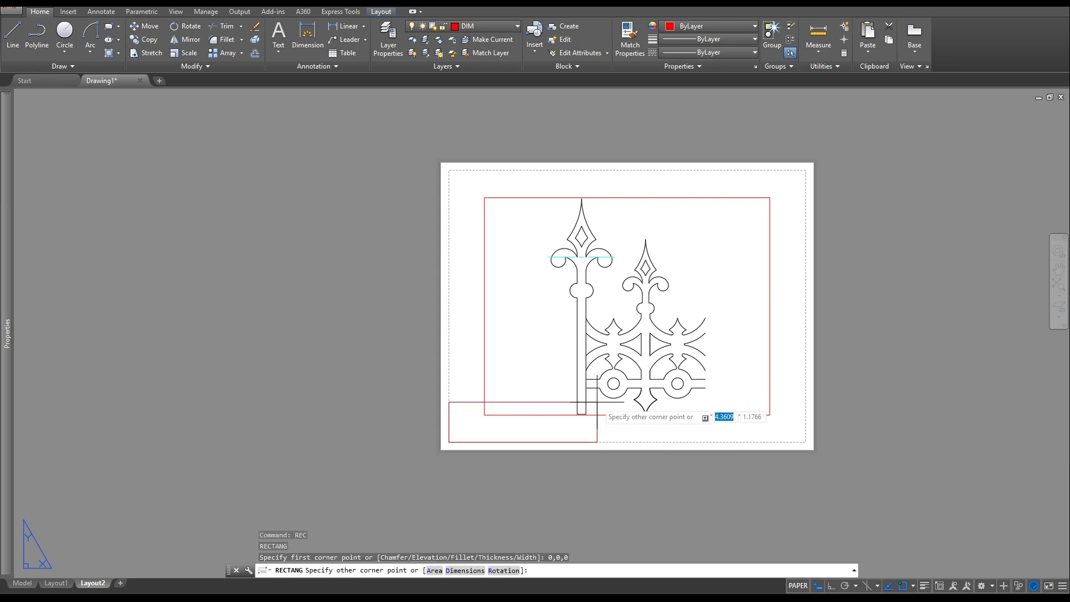
type("17,11")
key("Return")
key("Escape")
key("Escape")
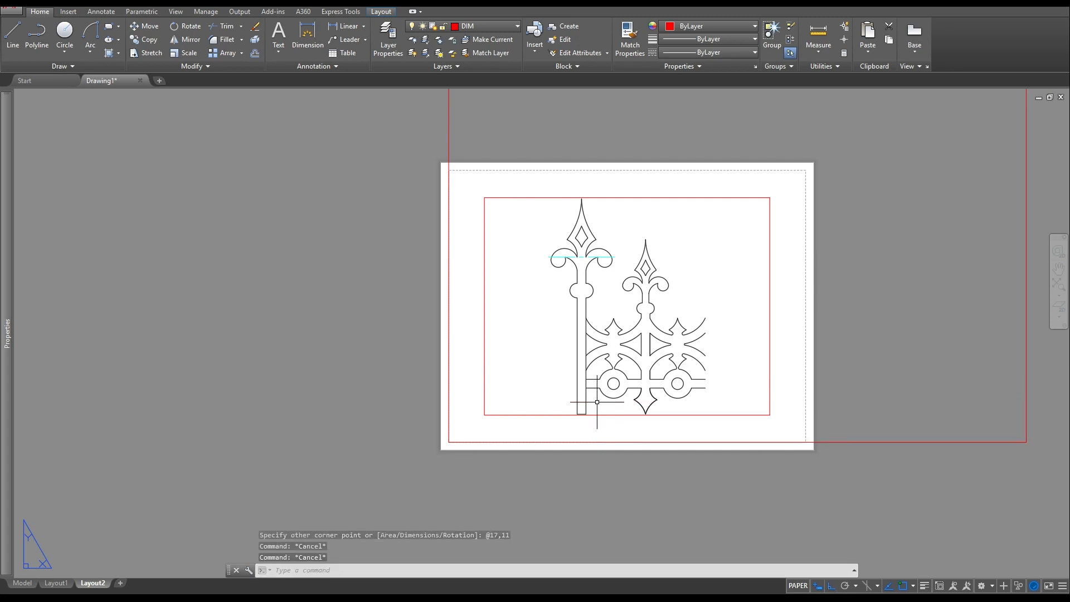
- Offset the 17 by 11 rectangle inward by 0.5
type("o")
key("Return")
type(".5")
key("Return")
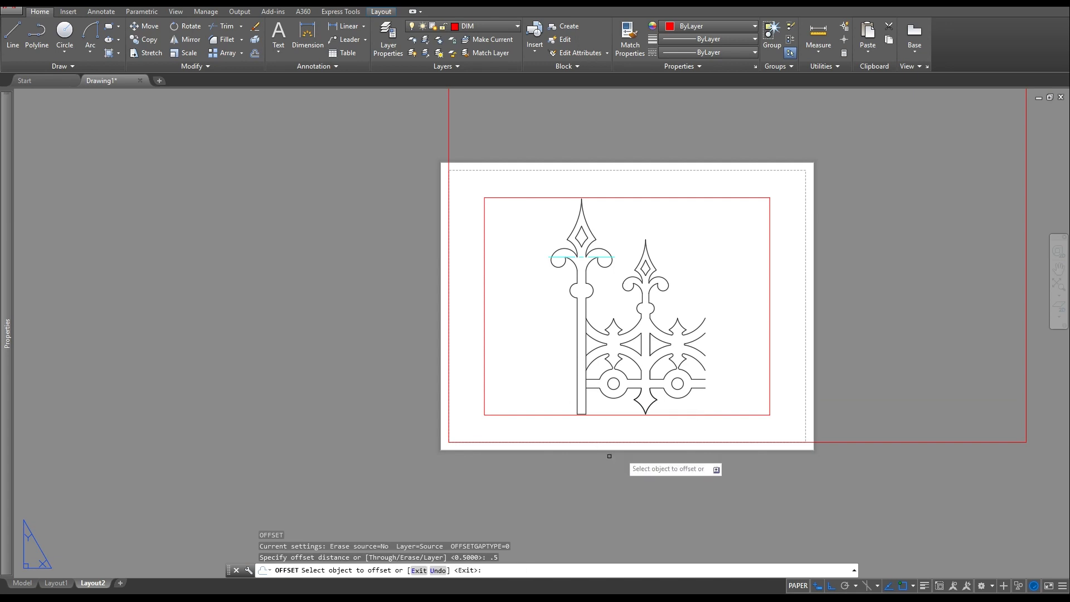
left_click(920, 441)
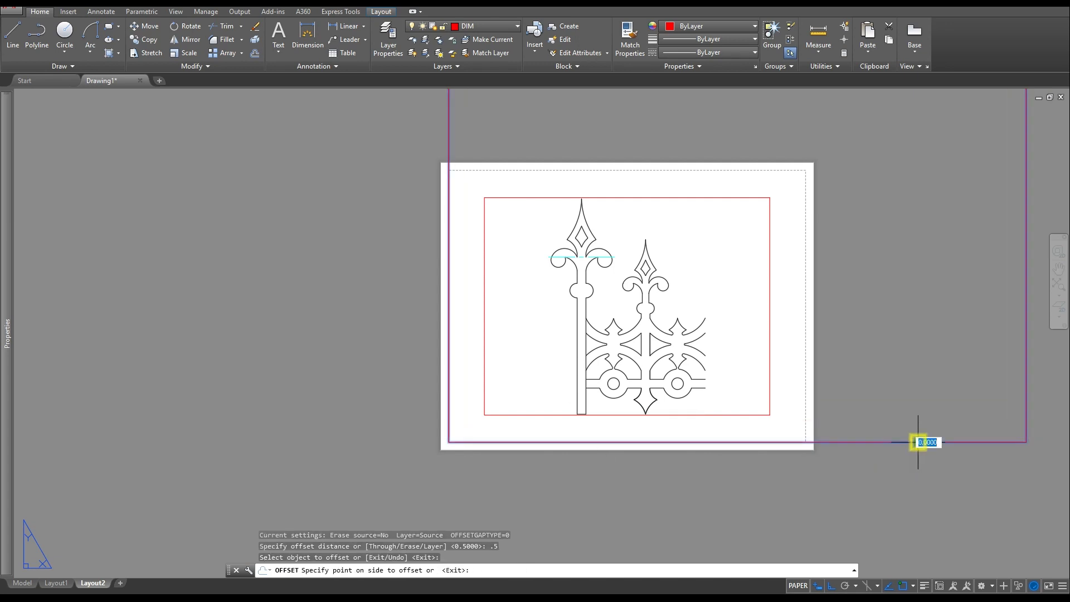
left_click(916, 403)
key("Escape")
key("Escape")
middle_click_drag(915, 403, 700, 516)
scroll(752, 460, "down", 2)
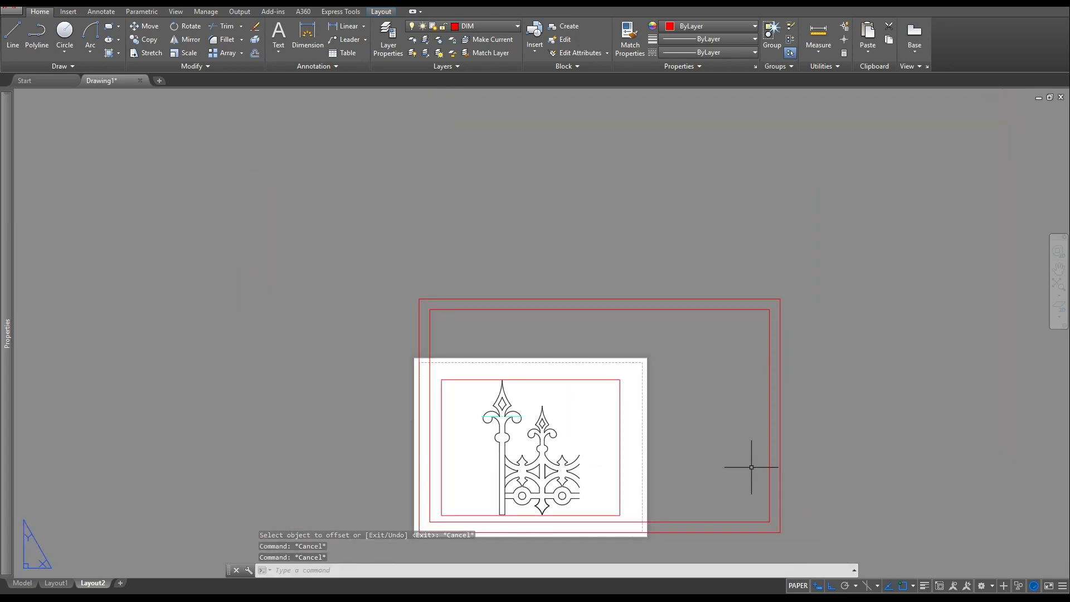
- Assign the outer rectangle to the BORDER layer
left_click(781, 464)
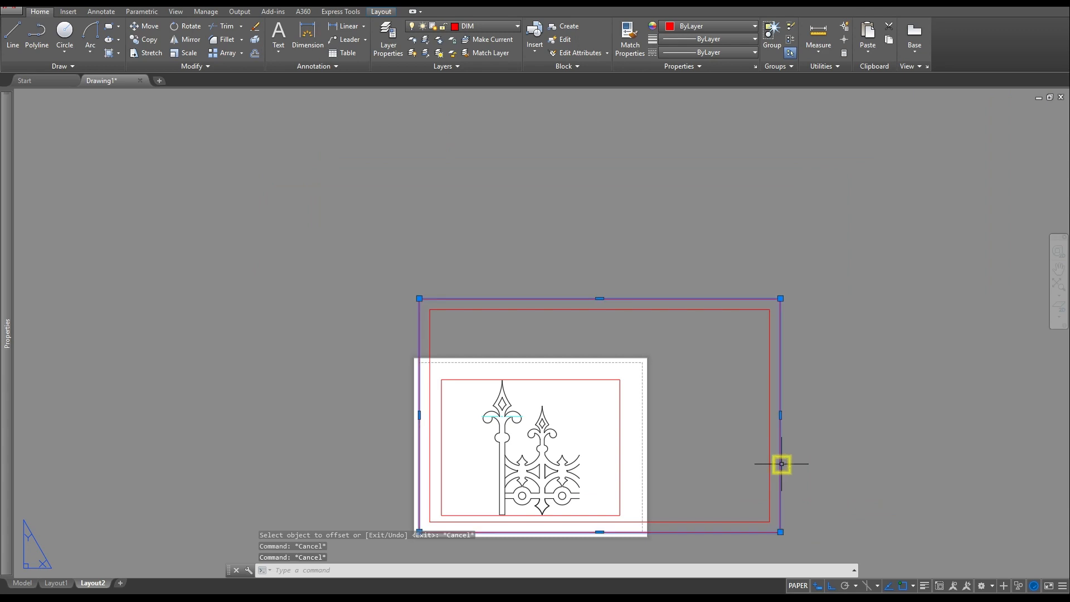
left_click(477, 25)
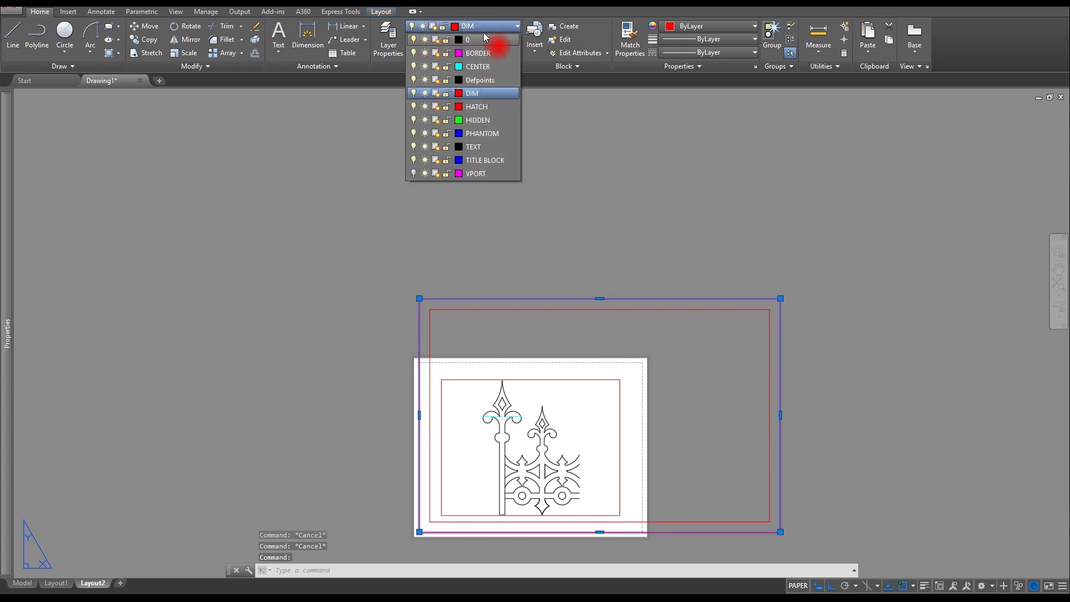
left_click(479, 53)
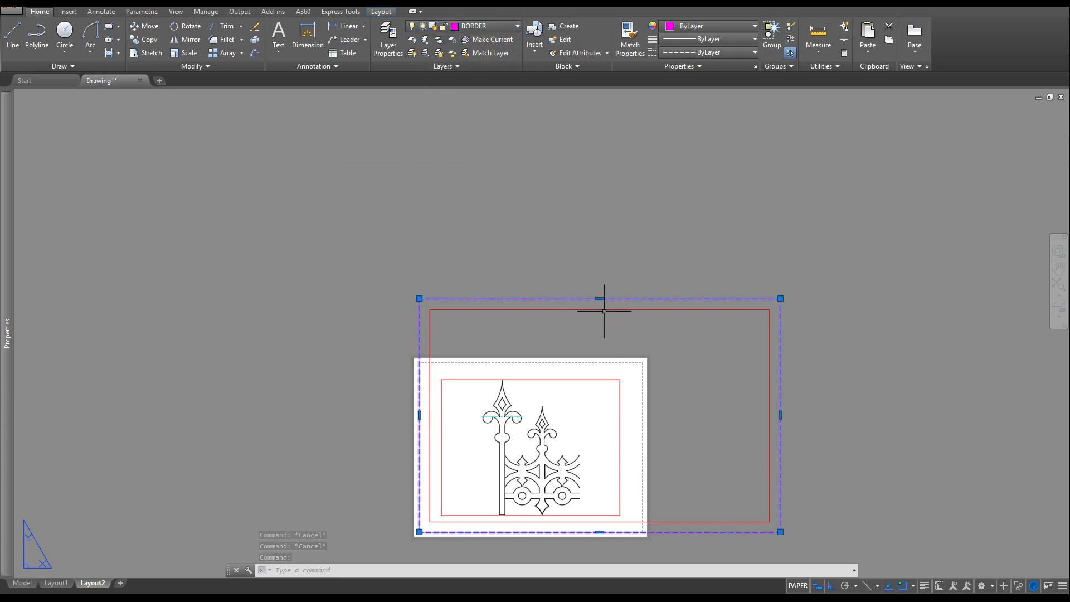
- Add the inner offset rectangle to the selection and assign both rectangles to the TITLE BLOCK layer
left_click(604, 310)
left_click(477, 25)
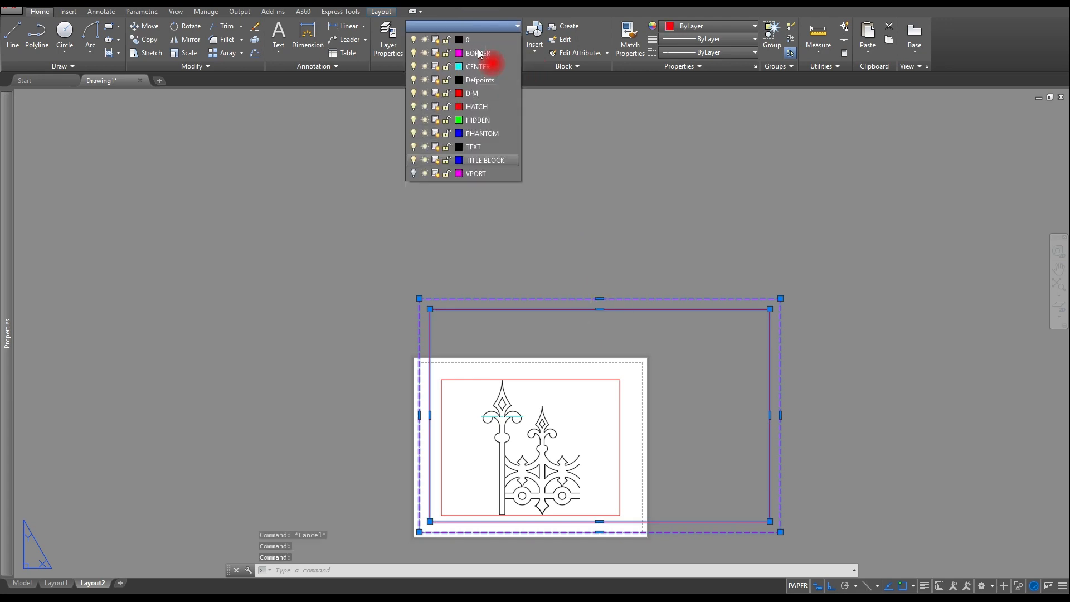
left_click(480, 160)
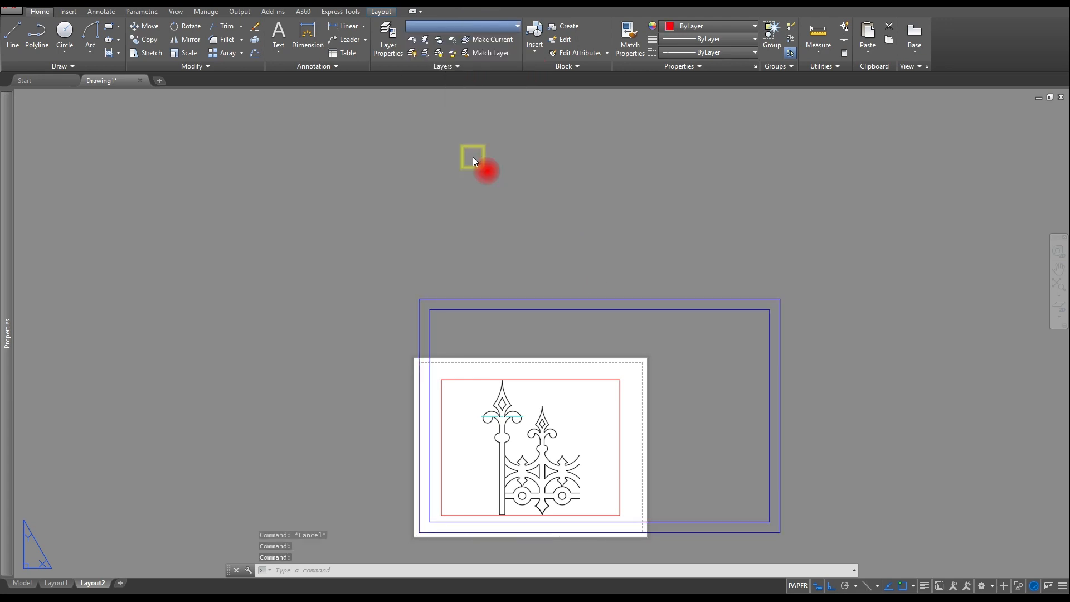
- Select only the outer rectangle and move it to the BORDER layer
left_click(463, 301)
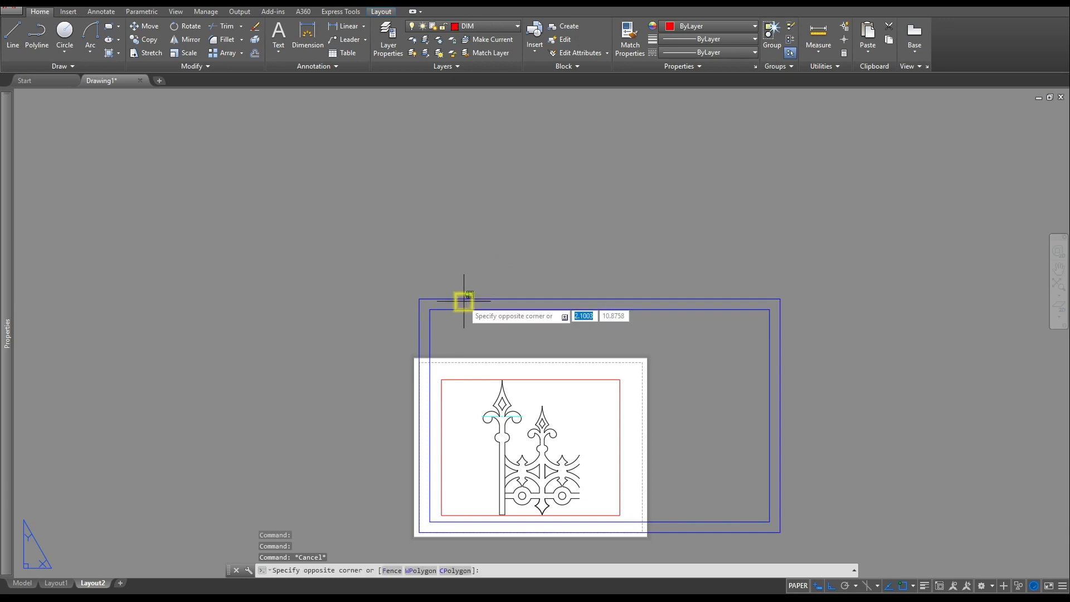
left_click(440, 288)
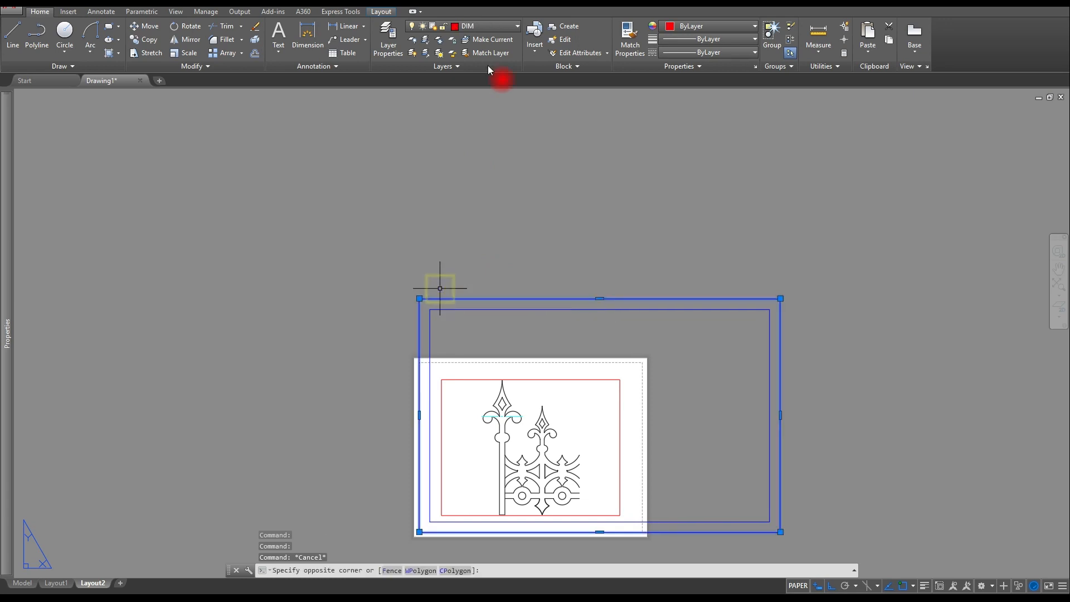
left_click(493, 33)
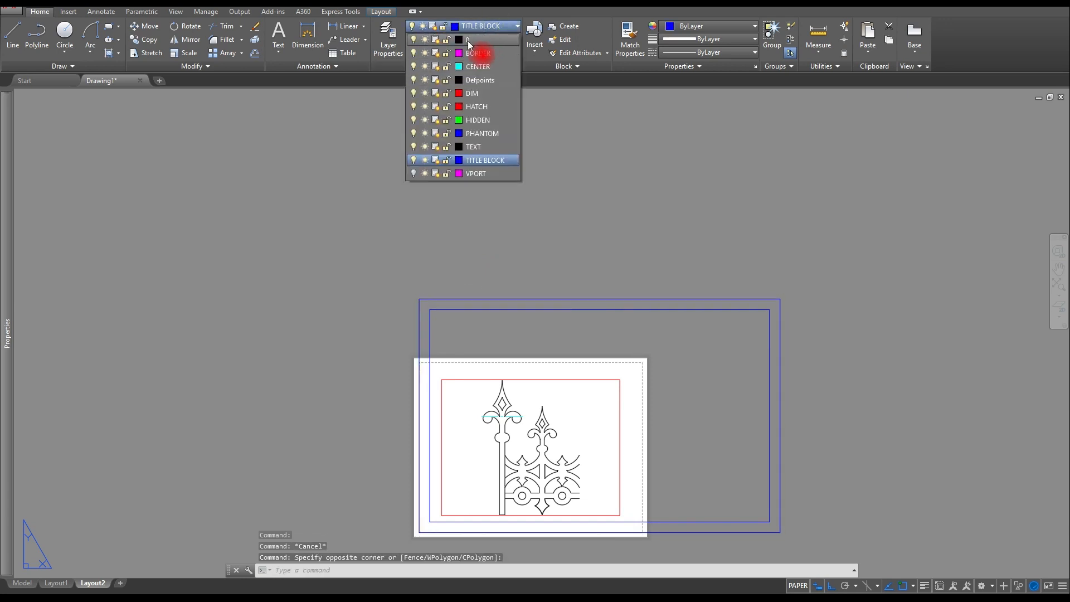
left_click(468, 56)
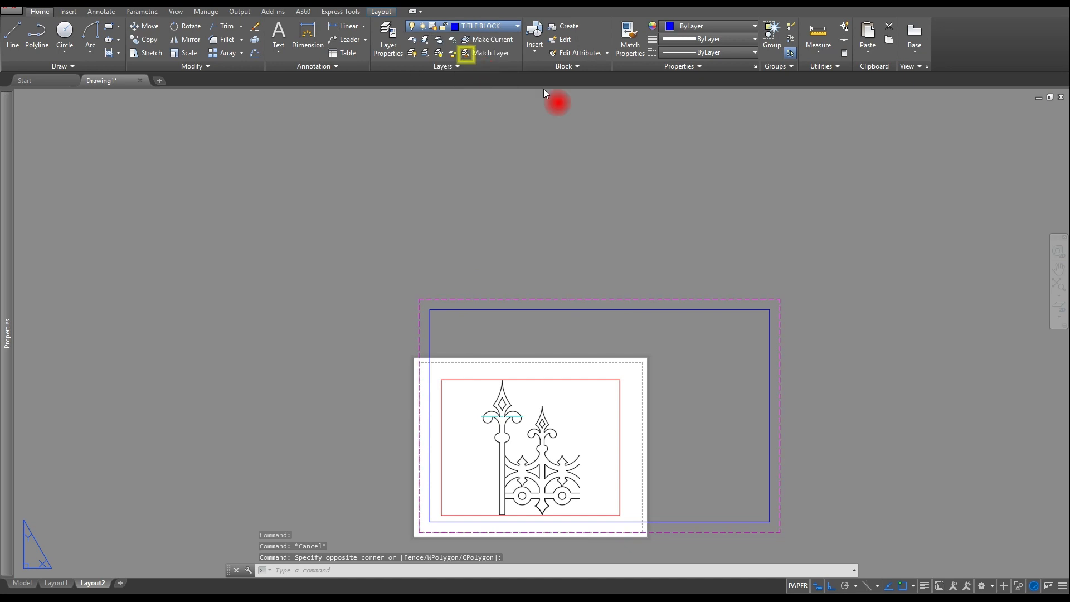
left_click(595, 390)
left_click(577, 374)
left_click(577, 374)
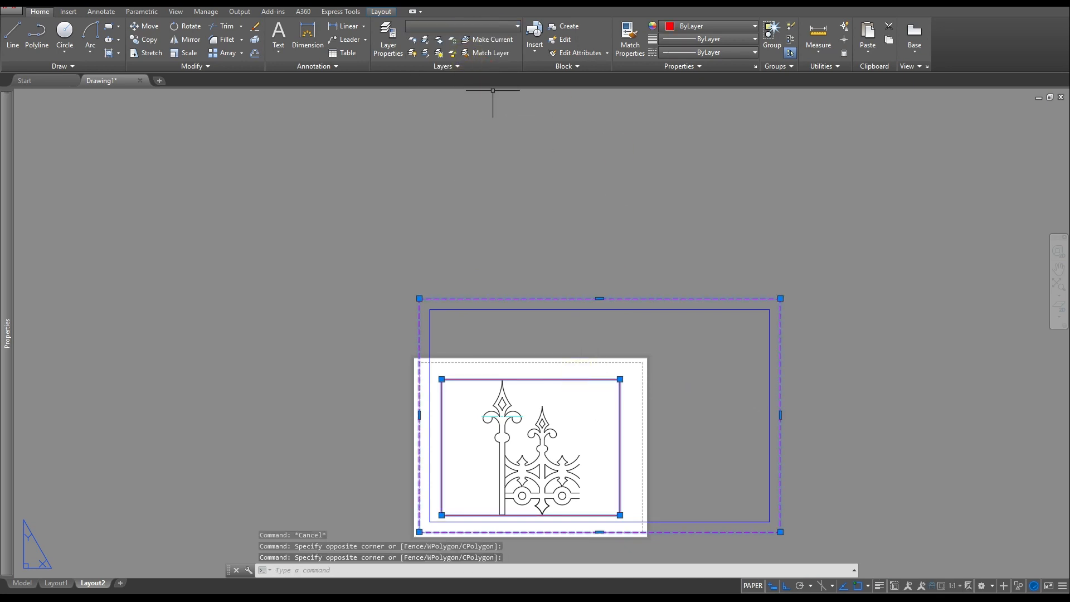
left_click(491, 26)
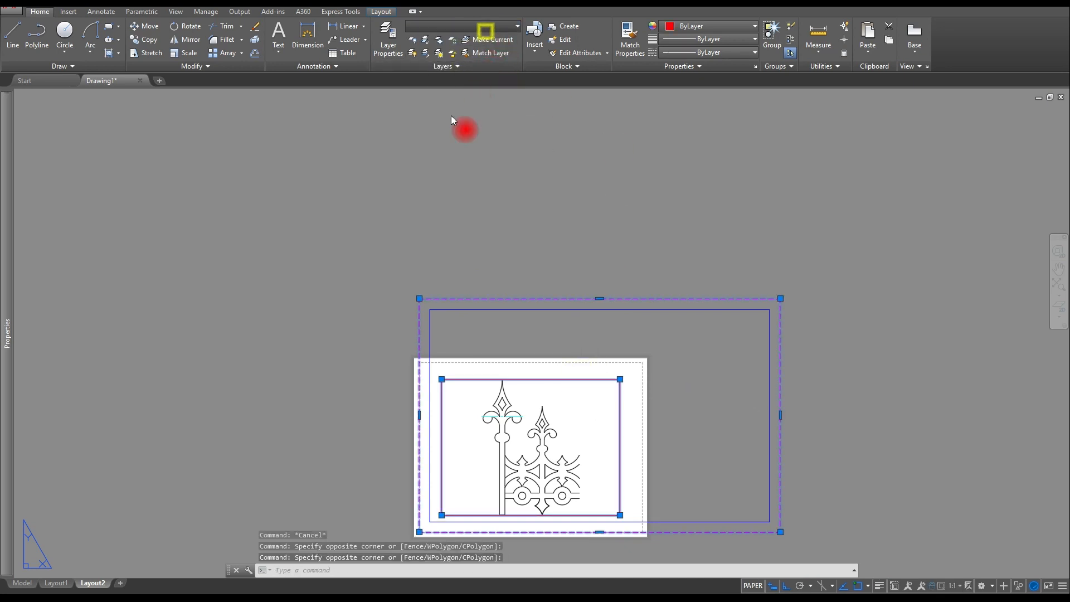
left_click(697, 361)
key("Escape")
key("Escape")
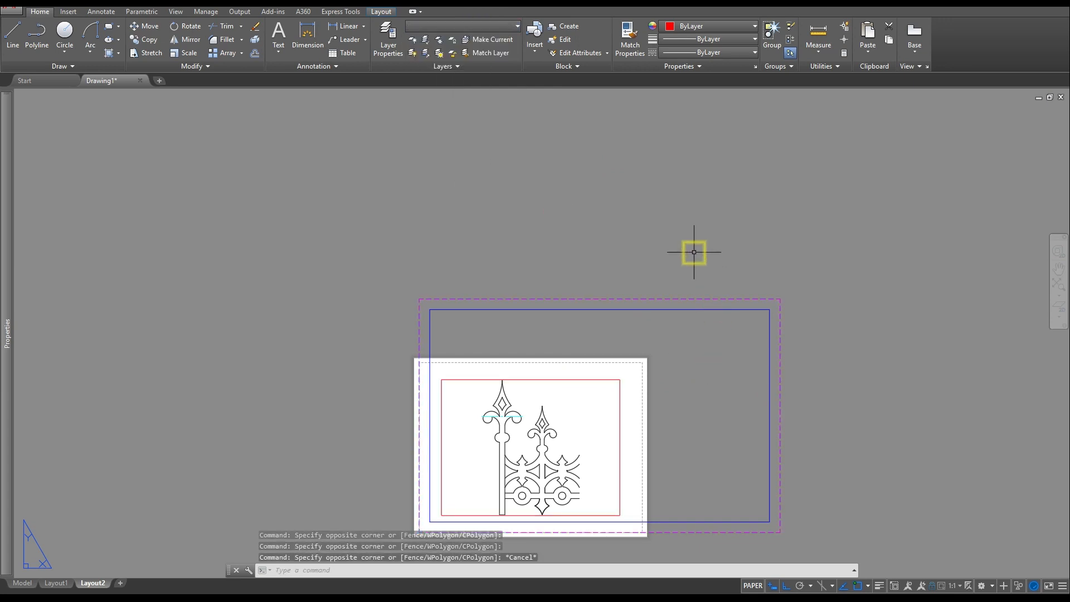
- Select the frame of the viewport around the fence
left_click(612, 380)
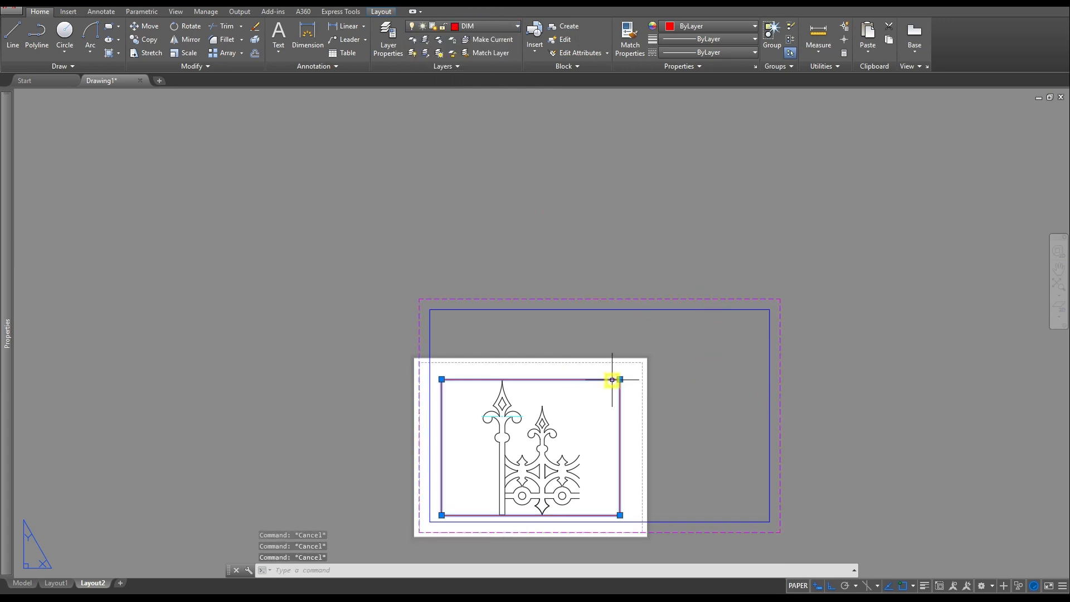
- Assign the selected viewport frame to the VPORT layer and clear the selection
left_click(492, 25)
left_click(485, 174)
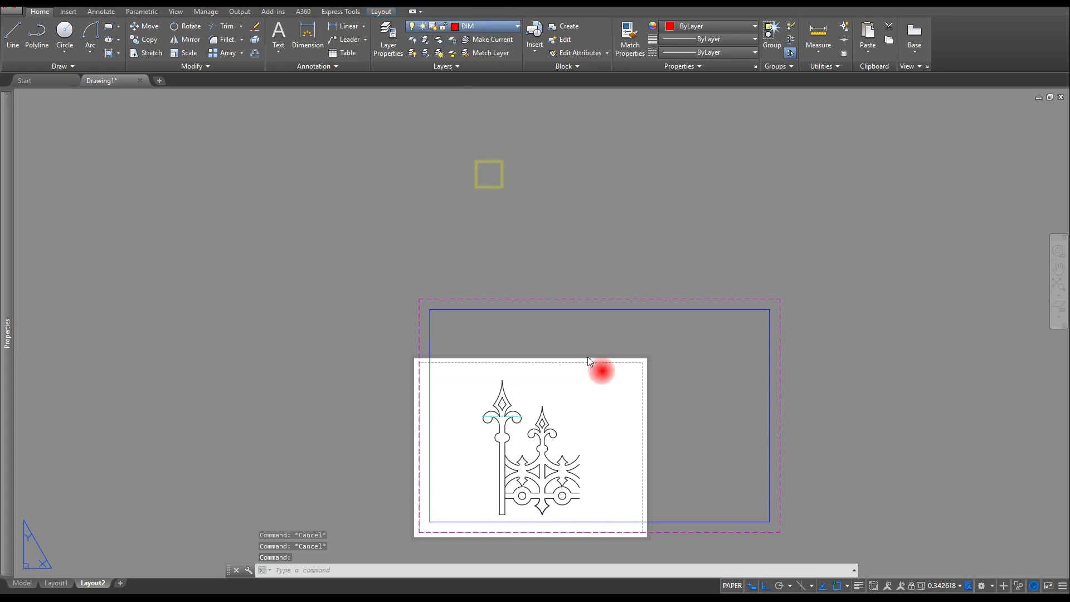
key("Escape")
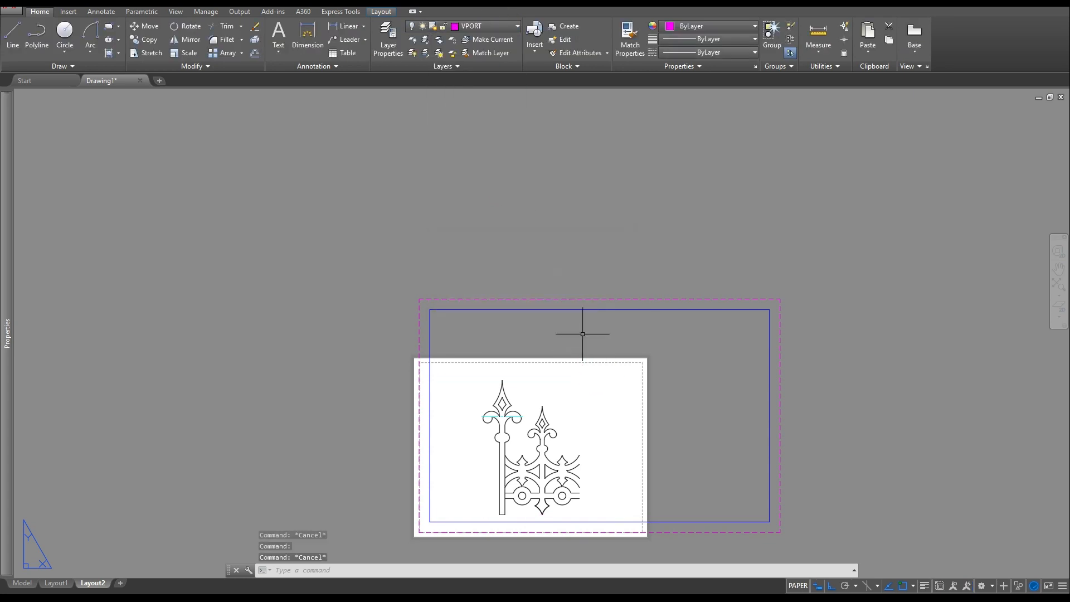
- Turn on the VPORT layer so the viewport frame is displayed
left_click(485, 27)
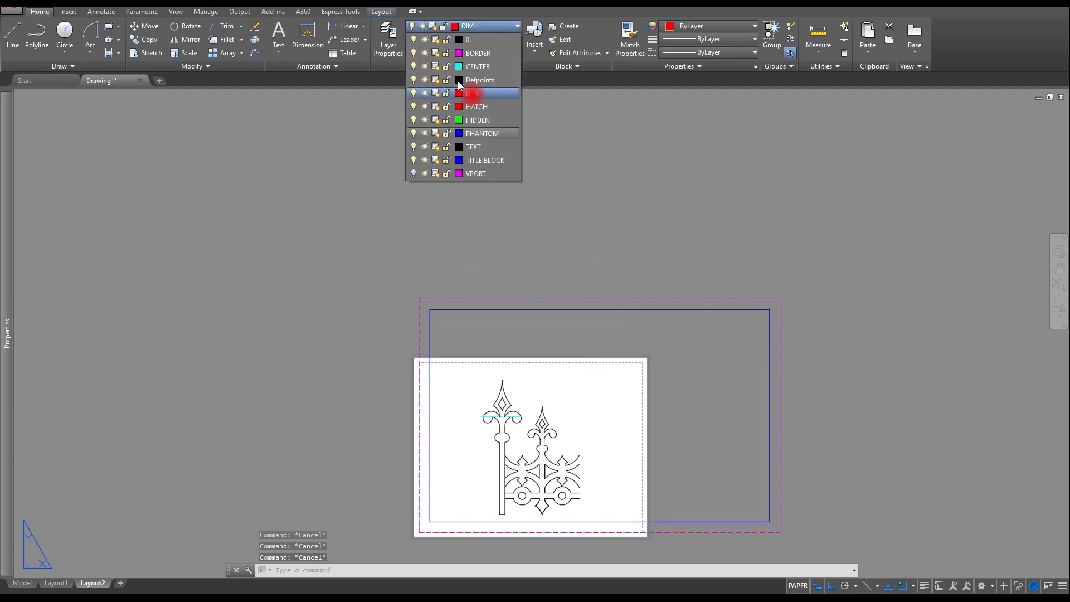
left_click(413, 172)
left_click(588, 355)
key("Escape")
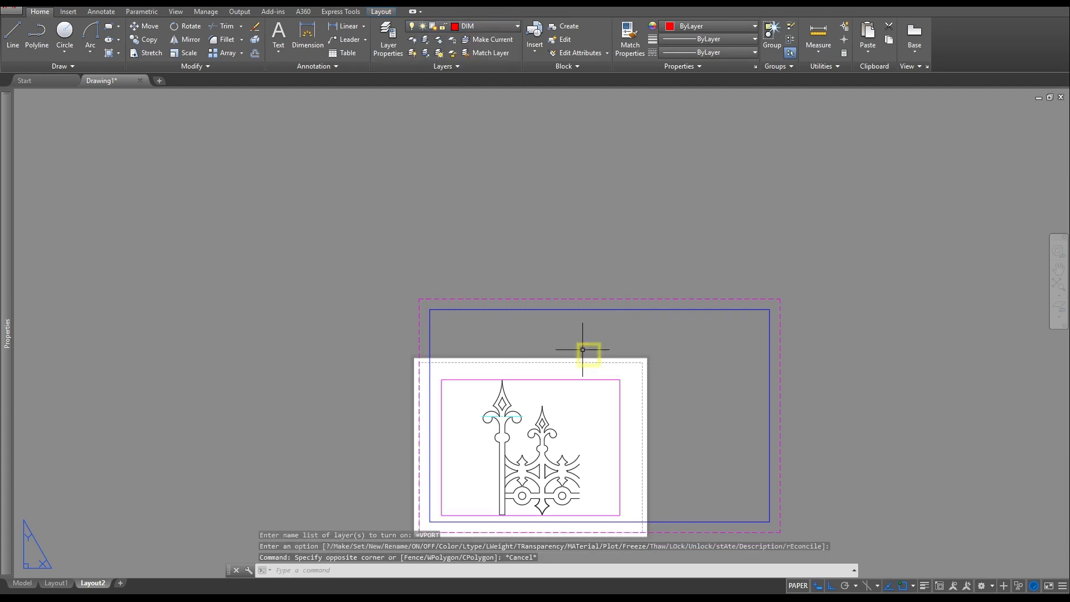
- Apply Layout1's page setup (DWG To PDF, 17 x 11 inches landscape) to Layout2
left_click(382, 12)
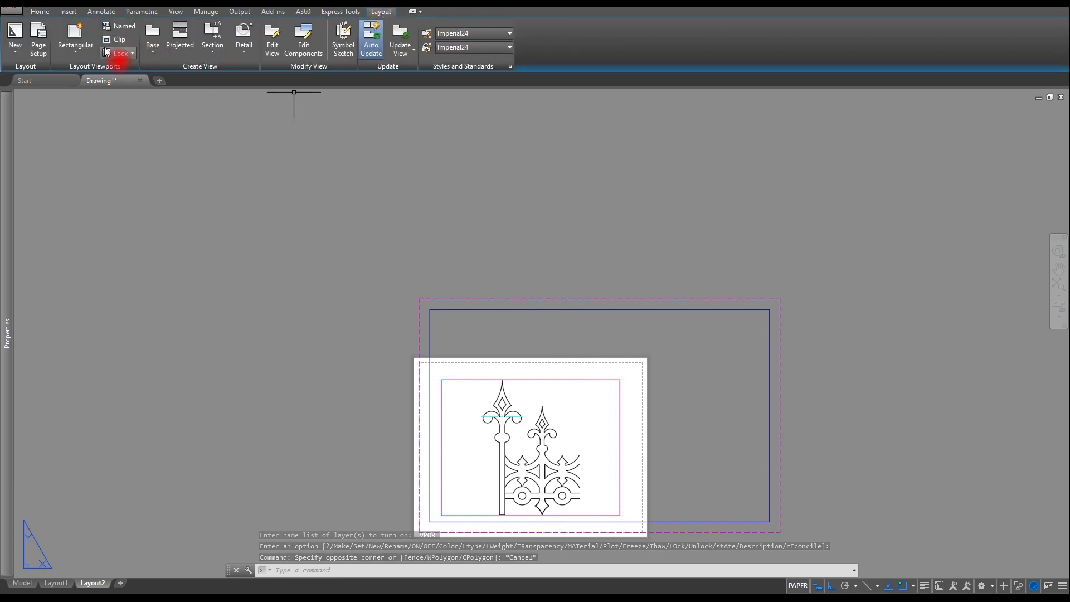
left_click(37, 45)
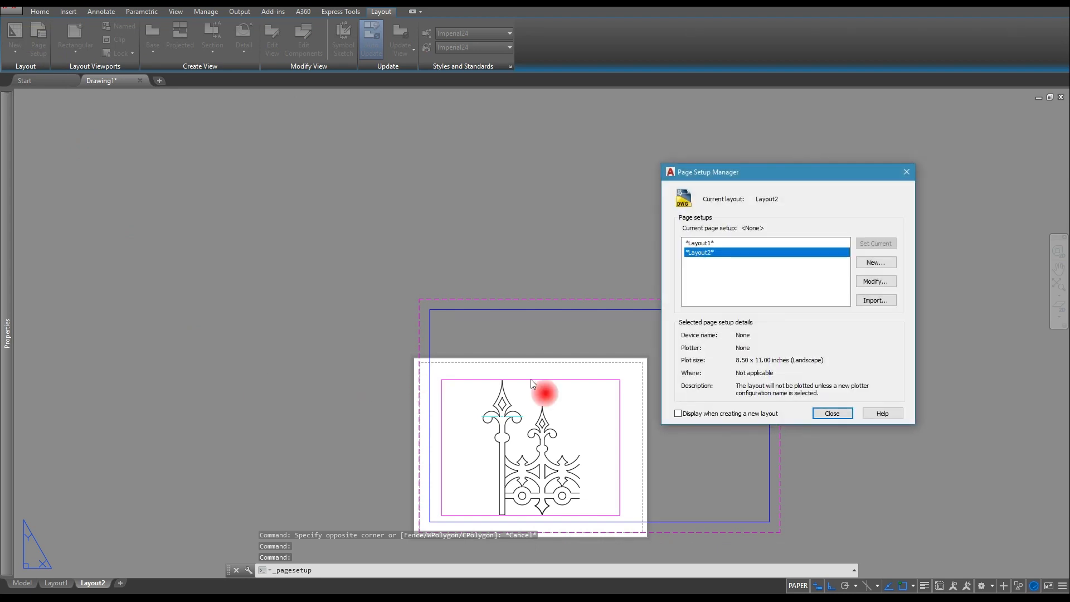
double_click(708, 242)
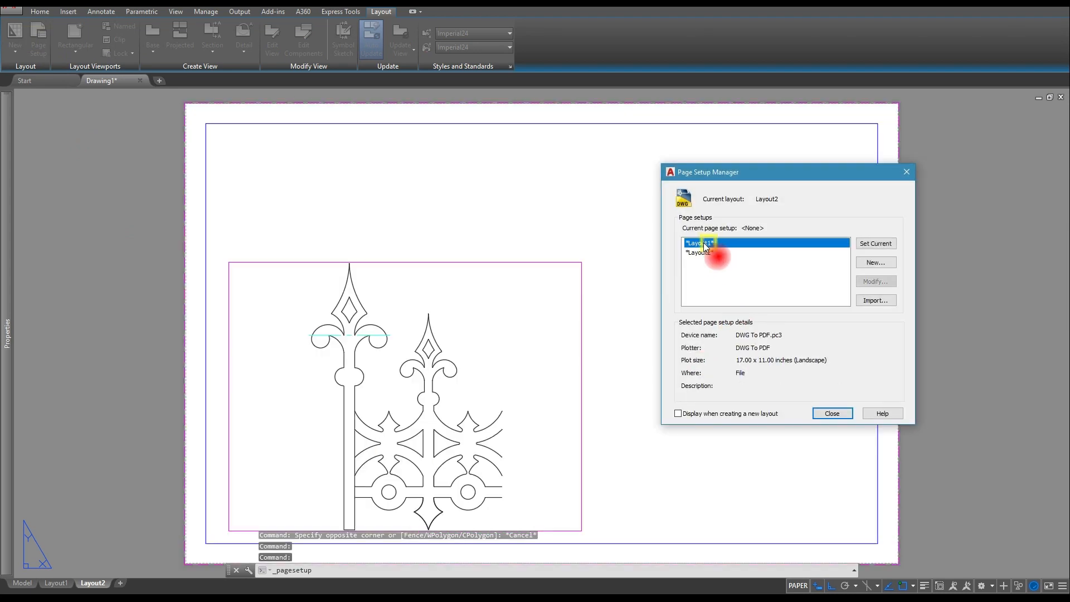
left_click(830, 413)
scroll(580, 413, "down", 4)
scroll(574, 390, "up", 2)
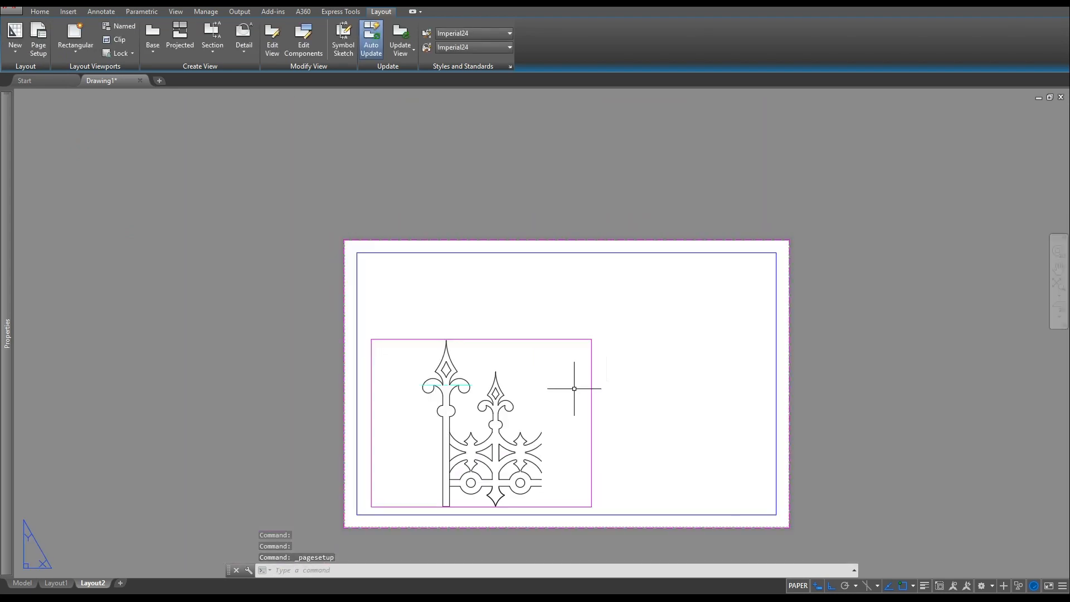
- Stretch the viewport's upper-right corner outward and upward, keeping the frame inside the blue sheet border
middle_click_drag(578, 382, 452, 342)
key("Escape")
key("Escape")
left_click(446, 290)
left_click(418, 311)
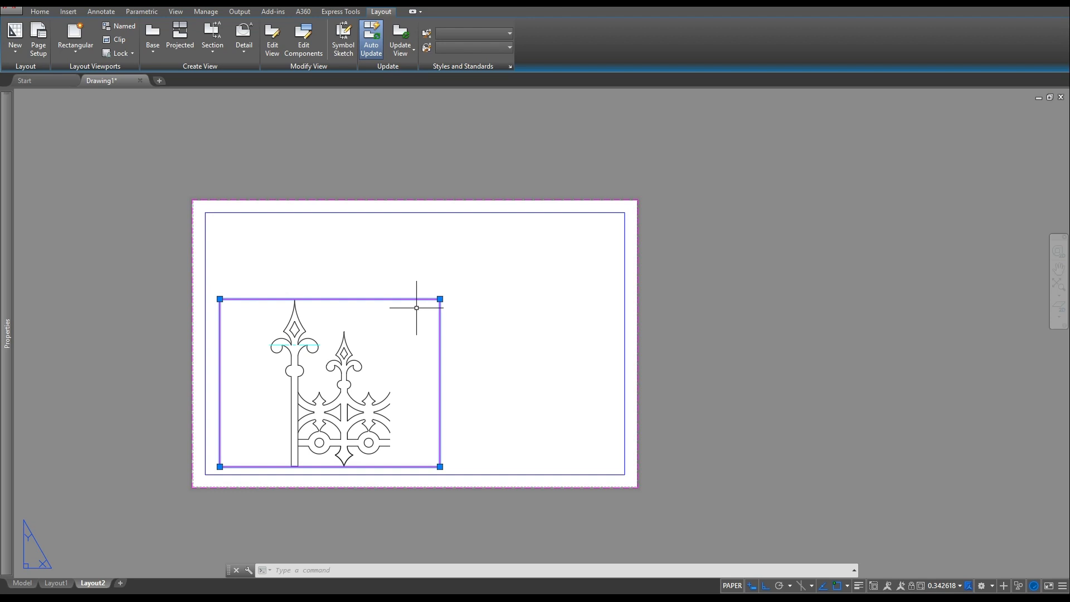
left_click(440, 299)
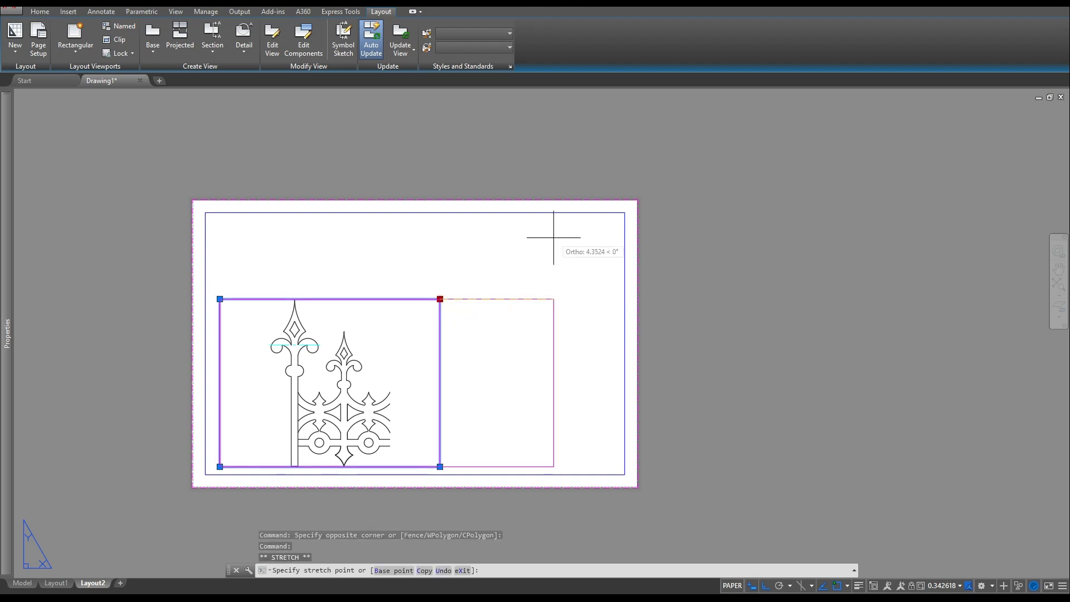
left_click(571, 263)
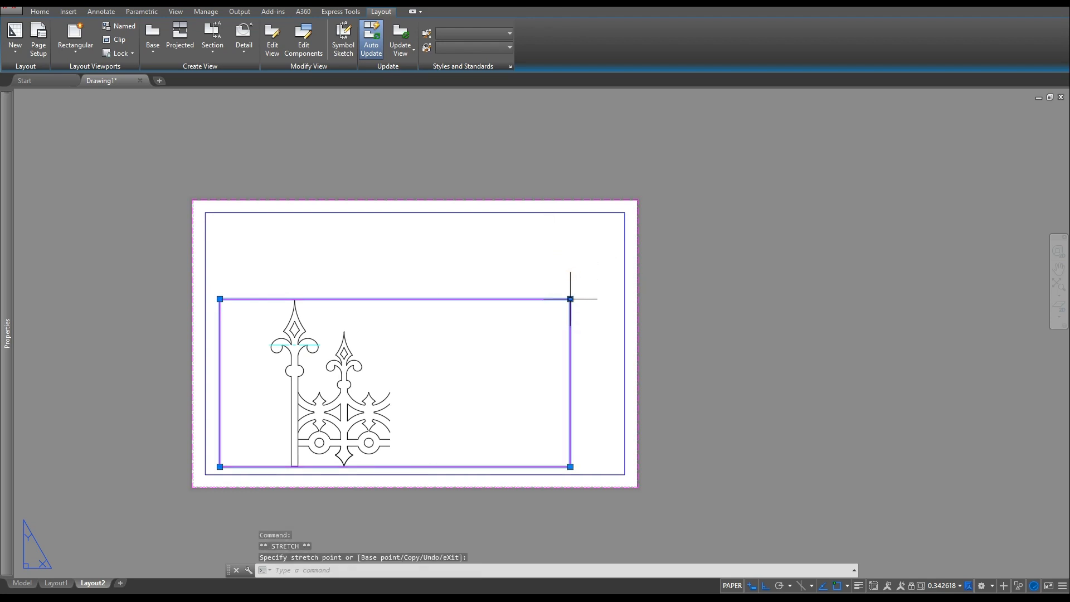
left_click(570, 229)
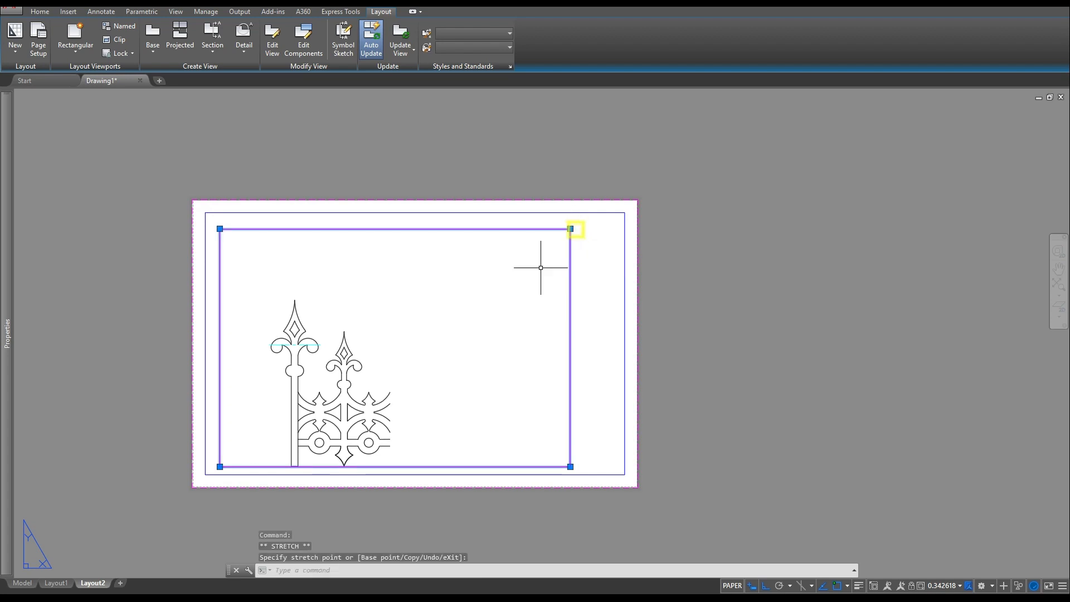
- Set the viewport scale to 1'-0" = 1'-0", centre the lower fence ornament in it, and return to paper space
double_click(435, 346)
scroll(425, 324, "up", 3)
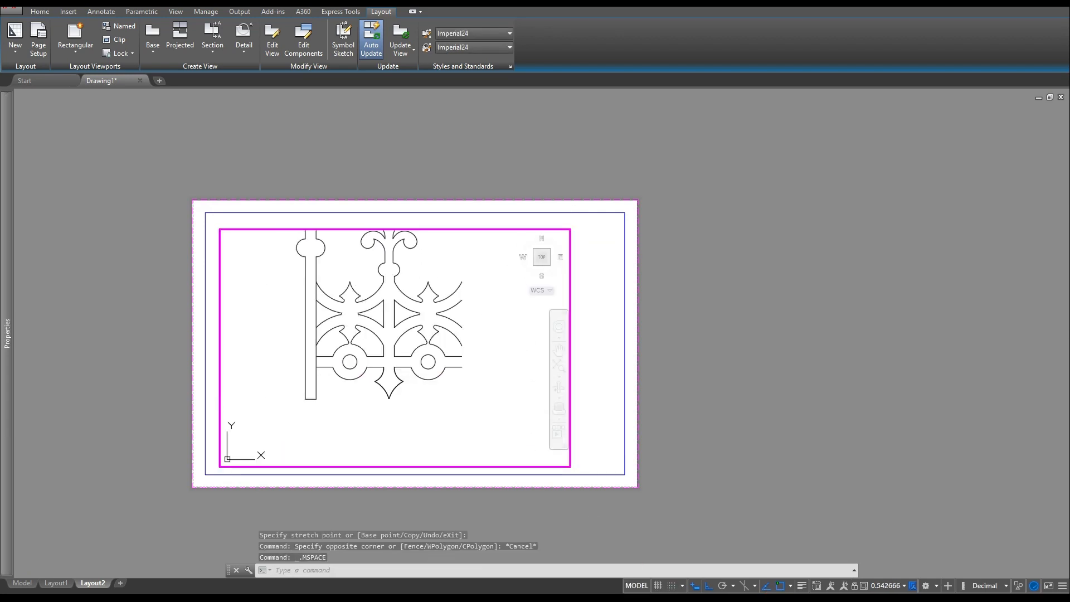
left_click(881, 587)
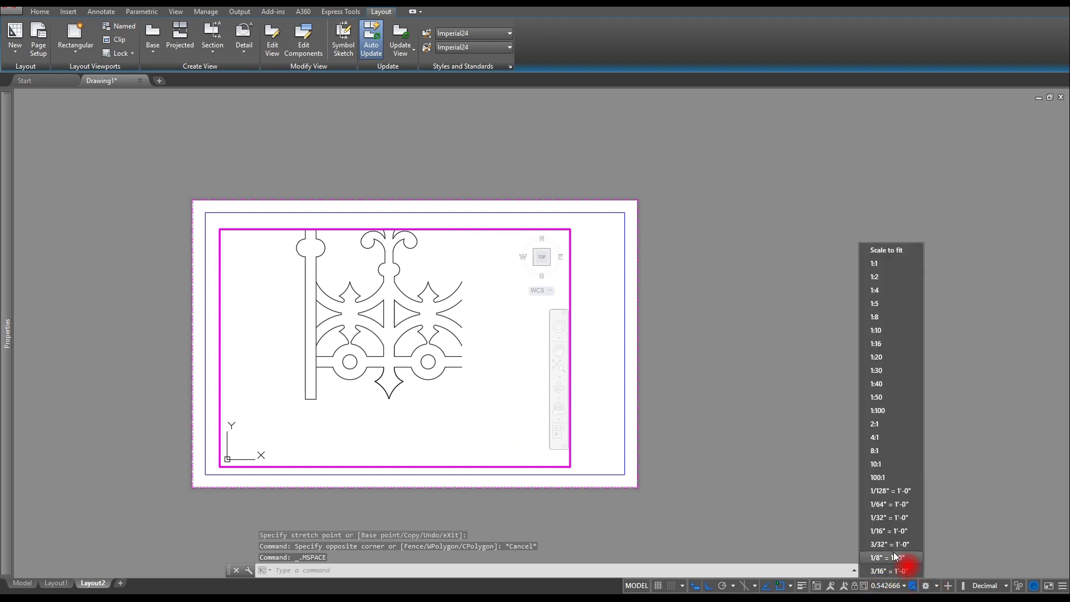
scroll(886, 524, "down", 4)
left_click(880, 557)
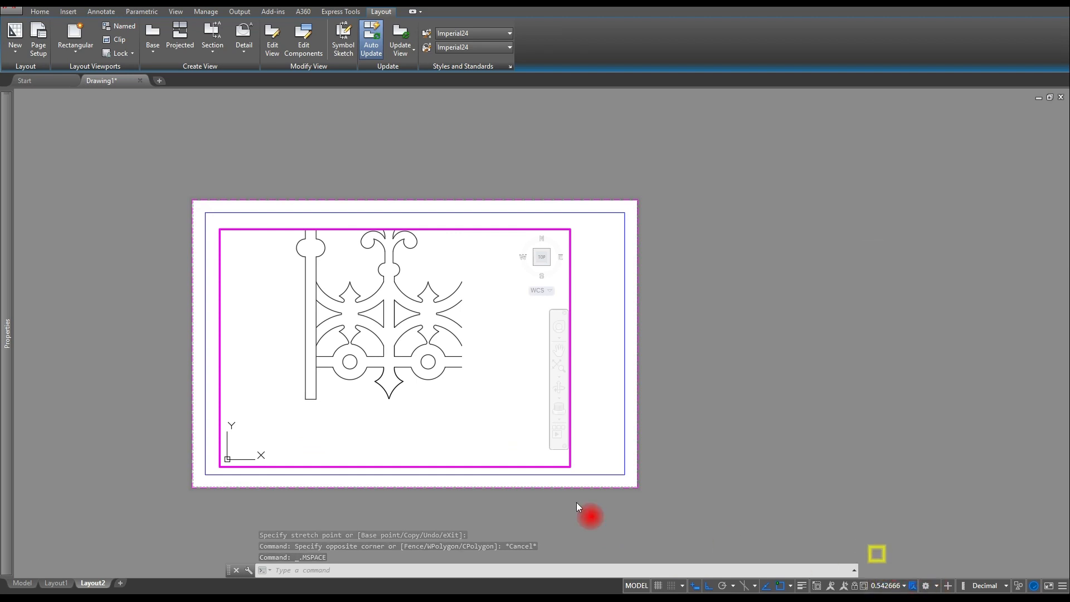
mouse_move(361, 312)
middle_mouse_down()
mouse_move(373, 340)
mouse_move(379, 335)
middle_mouse_up()
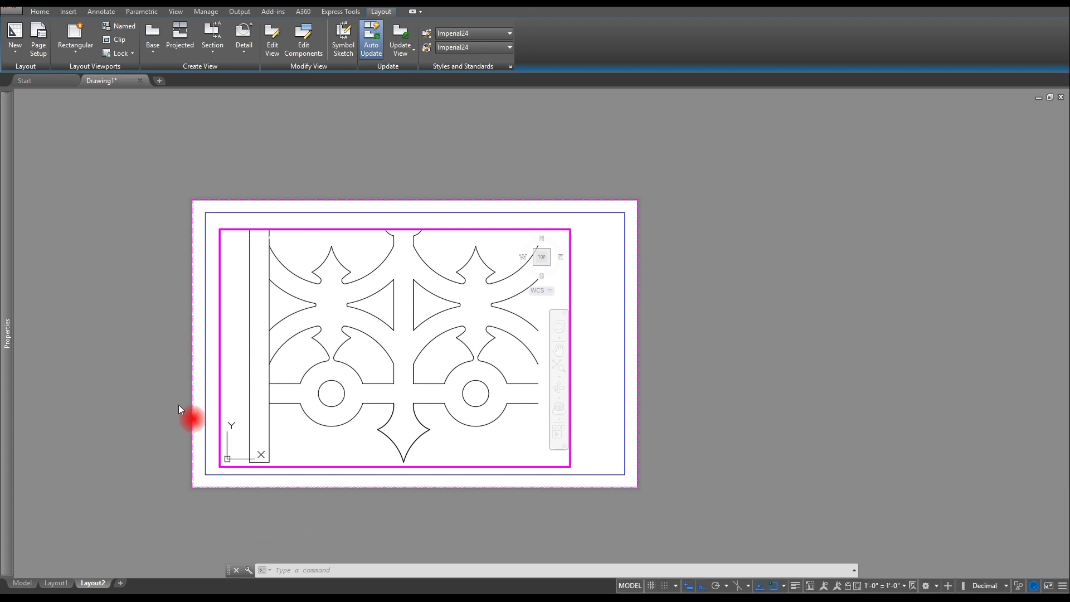
double_click(202, 419)
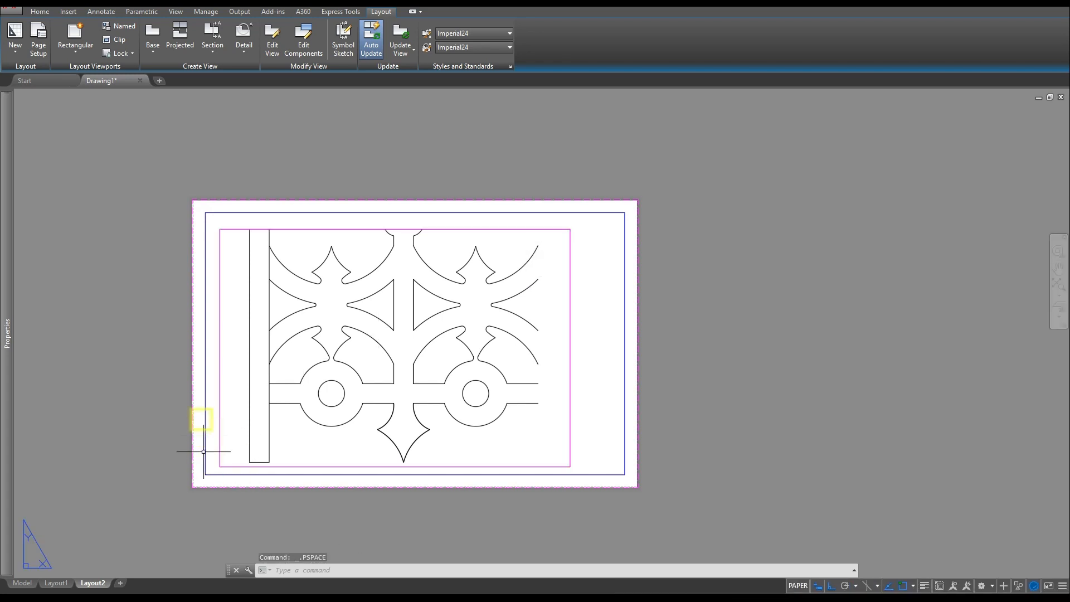
- Stretch the viewport's lower-left corner inward to the post's right edge to crop the post from view
left_click(220, 468)
left_click(215, 454)
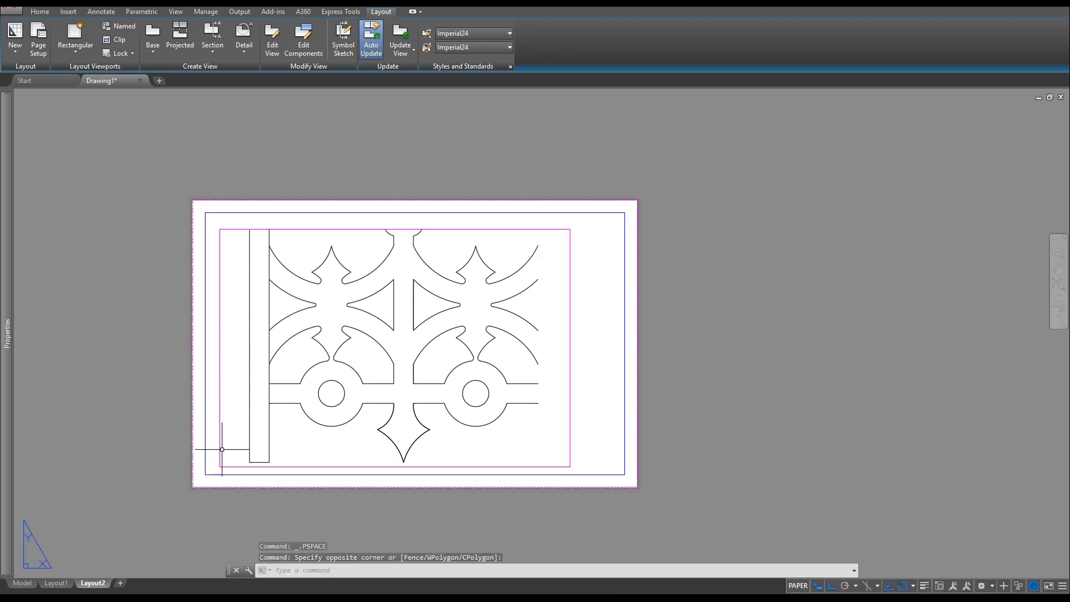
left_click(234, 426)
left_click(218, 456)
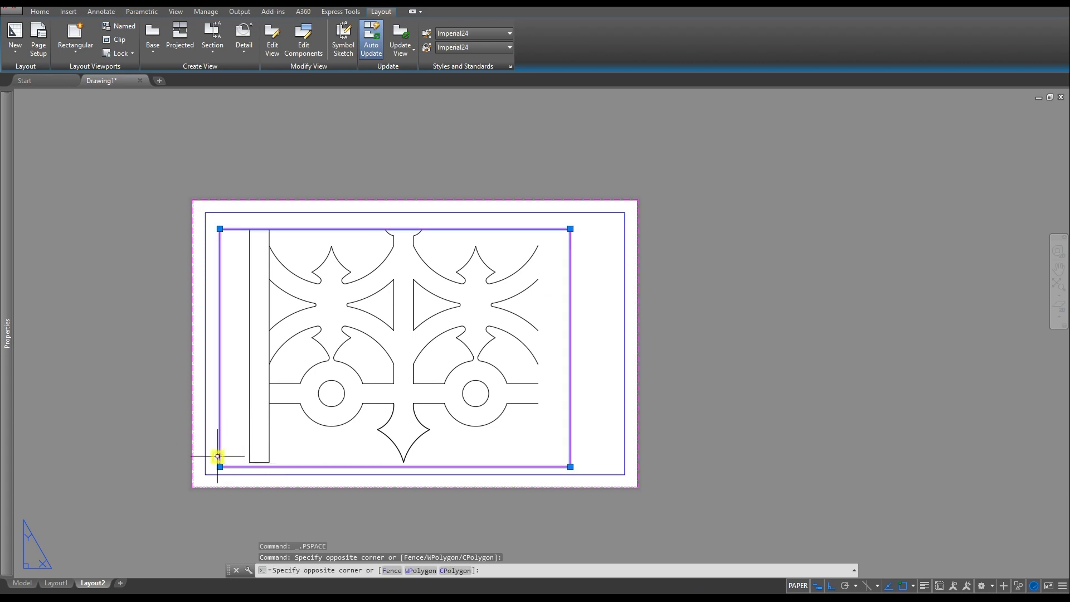
left_click(219, 467)
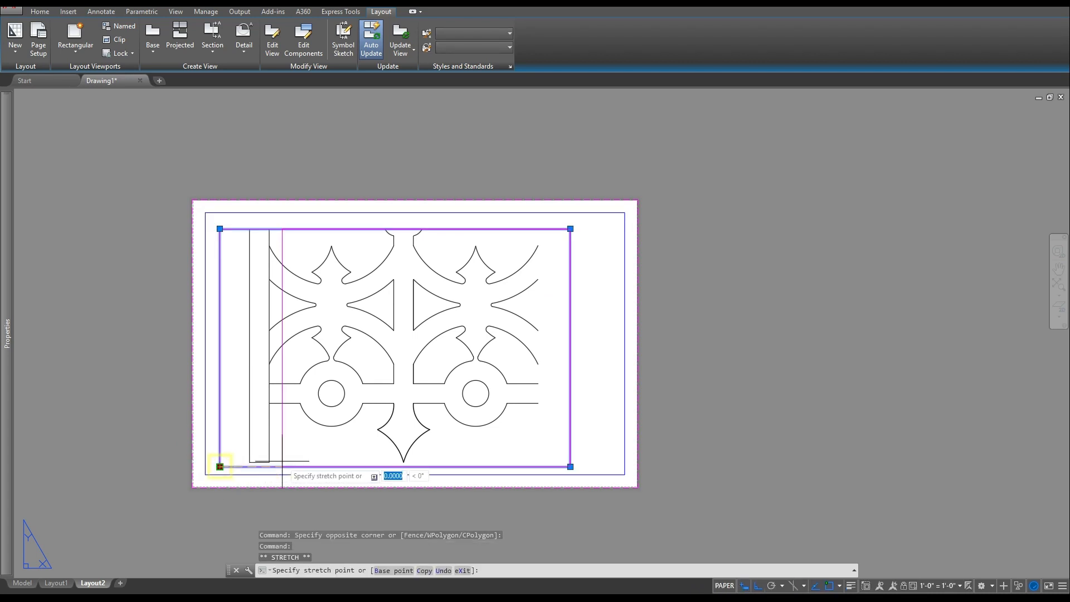
left_click(271, 462)
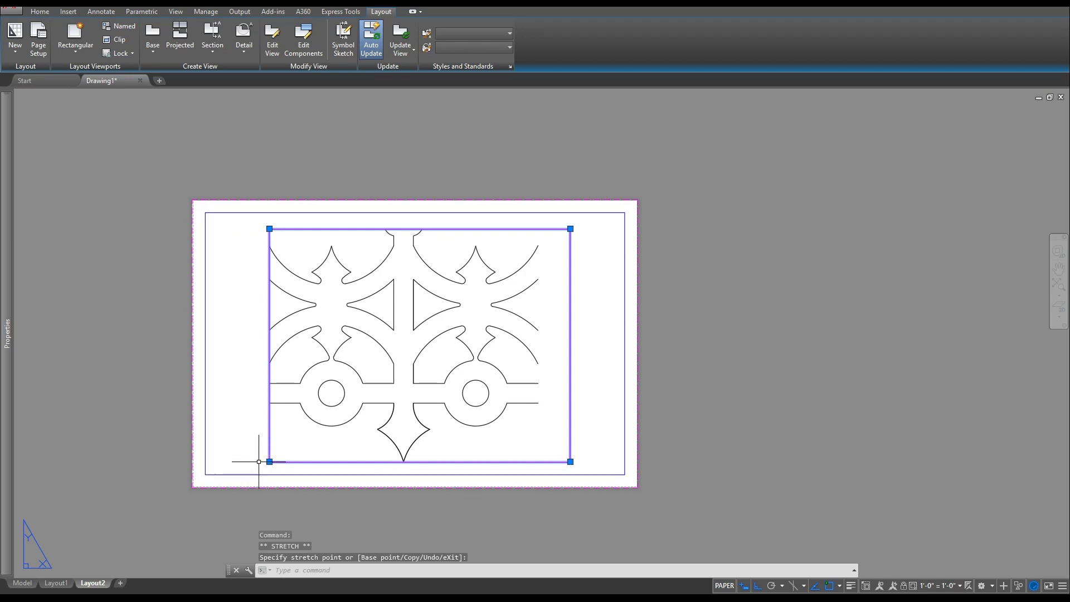
- Stretch the viewport's bottom edge slightly below the pointed tip of the lower ornament
scroll(358, 466, "up", 4)
scroll(504, 474, "up", 5)
scroll(323, 437, "down", 8)
scroll(228, 459, "up", 2)
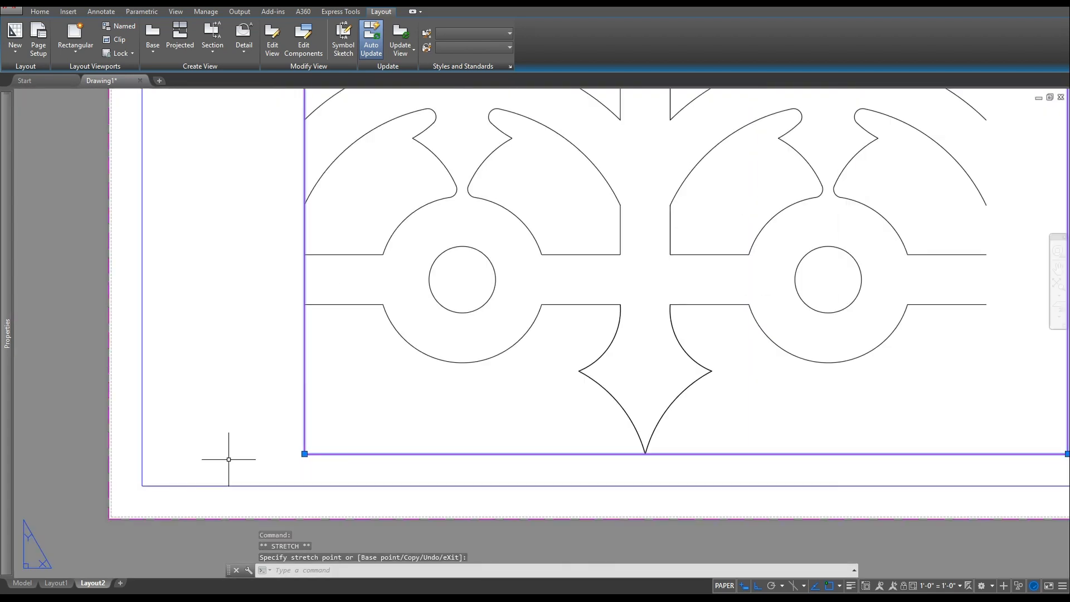
left_click(304, 453)
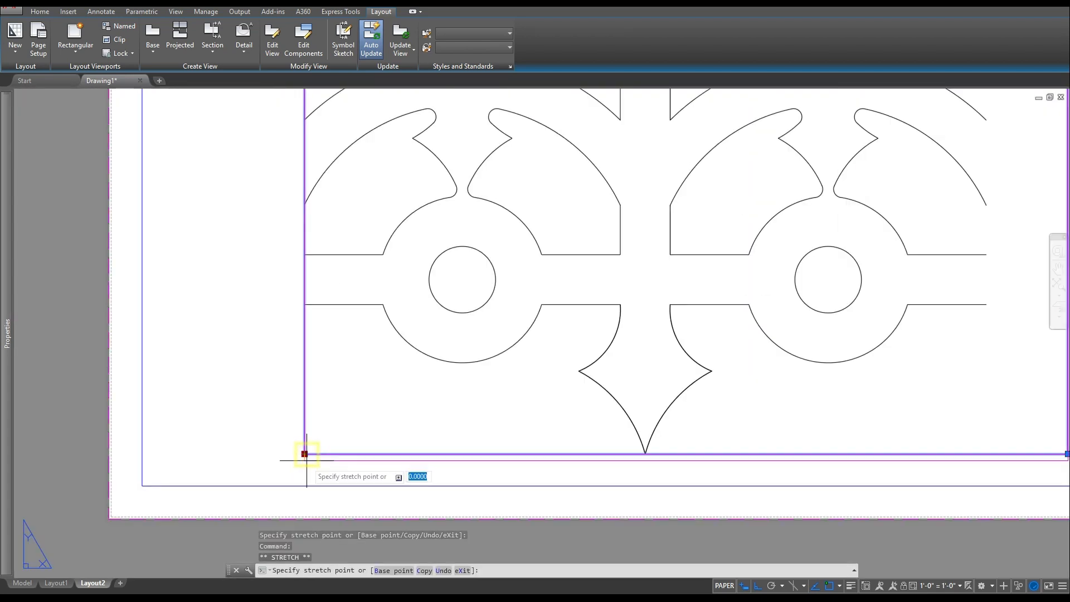
left_click(306, 462)
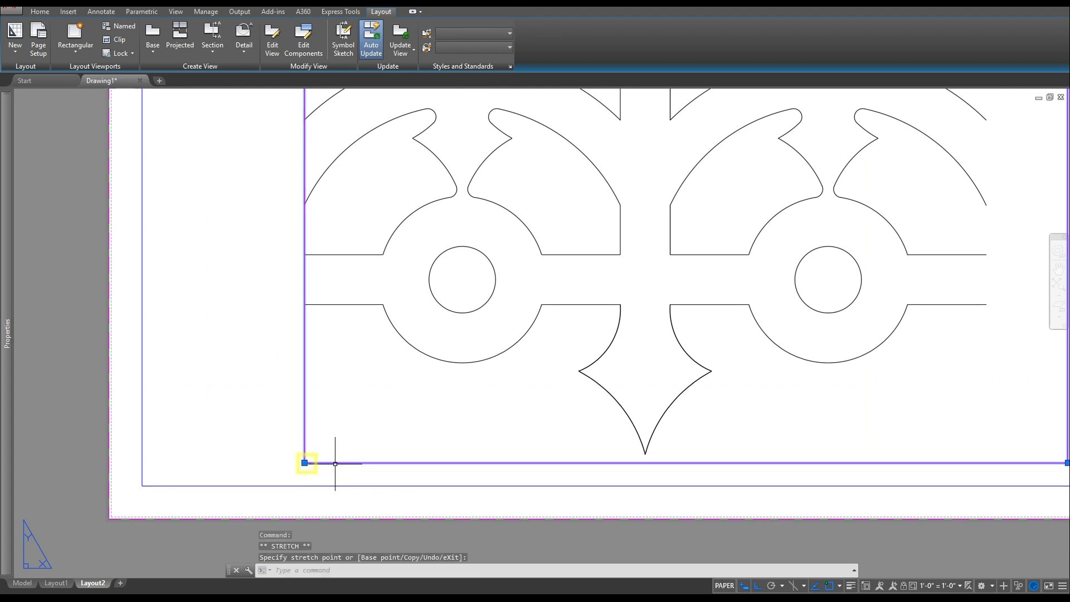
- Stretch the viewport's top edge upward until it includes the whole rounded collar of the centre picket, then deselect it
scroll(346, 466, "down", 5)
scroll(473, 453, "up", 3)
scroll(470, 456, "down", 4)
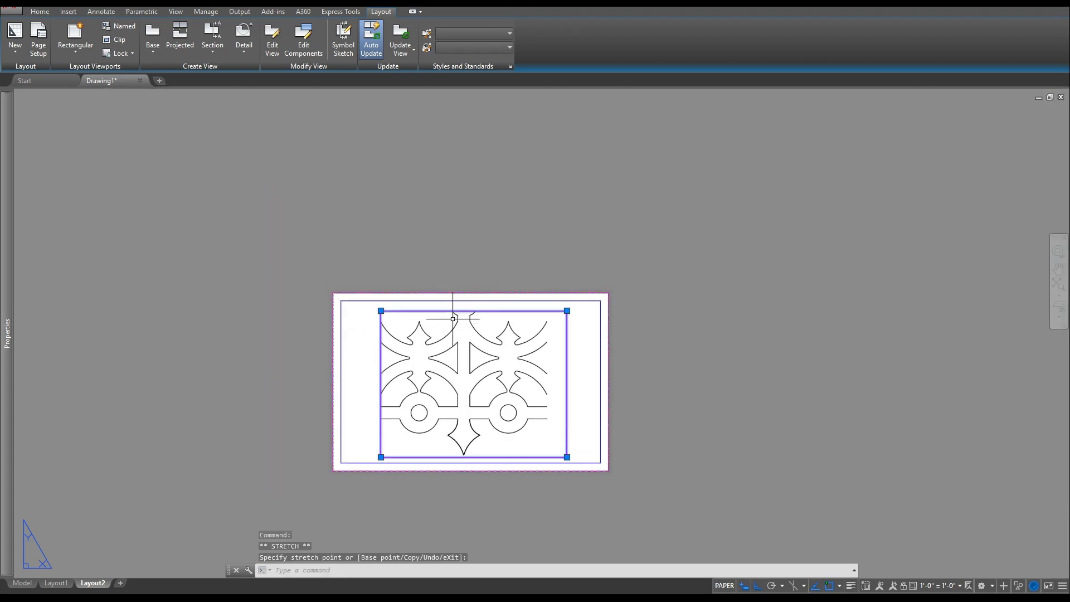
scroll(552, 313, "up", 2)
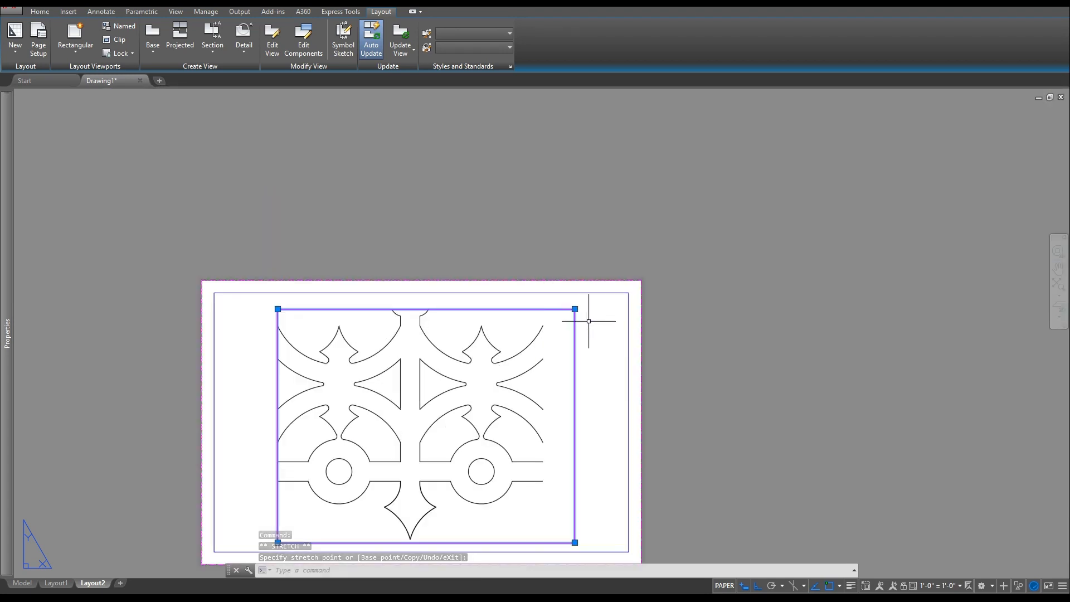
middle_click_drag(429, 305, 432, 411)
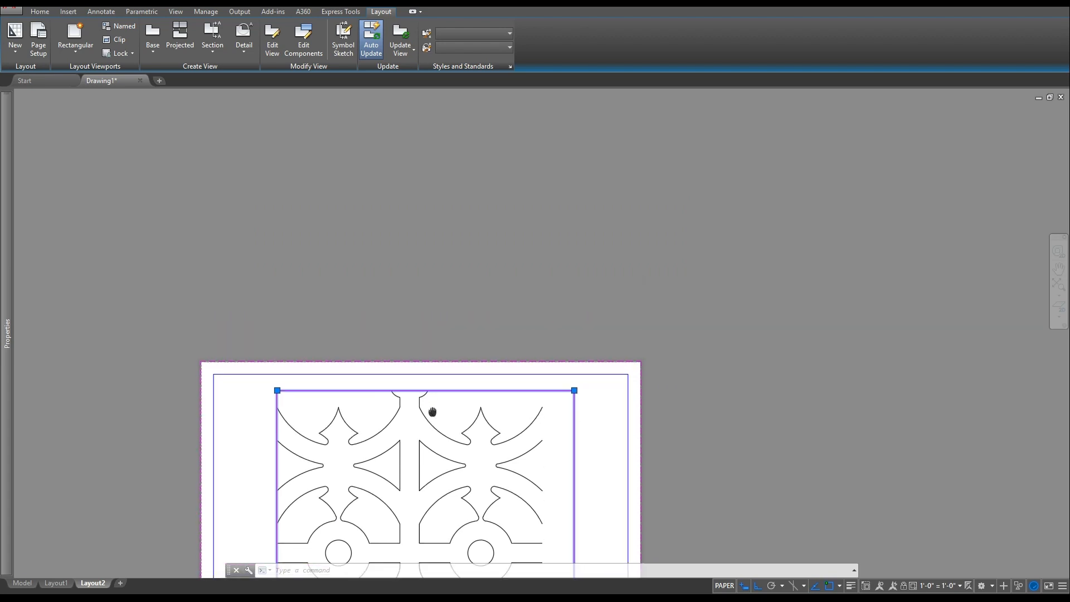
scroll(280, 393, "up", 4)
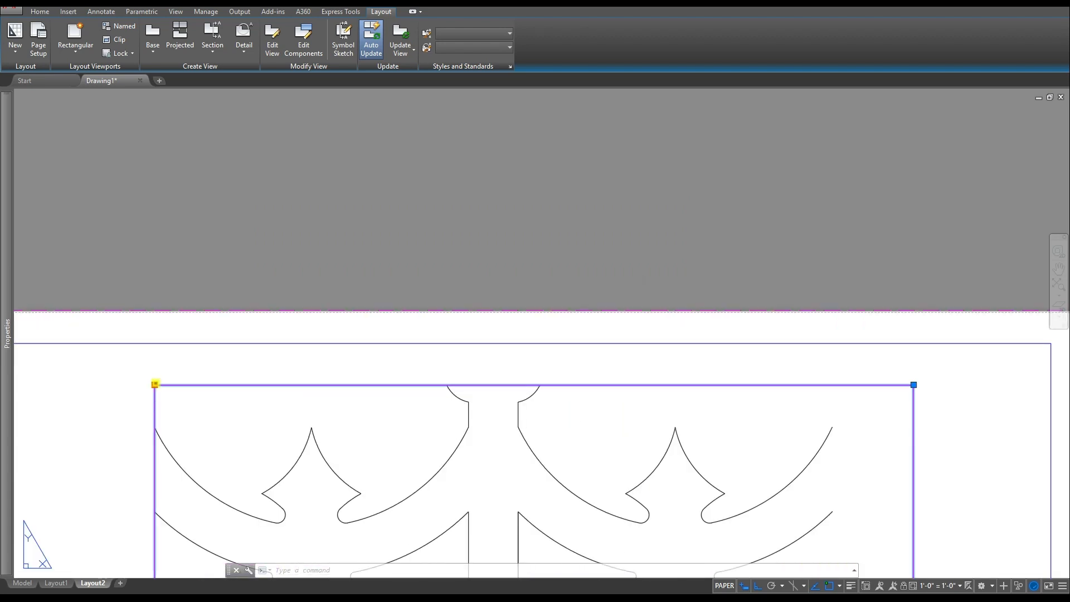
left_click(154, 385)
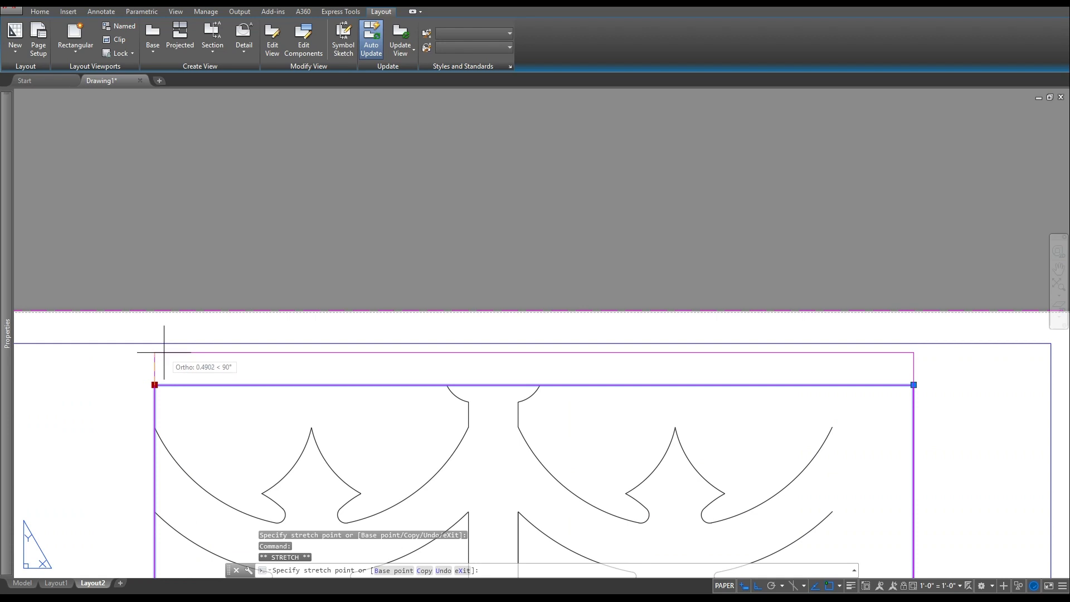
left_click(164, 352)
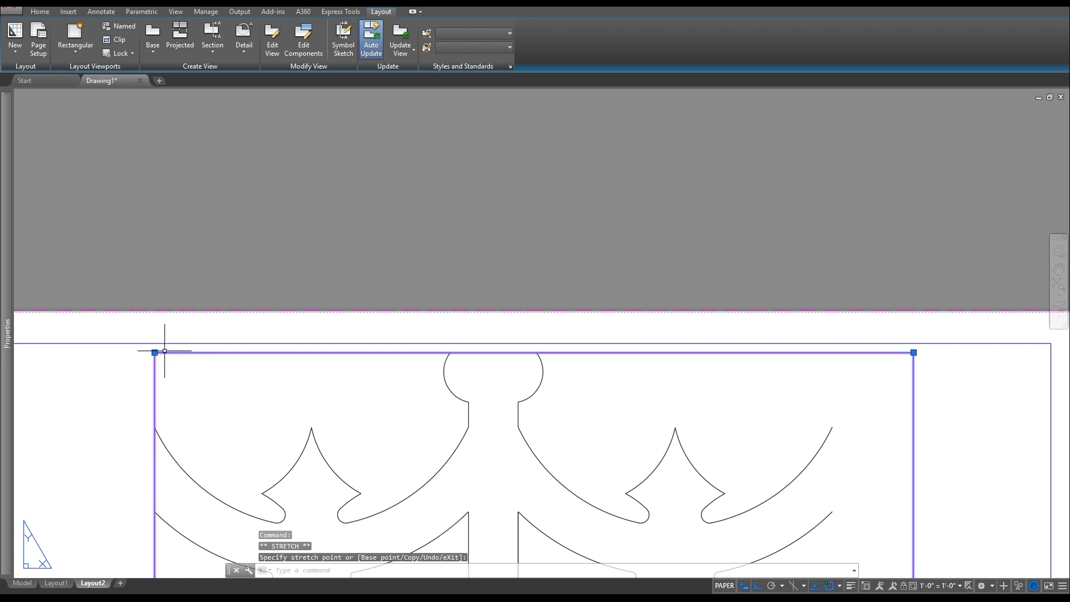
left_click(155, 352)
left_click(152, 335)
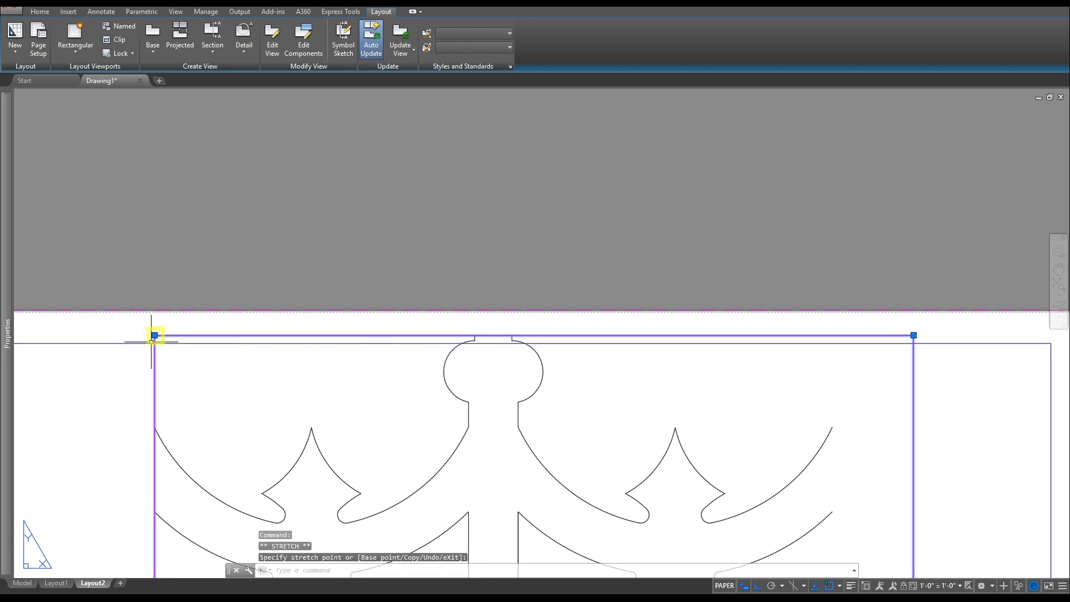
scroll(156, 372, "down", 3)
middle_click_drag(173, 422, 196, 310)
scroll(361, 425, "up", 2)
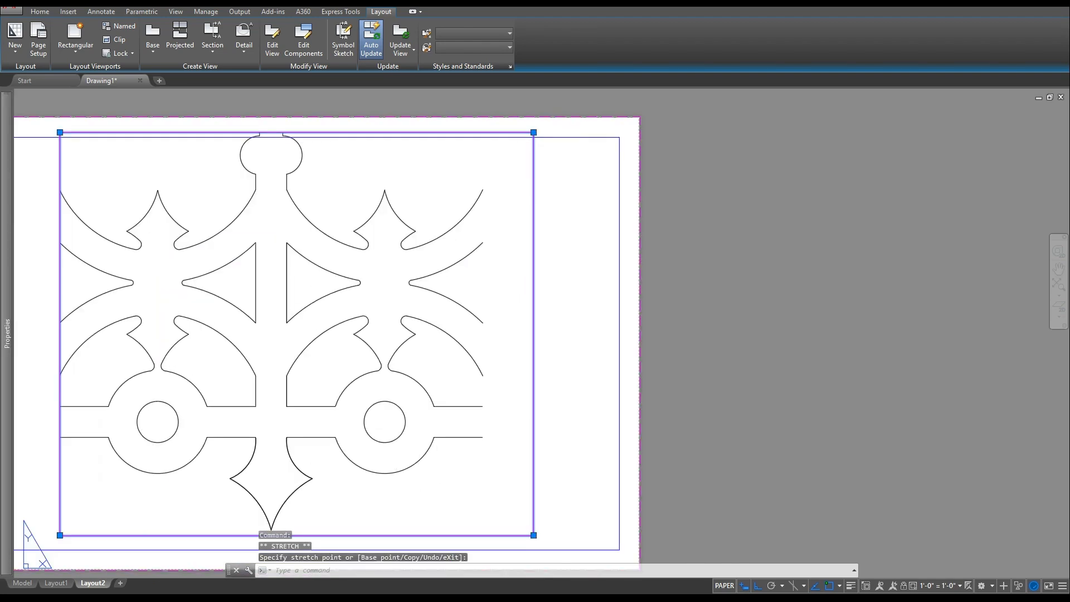
key("Escape")
scroll(457, 454, "down", 3)
key("Escape")
- Move the viewport straight down until its upper edge sits just inside the title block border
scroll(491, 434, "up", 2)
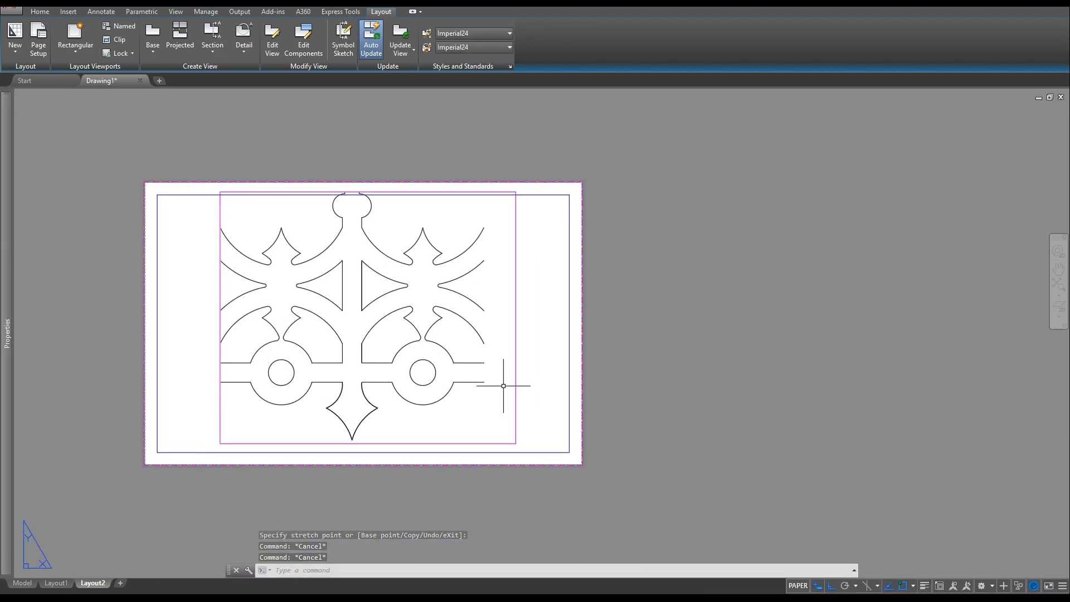
key("Escape")
type("m")
key("Return")
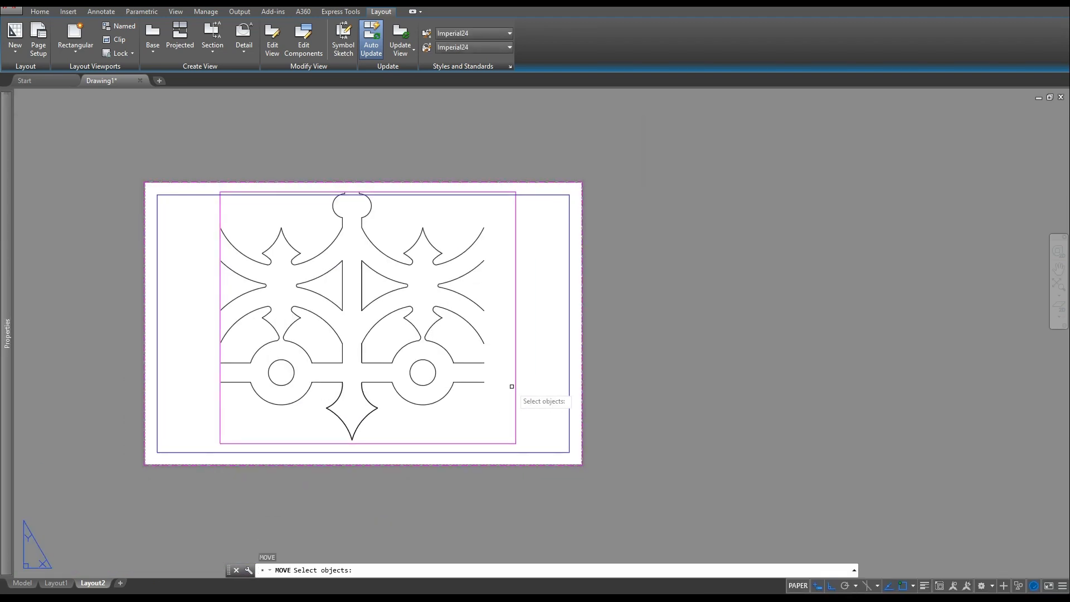
left_click(513, 386)
key("Return")
left_click(673, 343)
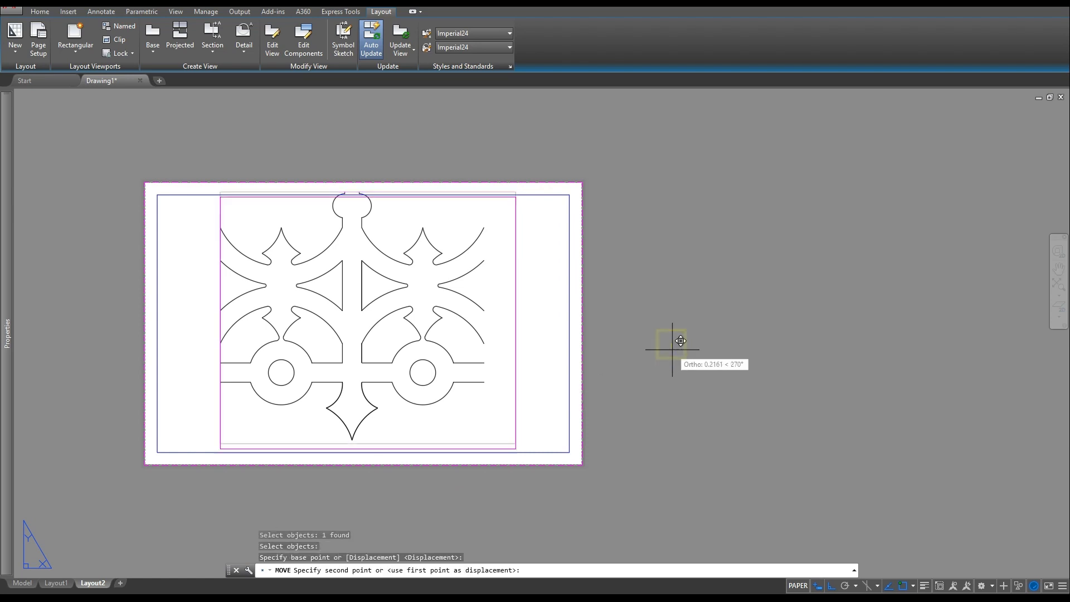
left_click(673, 352)
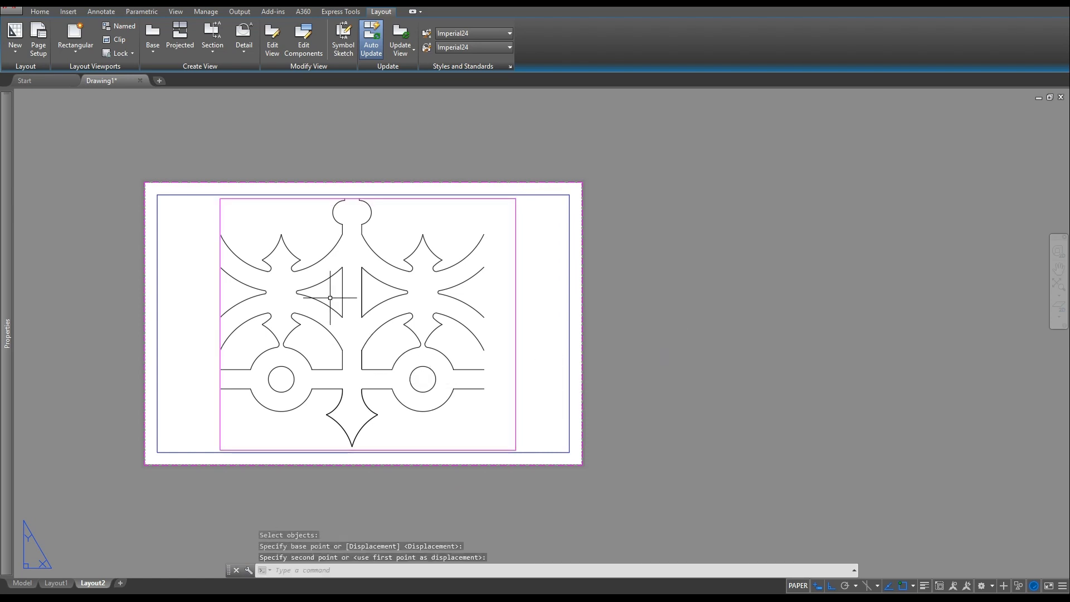
left_click(191, 289)
key("Escape")
key("Escape")
key("Escape")
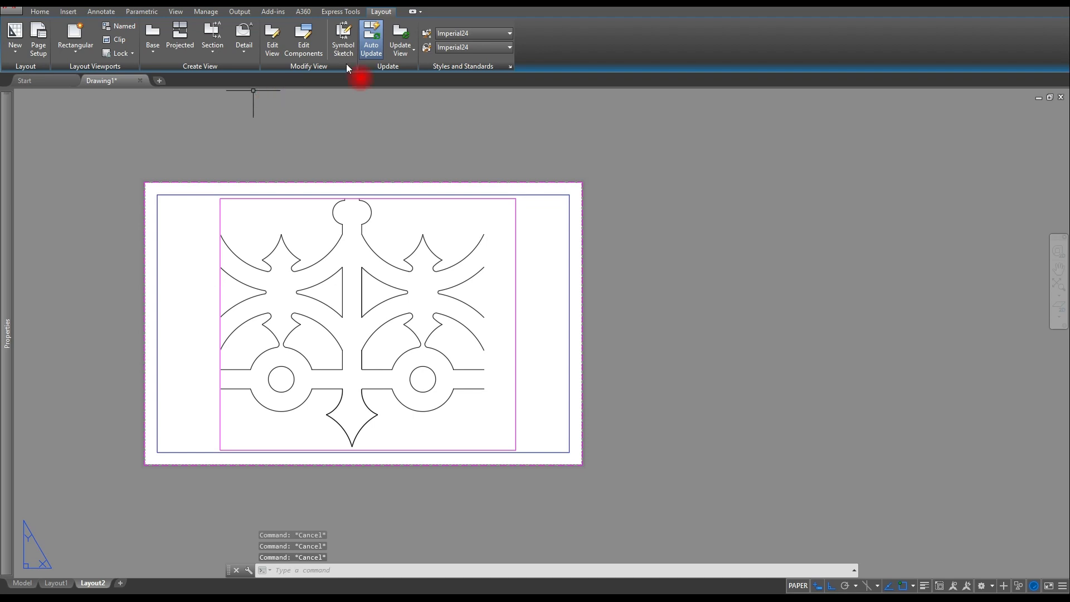
- Make layer 0 current and turn off the VPORT layer to hide the viewport frame
left_click(34, 12)
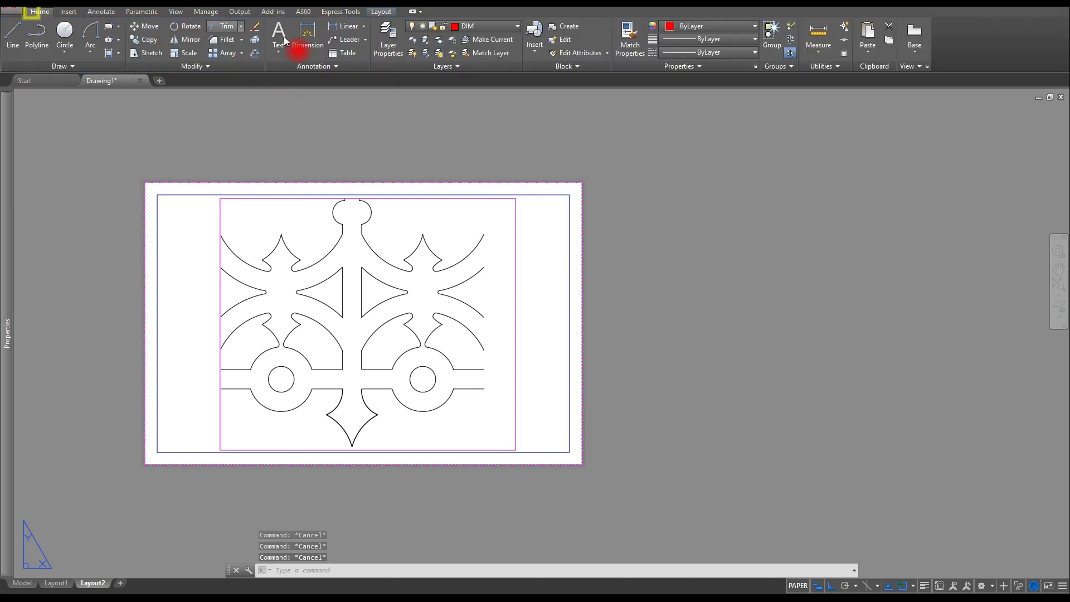
left_click(488, 27)
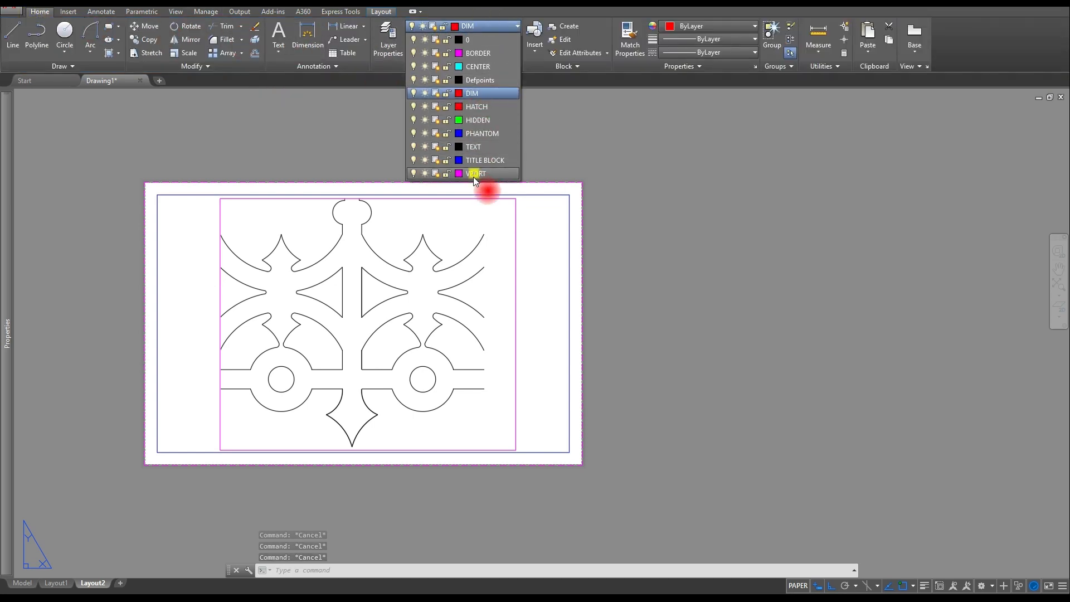
left_click(473, 174)
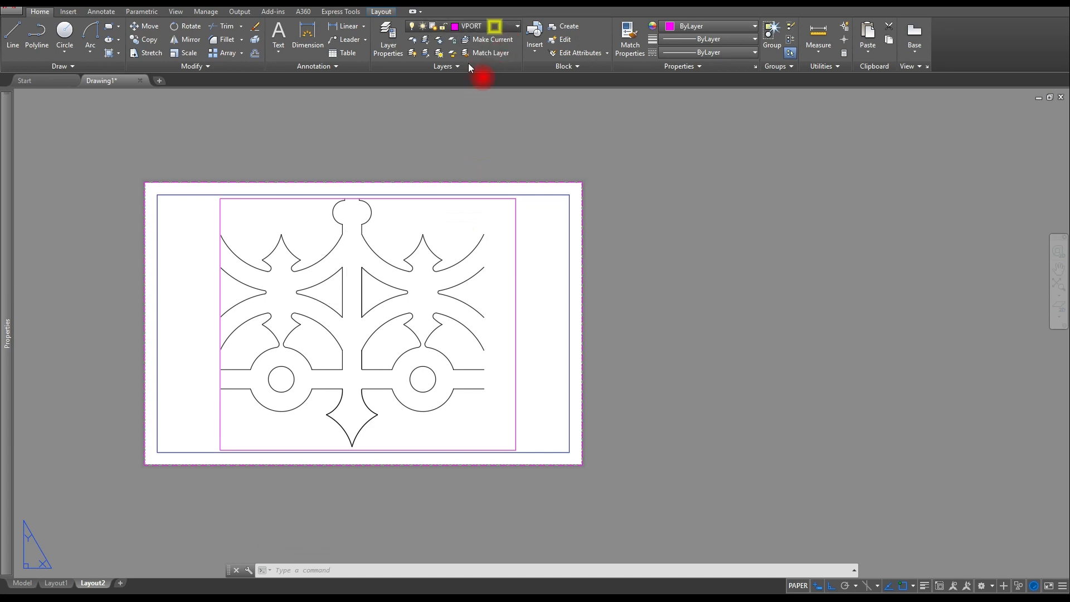
left_click(480, 26)
left_click(471, 40)
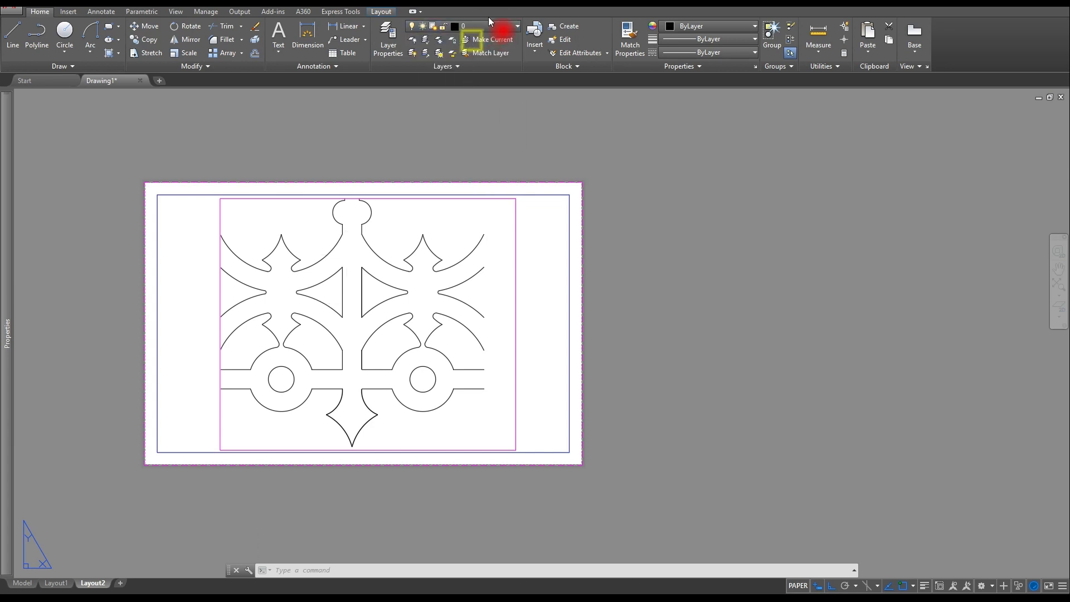
left_click(468, 26)
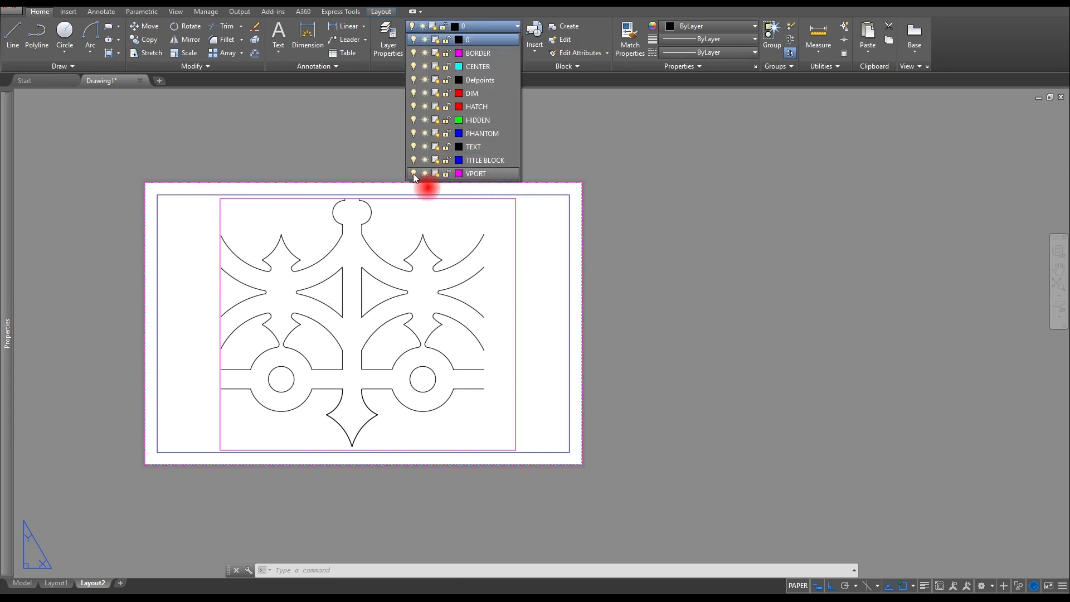
left_click(413, 174)
left_click(433, 364)
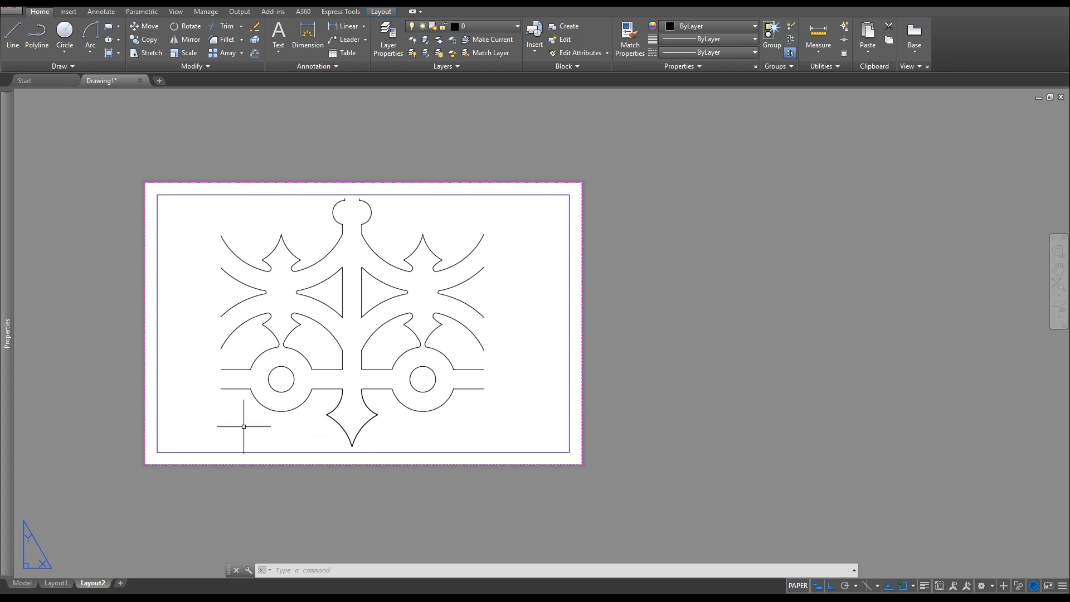
left_click(308, 36)
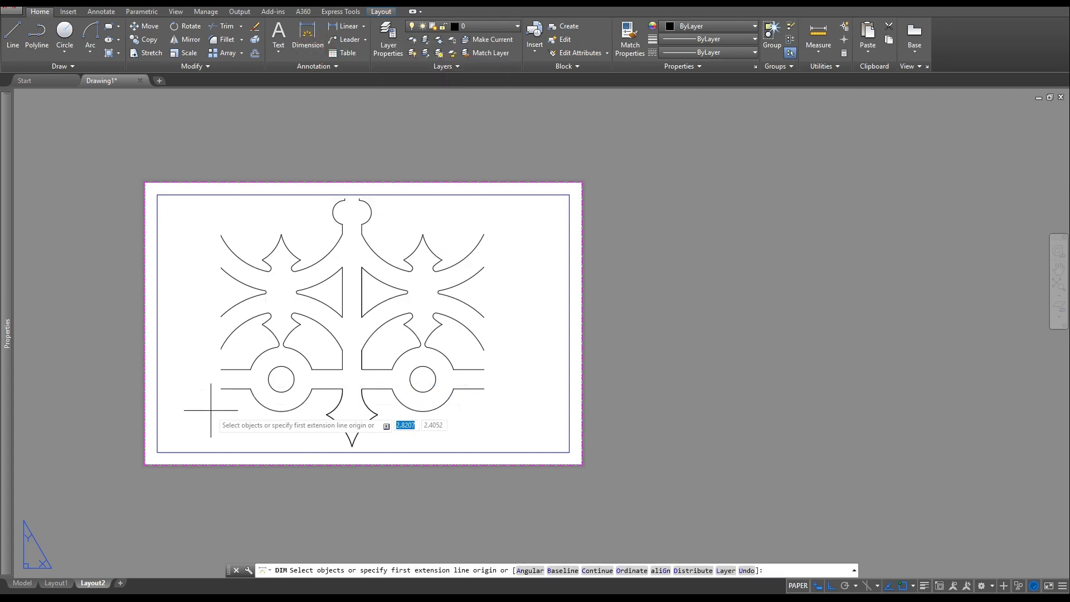
left_click(220, 389)
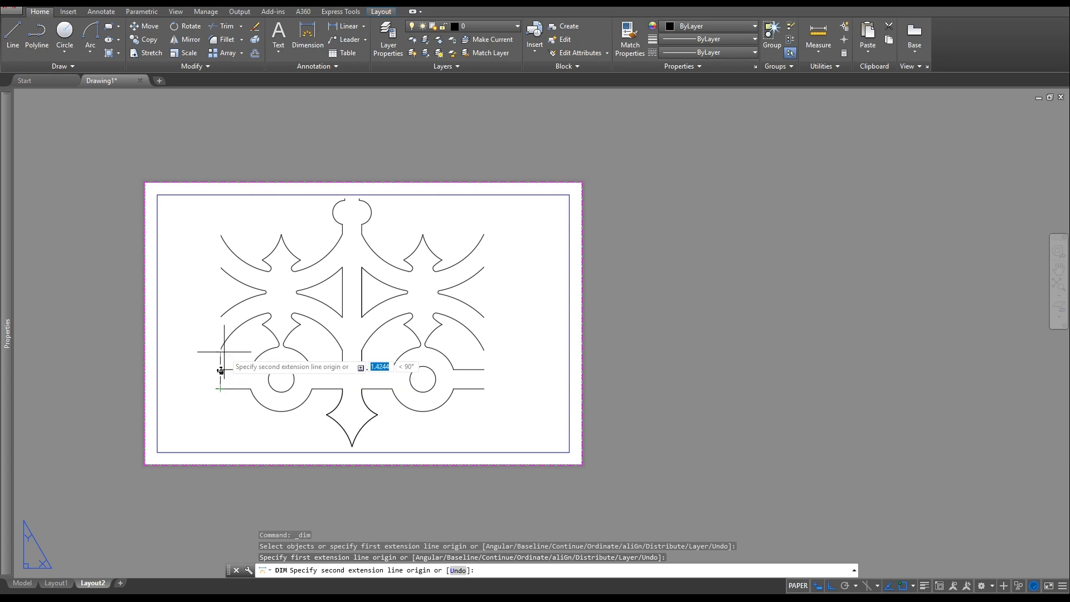
key("Escape")
- Make the DIM layer current
left_click(493, 25)
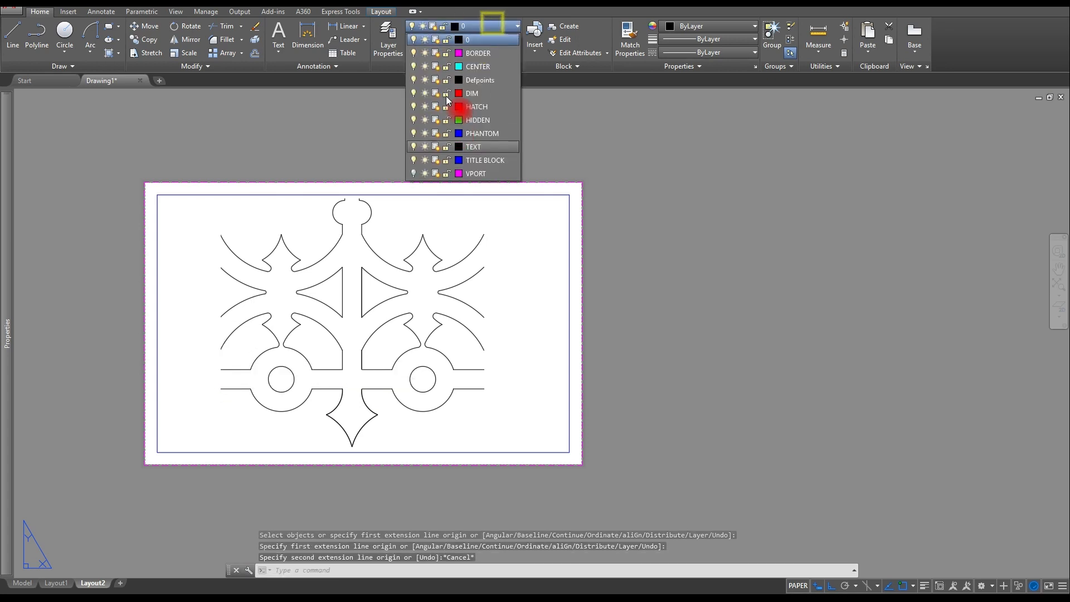
left_click(473, 93)
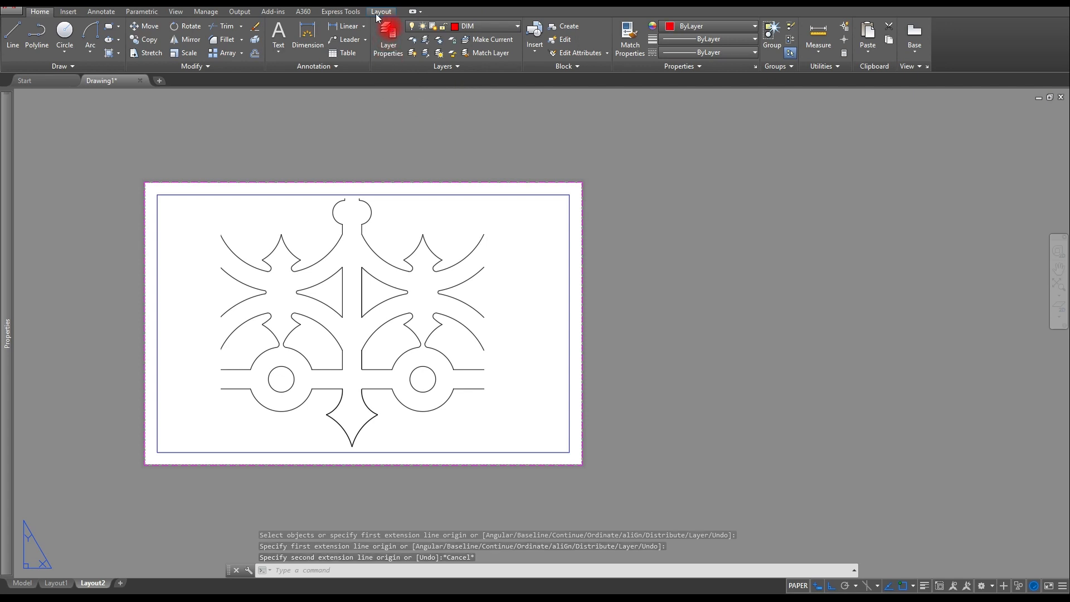
left_click(308, 35)
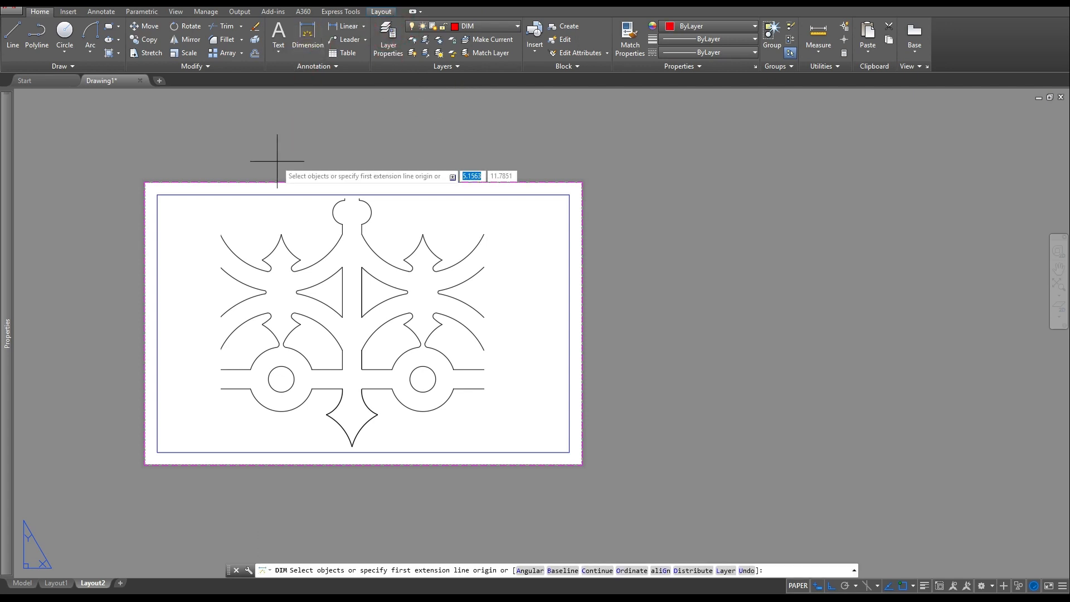
scroll(234, 501, "up", 2)
scroll(179, 250, "up", 5)
middle_click_drag(179, 251, 424, 363)
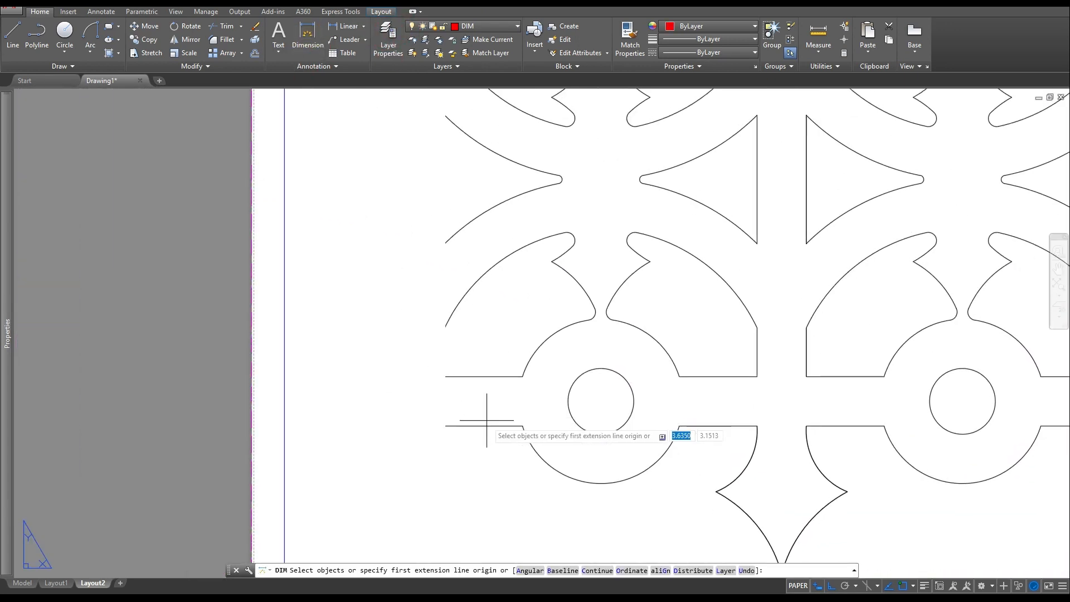
left_click(445, 426)
left_click(445, 376)
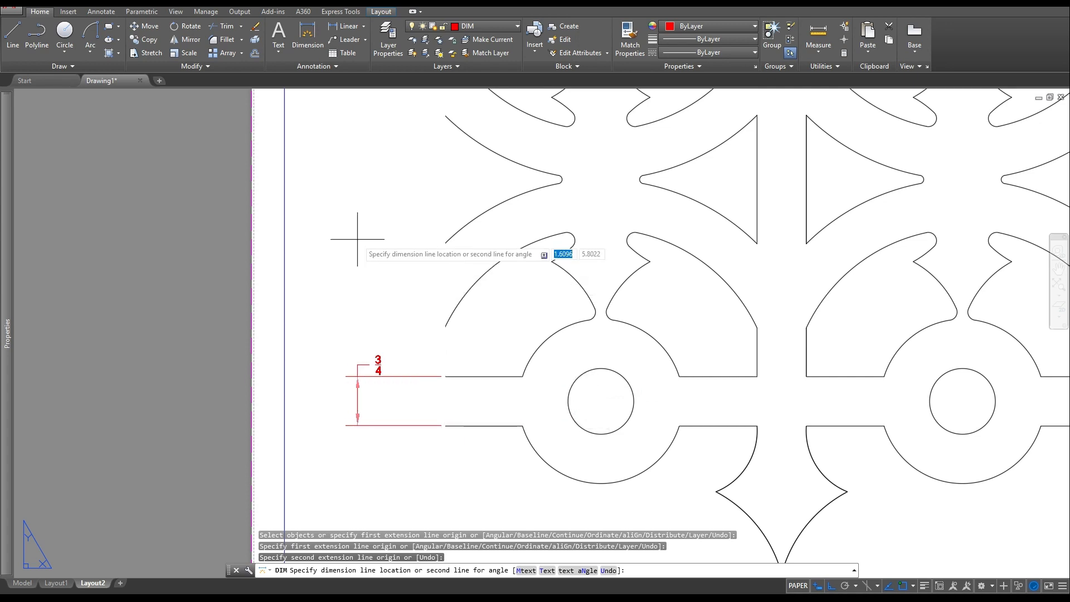
key("Escape")
- Switch the dimension style to Standard and dimension the height of the horizontal rail at its left end
left_click(338, 66)
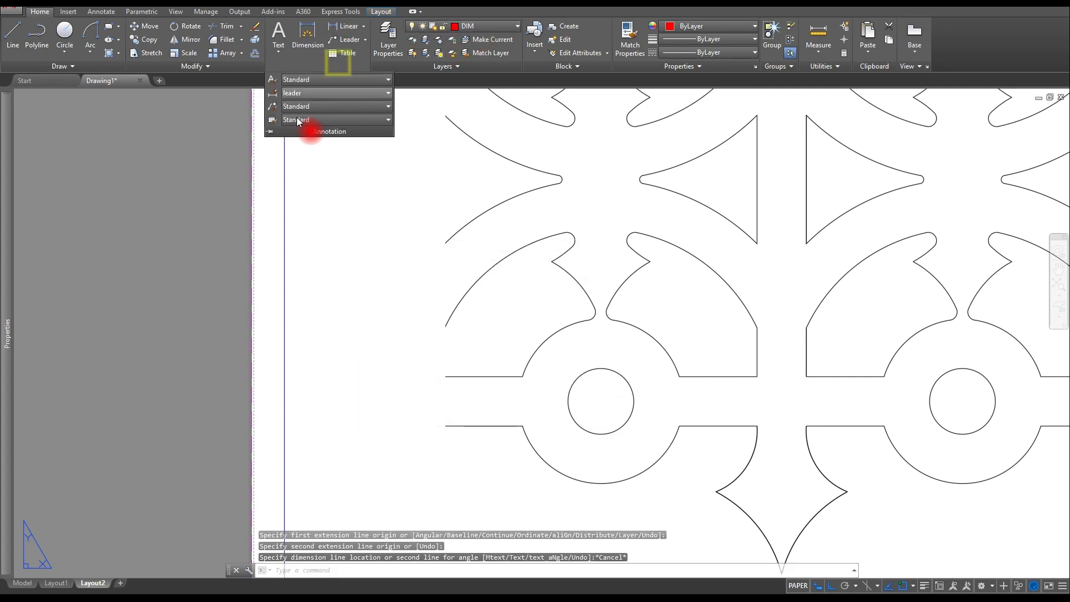
left_click(306, 94)
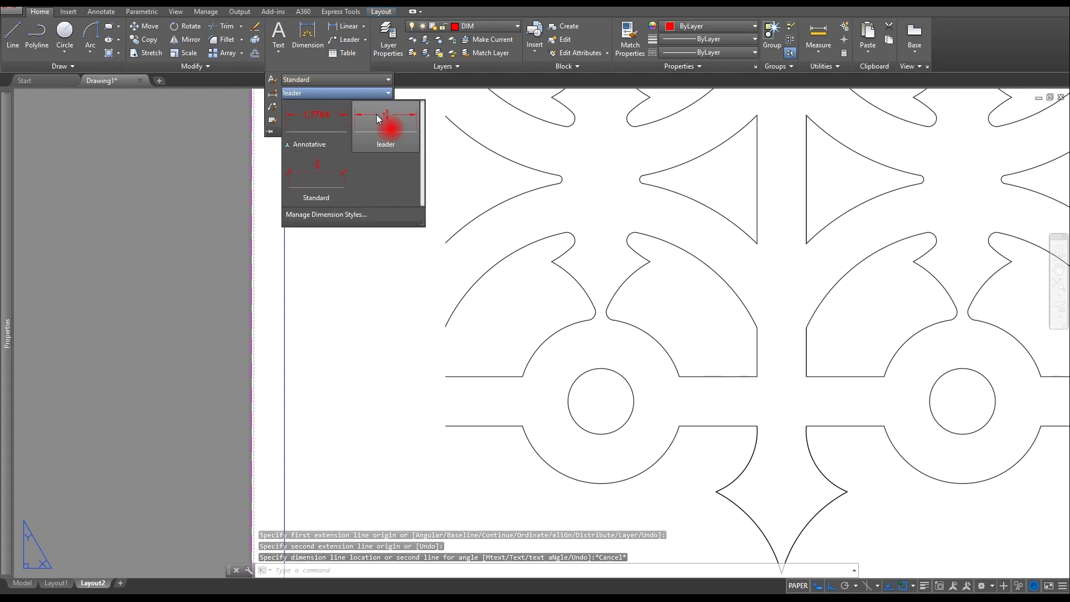
left_click(327, 178)
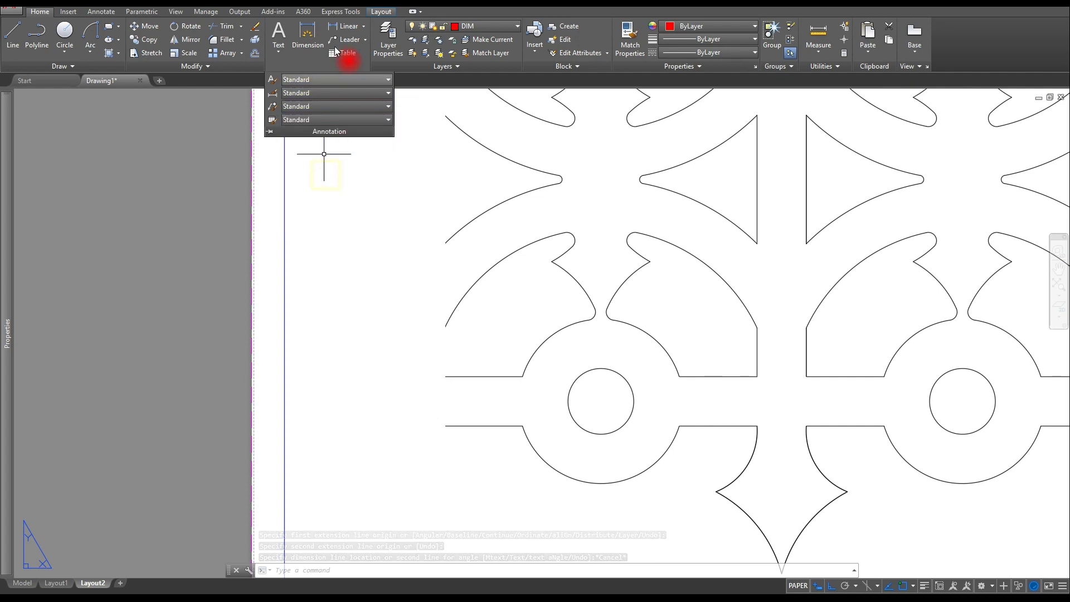
key("Return")
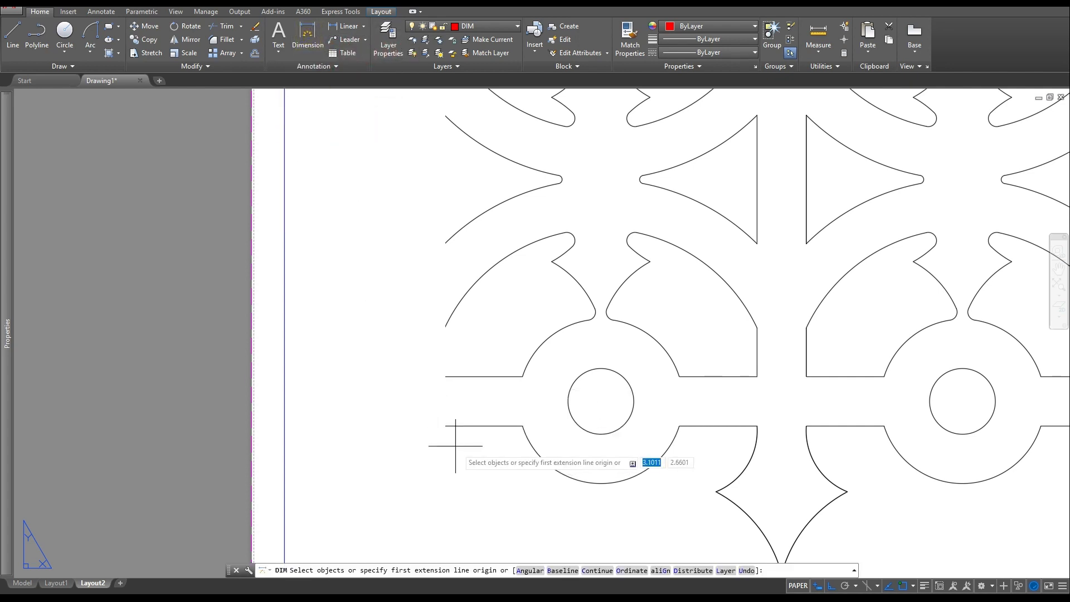
left_click(445, 426)
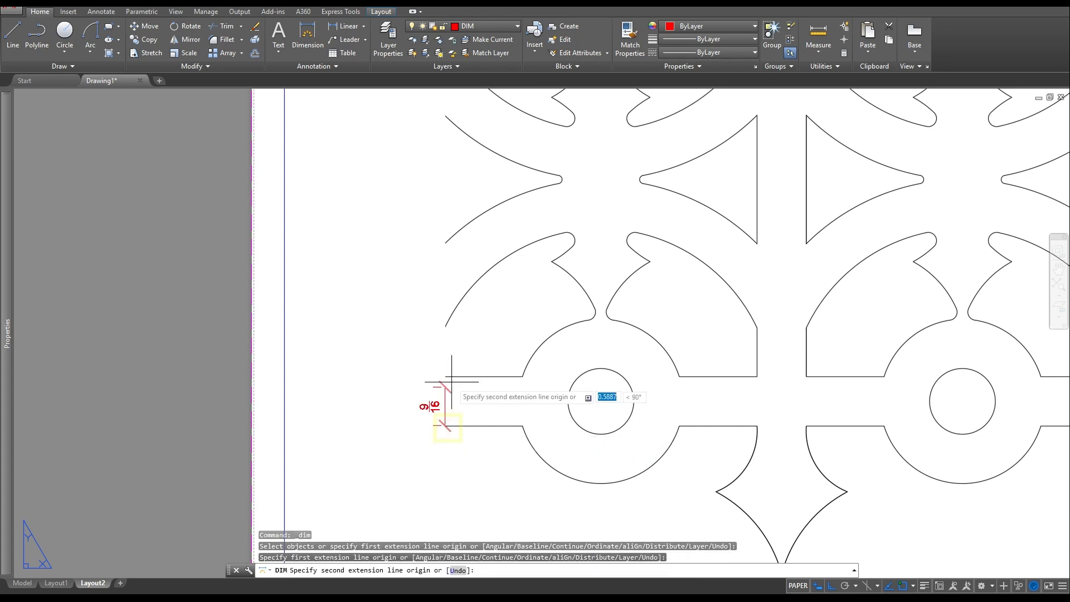
left_click(447, 376)
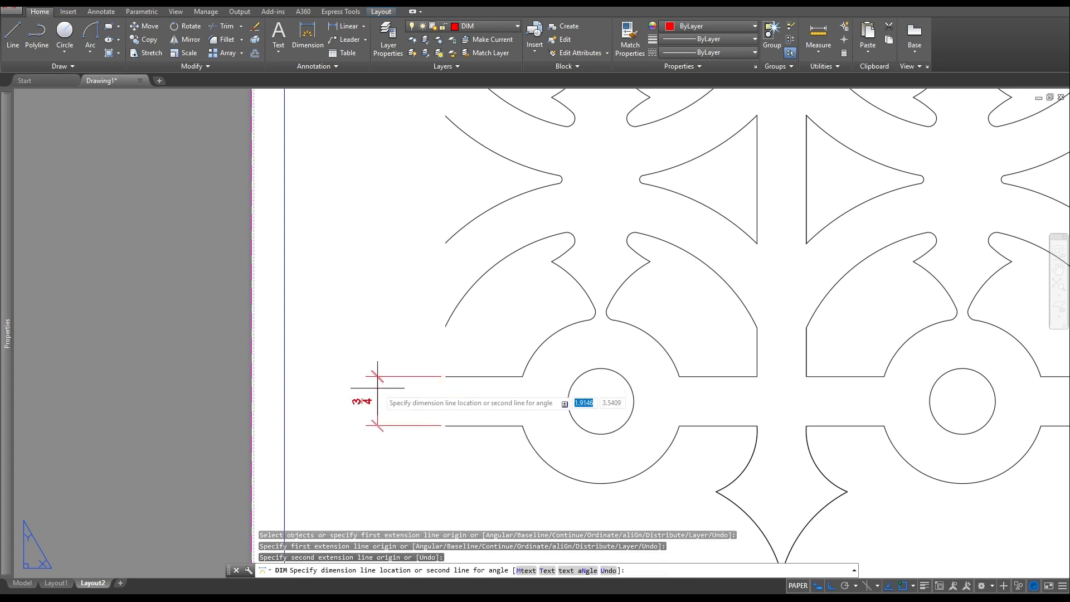
left_click(393, 400)
- Continue the rail dimension upward to the centre of the left rounded tip, the upper ornament's left barb and its pointed tip, then end dimensioning
middle_click_drag(397, 321, 392, 420)
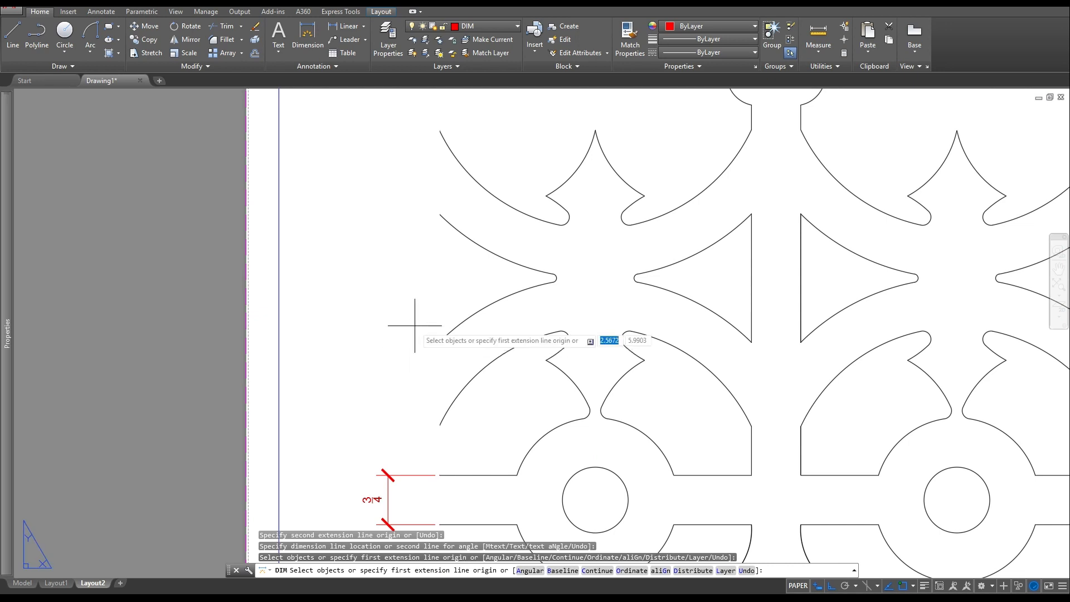
left_click(566, 541)
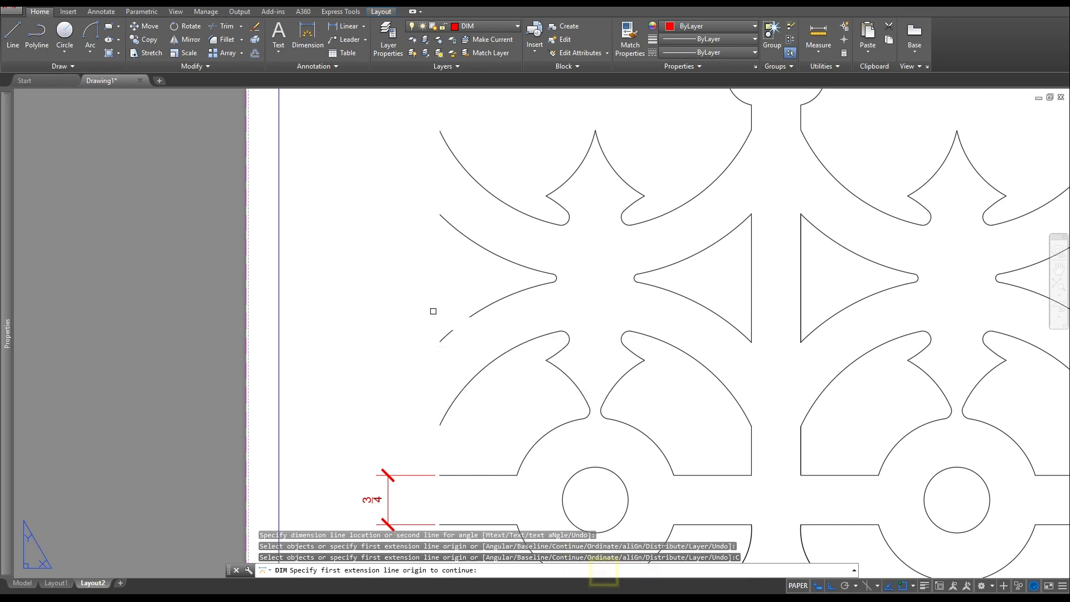
left_click(402, 474)
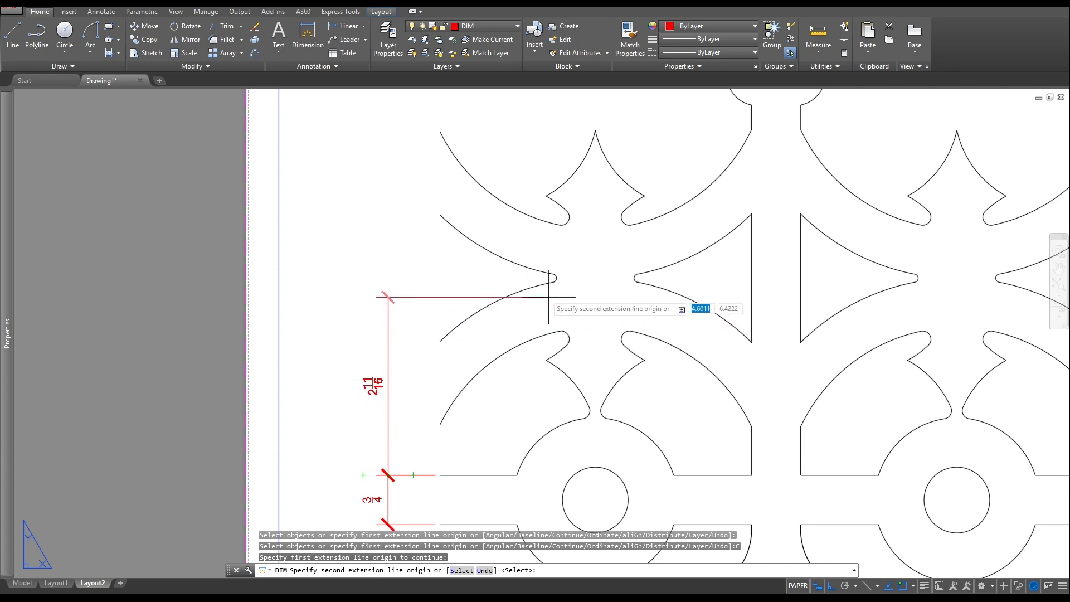
left_click(552, 277)
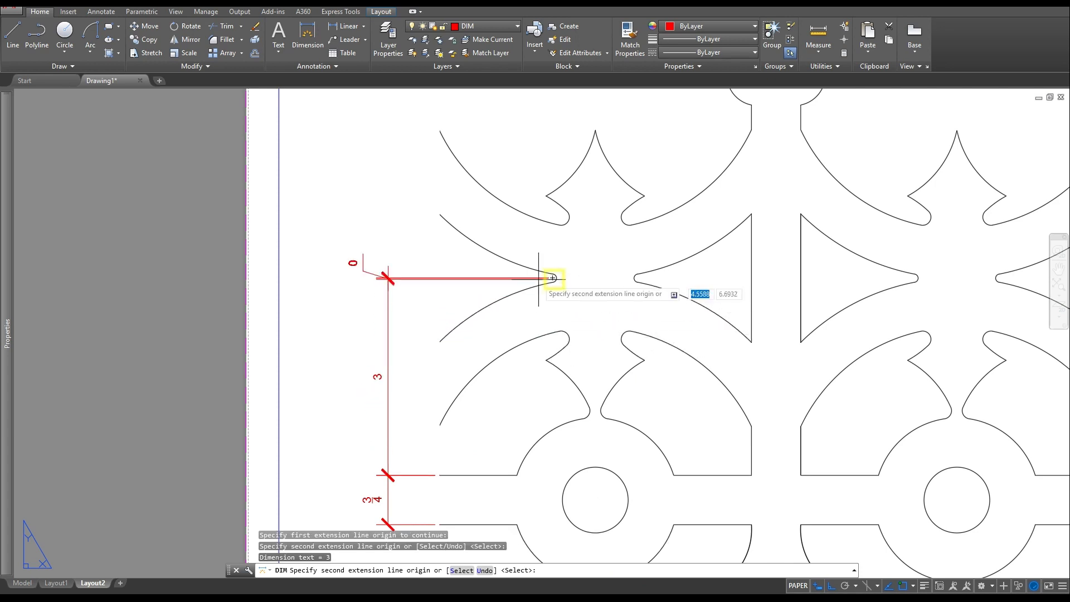
middle_click_drag(480, 142, 462, 227)
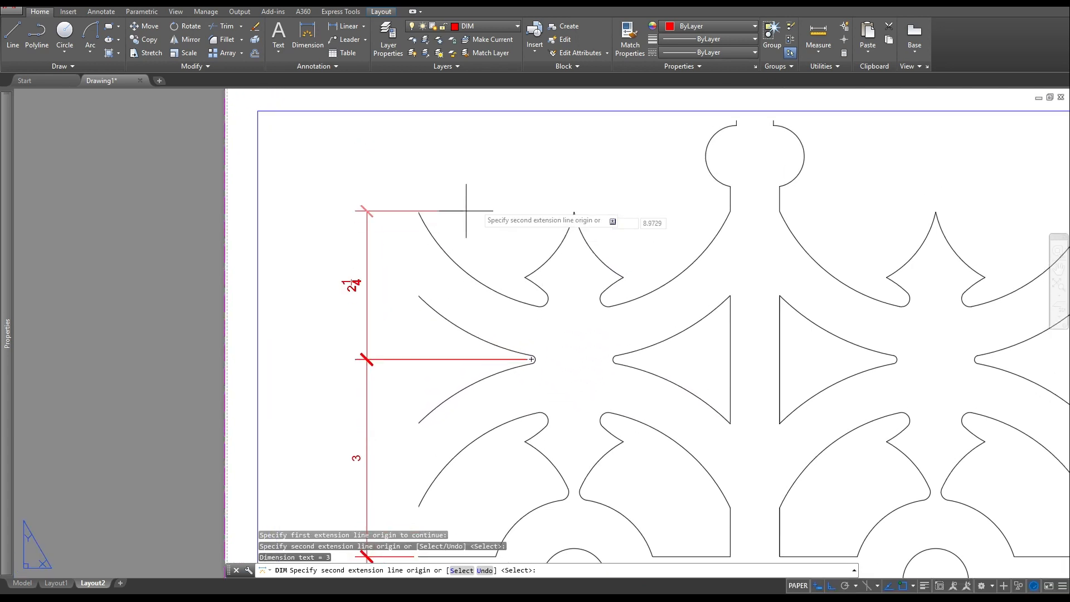
left_click(525, 277)
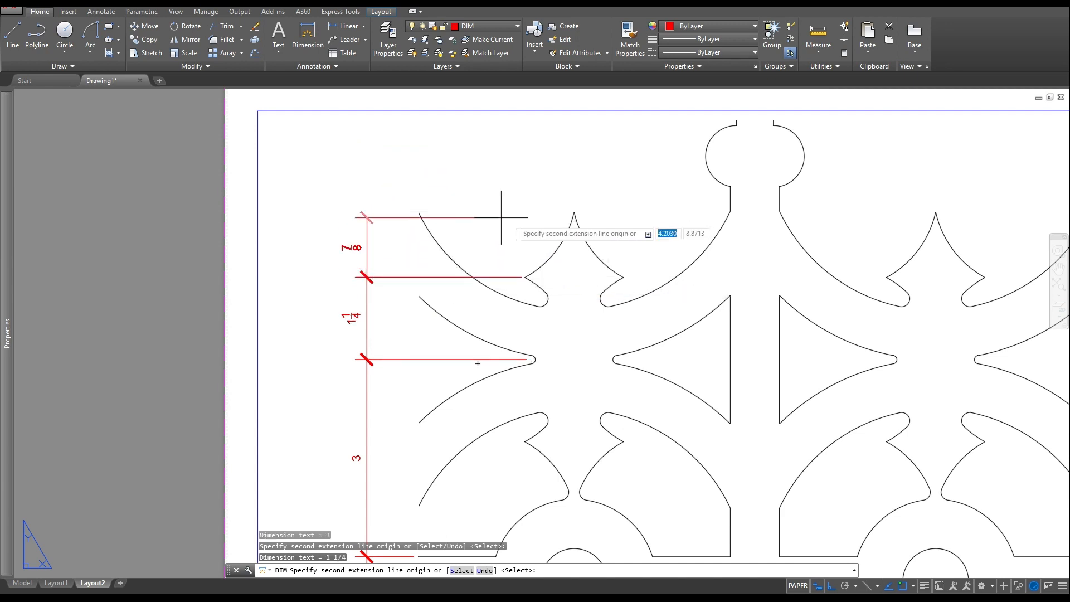
left_click(574, 211)
scroll(477, 206, "down", 4)
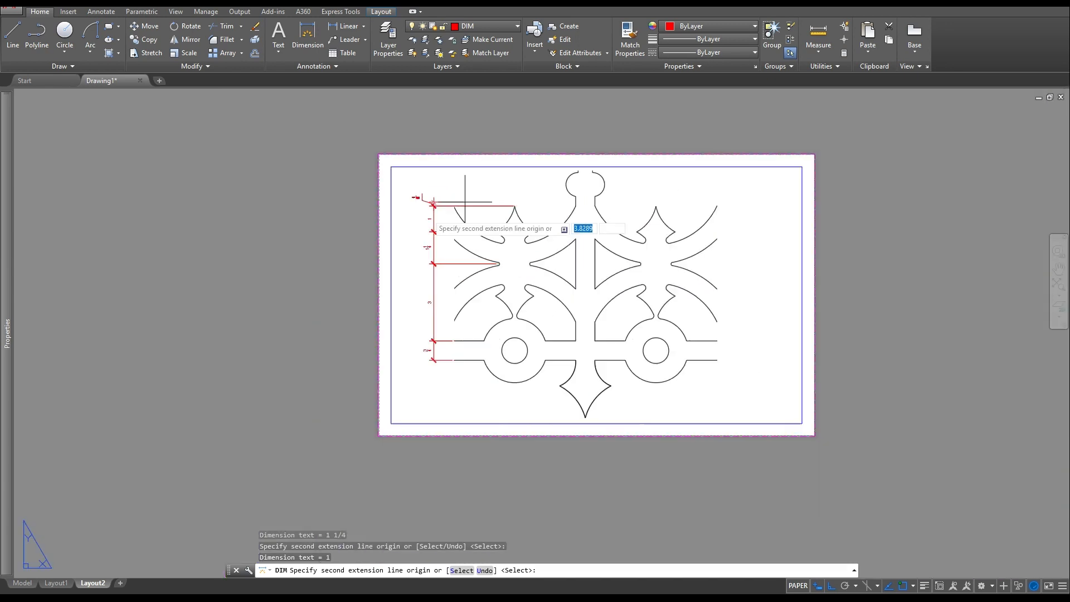
key("Escape")
key("Escape")
key("Escape")
key("Escape")
key("Escape")
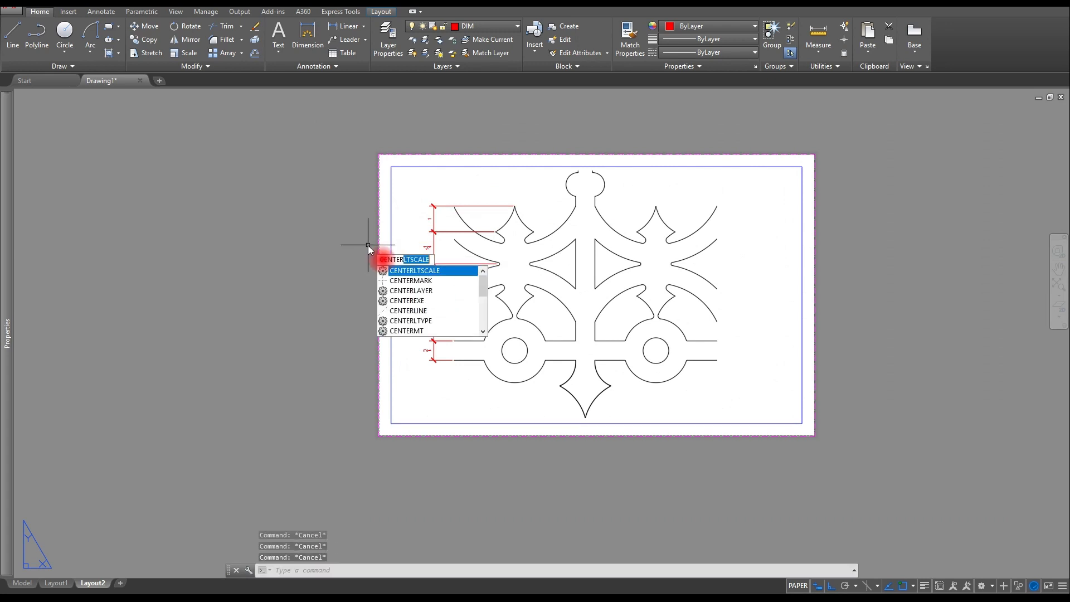
- Set the CENTERLAYER variable to the layer "center"
type("la")
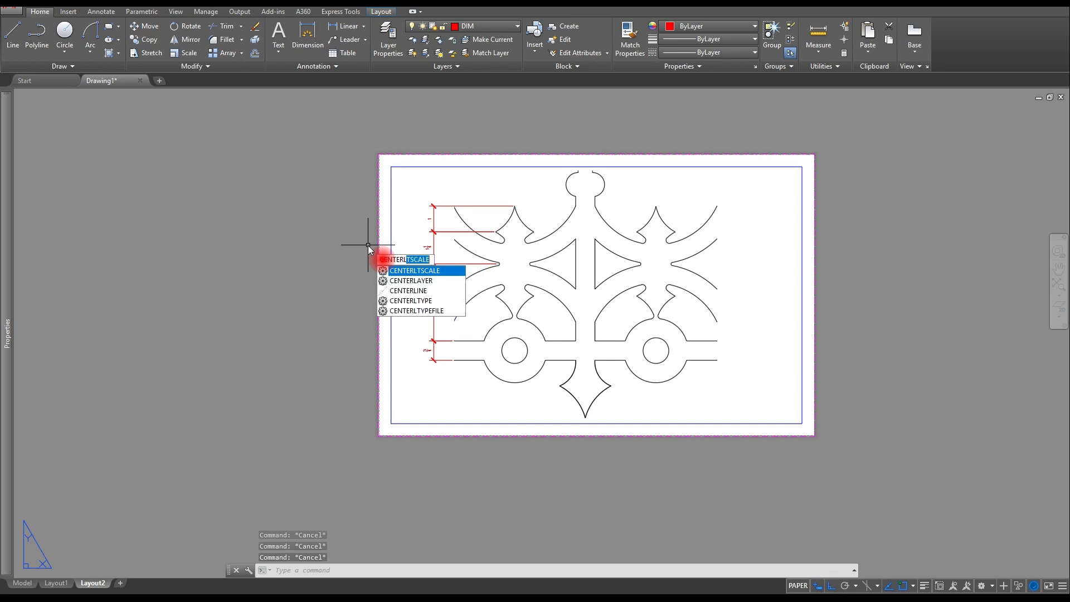
left_click(409, 272)
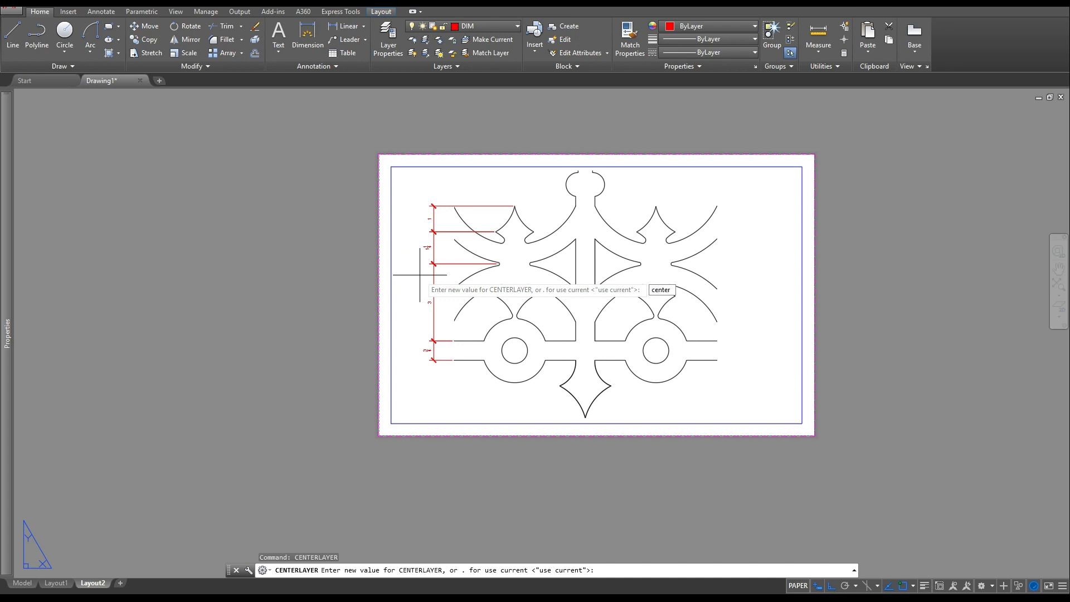
key("Return")
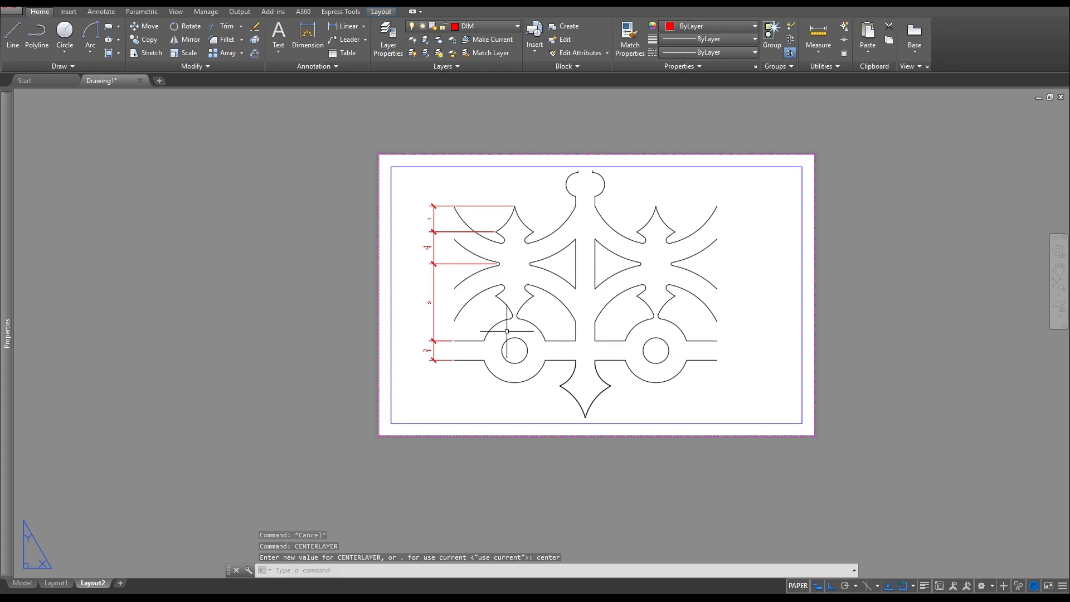
- Add a center mark to the small circle in the left ring on the horizontal rail
scroll(507, 332, "up", 2)
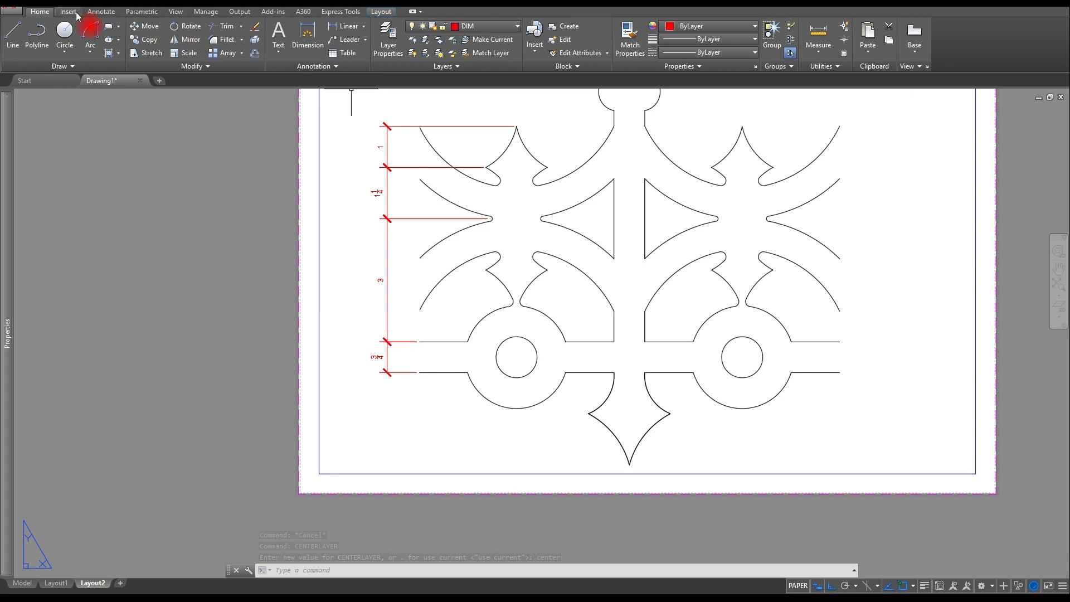
left_click(95, 11)
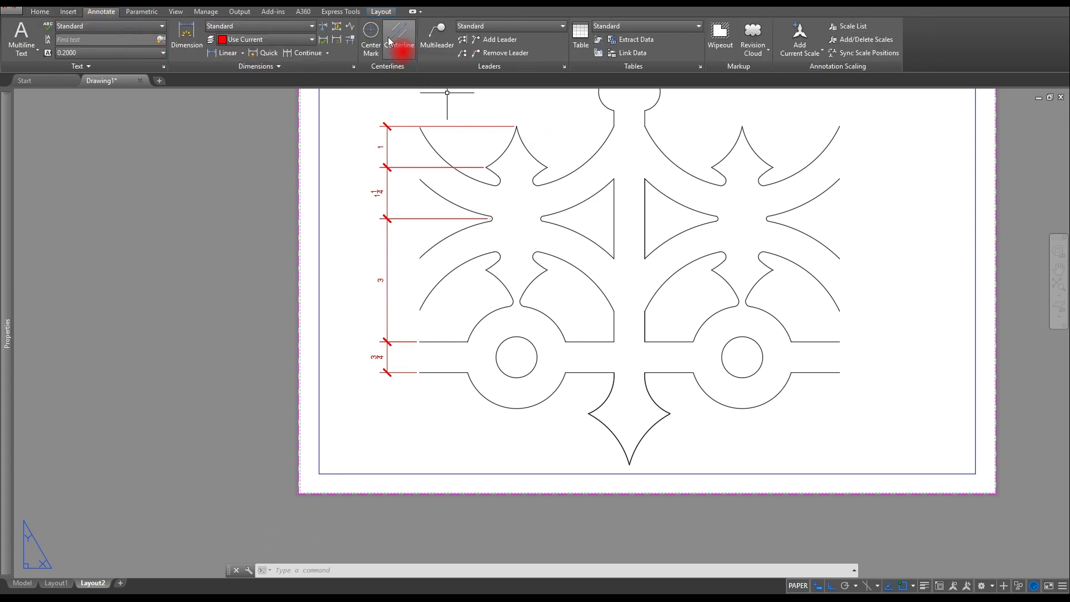
left_click(371, 34)
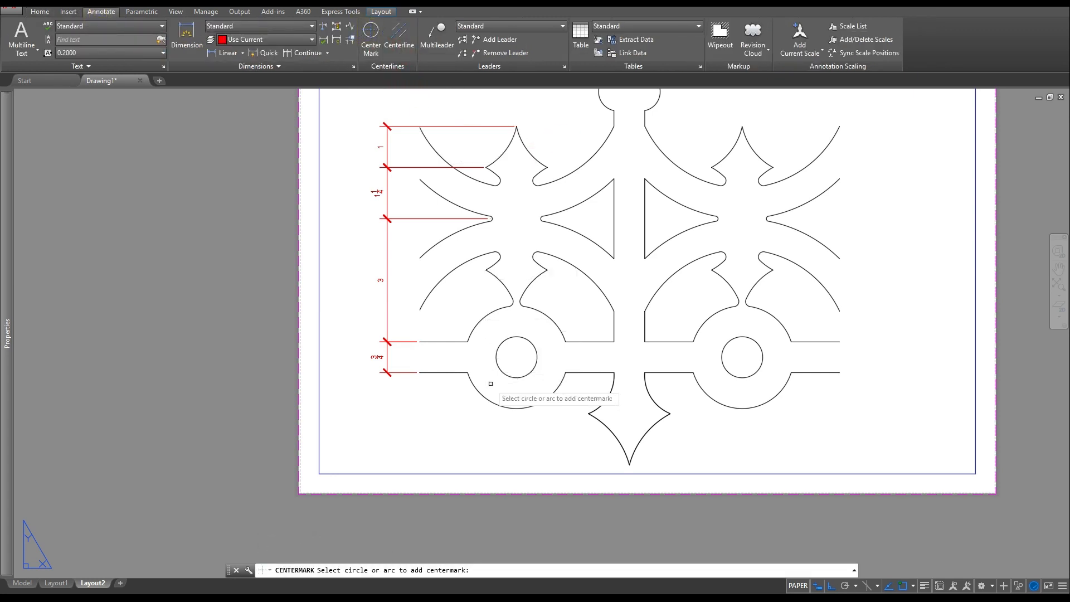
left_click(503, 372)
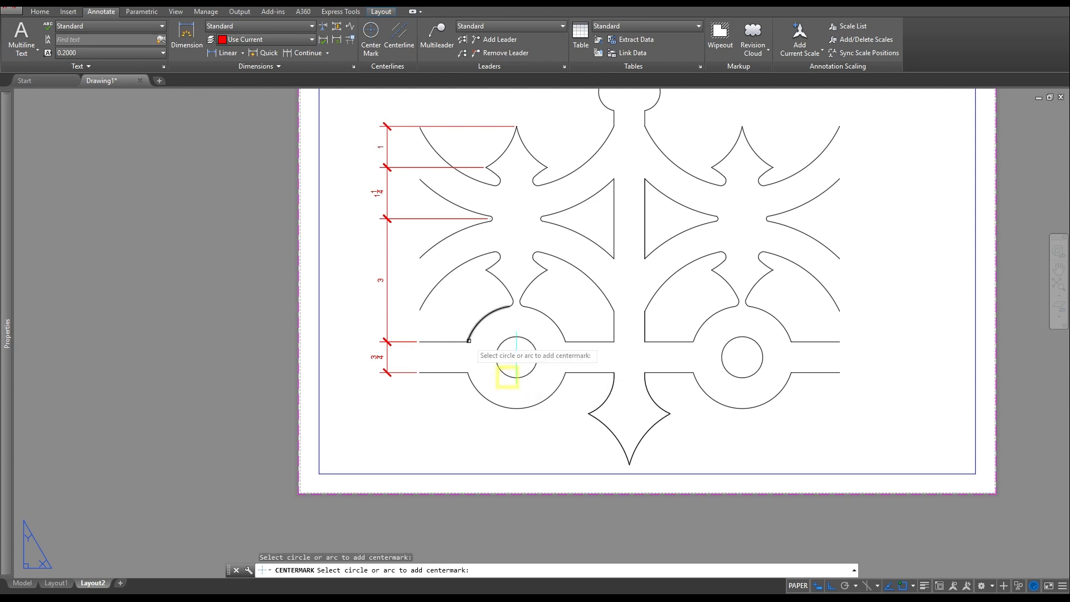
middle_click_drag(484, 289, 453, 377)
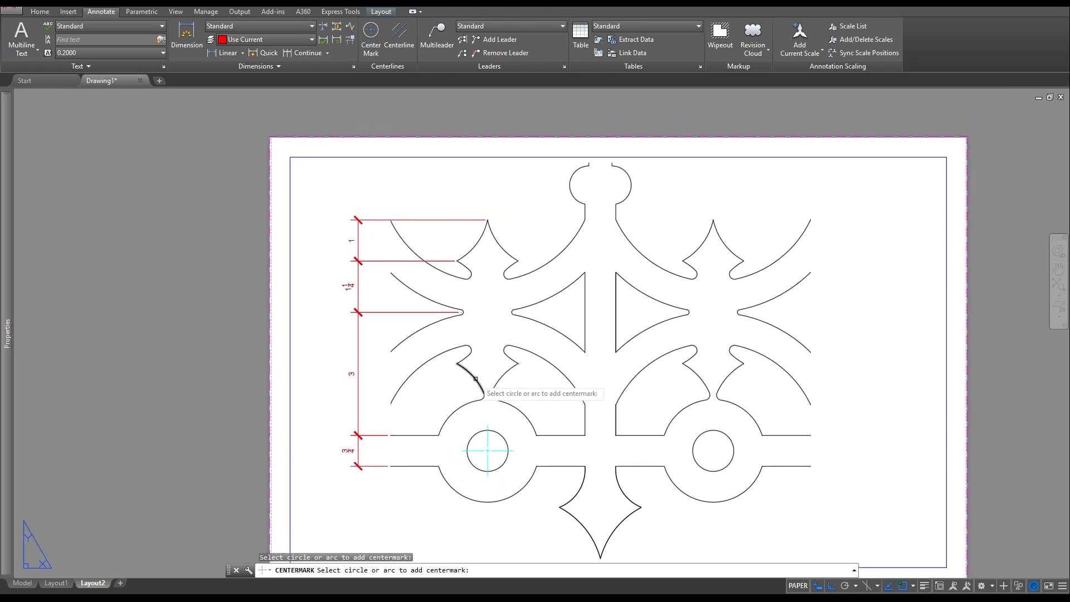
left_click(475, 379)
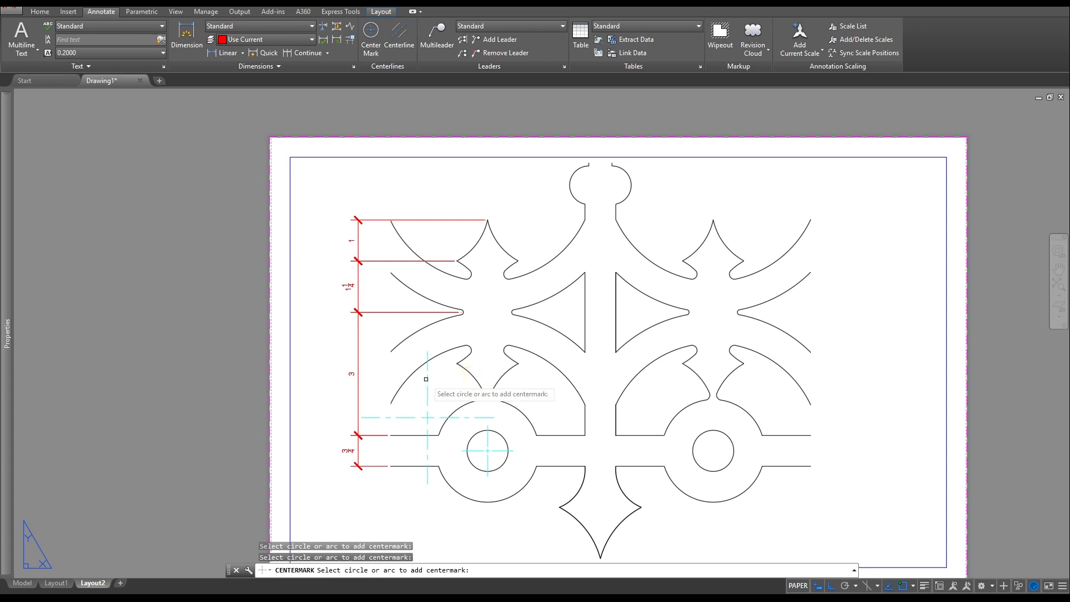
key("Escape")
key("Escape")
key("Escape")
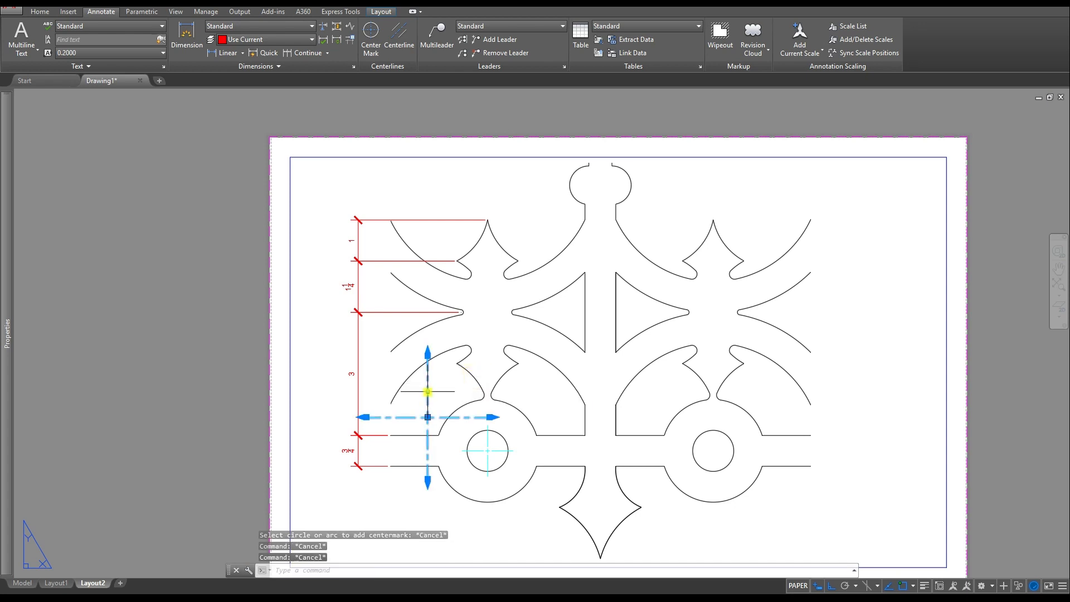
key("Delete")
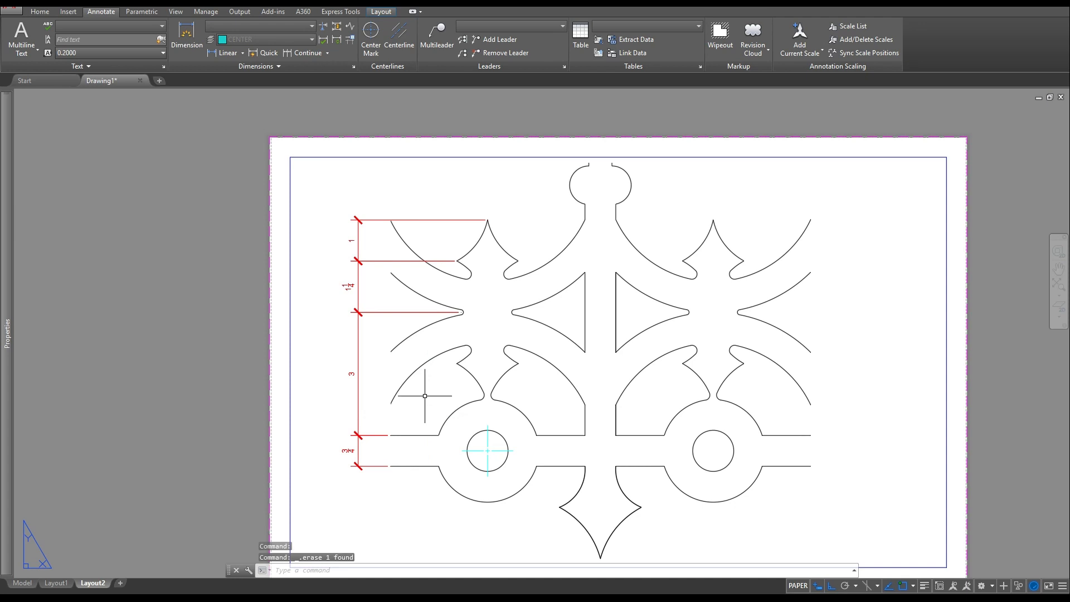
key("Escape")
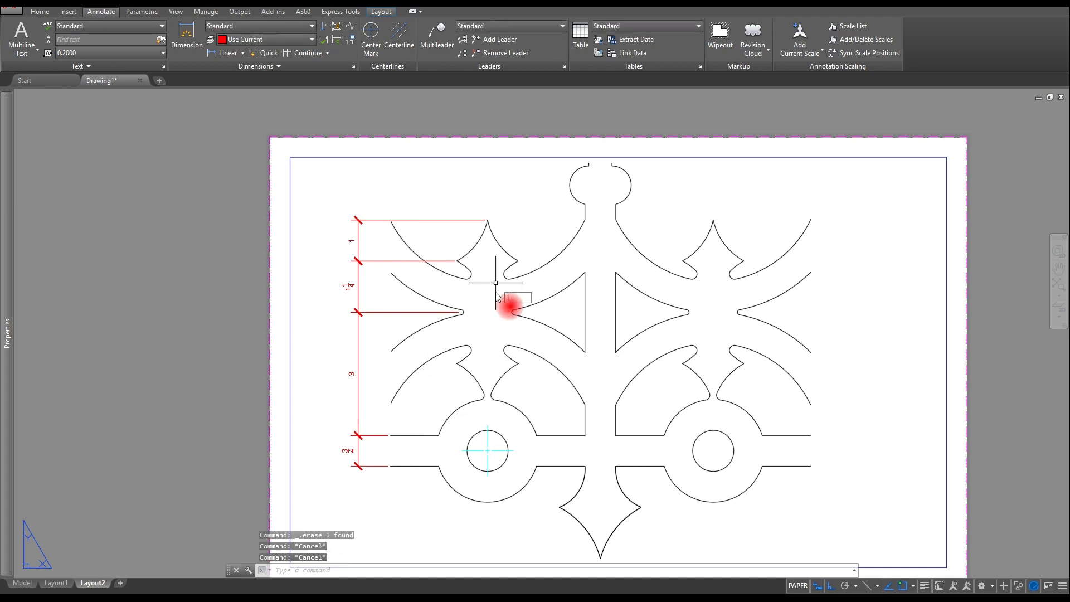
- Draw a vertical line from the upper end of the left circle's center mark to the upper ornament's pointed tip
type("l")
key("Return")
left_click(488, 426)
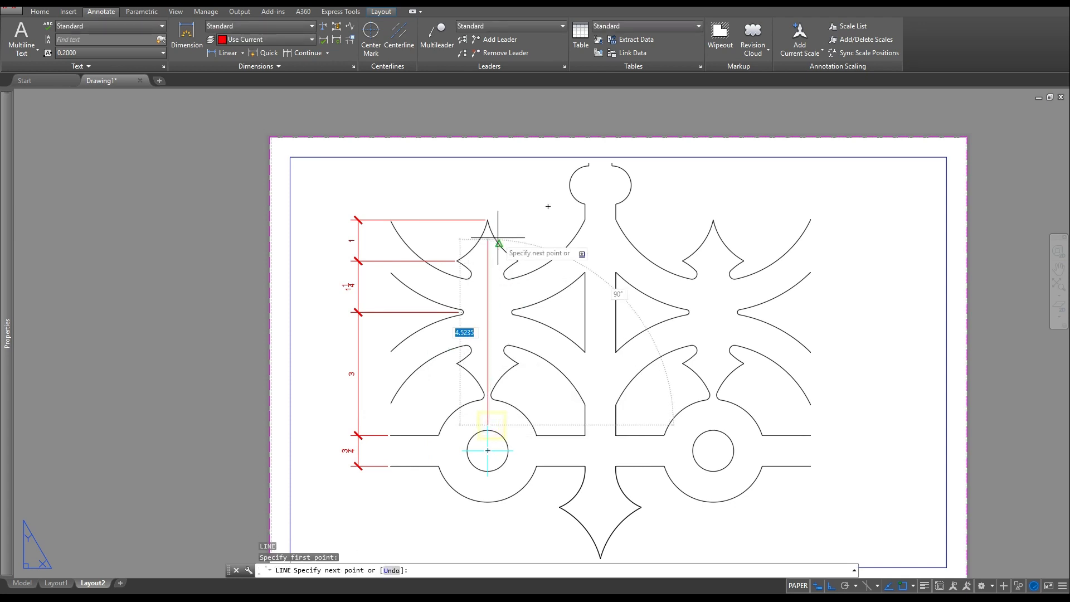
key("Escape")
key("Escape")
key("Escape")
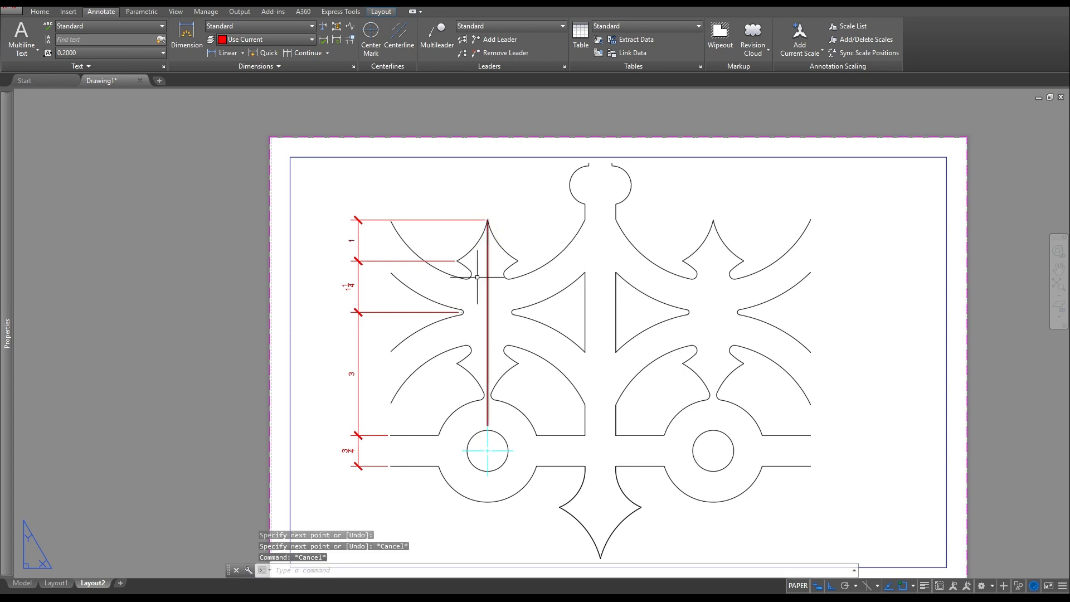
- Match the properties of the left circle's center mark onto the new vertical line
left_click(39, 11)
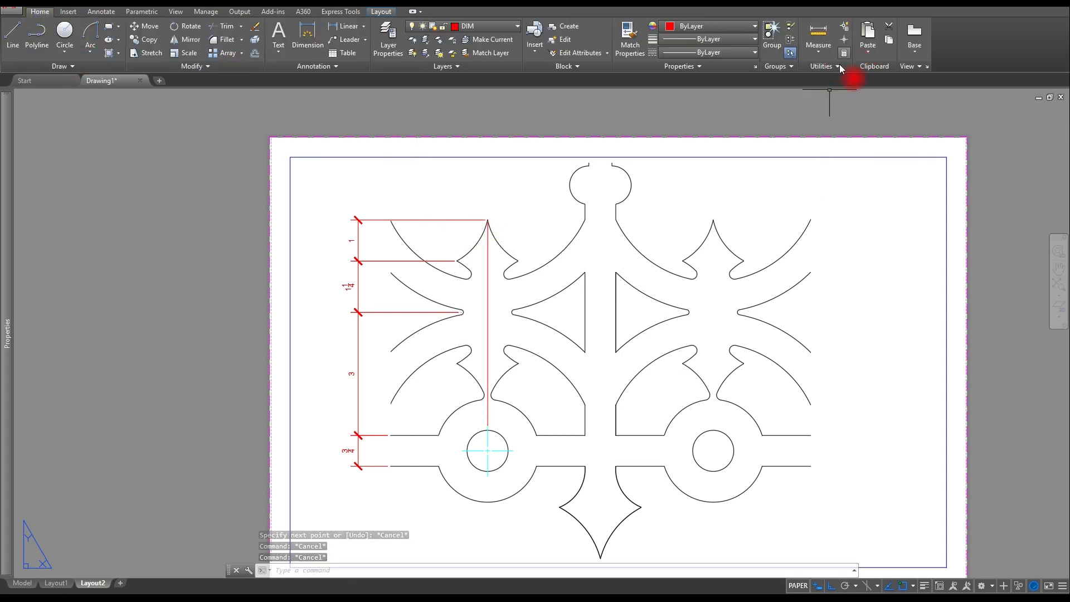
left_click(628, 37)
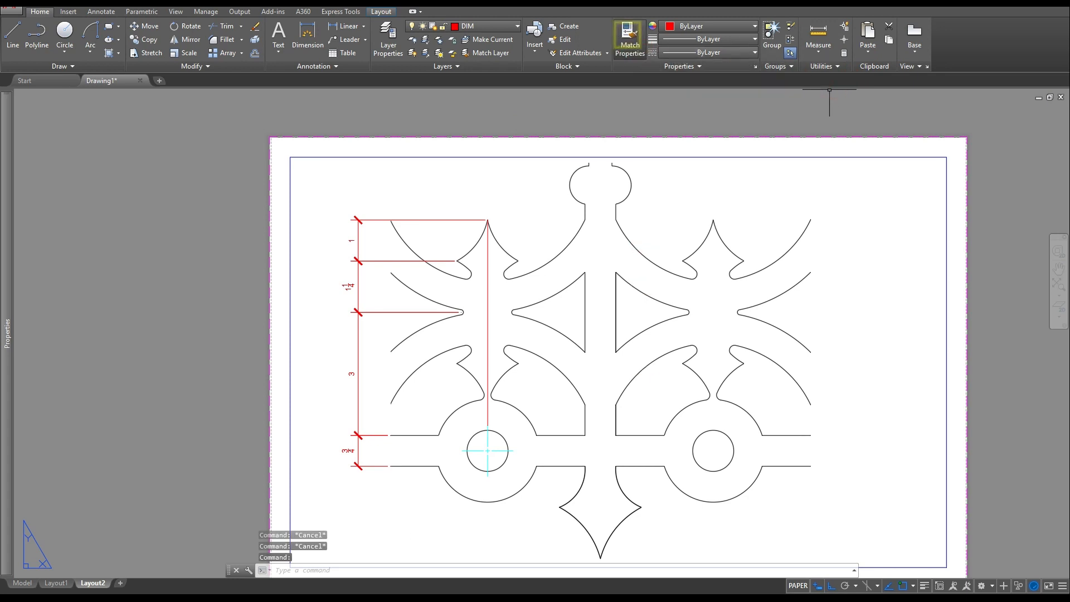
left_click(487, 440)
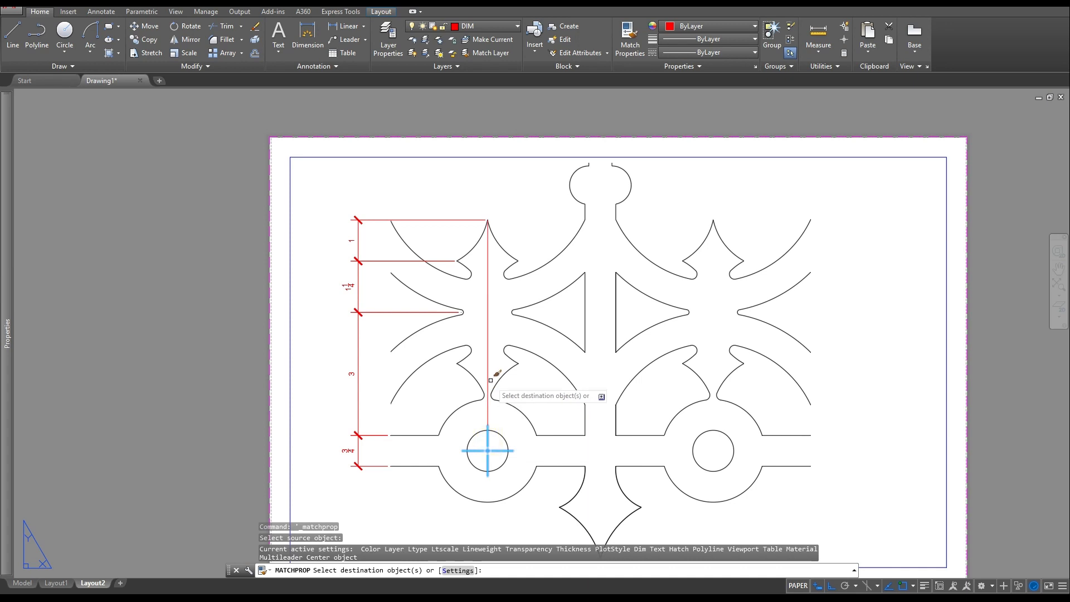
key("Escape")
key("Escape")
key("Escape")
- Draw a horizontal line joining the two barbs of the left ornament's lower half, just above the ring
scroll(500, 361, "up", 4)
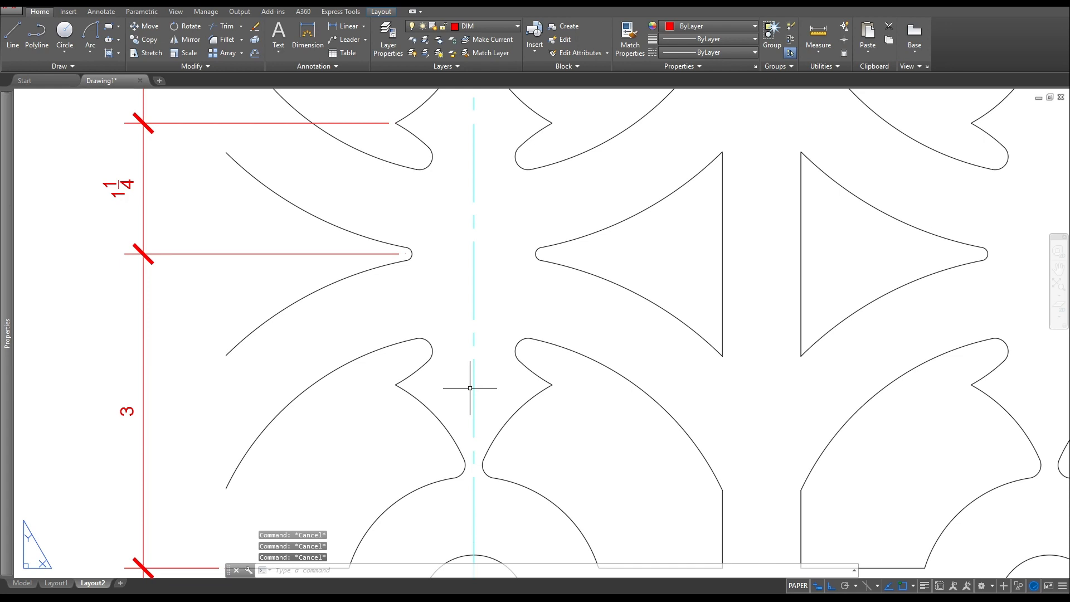
type("l")
key("Return")
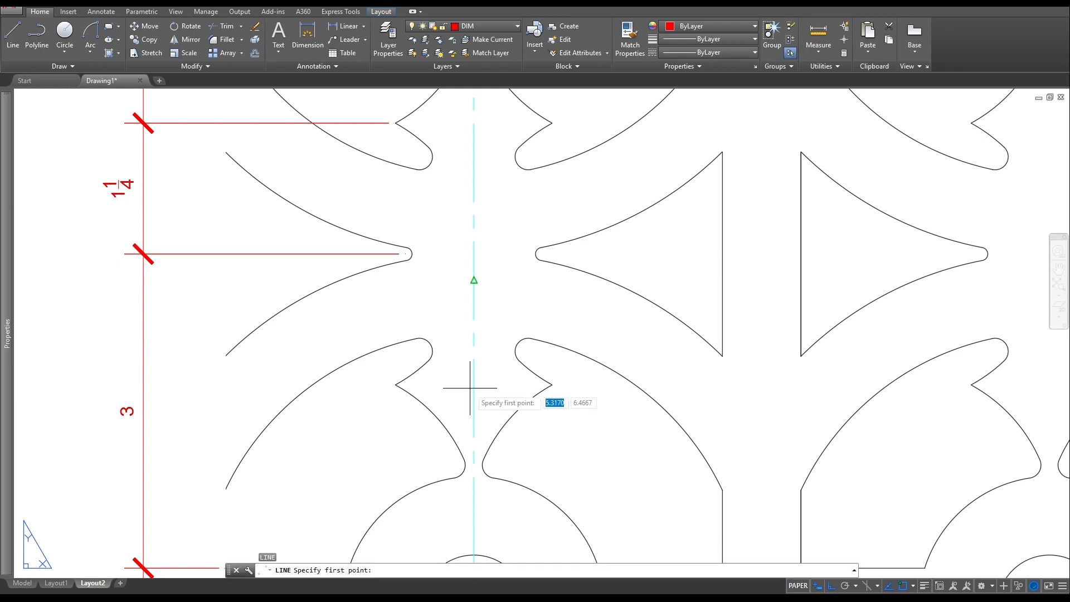
left_click(407, 389)
left_click(550, 384)
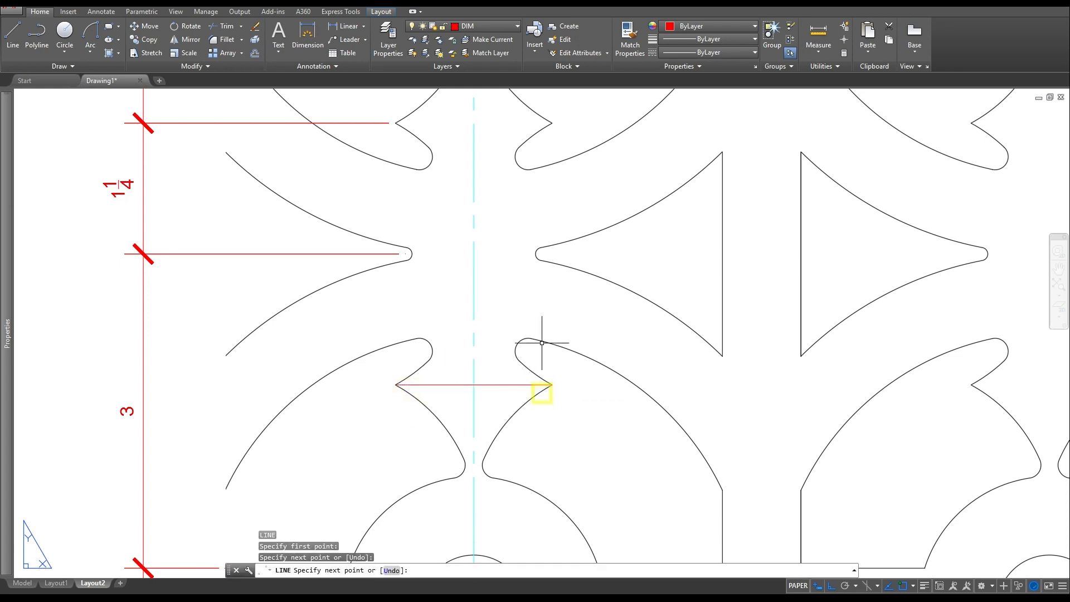
key("Escape")
- Draw a horizontal line joining the two upper barbs of the left ornament, just below its pointed tip
key("Return")
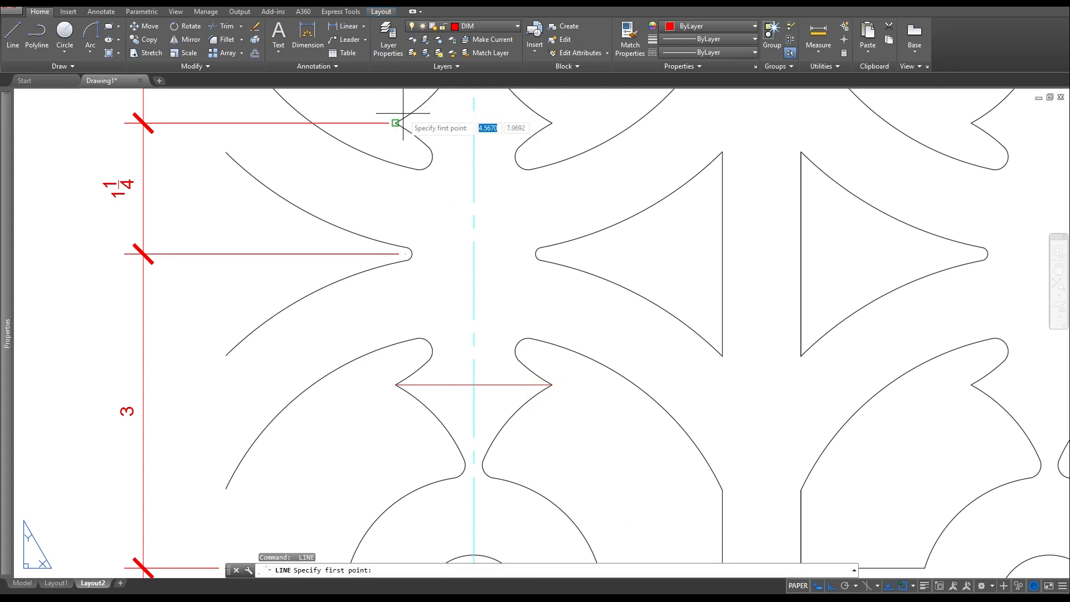
left_click(397, 121)
left_click(550, 122)
key("Escape")
key("Escape")
key("Escape")
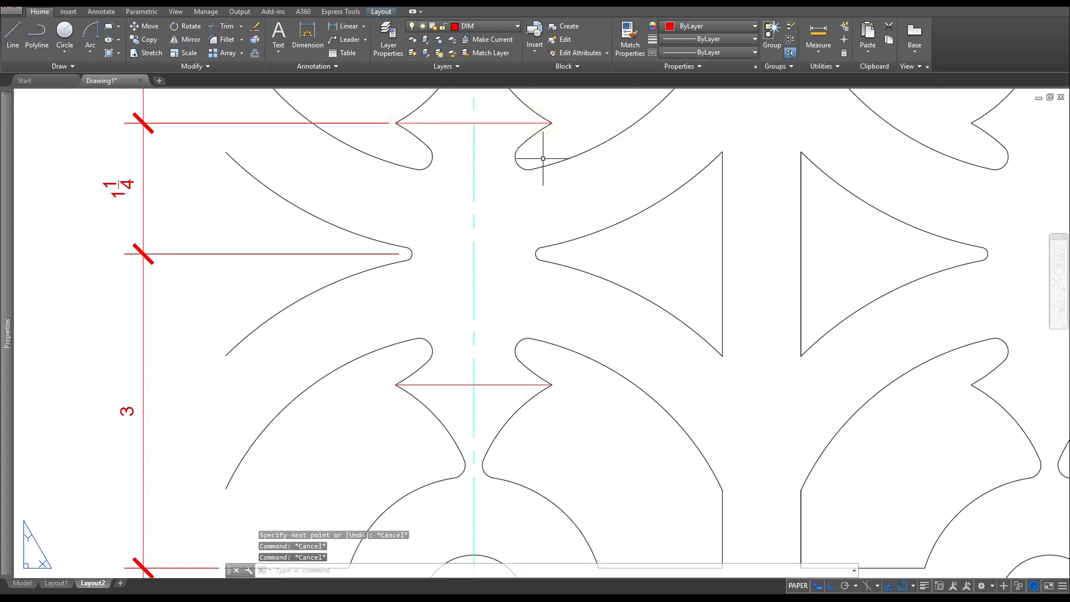
- Match the vertical centerline's properties onto both horizontal lines between the left ornament's barbs
type("Ma")
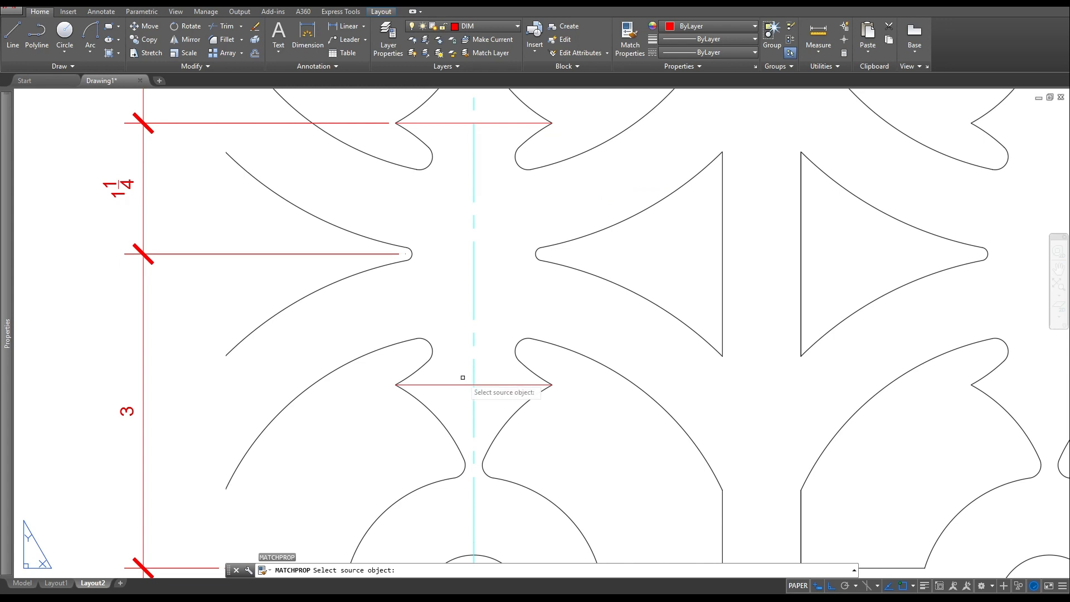
left_click(474, 410)
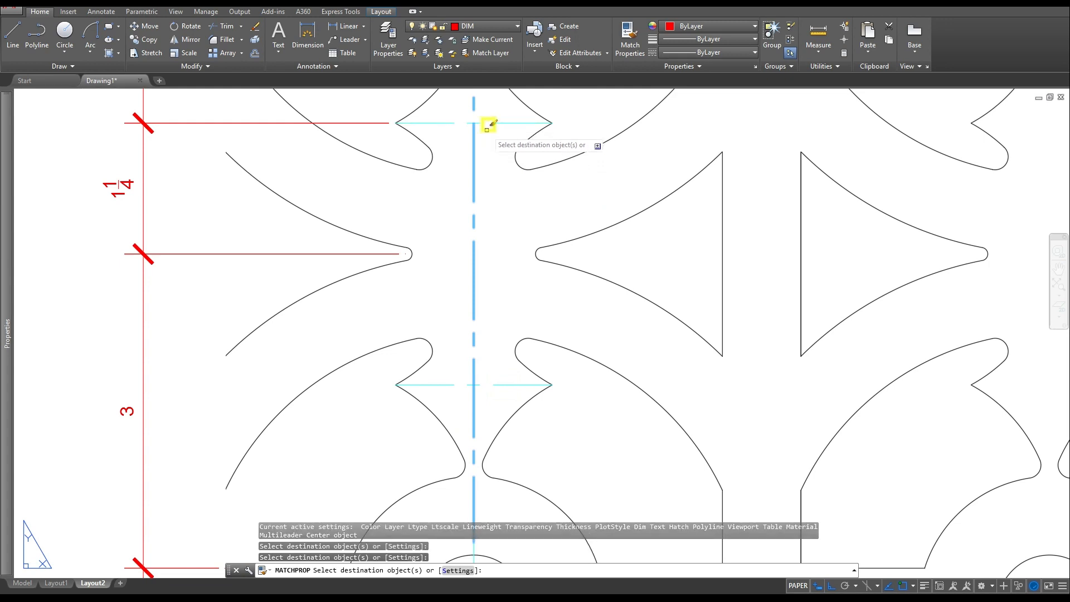
key("Escape")
key("Escape")
key("Escape")
- Dimension the horizontal and vertical distances from the left ornament's pointed tip to its right upper barb, placing them above and beside the tip
scroll(502, 240, "down", 6)
scroll(448, 282, "up", 2)
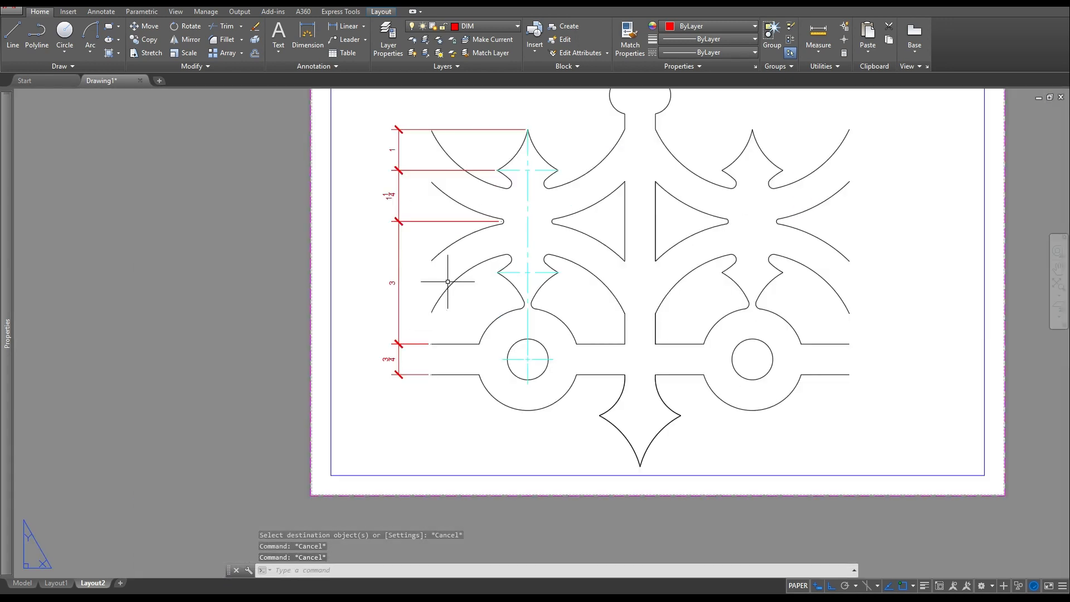
middle_click_drag(498, 238, 478, 361)
scroll(496, 218, "up", 2)
key("Escape")
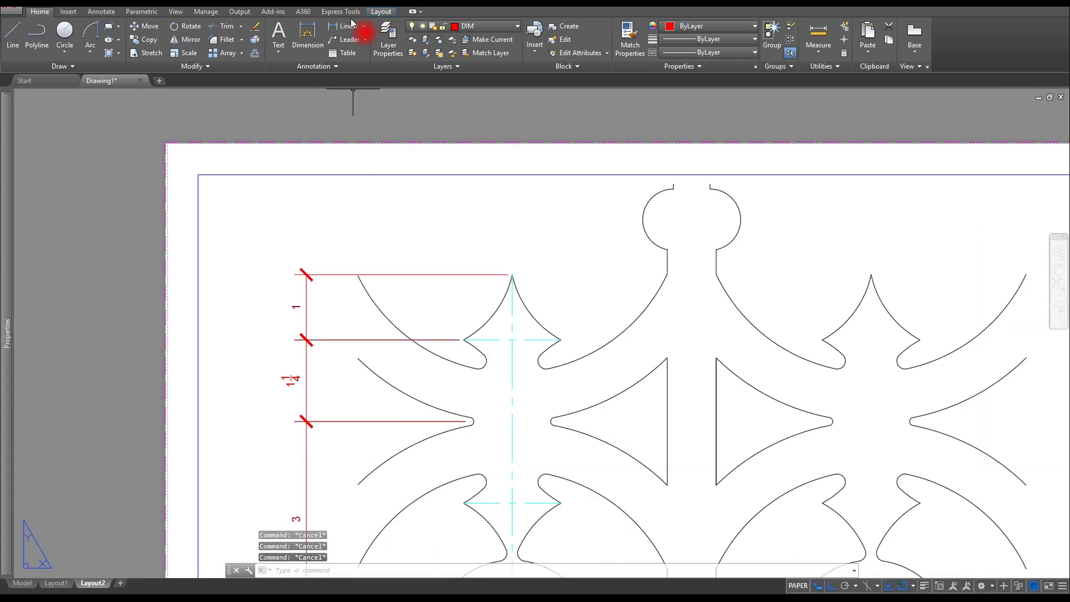
left_click(322, 58)
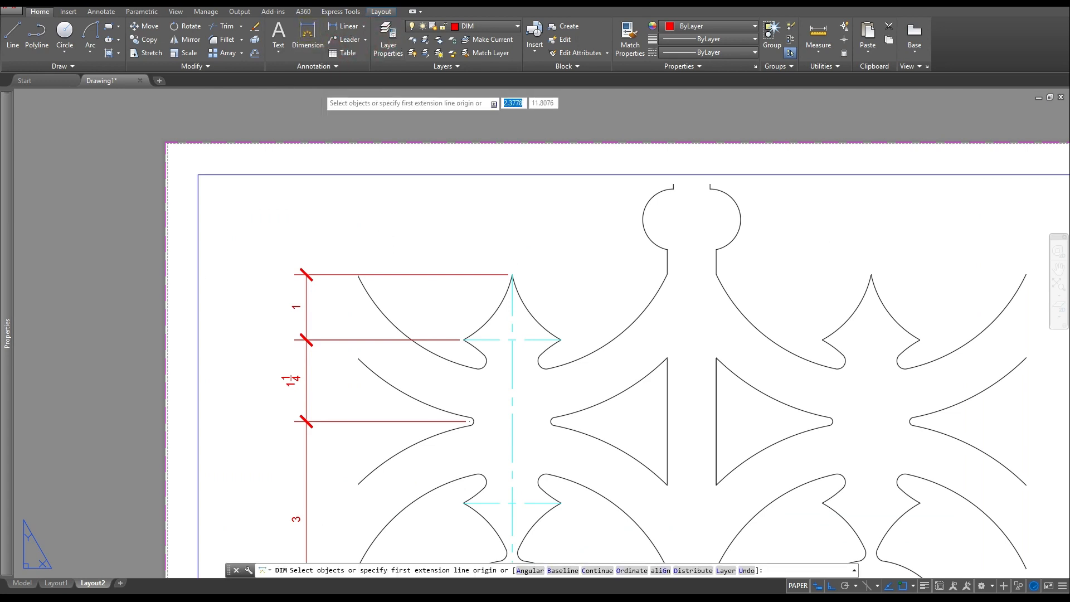
left_click(512, 274)
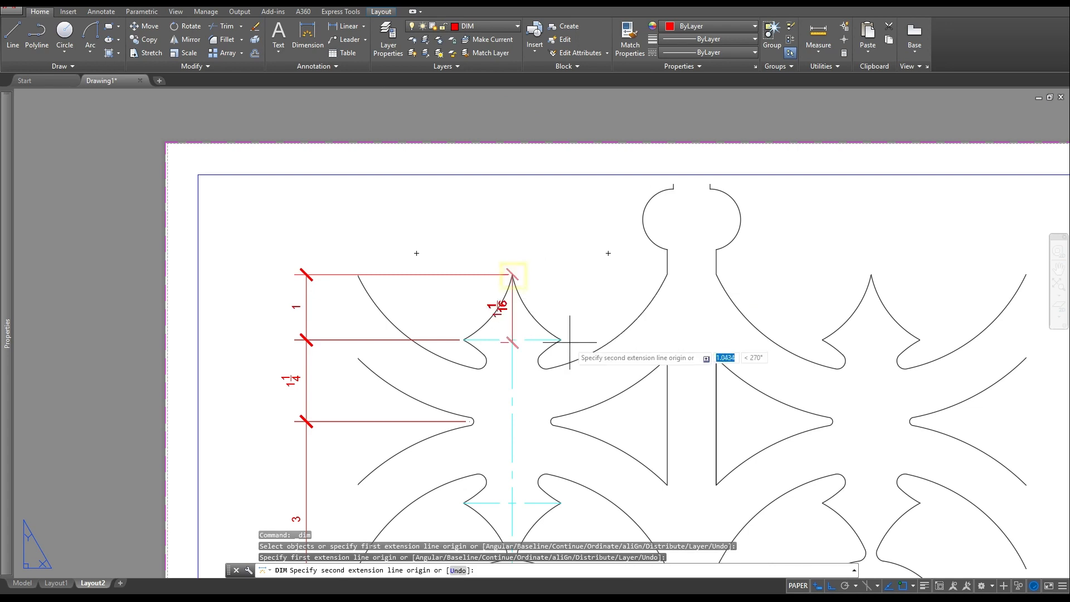
left_click(561, 339)
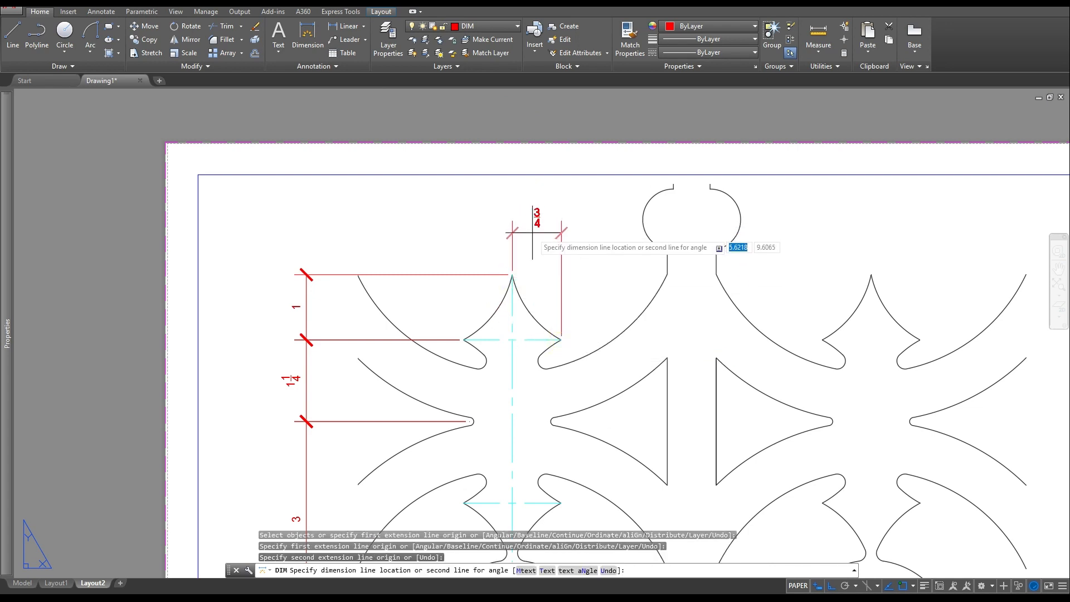
left_click(532, 233)
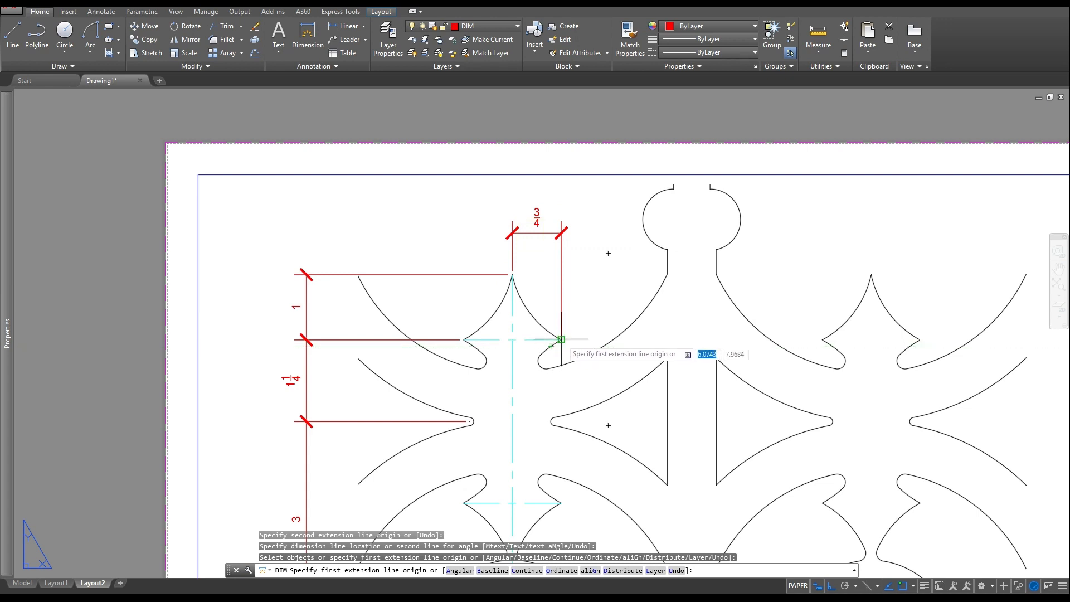
left_click(512, 274)
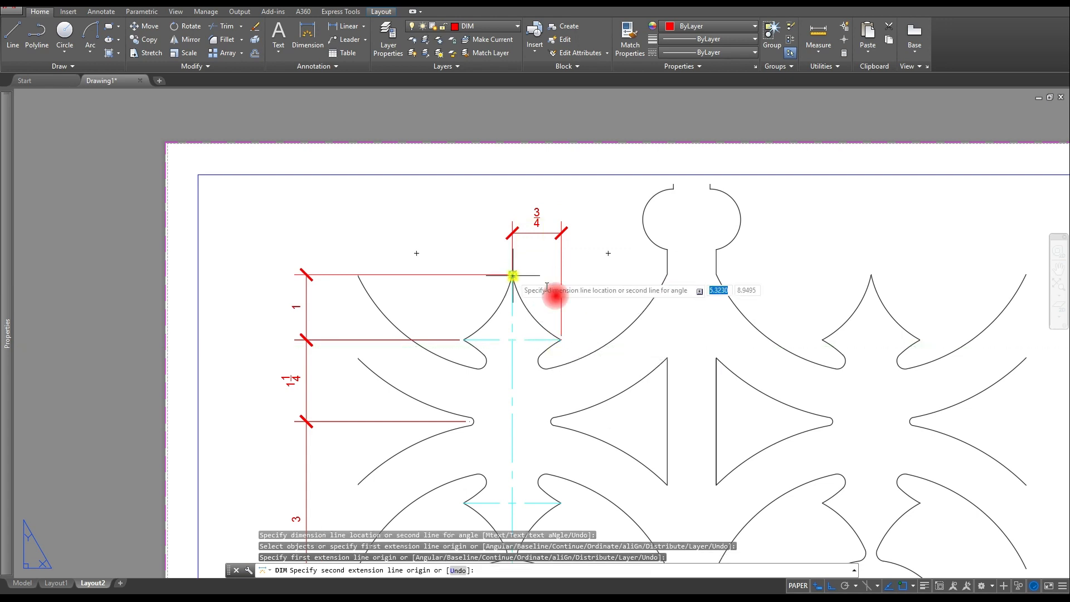
left_click(592, 295)
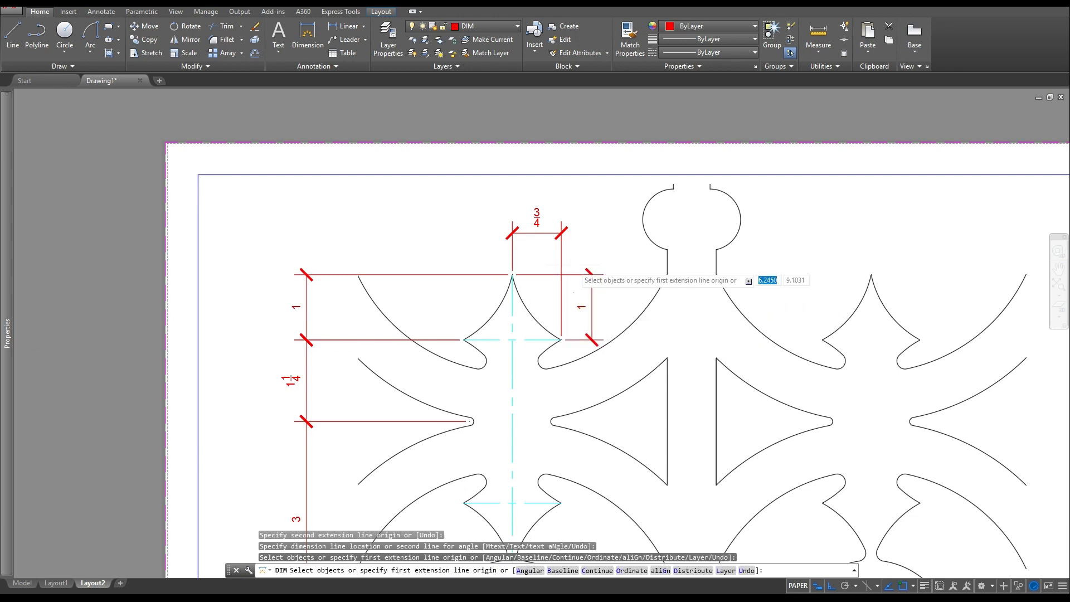
- Dimension the horizontal distance from the bottom center ornament's pointed tip to its left barb, placing the dimension line level with the tip
scroll(596, 329, "down", 3)
middle_click_drag(605, 348, 555, 255)
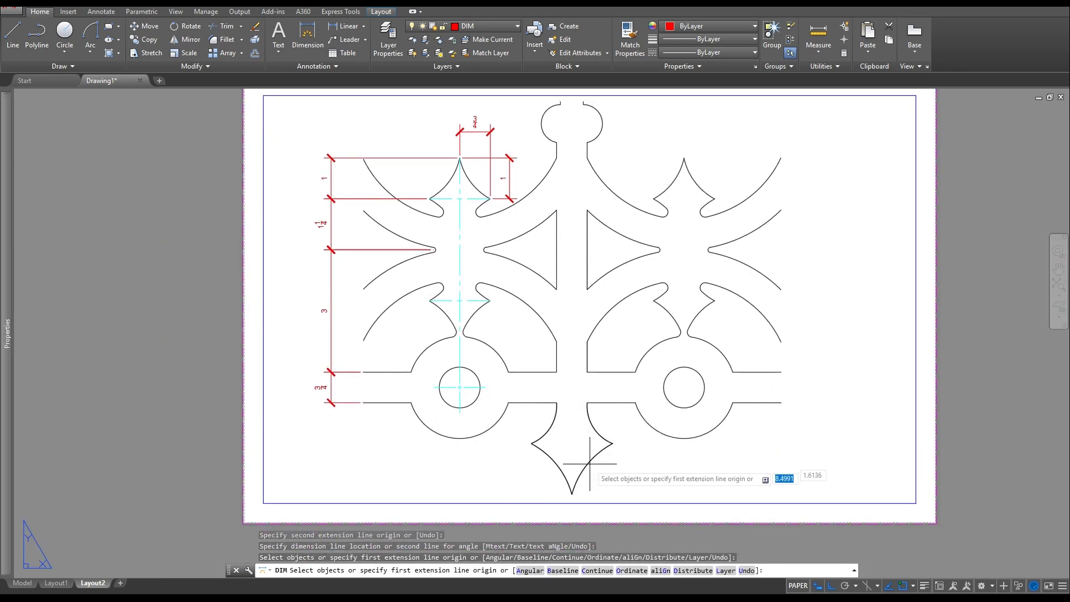
scroll(574, 463, "up", 2)
middle_click_drag(574, 466, 580, 407)
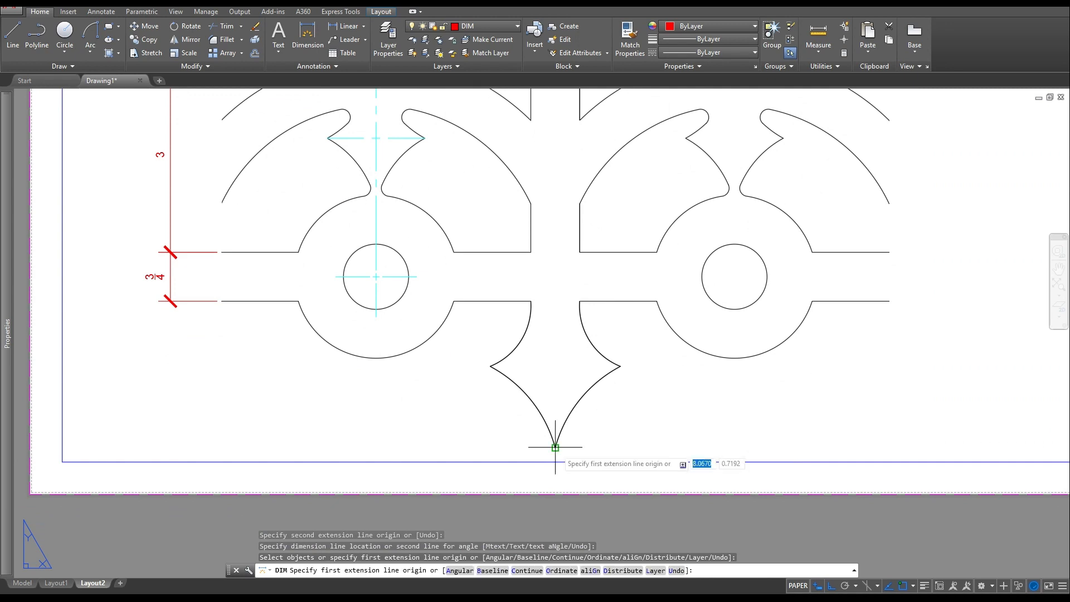
left_click(555, 446)
left_click(493, 367)
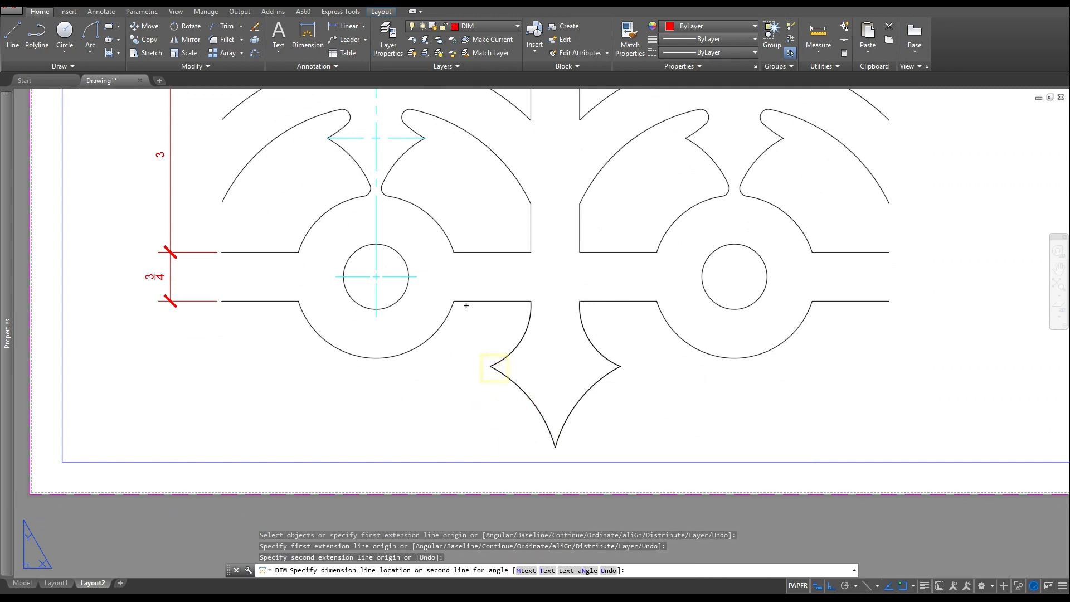
left_click(515, 446)
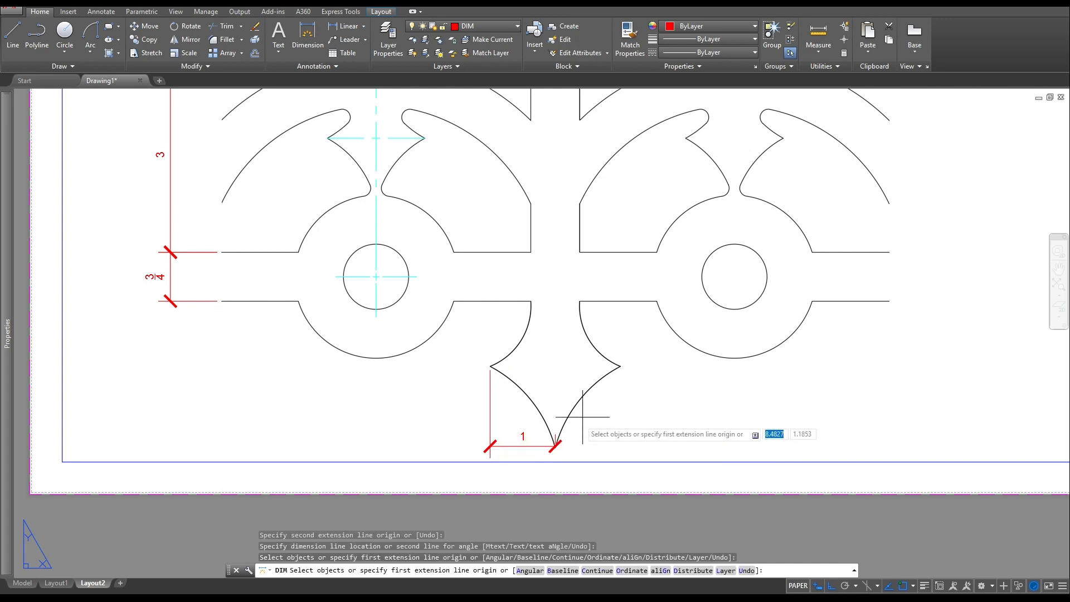
- Dimension the vertical distance from the bottom center ornament's pointed tip to its right barb, placing the dimension line beyond the barb
scroll(559, 439, "up", 3)
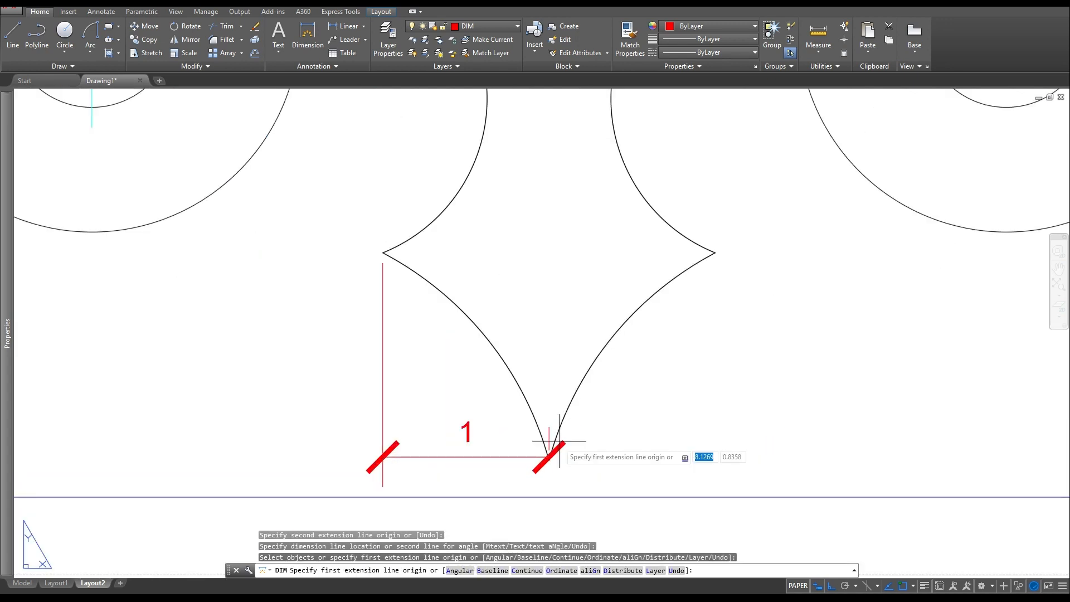
left_click(549, 456)
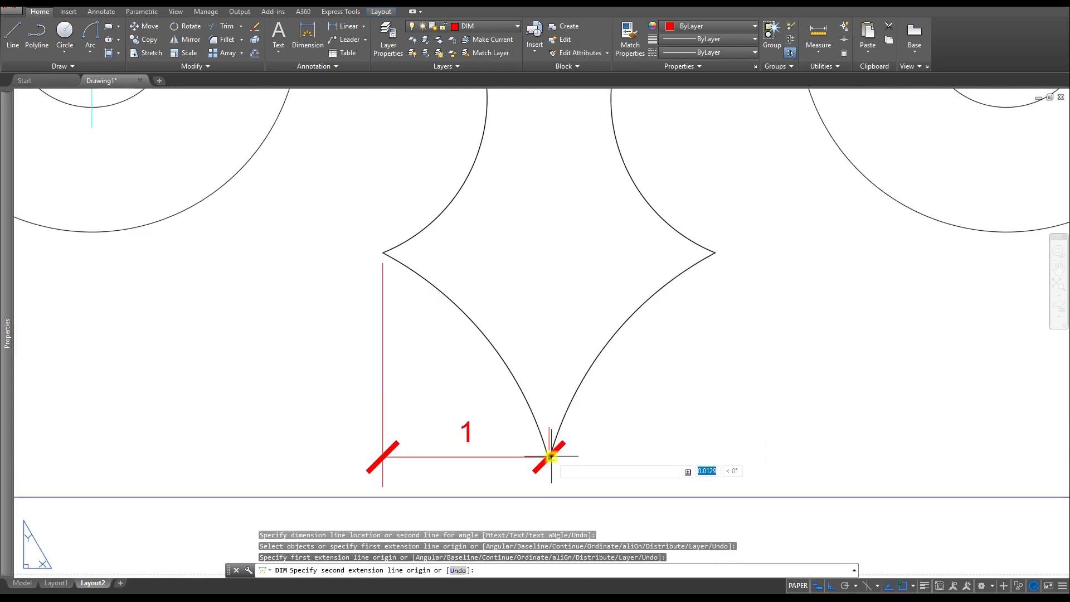
left_click(713, 251)
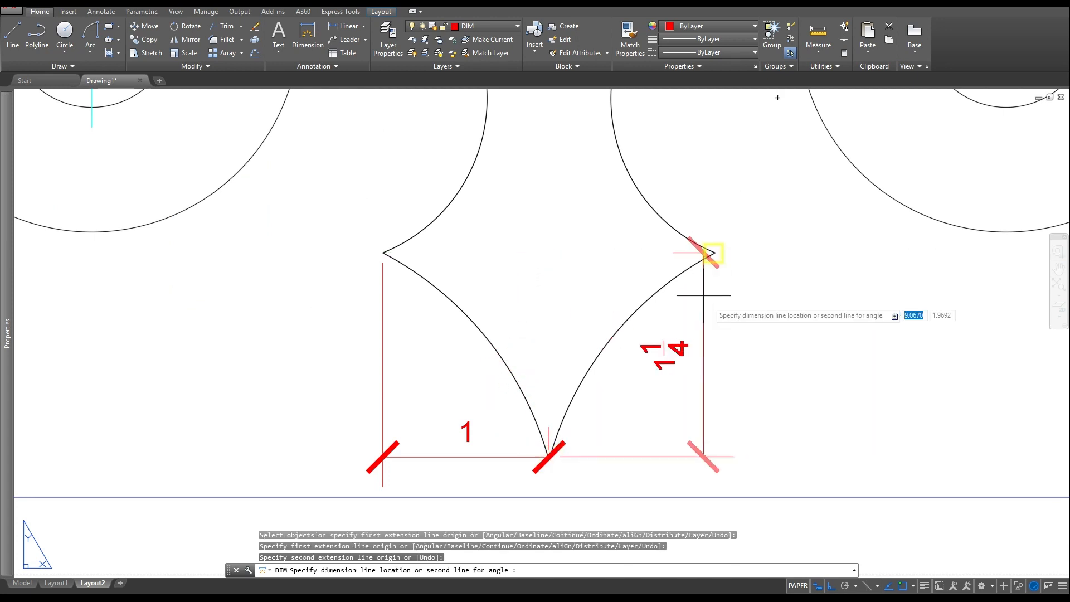
left_click(764, 341)
- Dimension the vertical distance from the bottom center ornament's right barb to the rail's lower edge, aligned with the vertical dimension below it
middle_click_drag(754, 266, 708, 481)
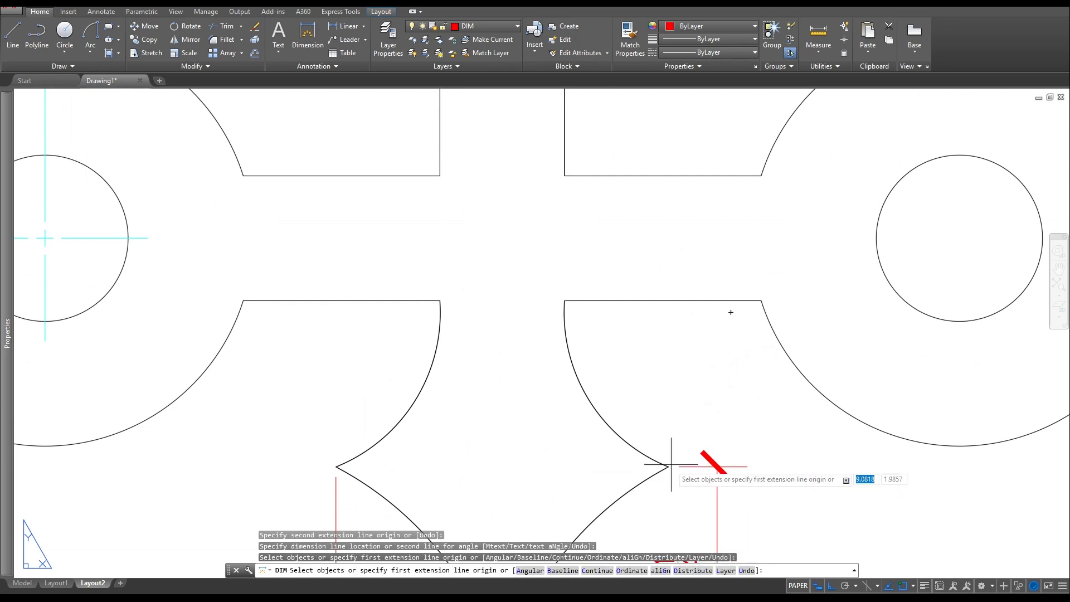
left_click(670, 466)
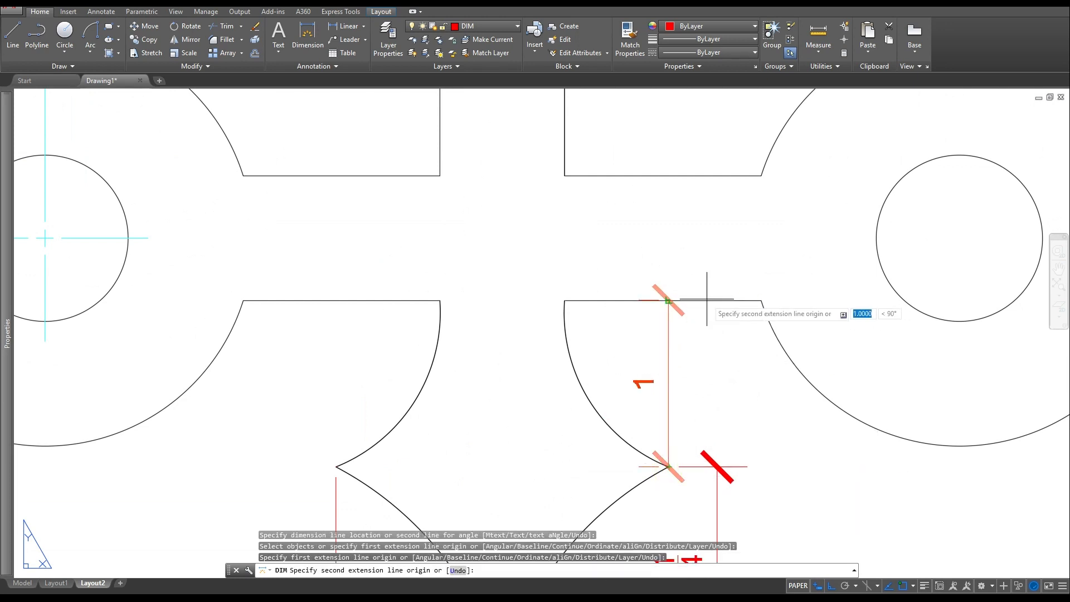
left_click(674, 300)
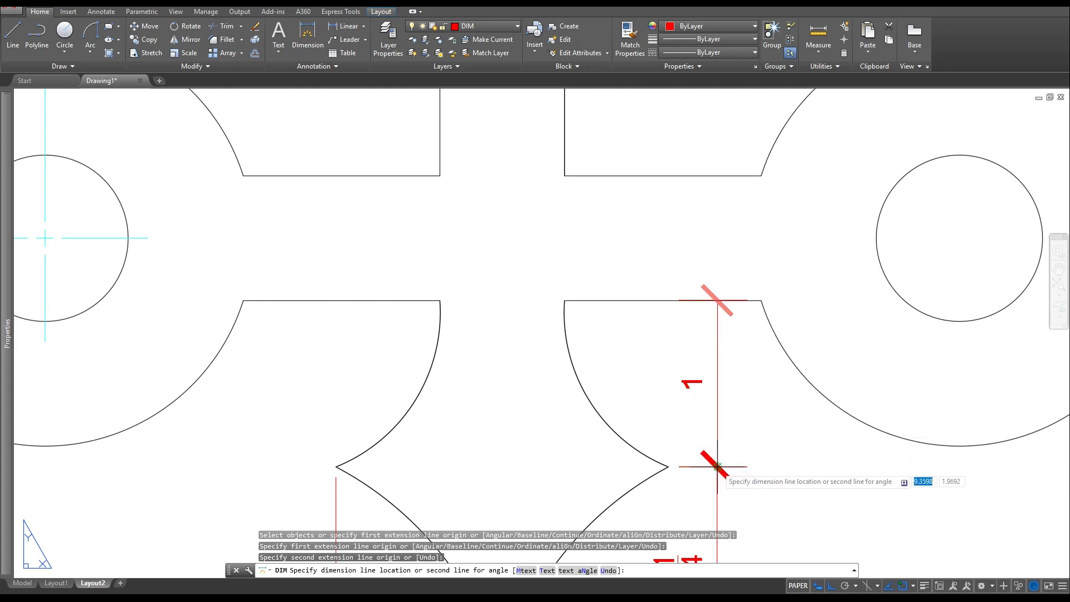
left_click(716, 463)
scroll(656, 377, "down", 4)
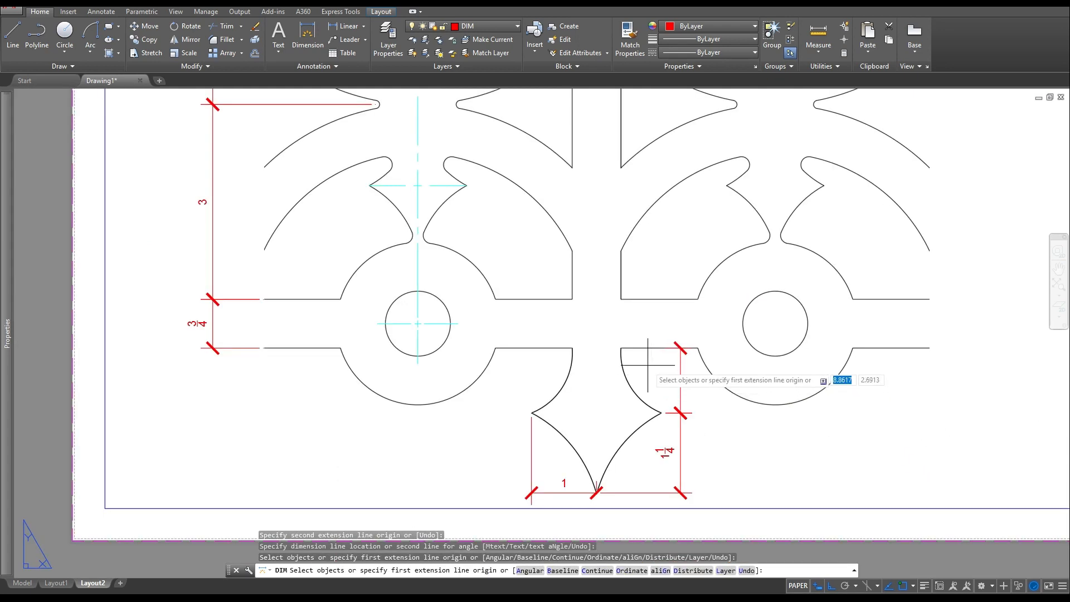
scroll(646, 362, "down", 2)
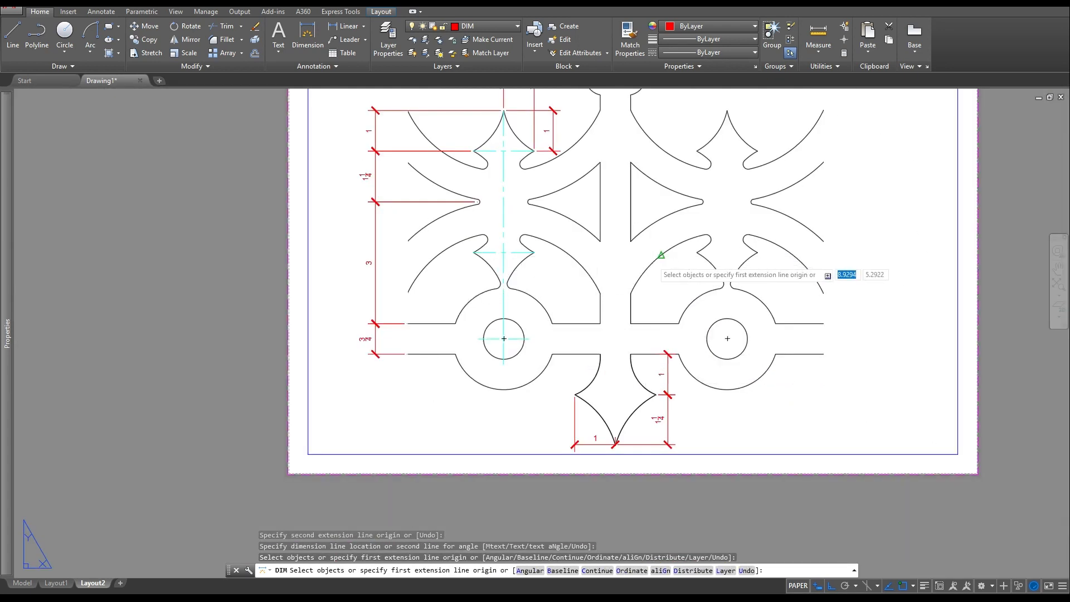
scroll(655, 256, "up", 4)
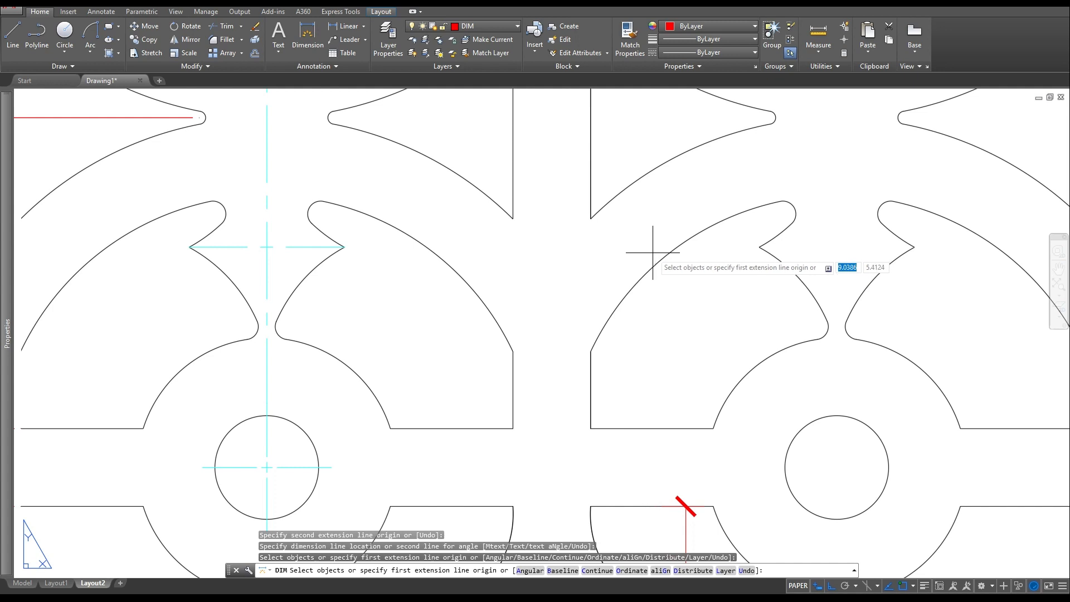
key("Escape")
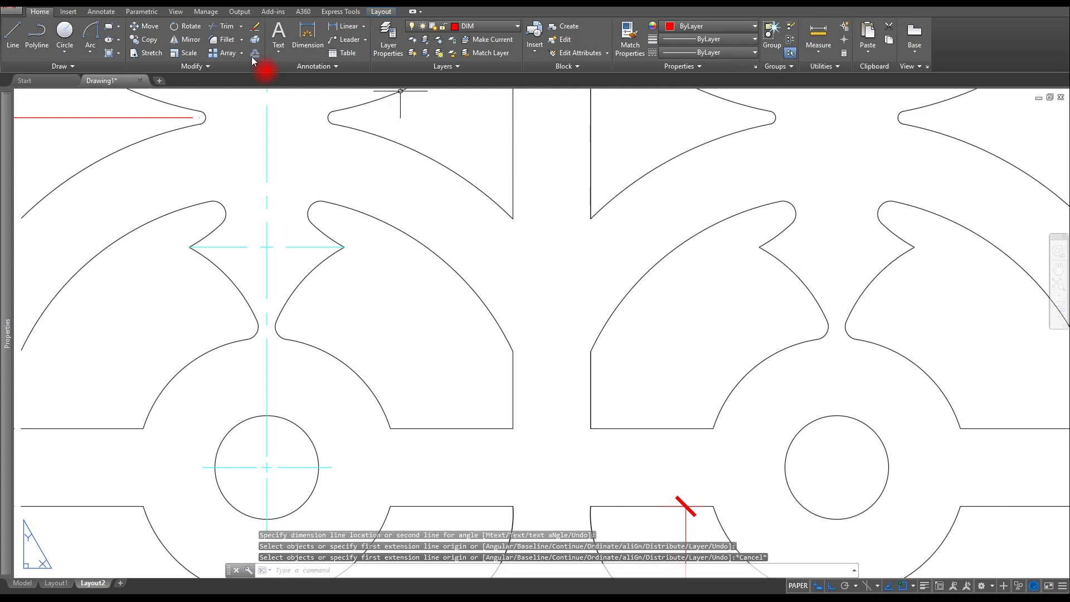
- Make the leader dimension style current and dimension the radius of the large arc beside the right ornament's lower stem, placing the text inside it
left_click(300, 65)
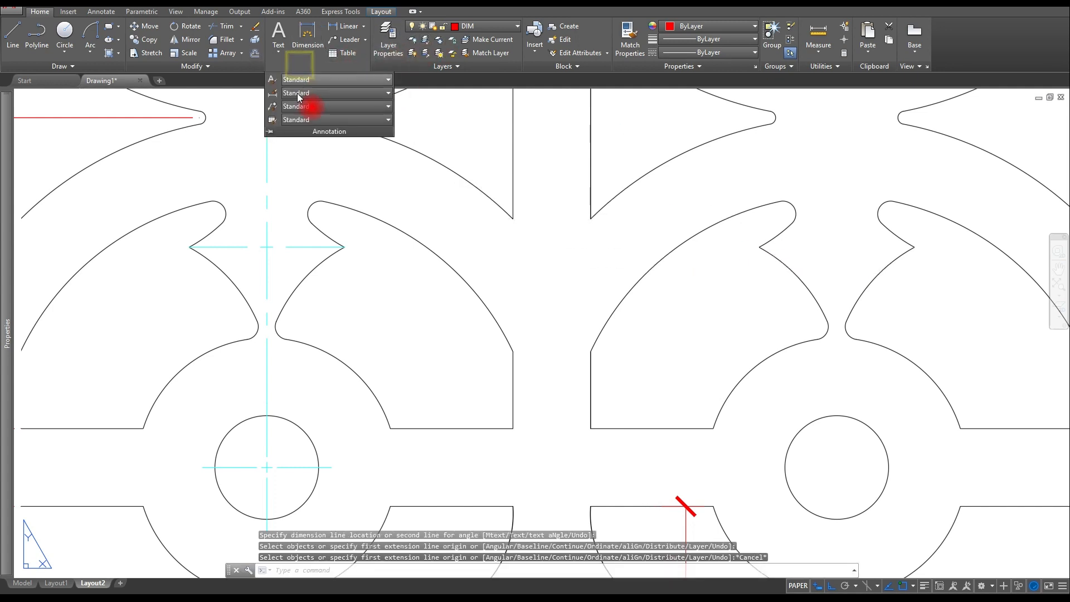
left_click(376, 98)
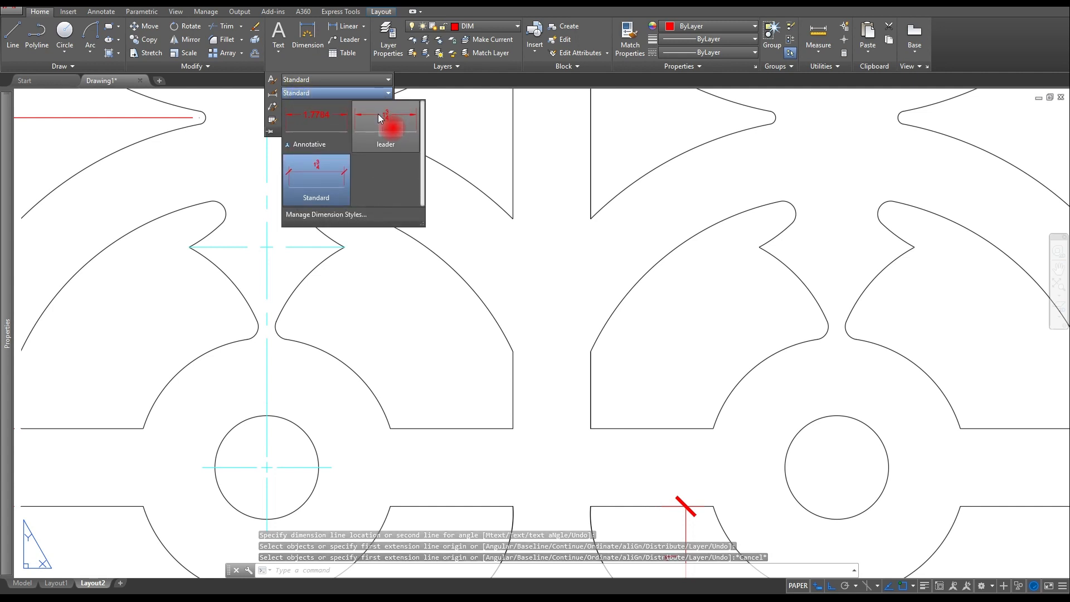
left_click(378, 114)
left_click(309, 35)
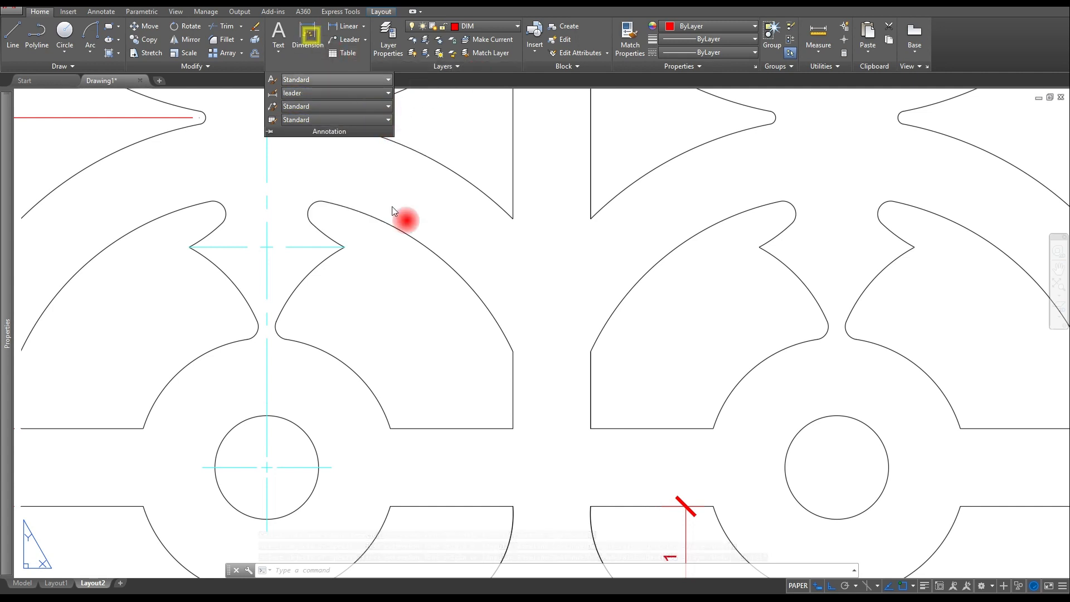
left_click(631, 278)
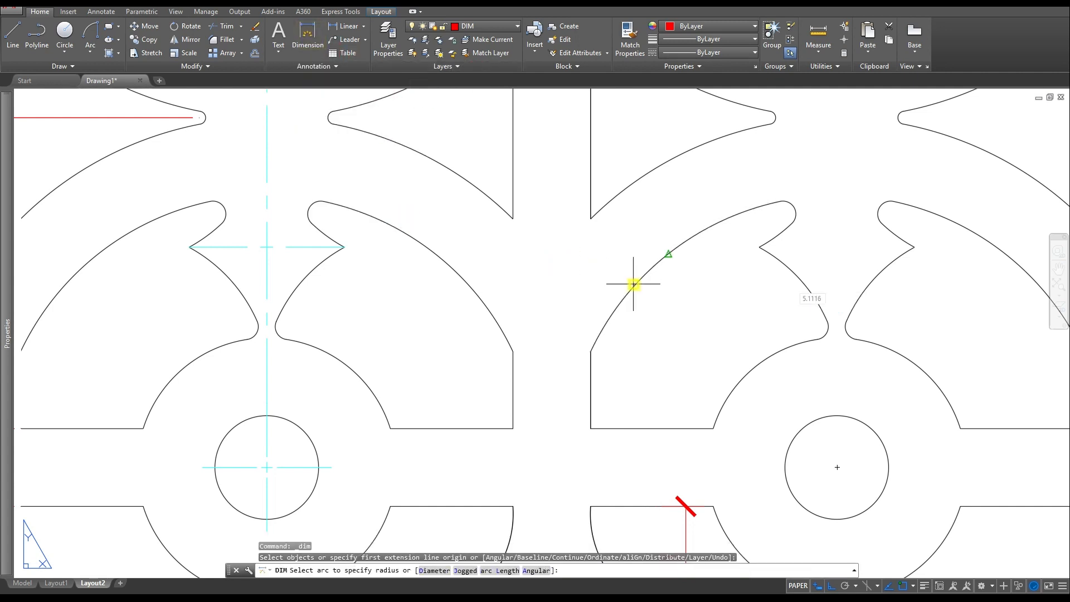
left_click(646, 321)
- Dimension the radius of the small rounded end above the right ornament's lower left barb, placing the text above the gap
scroll(704, 304, "up", 3)
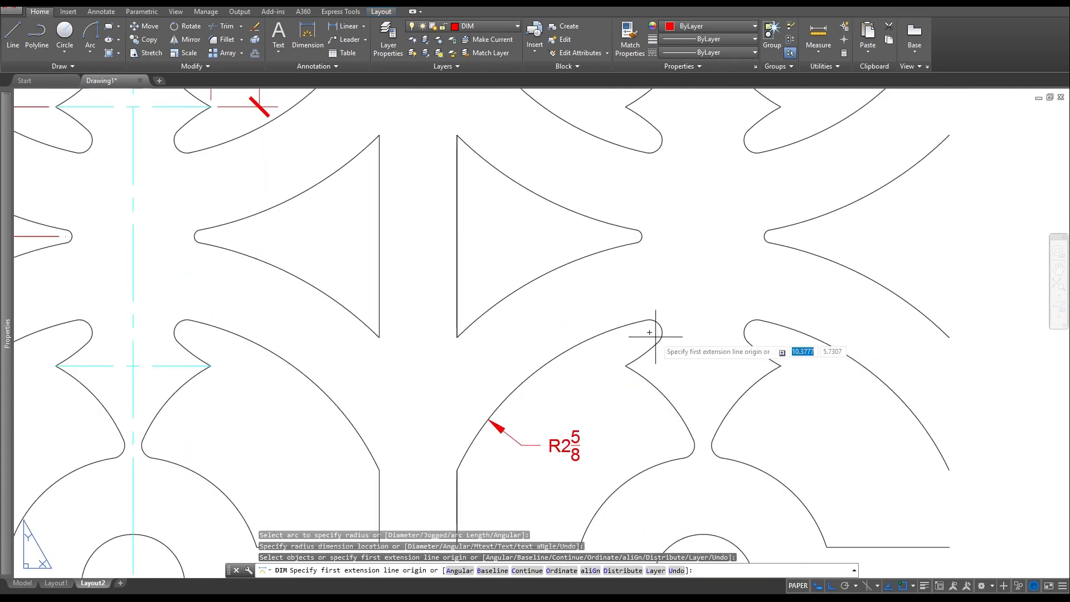
scroll(656, 321, "up", 3)
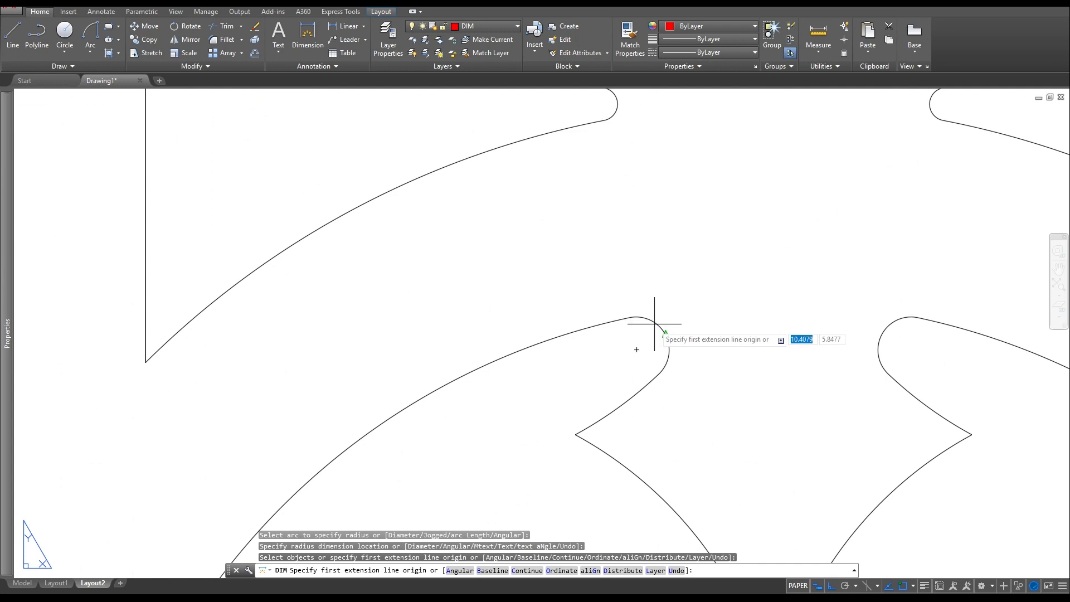
left_click(656, 322)
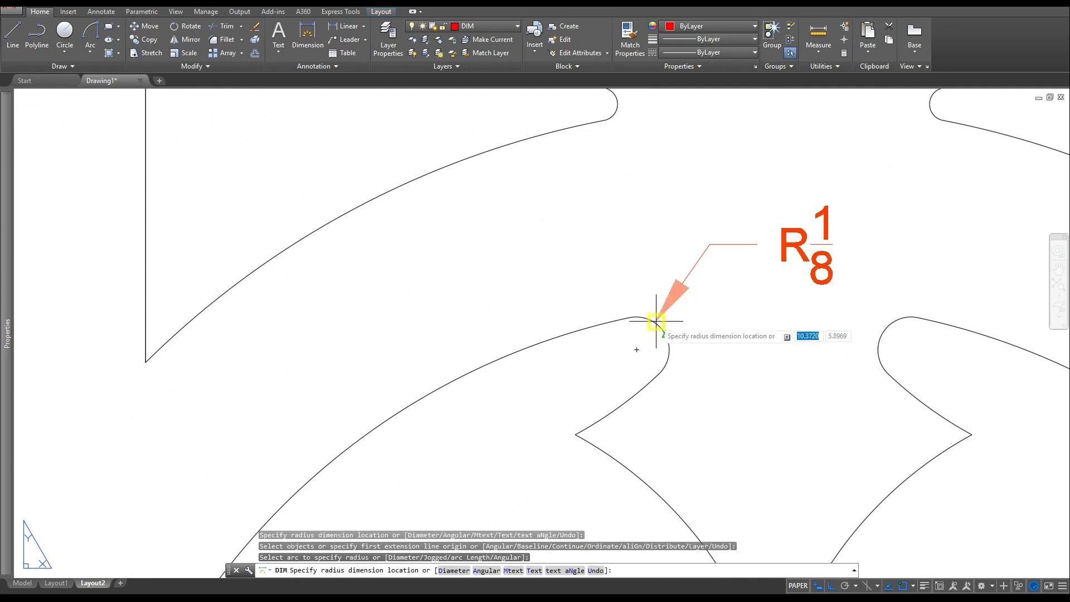
left_click(691, 272)
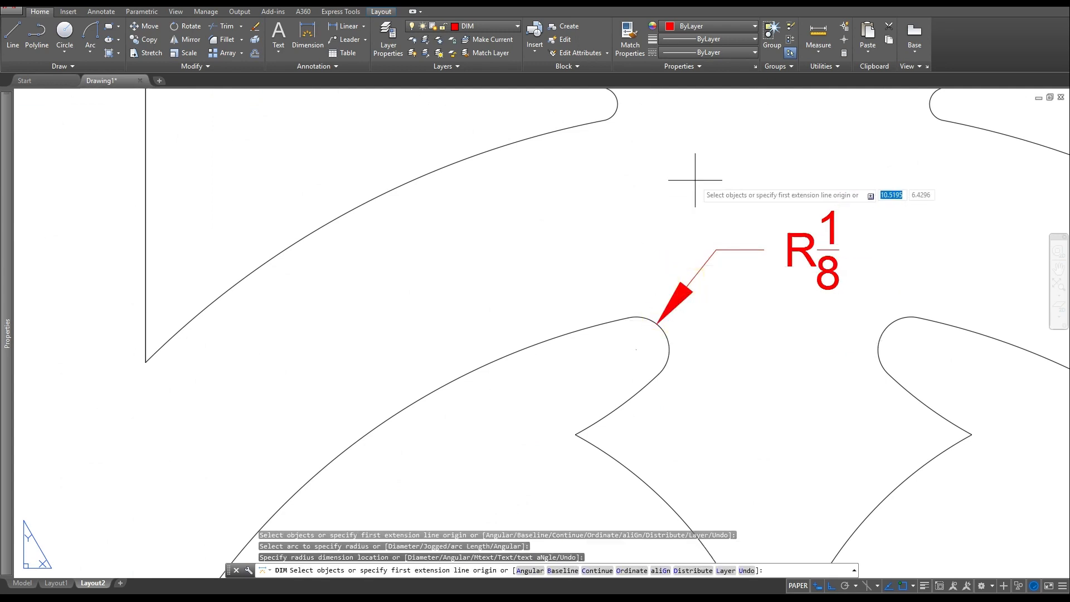
middle_click_drag(695, 180, 623, 361)
key("Return")
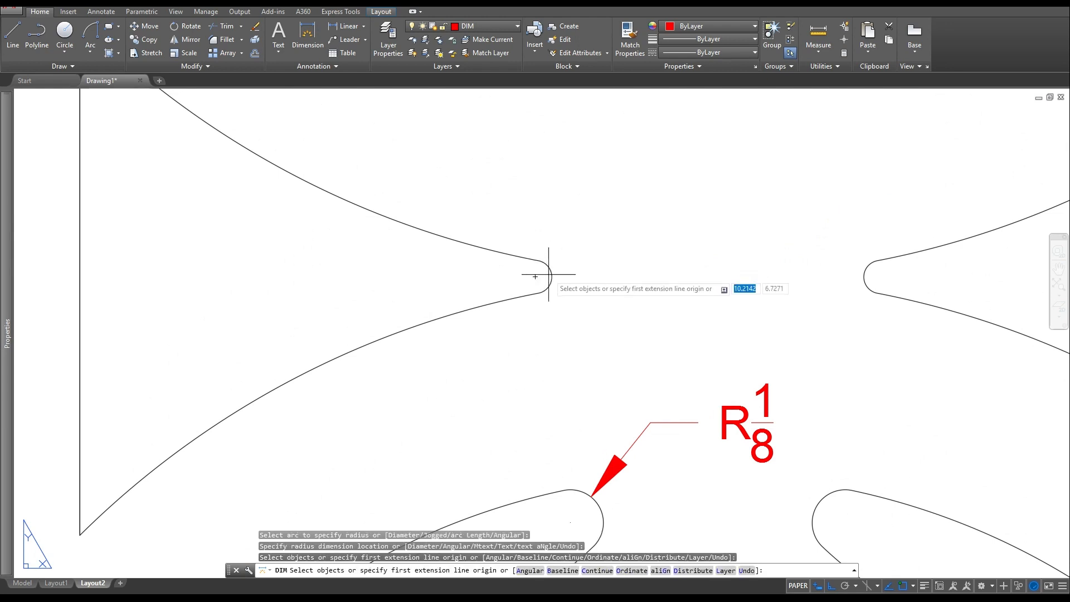
scroll(558, 265, "up", 2)
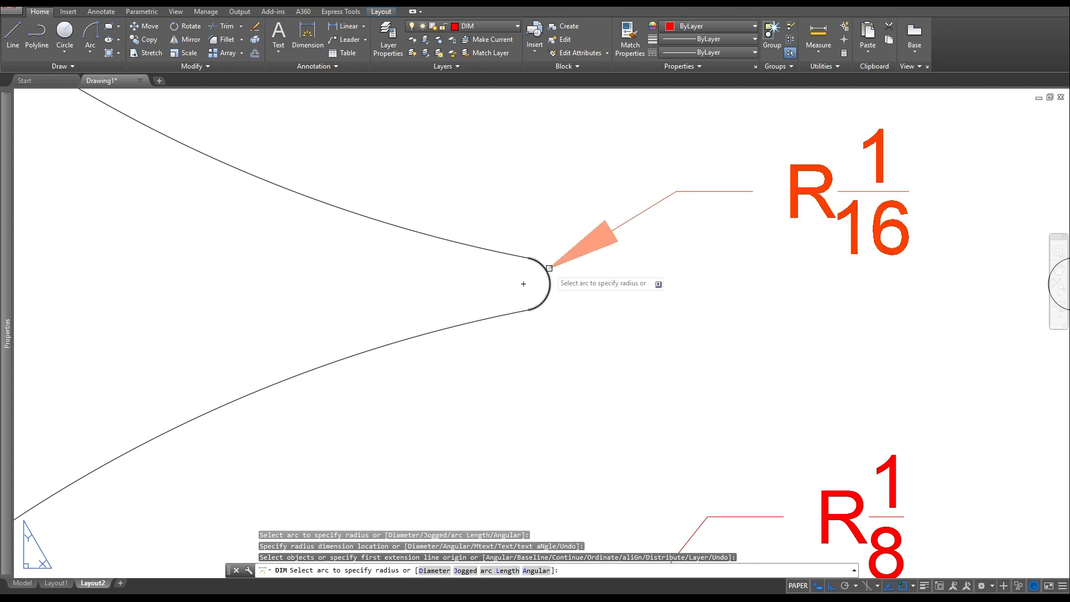
left_click(550, 271)
key("Escape")
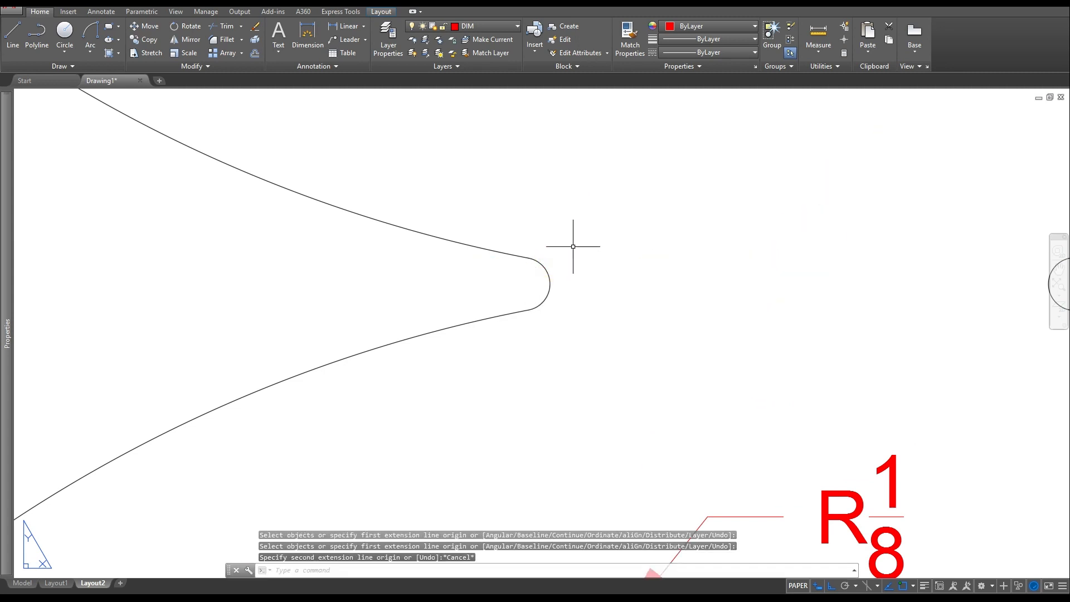
left_click(310, 46)
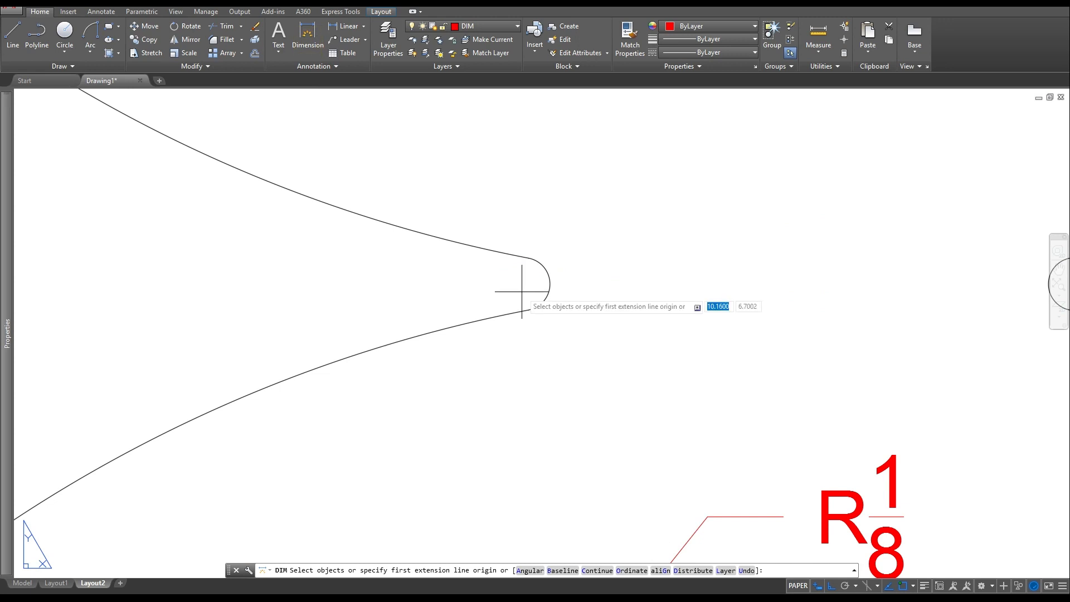
key("Escape")
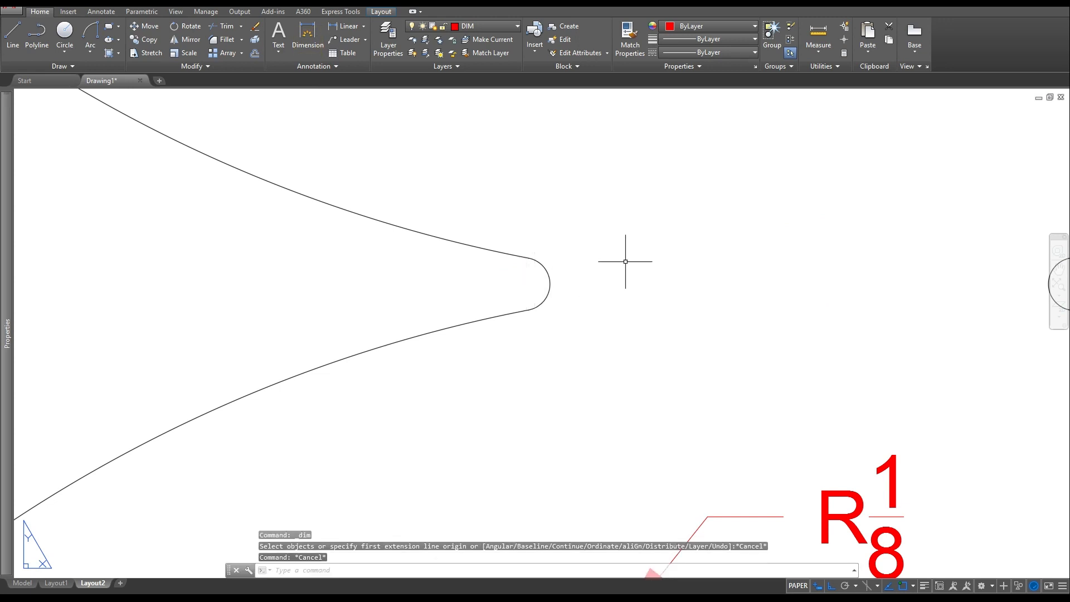
- Add a Radius dimension to the rounded point of the triangular opening left of the right ornament's middle, with its text up and outward
left_click(365, 27)
left_click(371, 136)
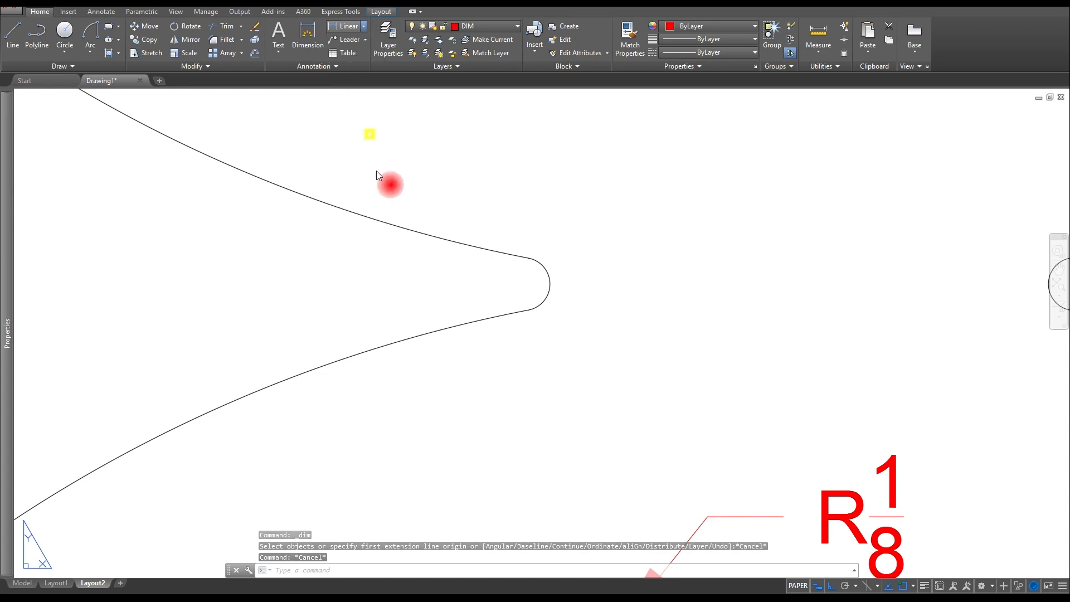
left_click(551, 284)
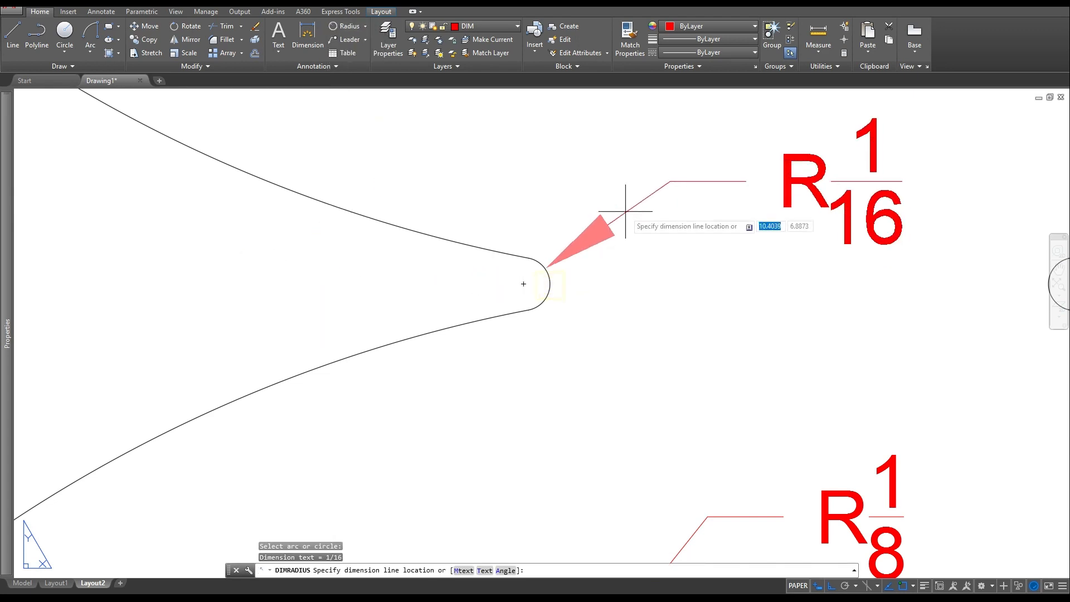
left_click(626, 202)
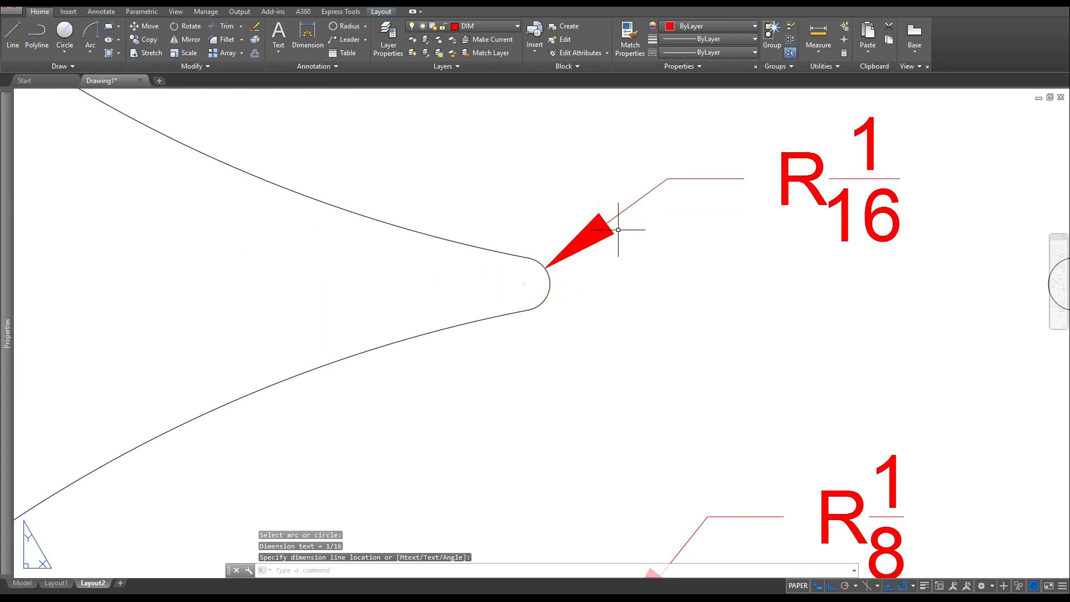
- Dimension the radius of the large lower arc around the left circle, placing the text outside the arc's lower left
scroll(618, 230, "up", 6)
scroll(620, 263, "down", 8)
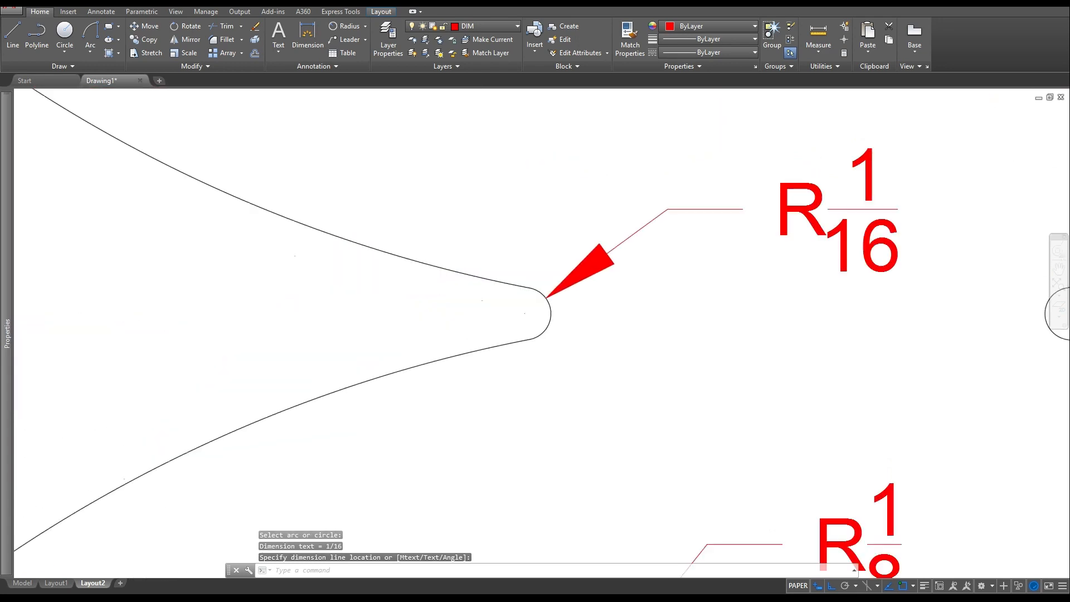
mouse_move(540, 339)
middle_mouse_down()
mouse_move(651, 254)
mouse_move(714, 178)
middle_mouse_up()
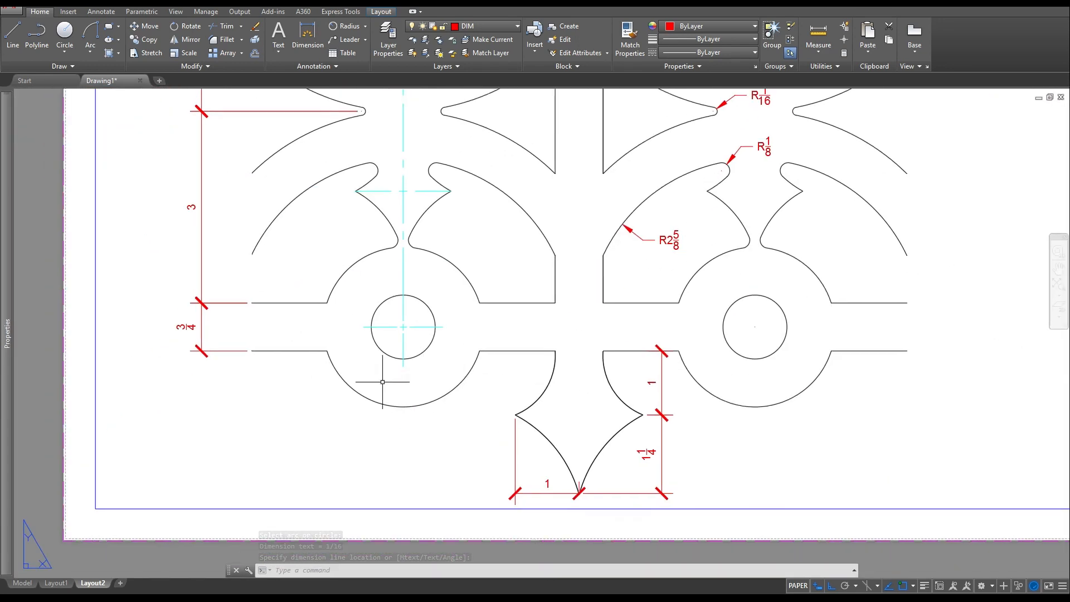
key("space")
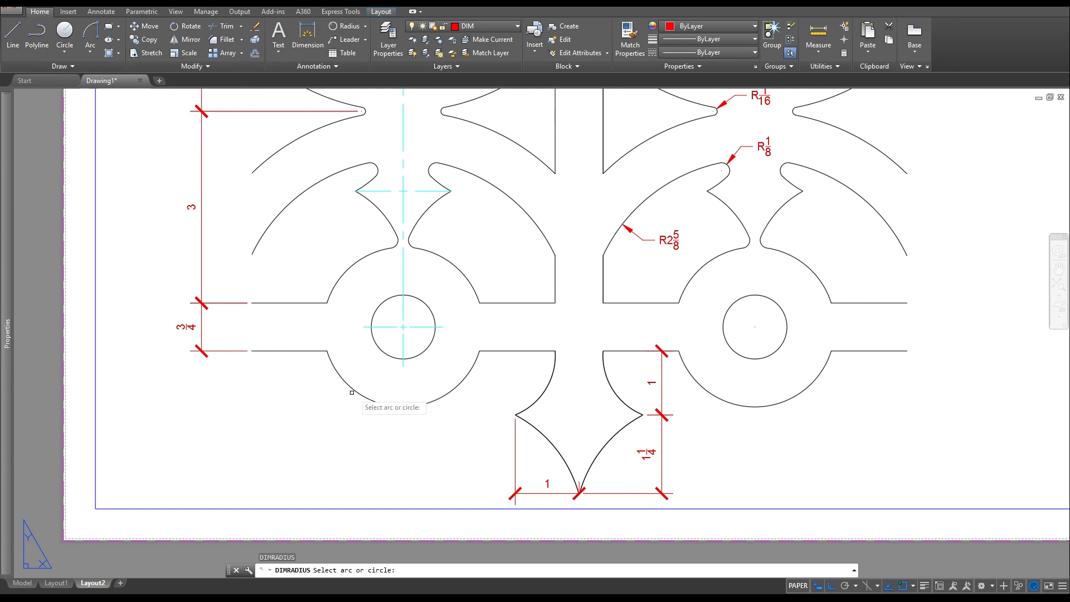
left_click(357, 394)
left_click(343, 412)
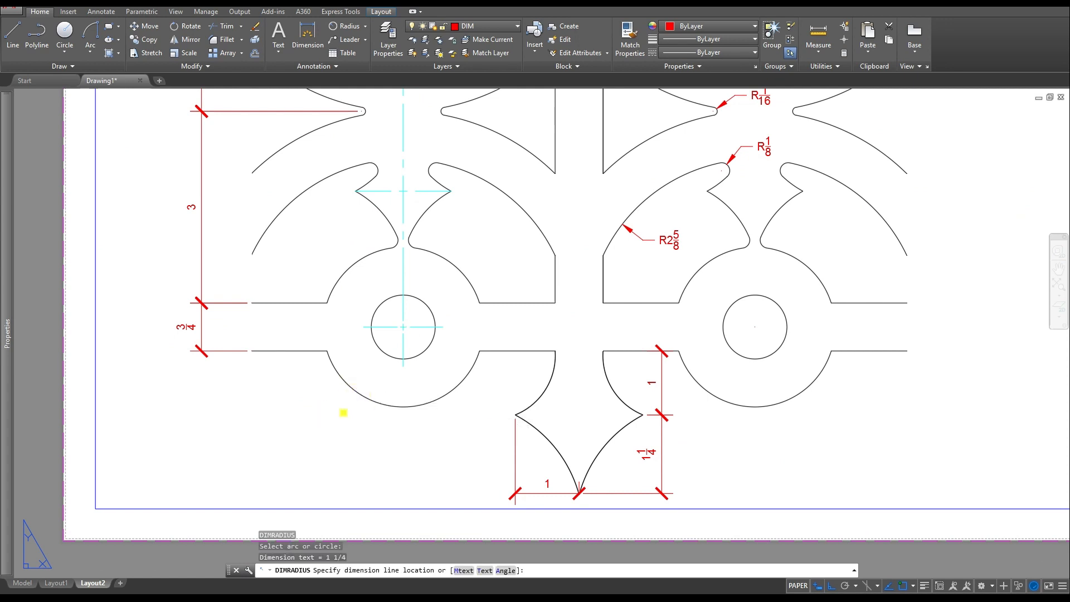
- Dimension the radius of the right-hand fillet where the left ornament's lower stem meets the ring, placing the text inside the adjacent opening
middle_click_drag(314, 285, 247, 449)
scroll(401, 392, "up", 1)
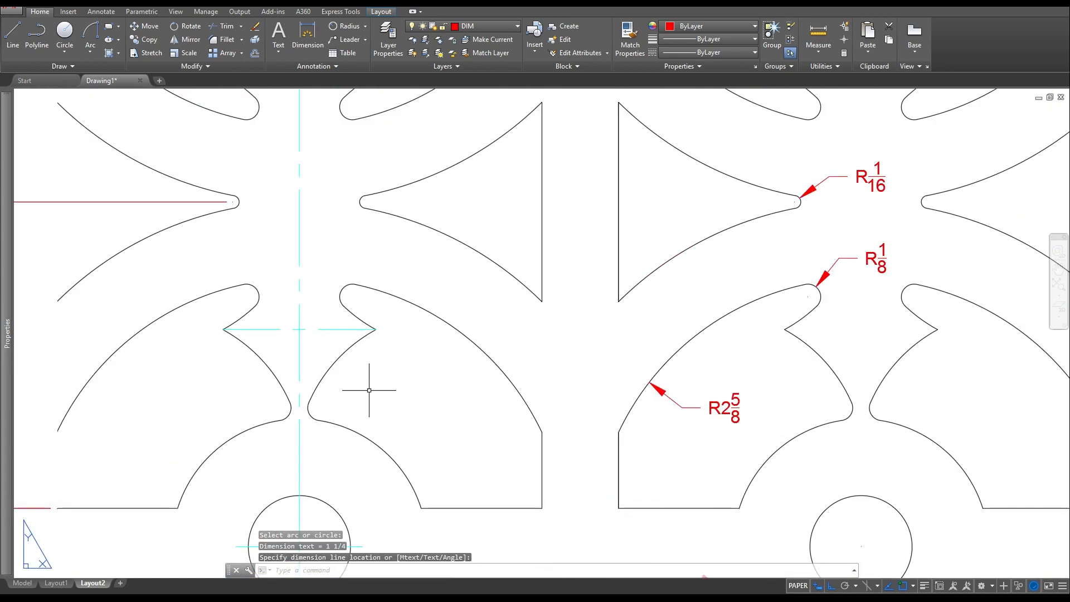
scroll(361, 399, "down", 2)
scroll(326, 404, "up", 5)
key("space")
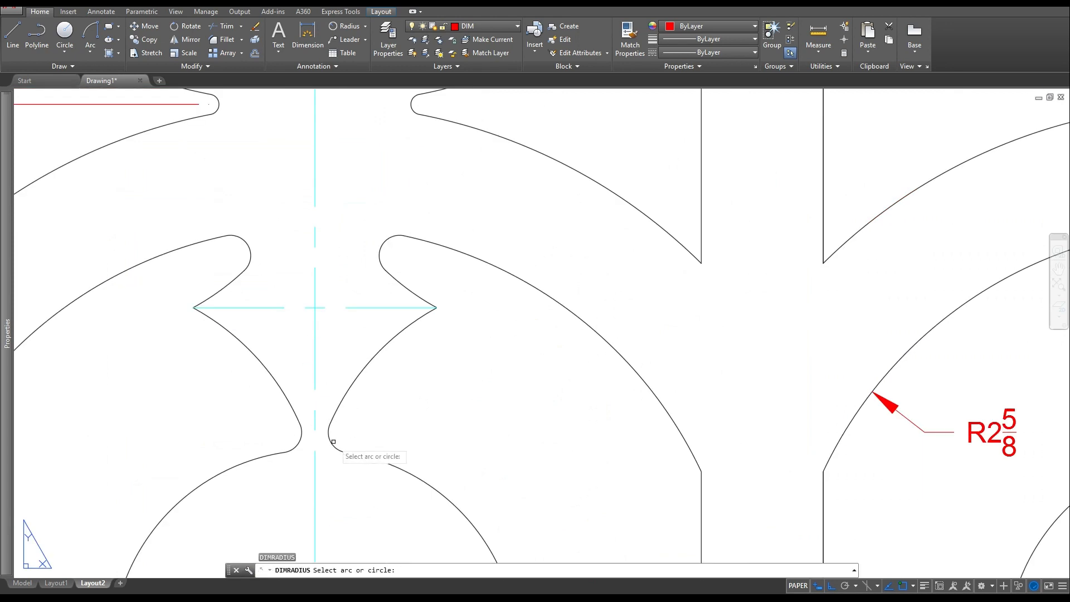
left_click(331, 443)
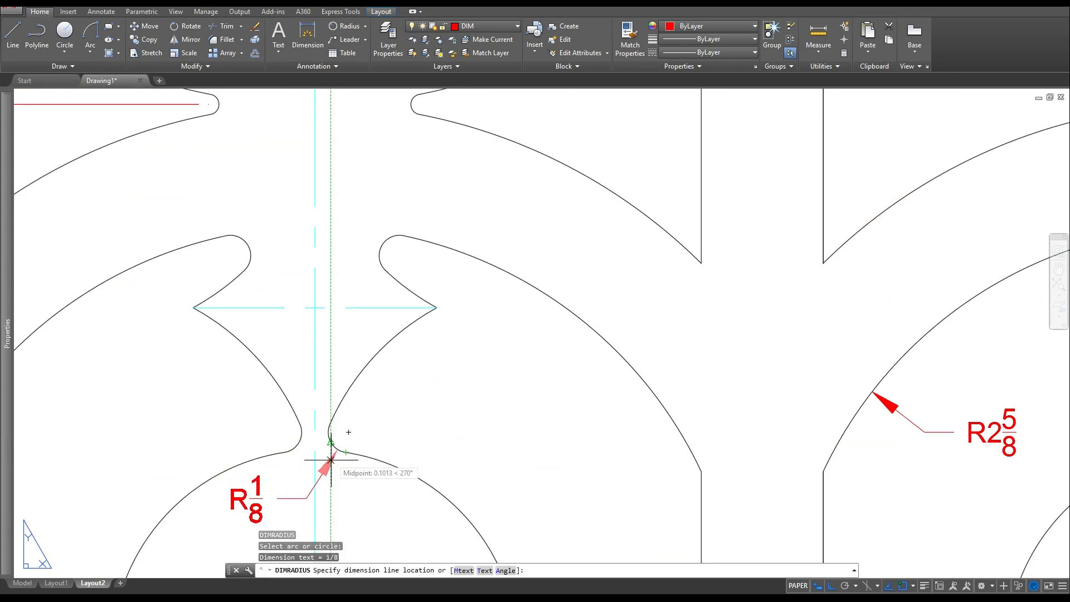
scroll(351, 437, "up", 4)
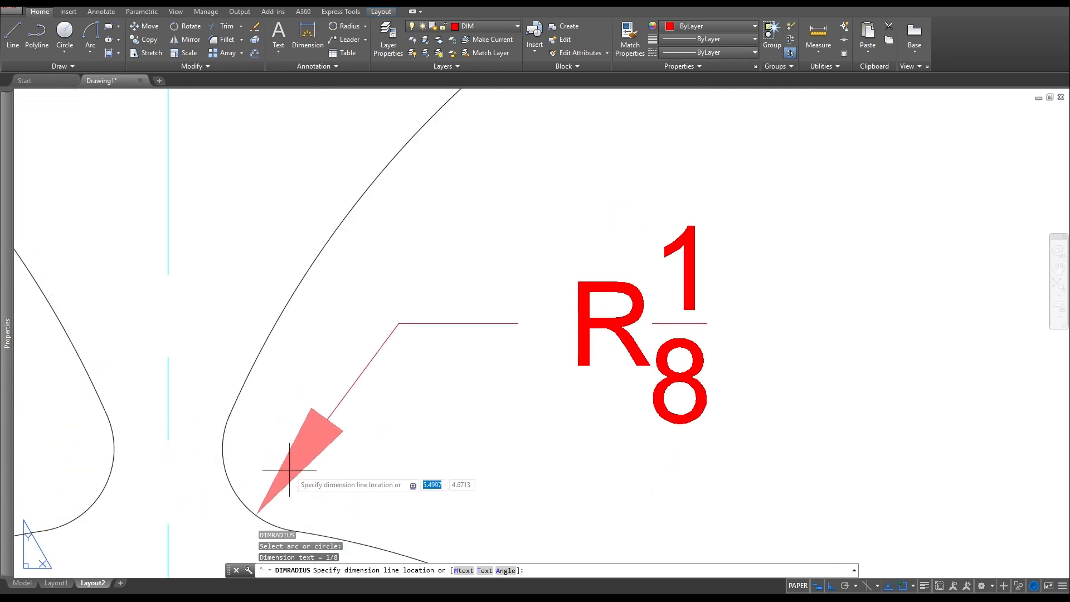
left_click(330, 450)
scroll(373, 425, "up", 2)
scroll(375, 423, "down", 6)
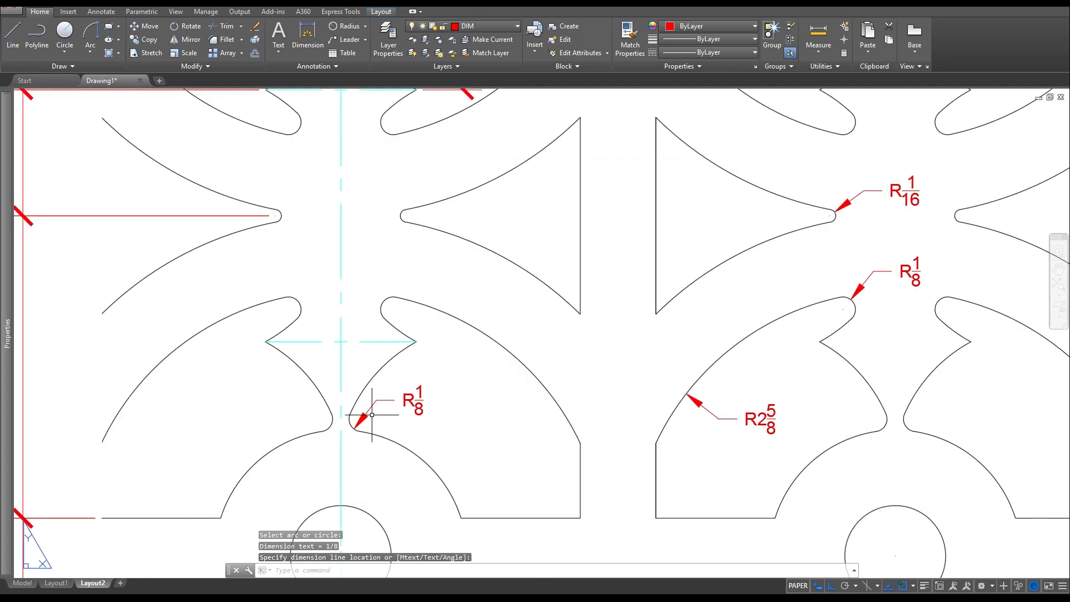
- Dimension the radius of the arc just below the left point of the left ornament's top spearhead, placing the text down and outward
scroll(280, 271, "down", 2)
scroll(339, 317, "up", 4)
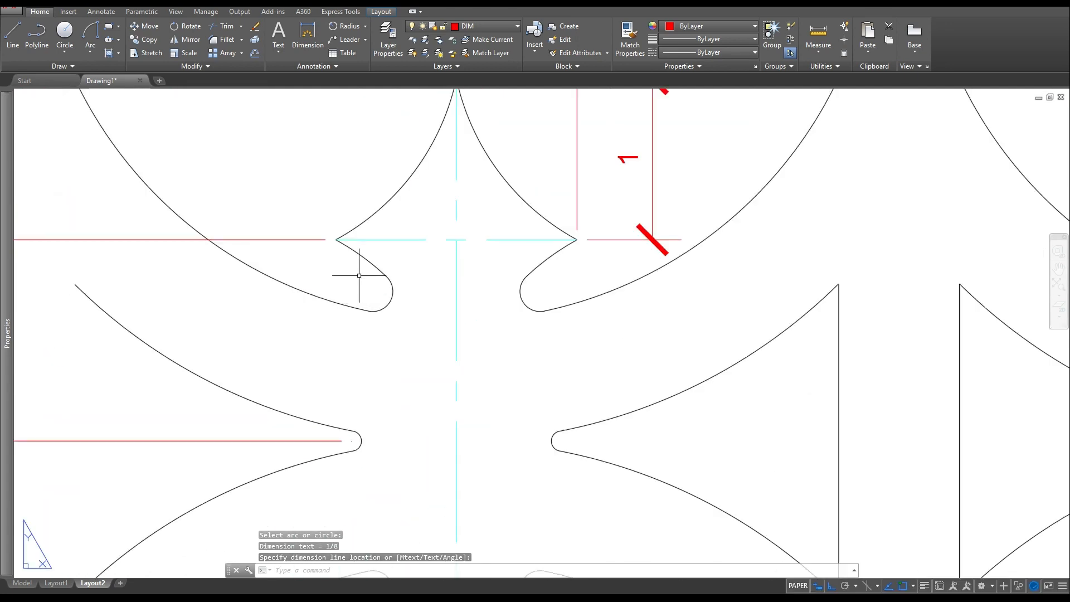
key("Return")
left_click(366, 260)
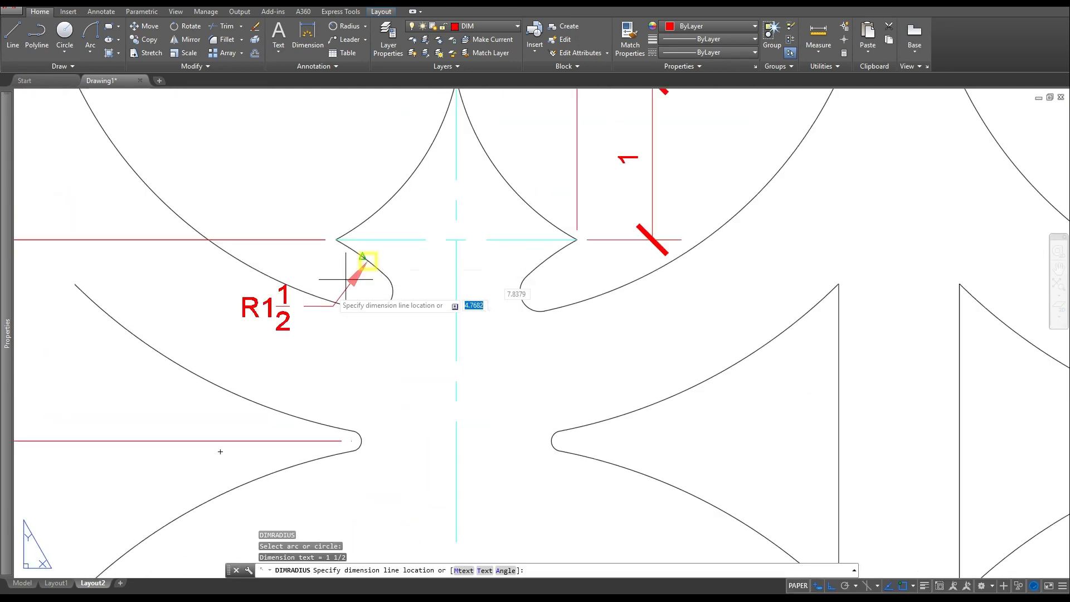
left_click(307, 332)
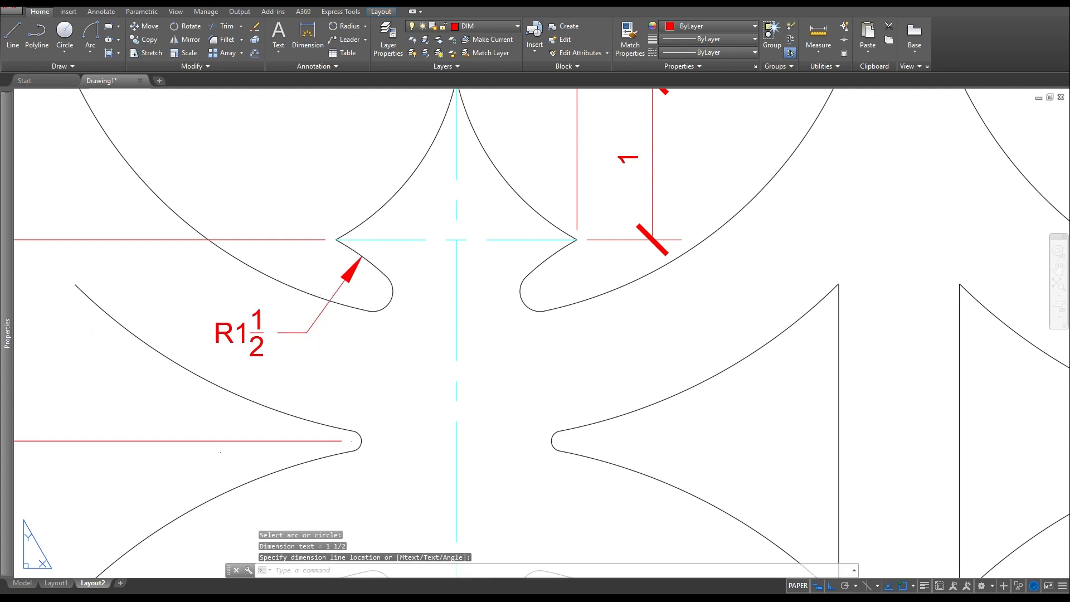
- Dimension the radius of the arc forming the left side of the left ornament's top spearhead, placing the text up and outward
key("Return")
left_click(392, 200)
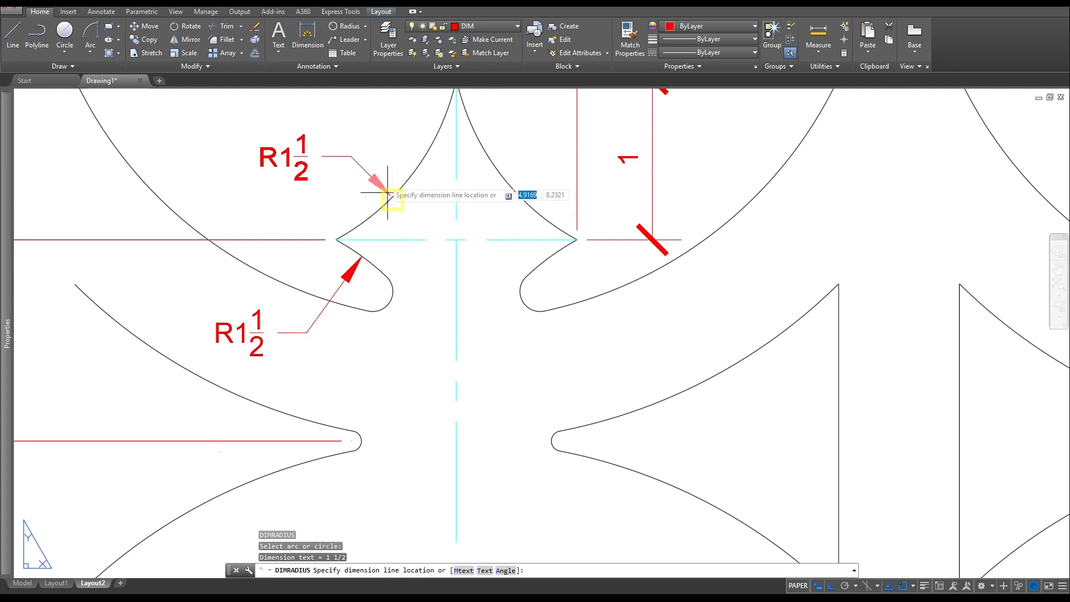
left_click(361, 131)
- Dimension the radii of the bottom center spearhead's upper-left and lower-left arcs, placing both texts inside the spearhead
scroll(399, 303, "up", 5)
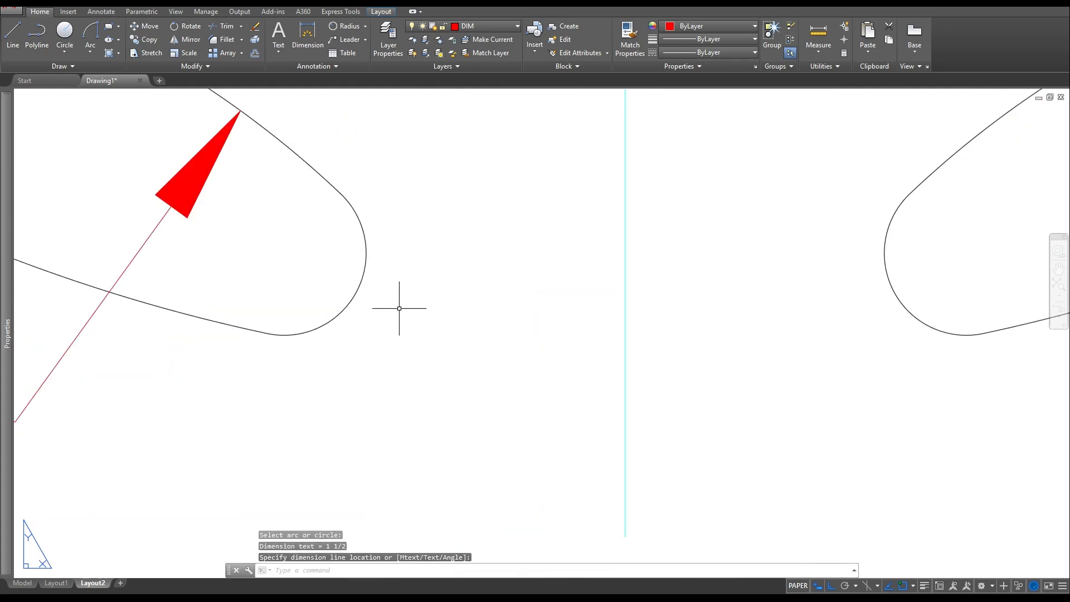
scroll(400, 317, "up", 2)
scroll(410, 357, "down", 12)
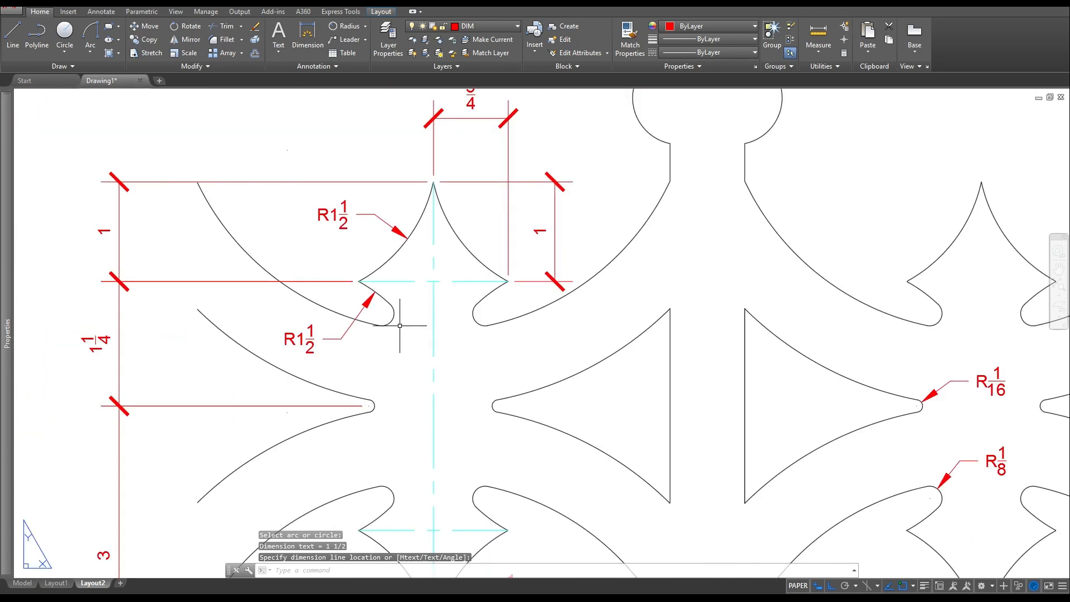
scroll(420, 436, "up", 5)
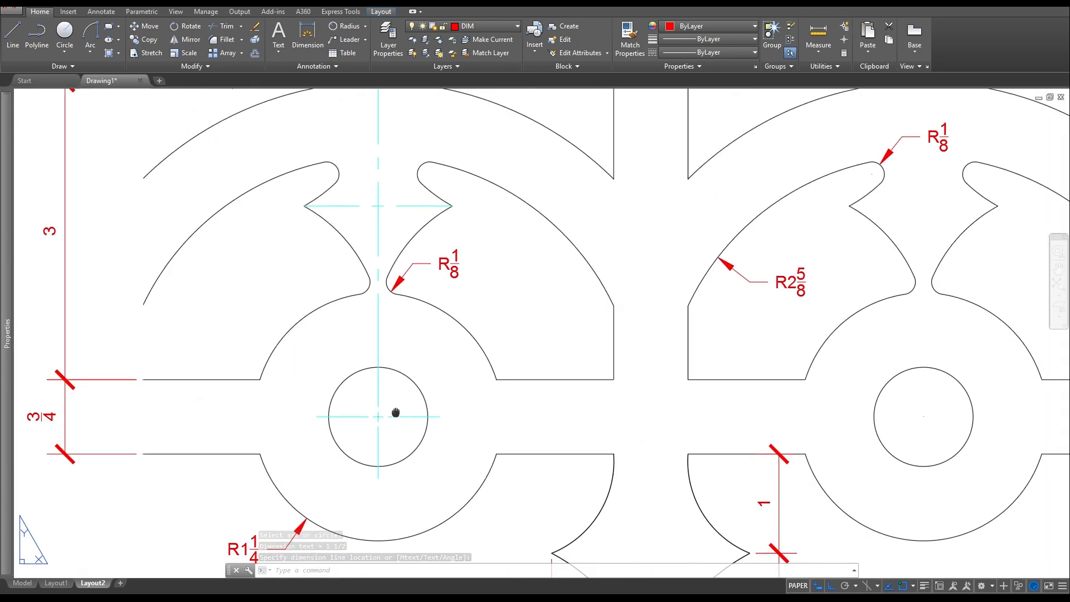
mouse_move(607, 494)
middle_mouse_down()
mouse_move(470, 390)
mouse_move(446, 395)
middle_mouse_up()
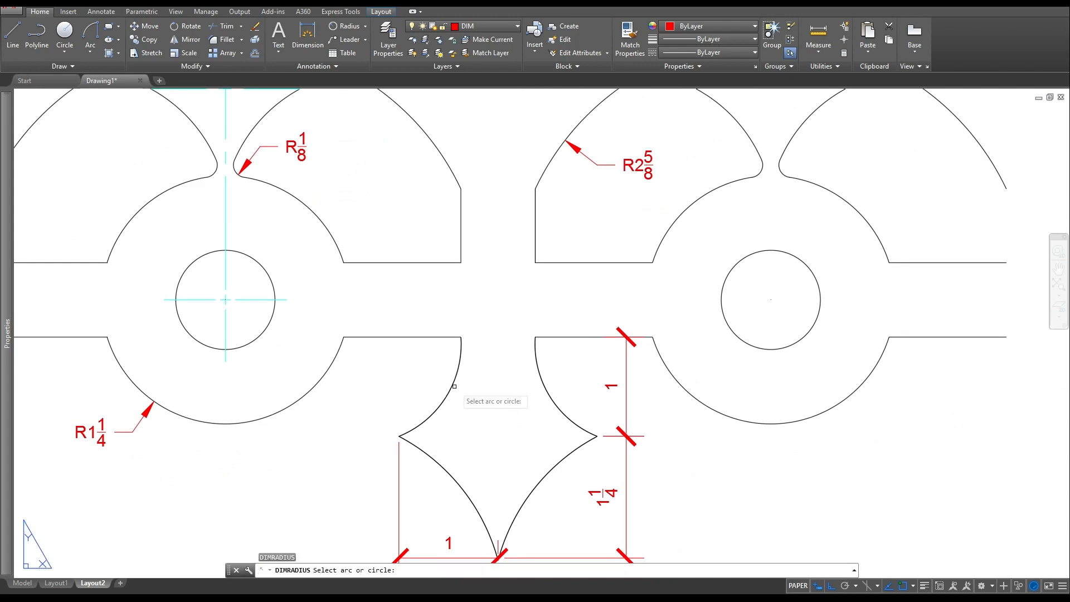
left_click(453, 385)
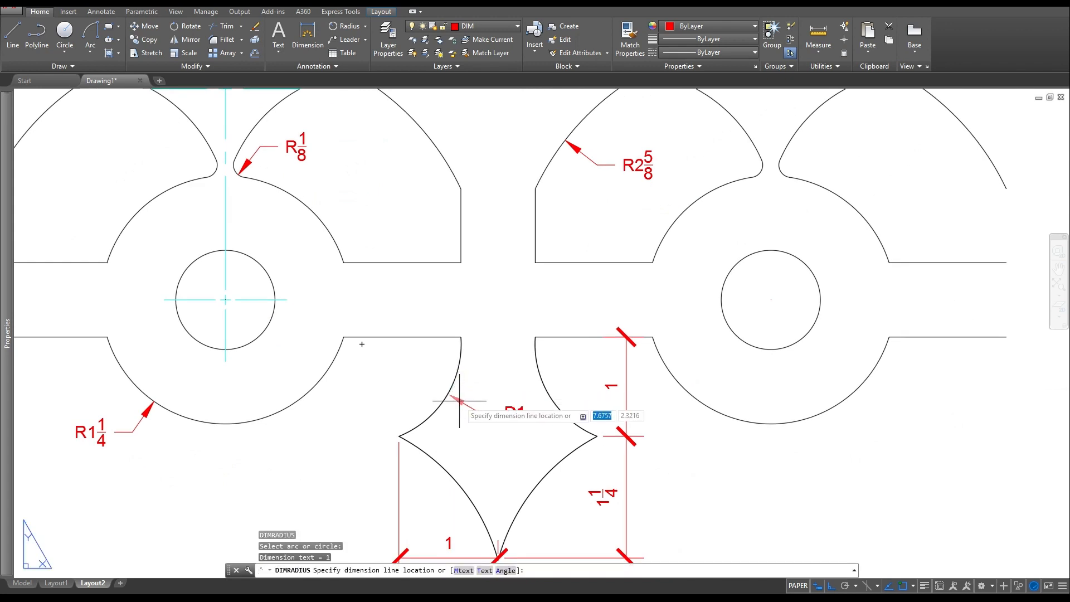
left_click(460, 410)
key("Return")
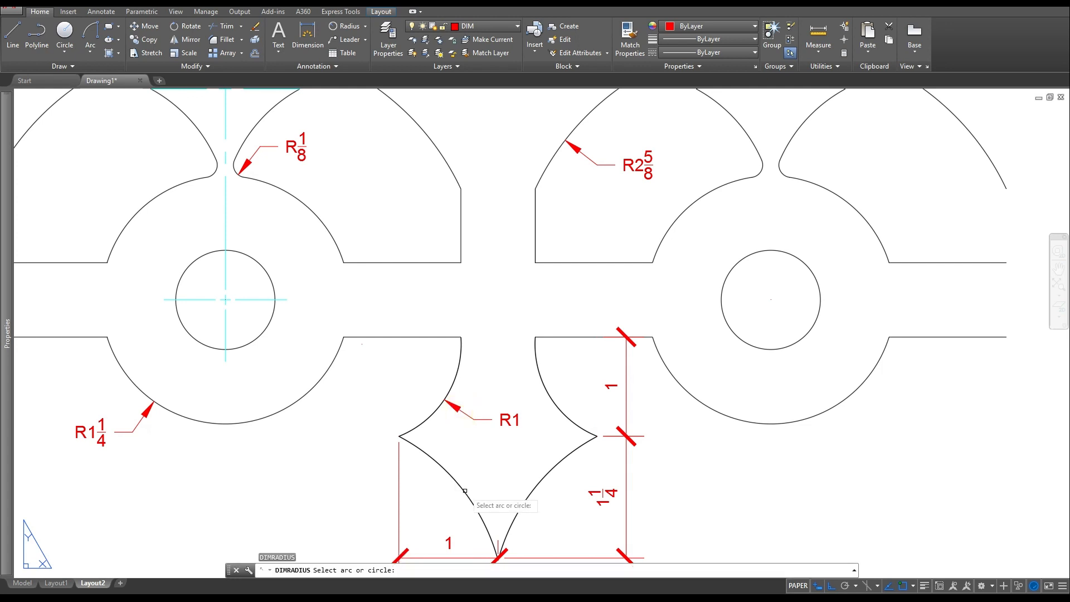
left_click(465, 490)
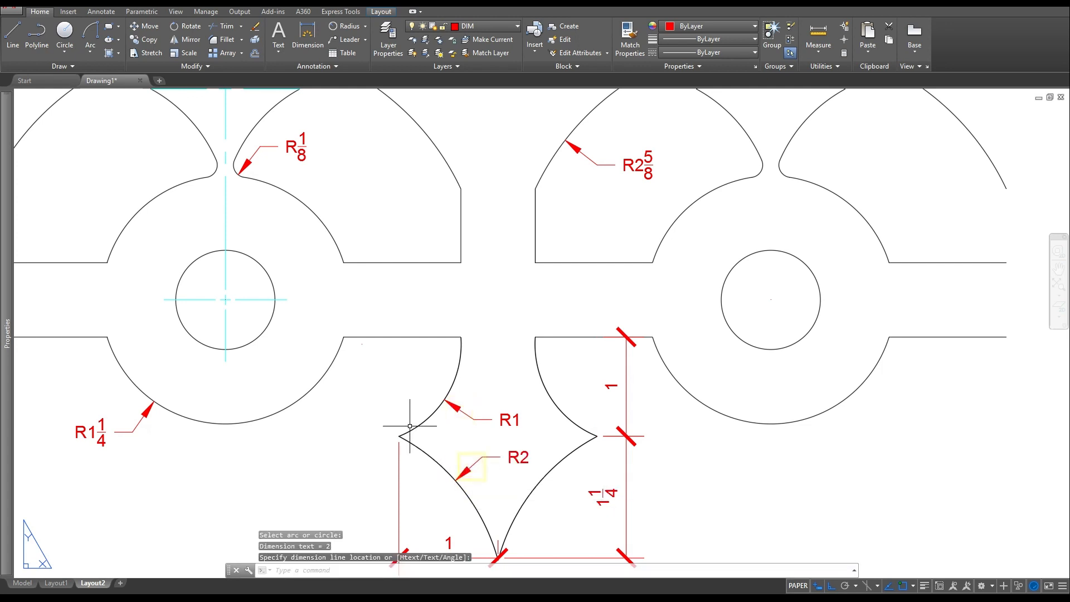
- Add a Diameter dimension to the left ornament's lower circle, placing the text up and outside the surrounding ring
scroll(412, 424, "up", 5)
scroll(412, 424, "down", 8)
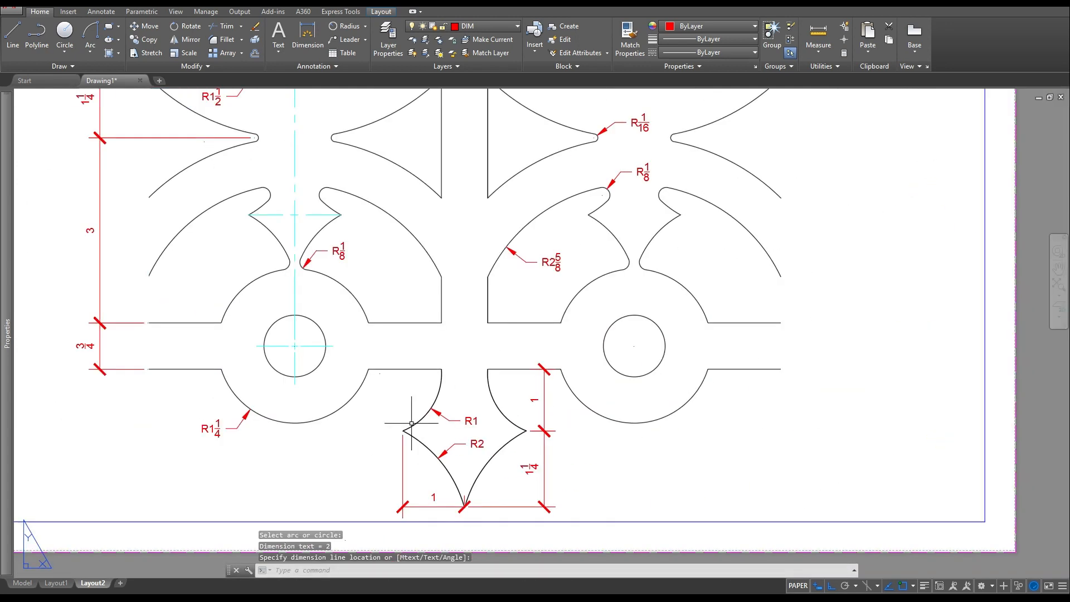
left_click(366, 31)
left_click(378, 170)
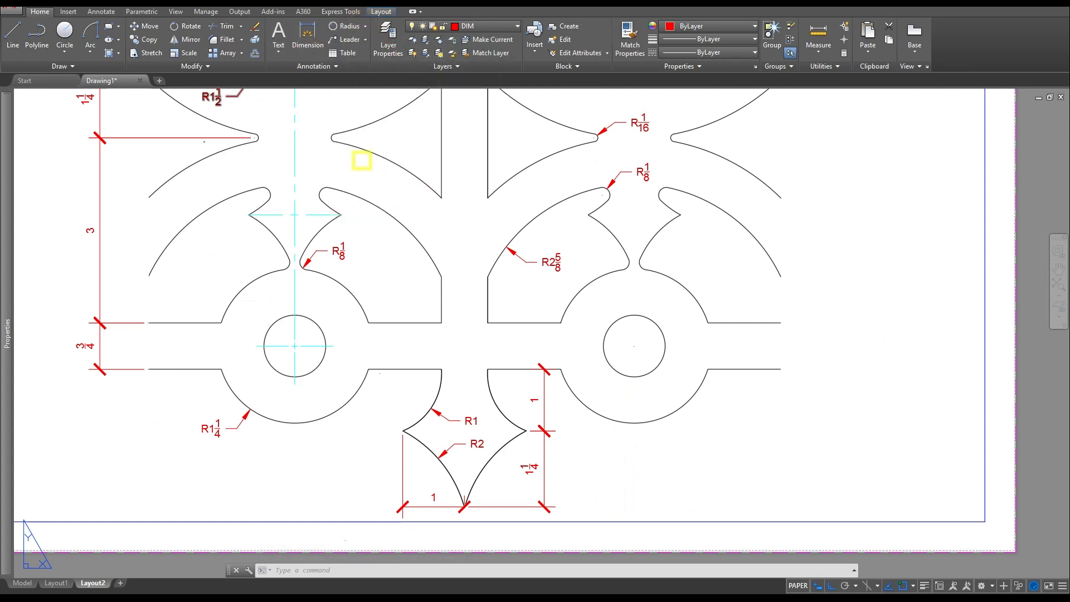
left_click(319, 367)
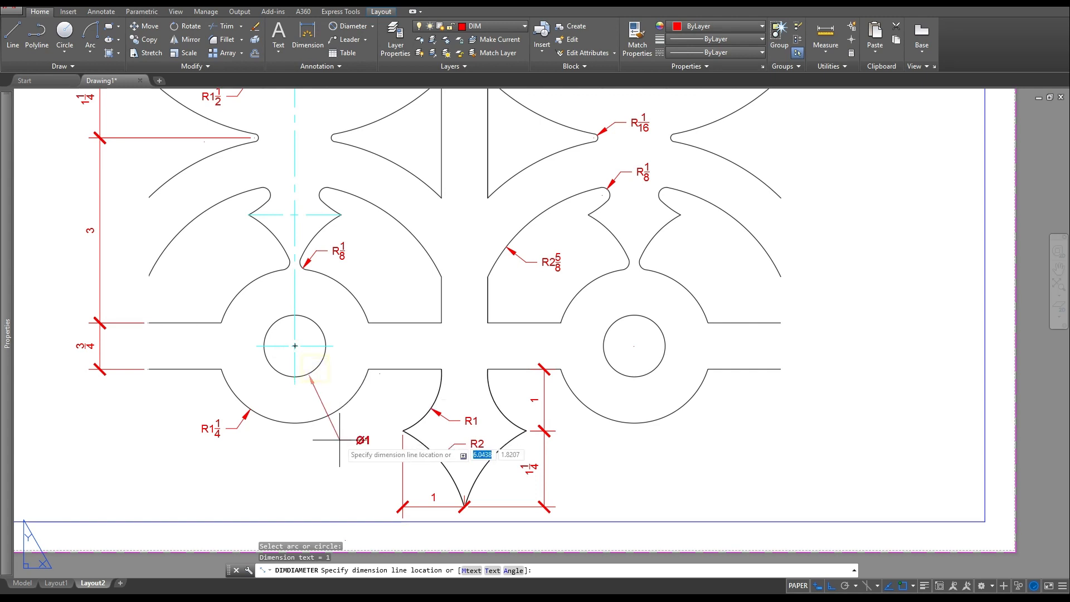
left_click(365, 275)
- Try a linear dimension across the top of the bottom center spearhead and erase it
middle_click_drag(351, 301, 334, 350)
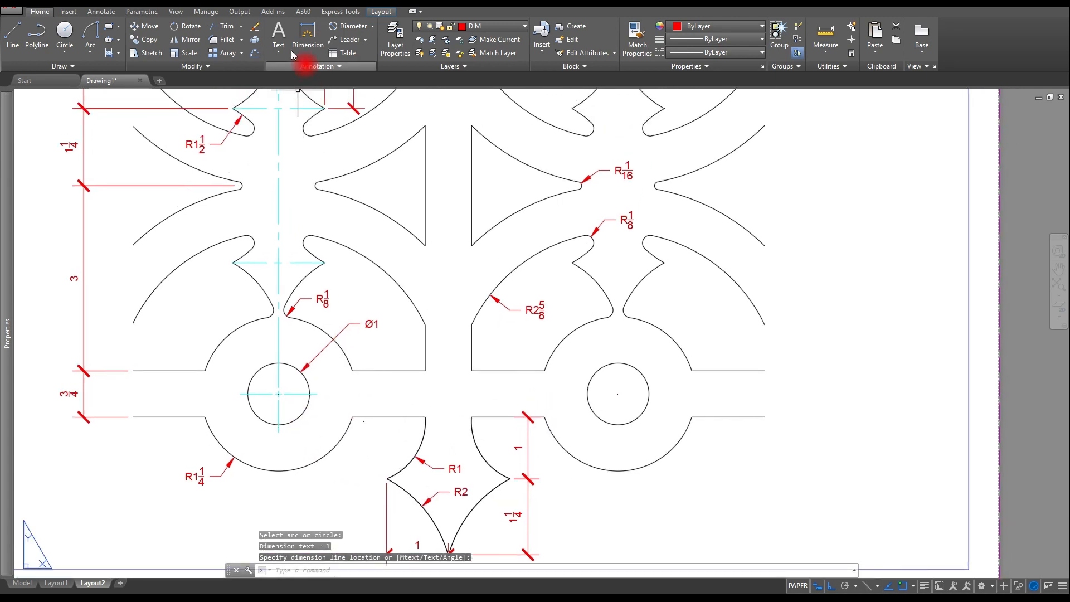
left_click(308, 44)
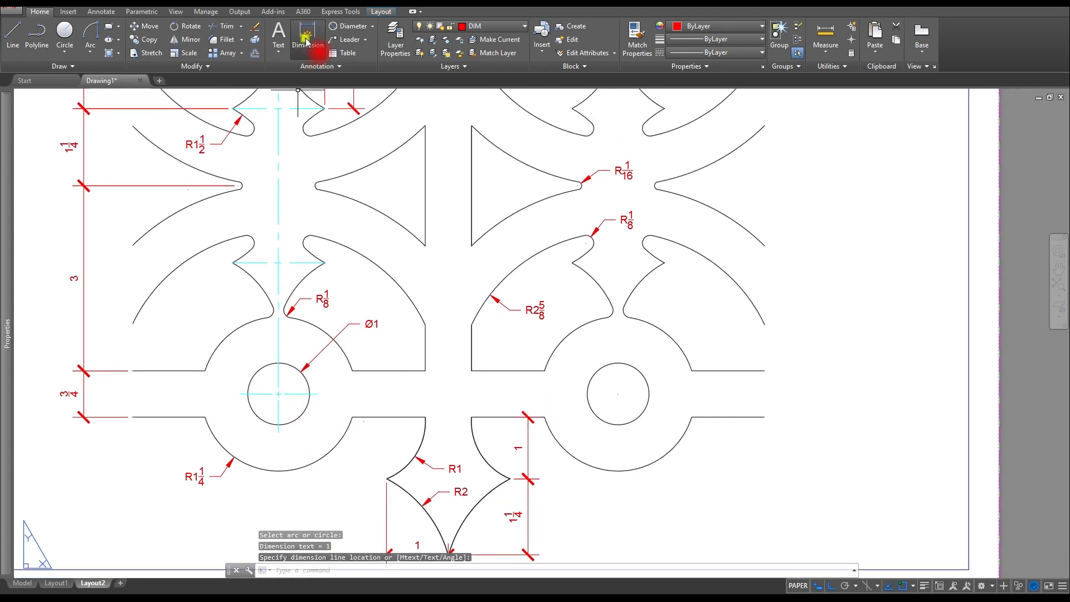
left_click(425, 417)
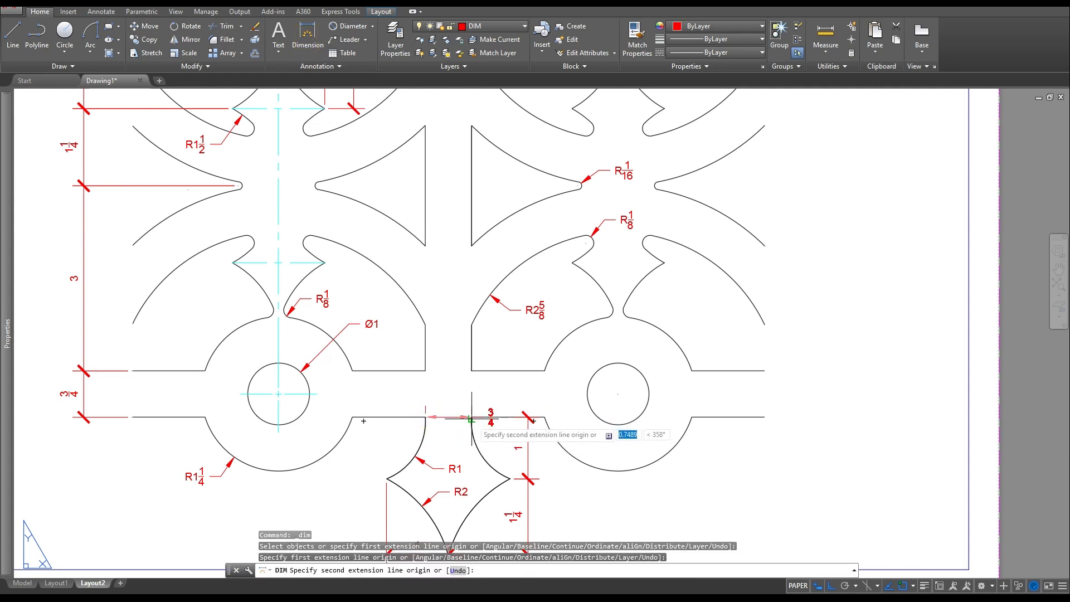
left_click(472, 416)
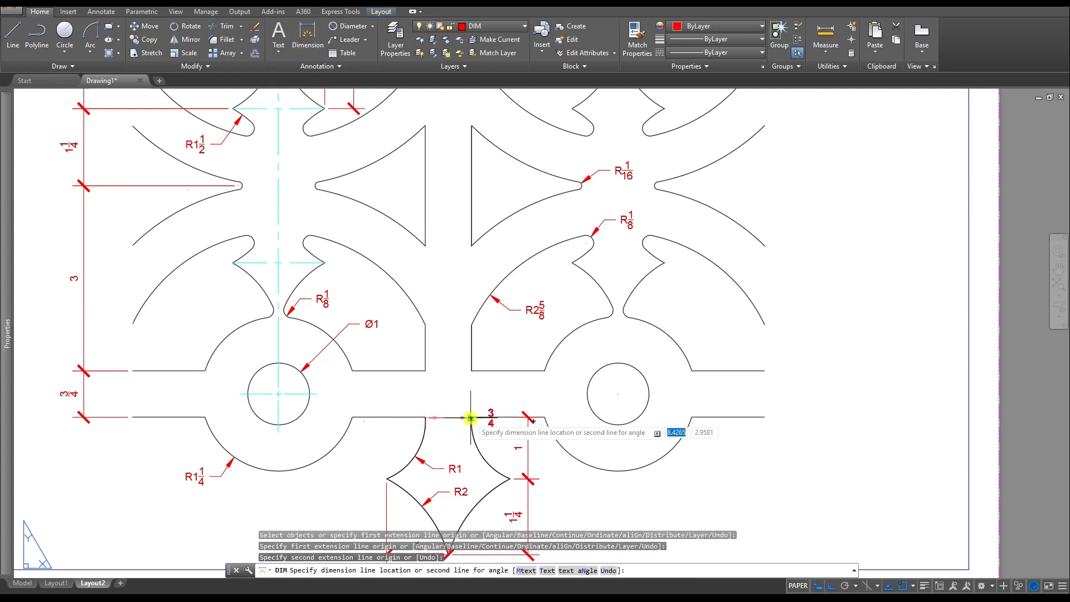
left_click(444, 393)
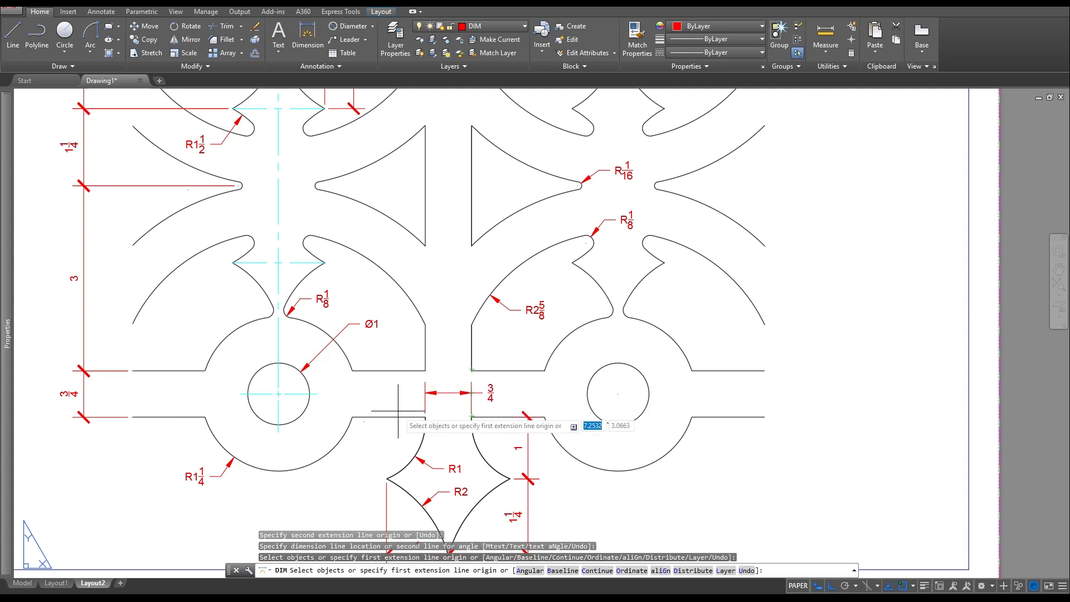
key("Escape")
key("Escape")
key("Escape")
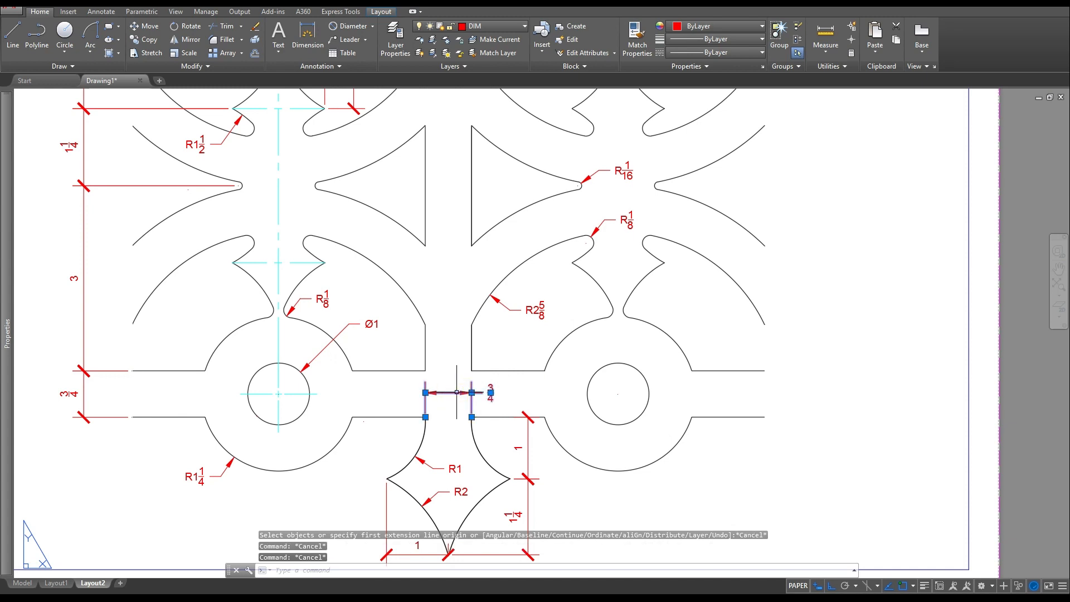
left_click(456, 391)
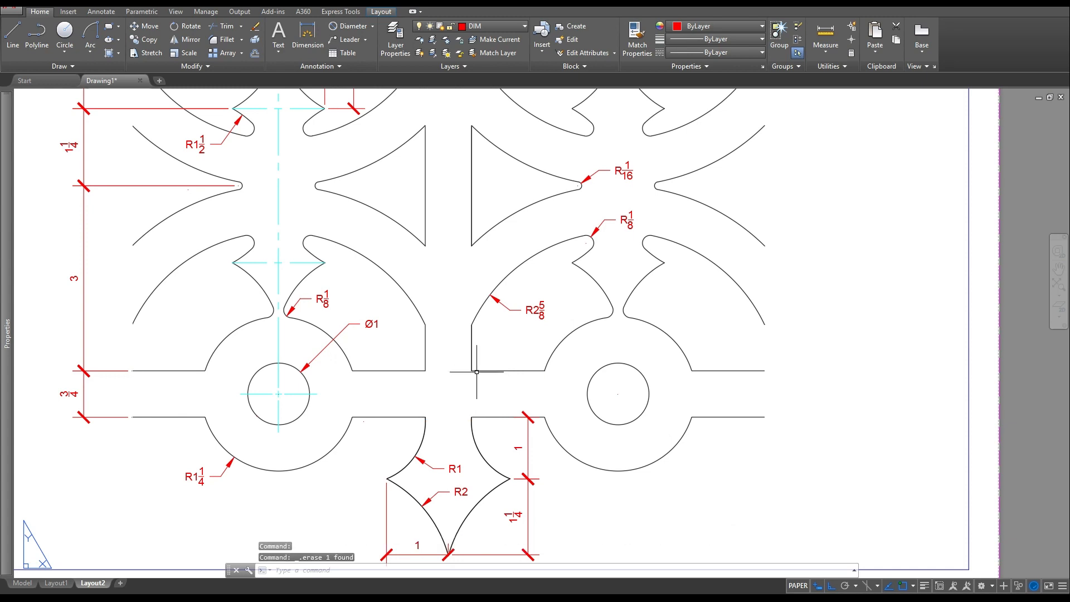
- Dimension the width across the top of the bottom center spearhead in the Standard dimension style, placing the dimension line just above it
left_click(301, 67)
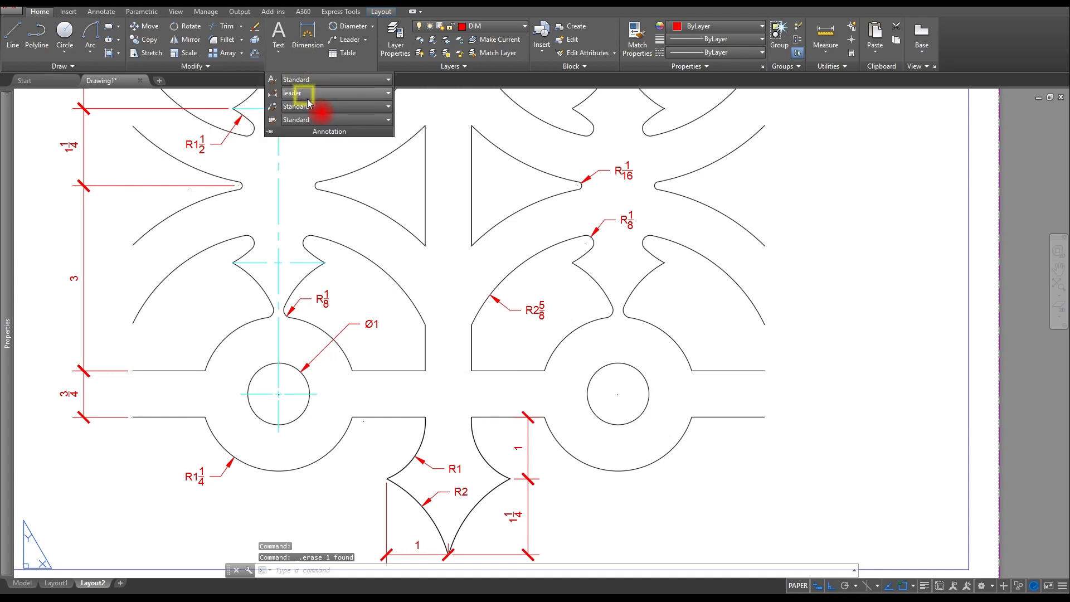
left_click(306, 98)
left_click(329, 174)
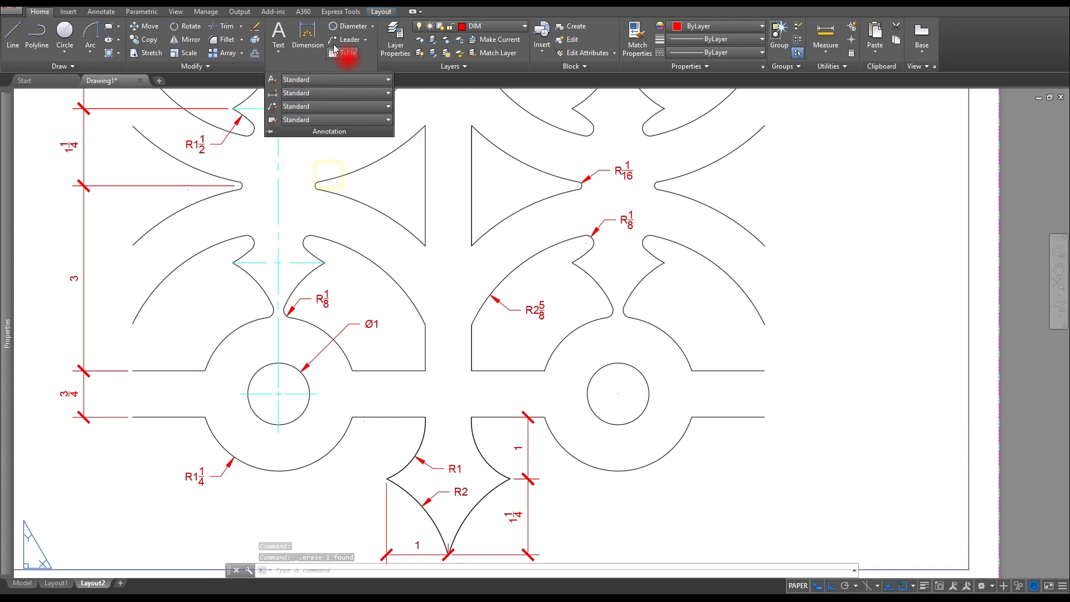
left_click(312, 37)
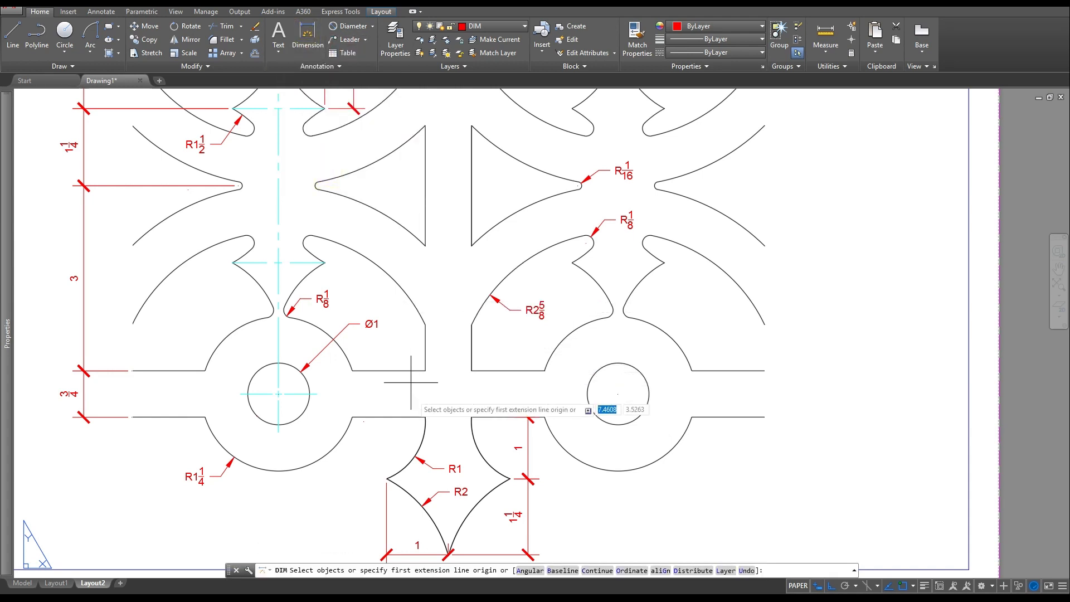
key("Return")
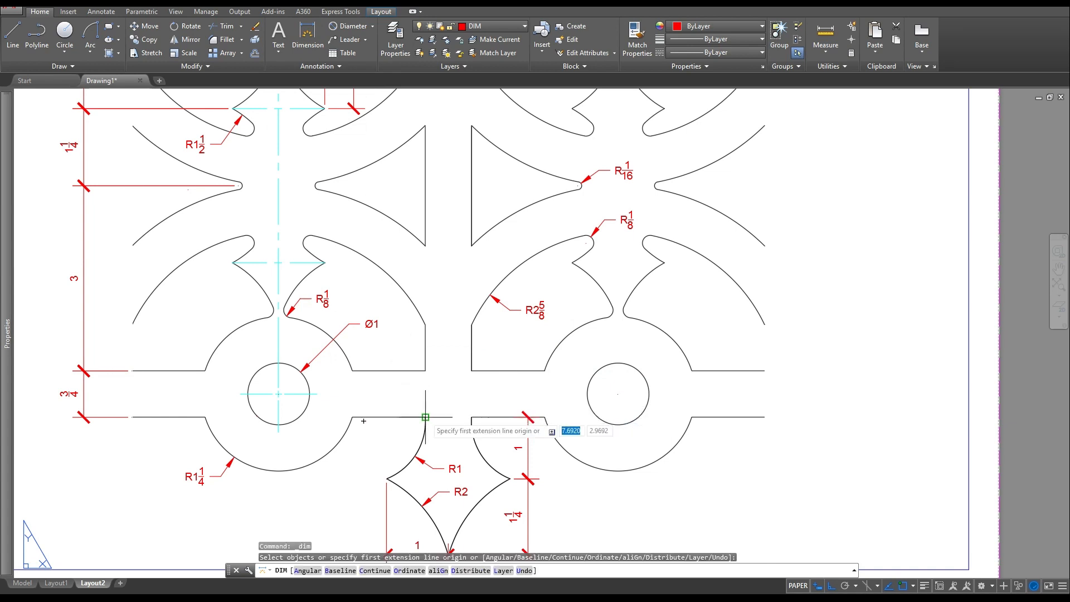
left_click(426, 417)
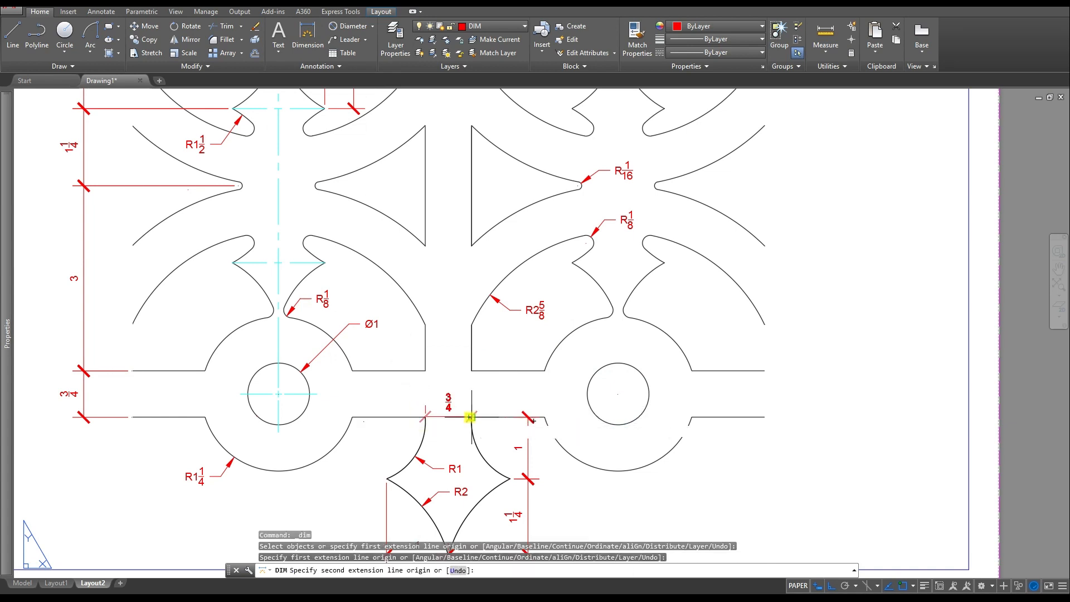
left_click(469, 417)
left_click(448, 399)
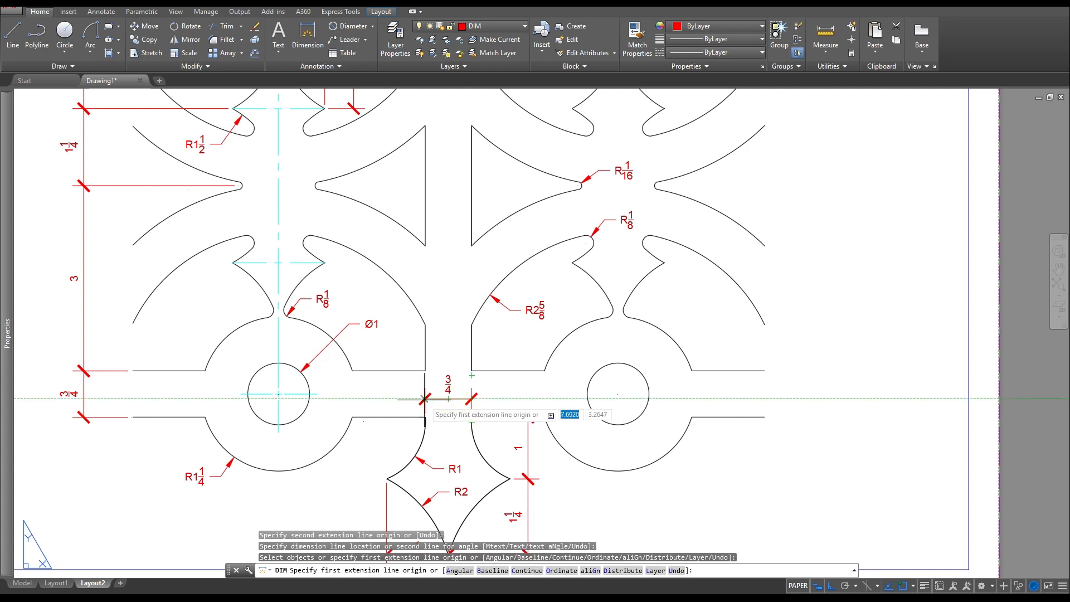
key("Escape")
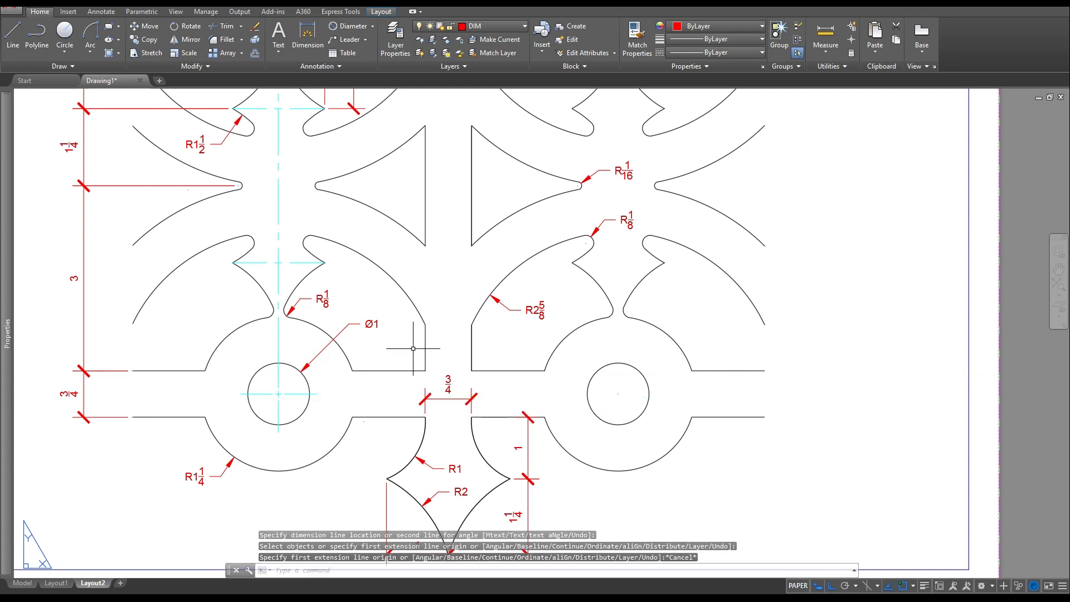
- Append the note "8 PLCS" to the R1/8 dimension on the right ornament's lower leaf tip
scroll(413, 338, "down", 3)
scroll(493, 304, "up", 5)
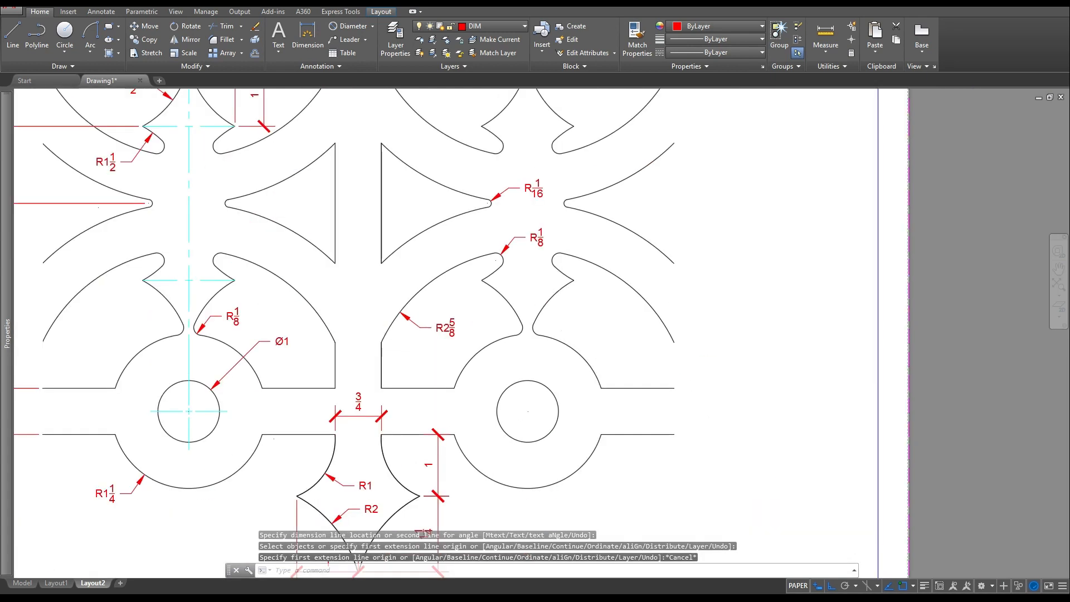
key("Escape")
key("Escape")
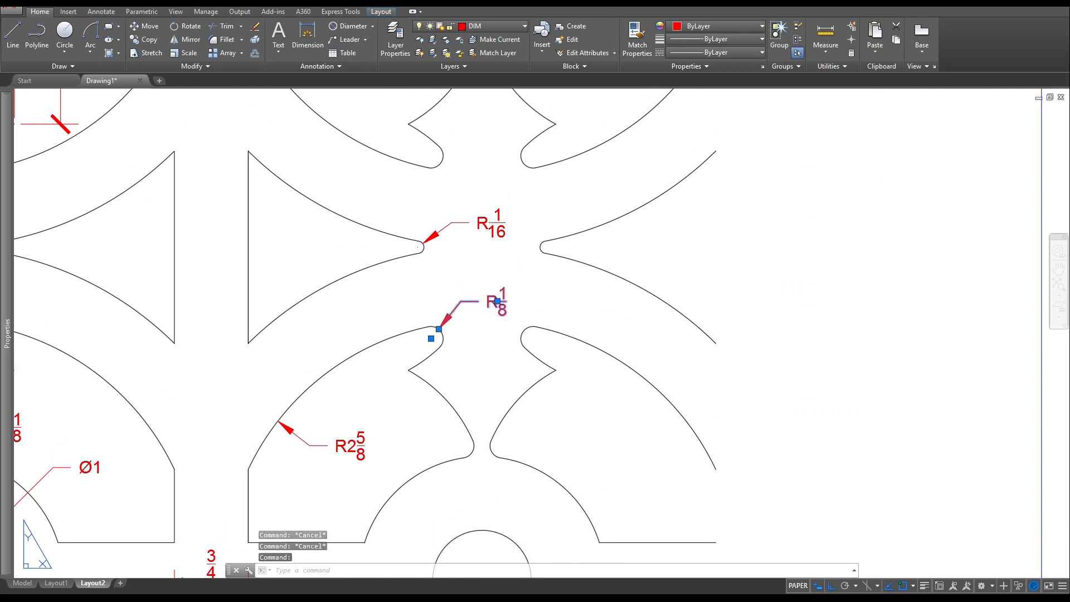
double_click(496, 303)
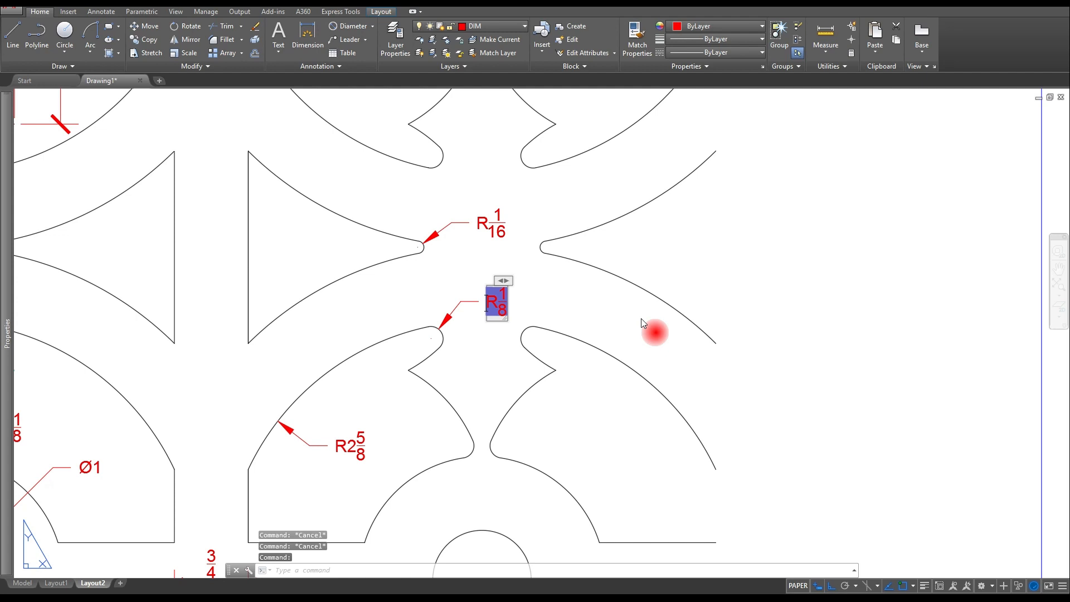
type("8")
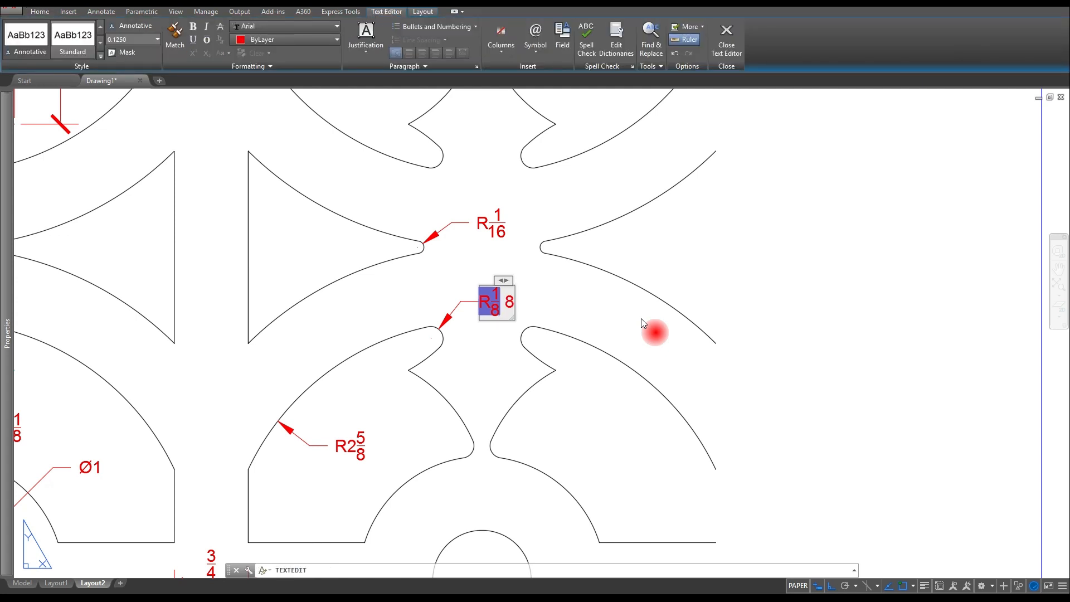
type(" plcs")
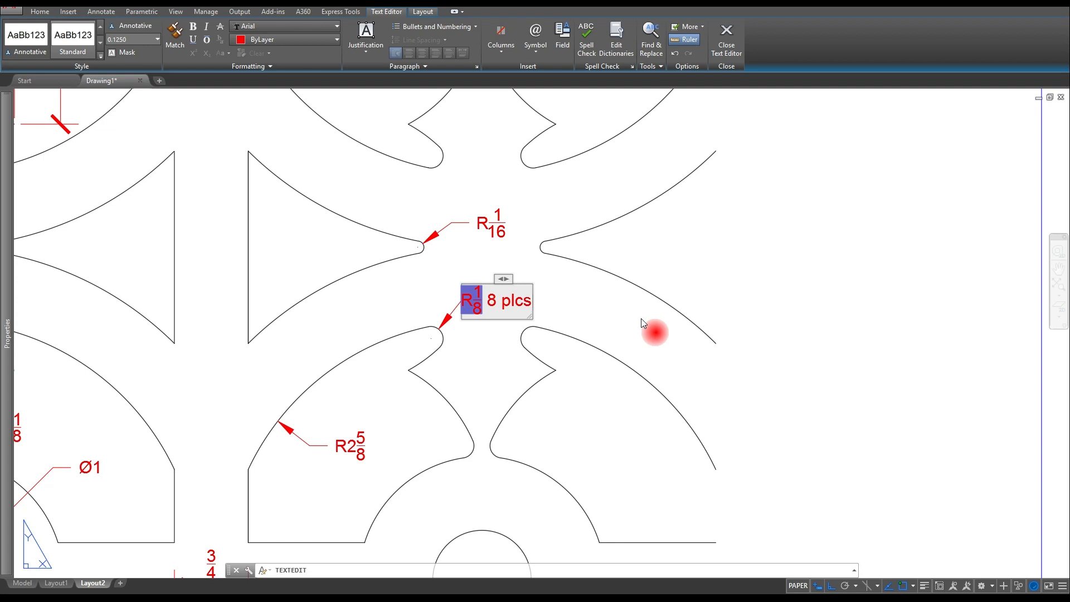
key("BackSpace")
key("BackSpace")
key("BackSpace")
key("BackSpace")
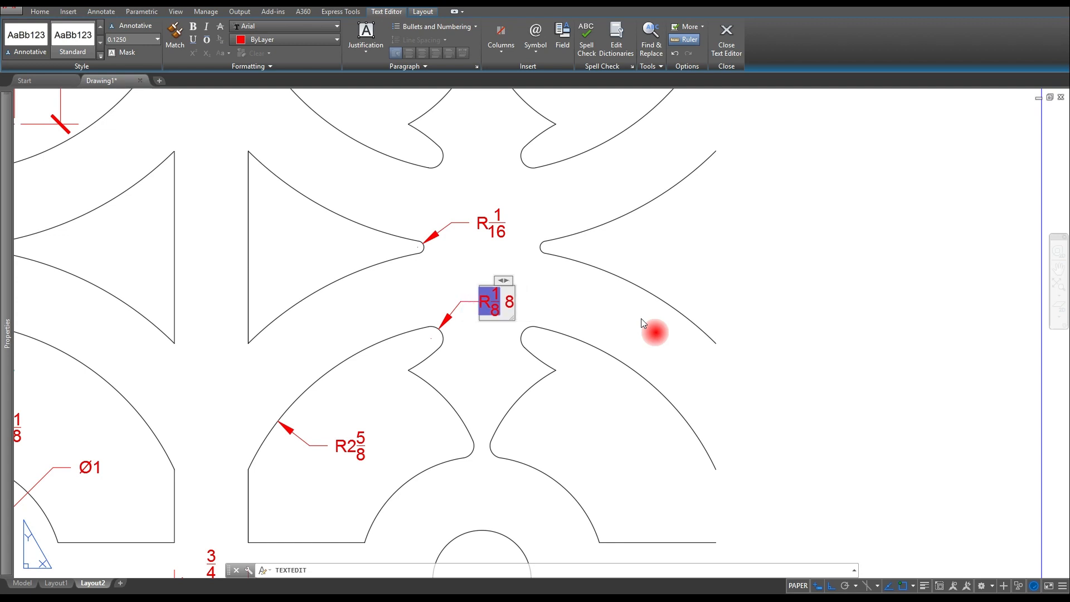
type("PLCS")
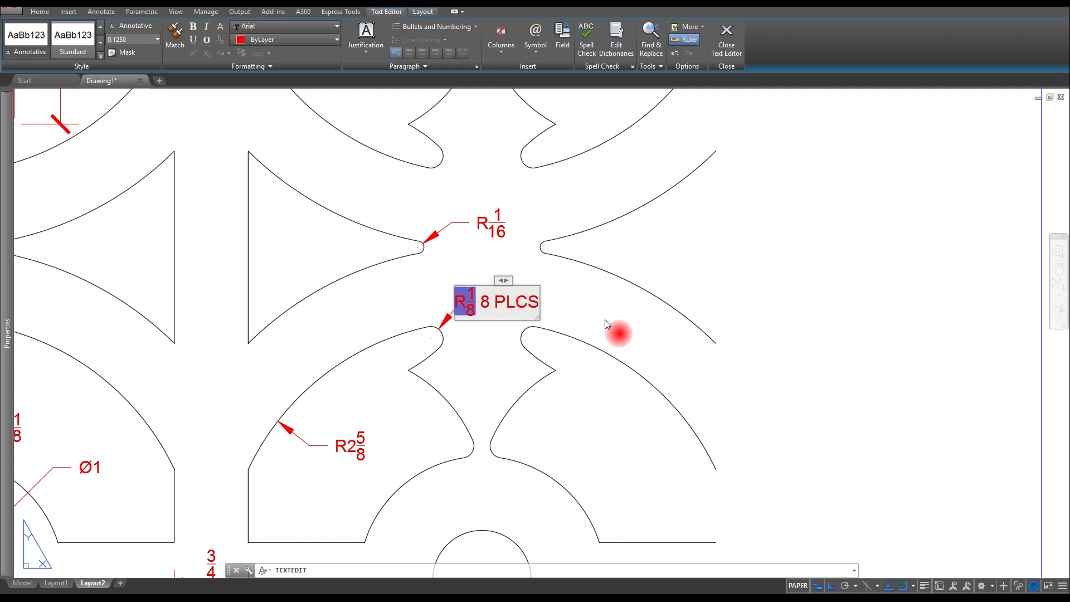
left_click(505, 230)
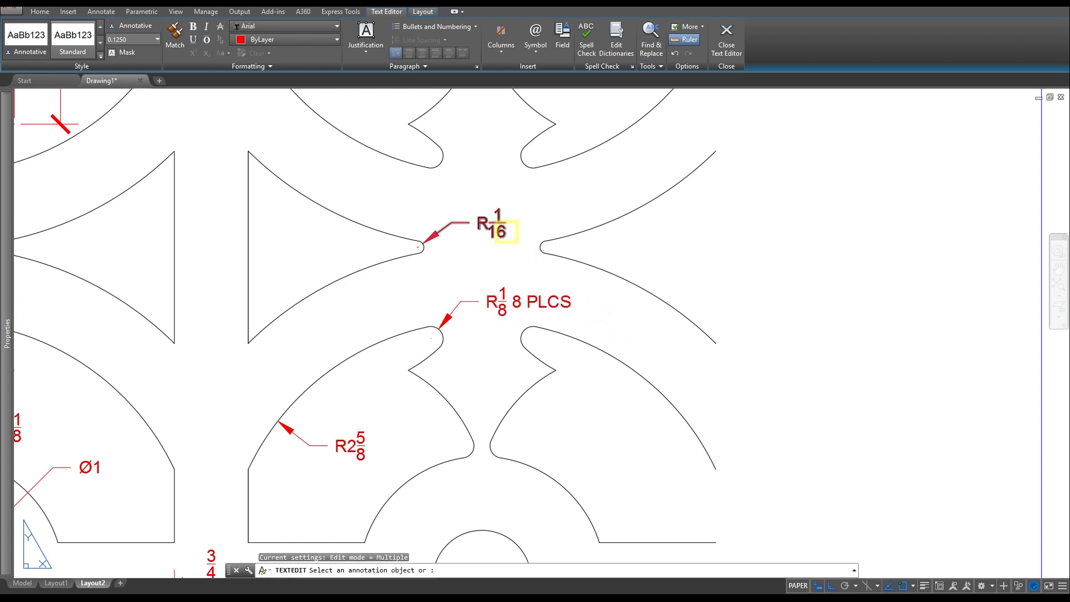
- Append "TYP" to the R1/16 dimension at the tip of the right ornament's middle curved triangle
left_click(517, 223)
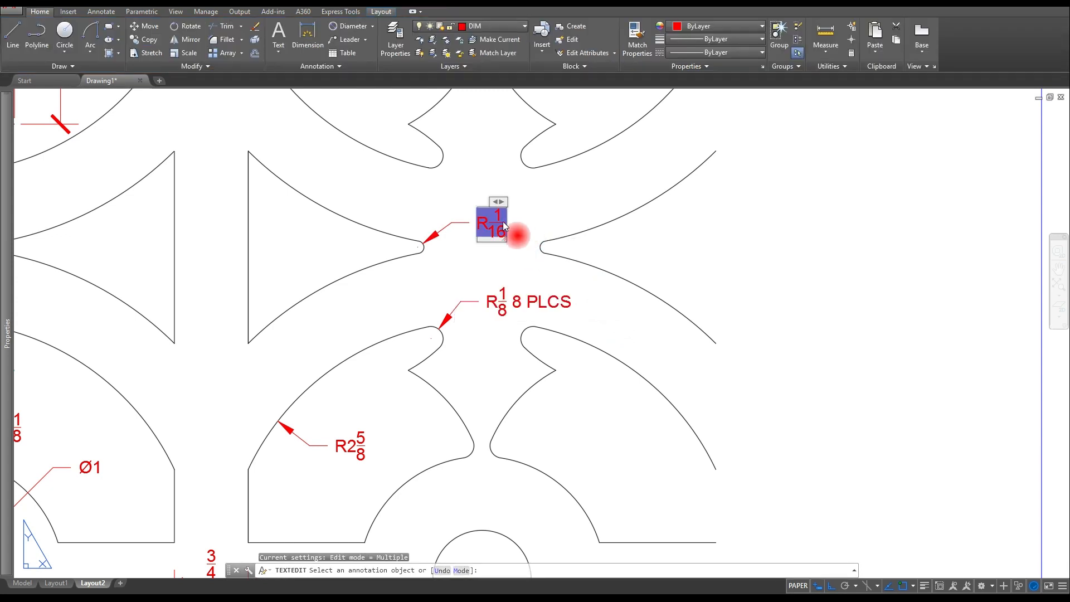
left_click(509, 222)
type("TYP")
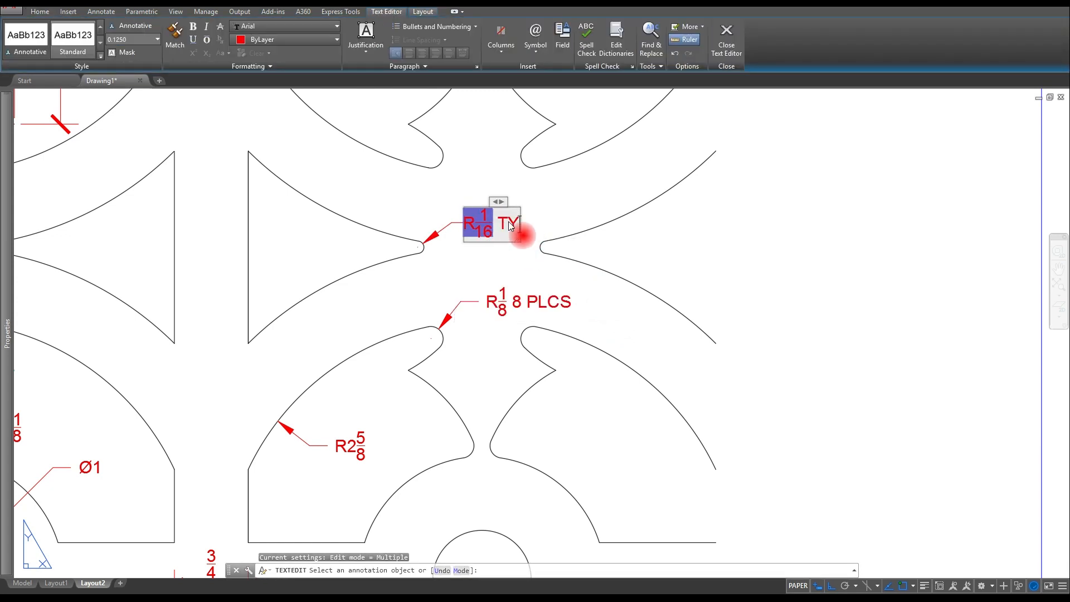
left_click(539, 217)
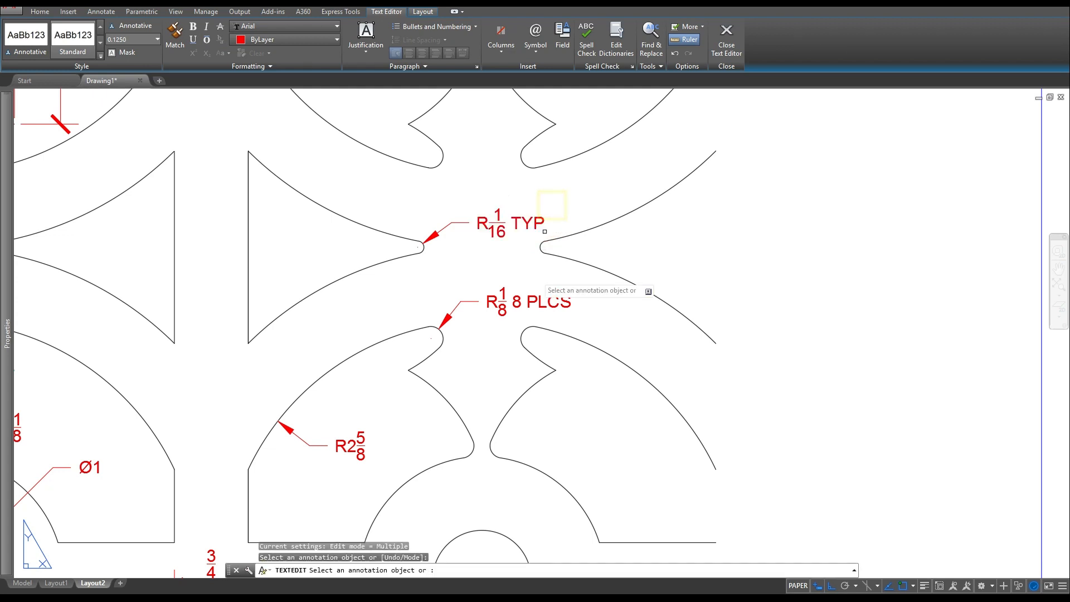
- Append "TYP" to the R1/8 dimension just above the left ornament's lower ring
scroll(555, 274, "down", 3)
scroll(328, 354, "up", 3)
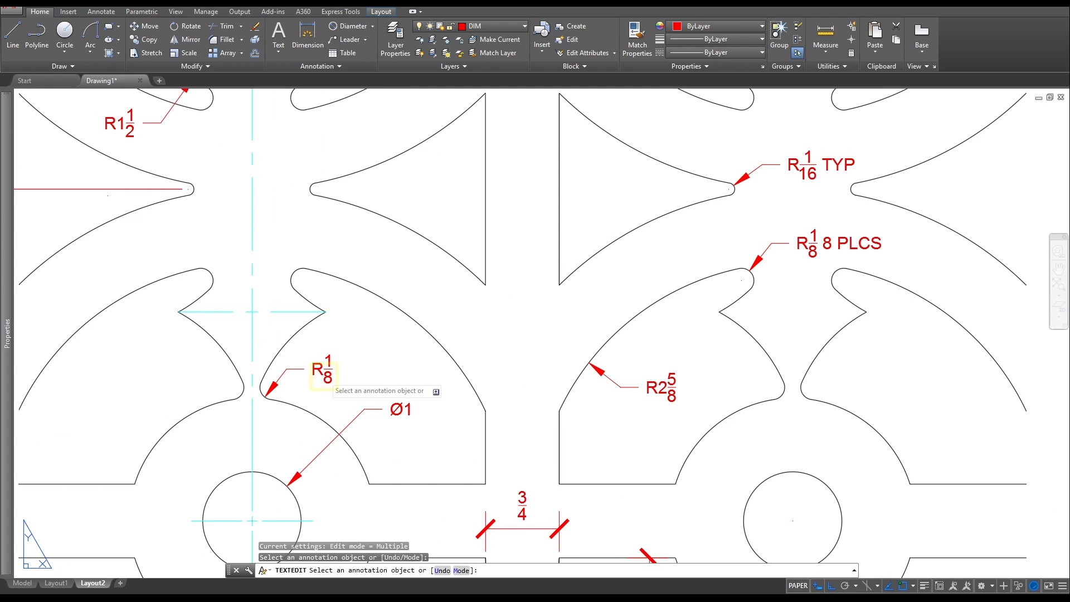
left_click(334, 373)
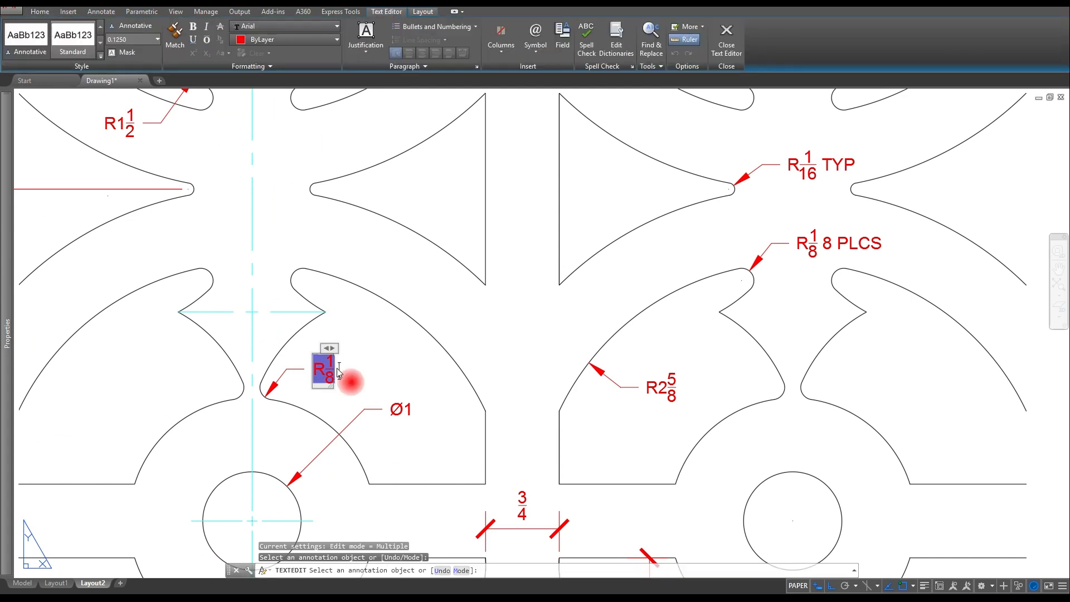
type("TYP")
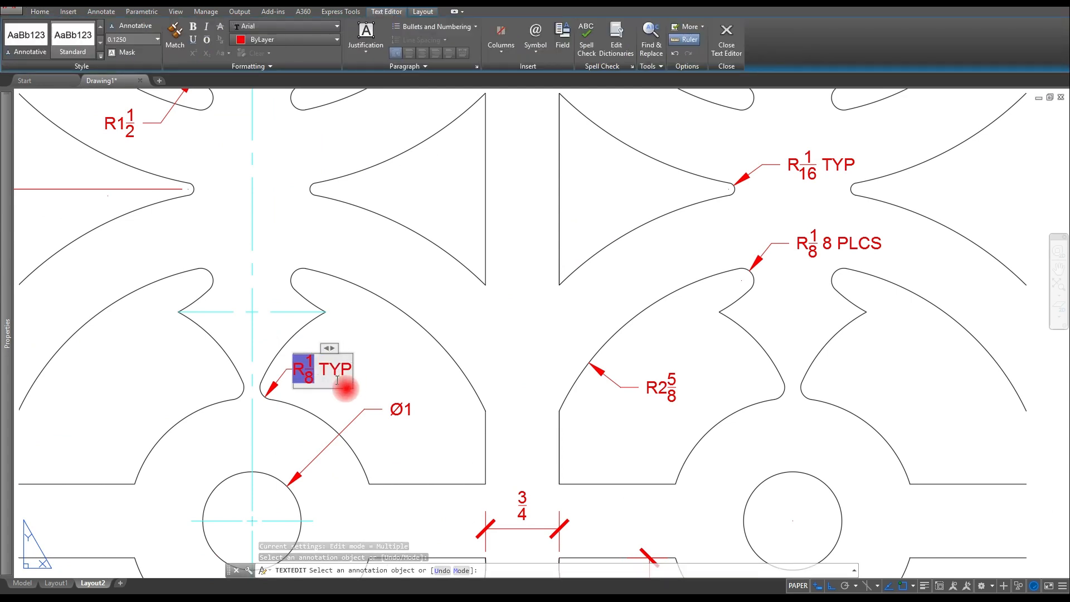
left_click(350, 317)
- Append "TYP" to the upper R1 1/2 dimension on the left ornament's top spearhead and finish text editing
scroll(299, 332, "down", 2)
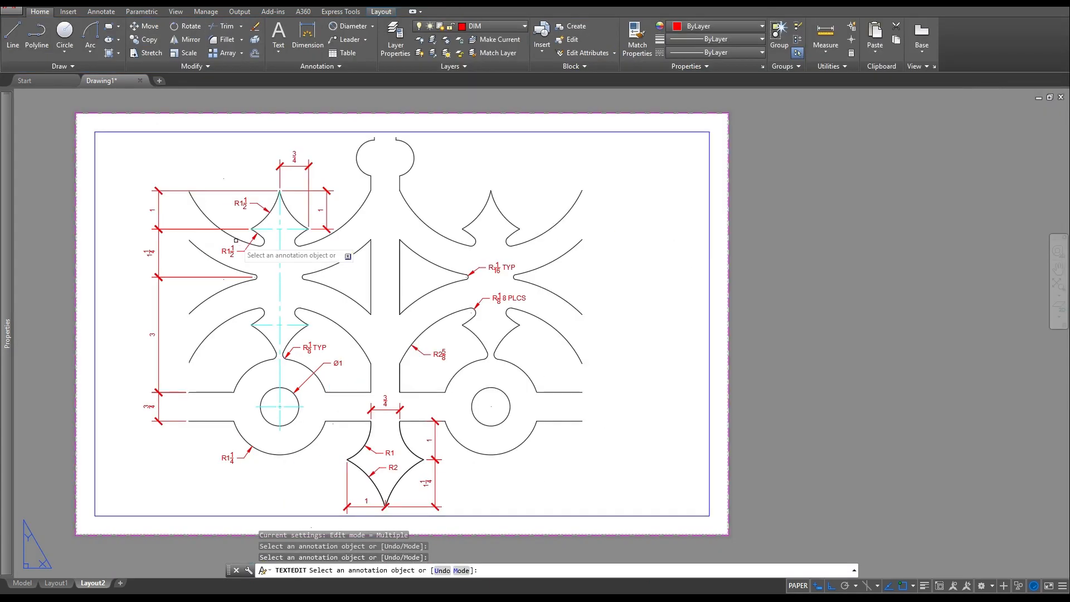
middle_click_drag(237, 245, 259, 333)
scroll(266, 279, "up", 3)
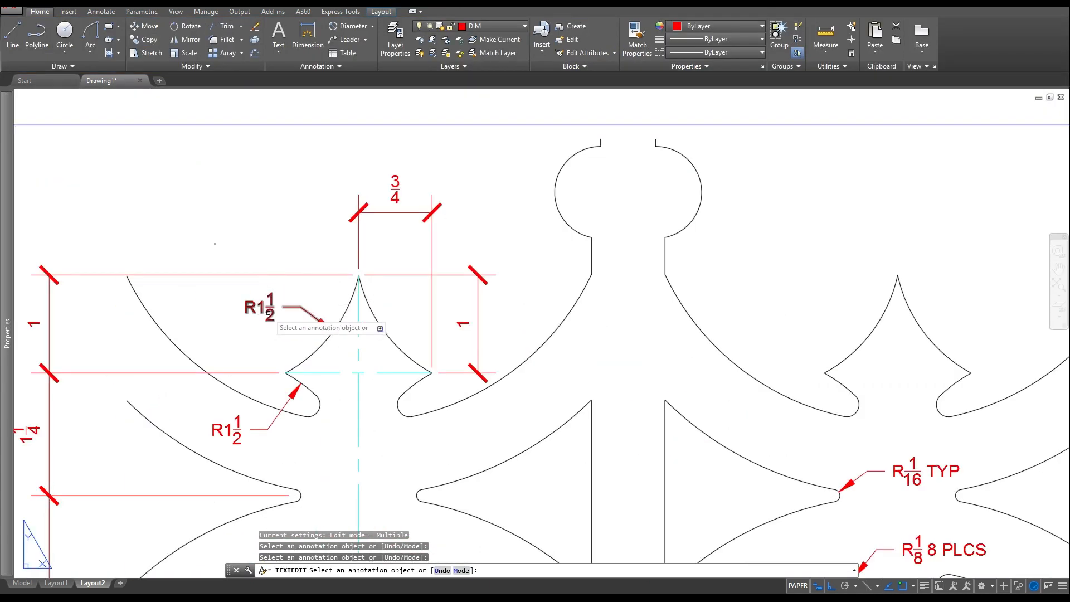
left_click(266, 313)
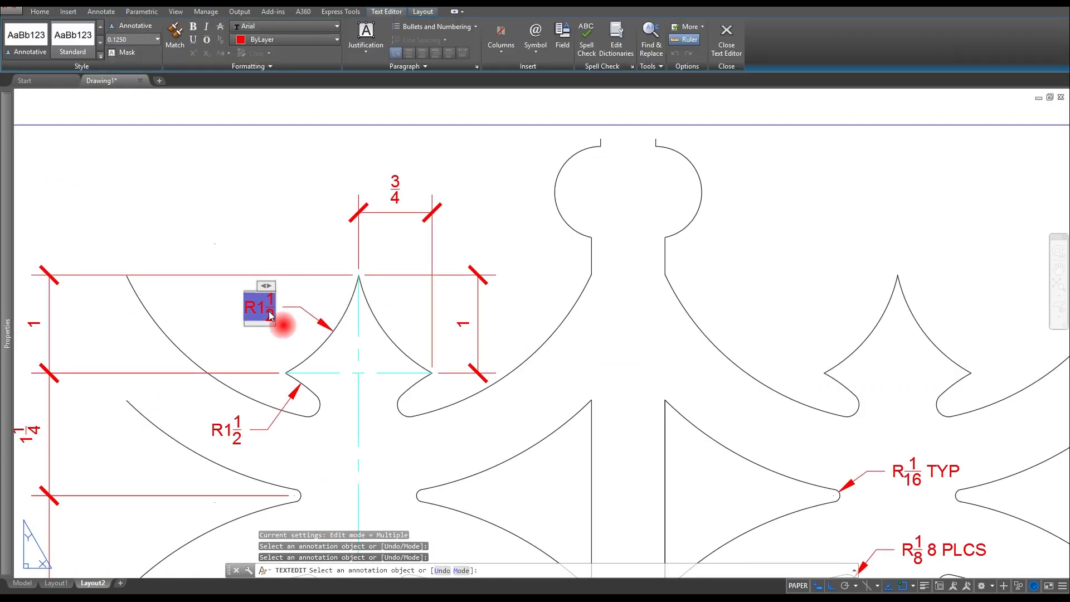
type("TPY")
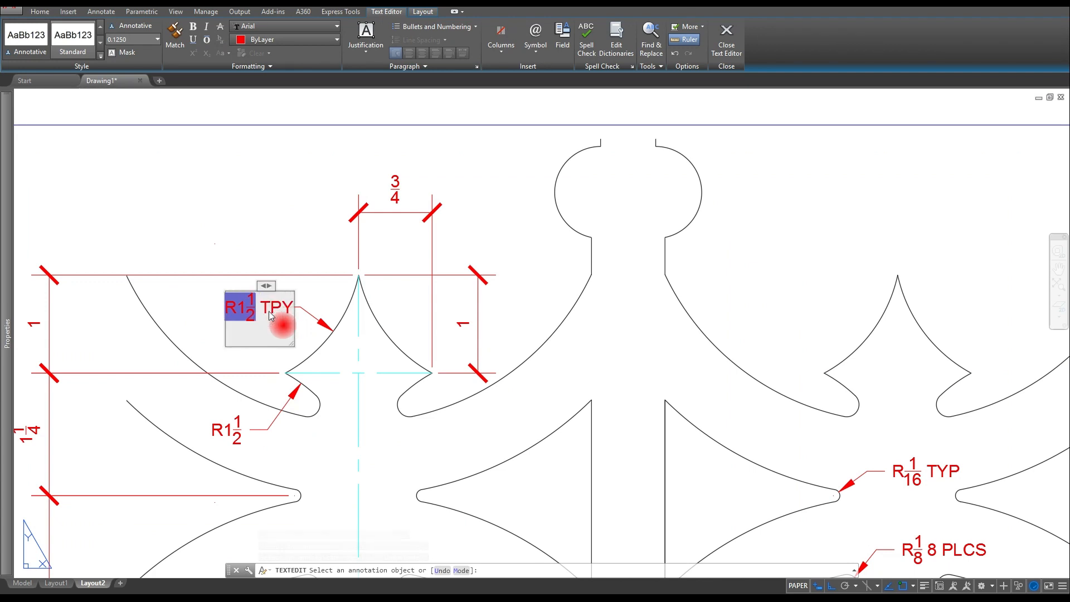
key("BackSpace")
key("BackSpace")
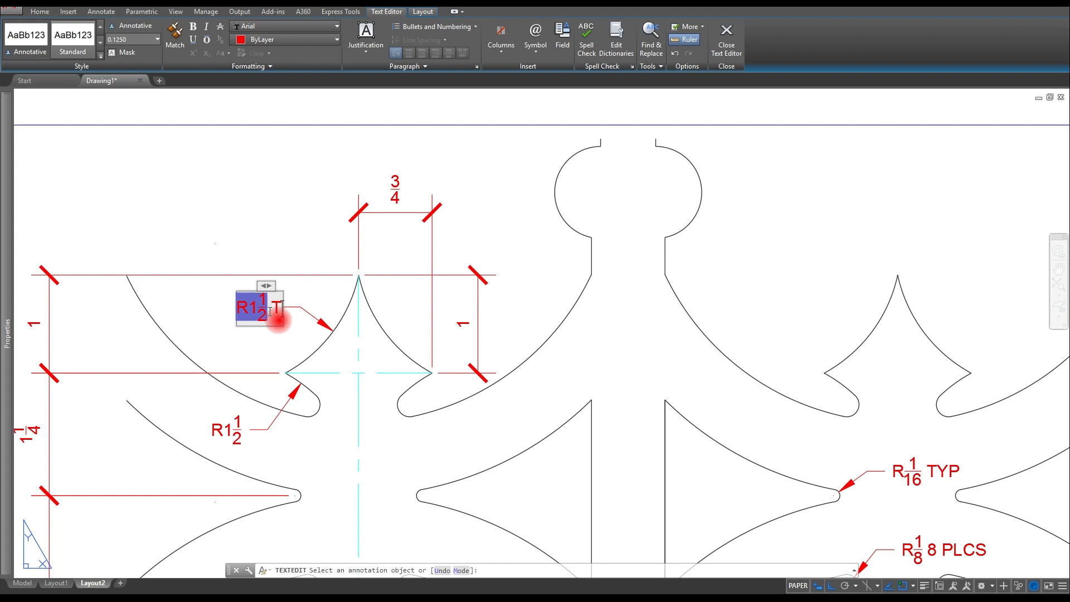
type("YP")
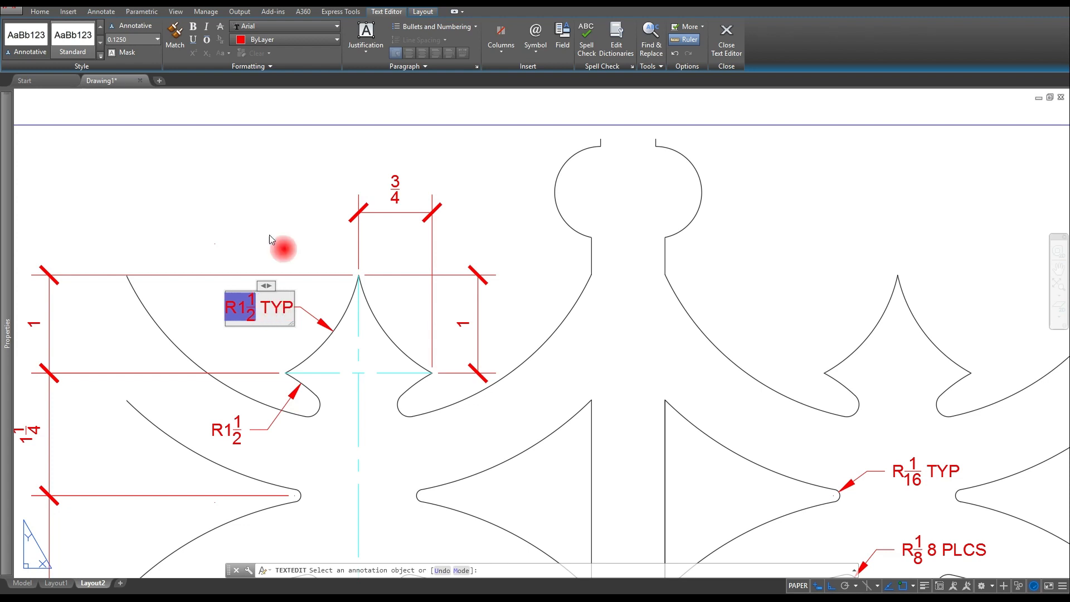
left_click(262, 230)
key("Escape")
- Add the single-line text "MID SECTION DETAIL" below the left ornament's lower ring, with 3/16 height and 0 rotation
scroll(279, 246, "down", 5)
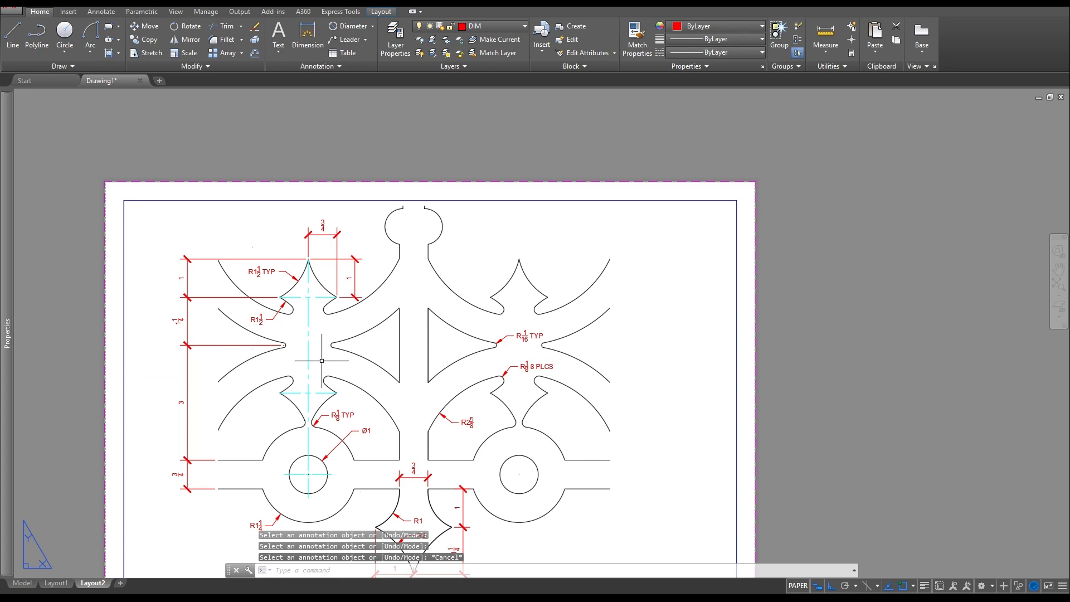
middle_click_drag(356, 423, 394, 299)
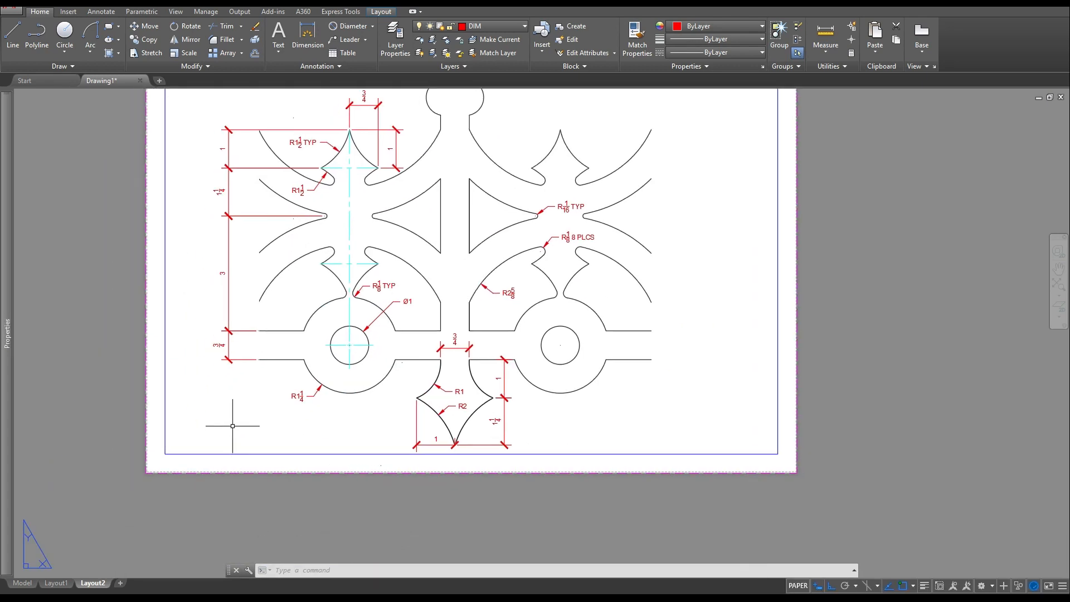
scroll(261, 432, "up", 4)
middle_click_drag(275, 437, 321, 403)
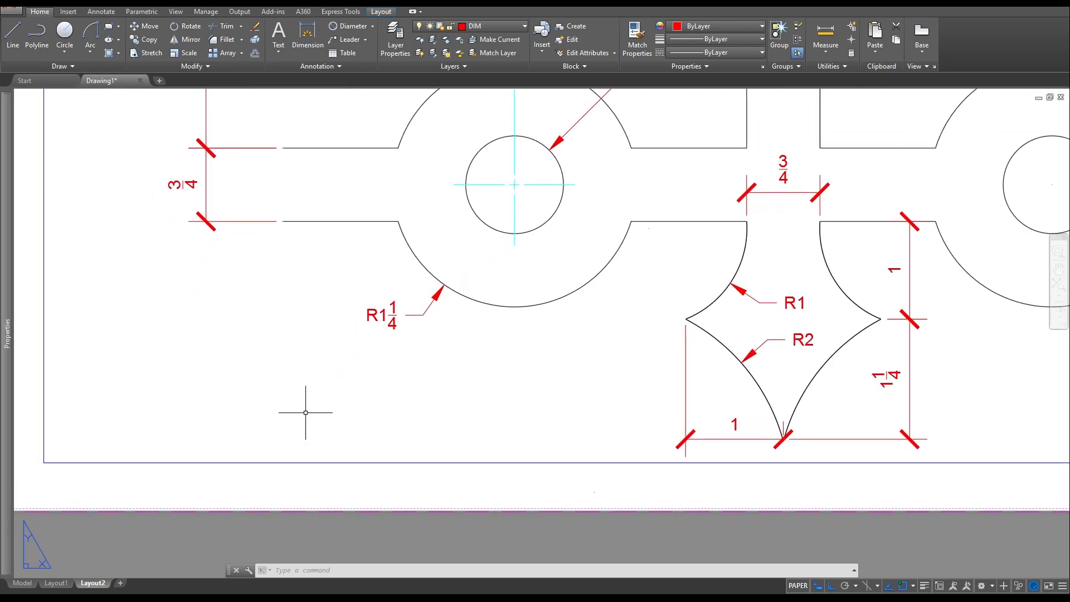
left_click(281, 54)
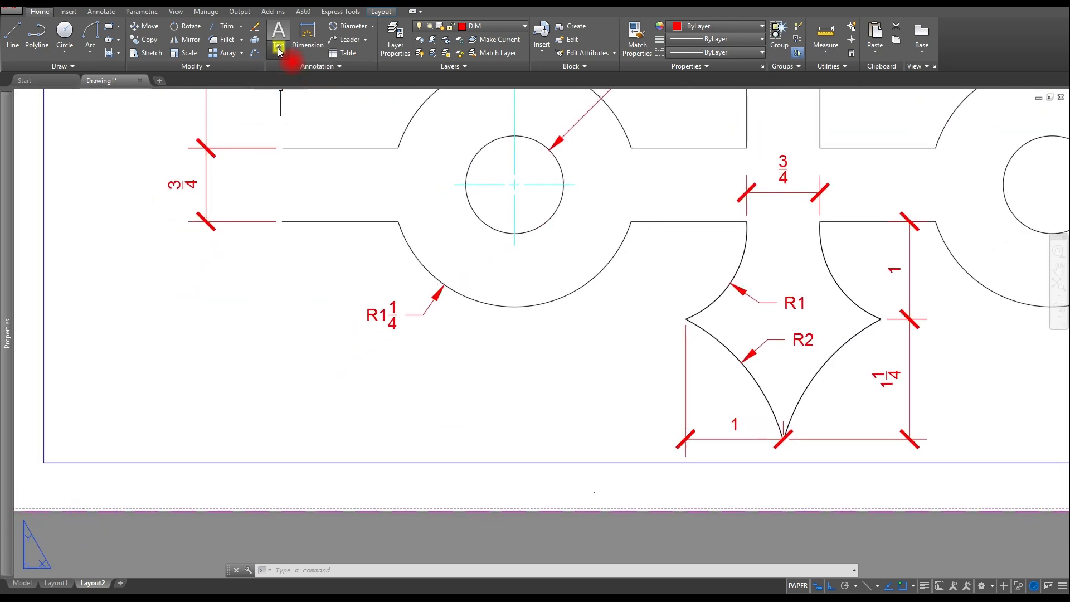
left_click(280, 54)
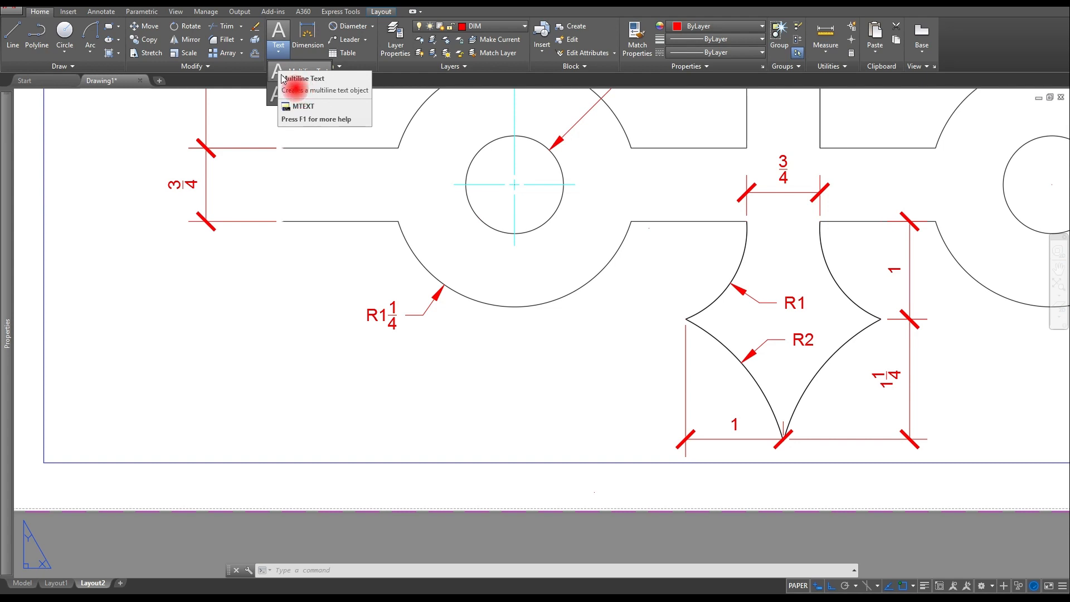
left_click(266, 70)
left_click(286, 56)
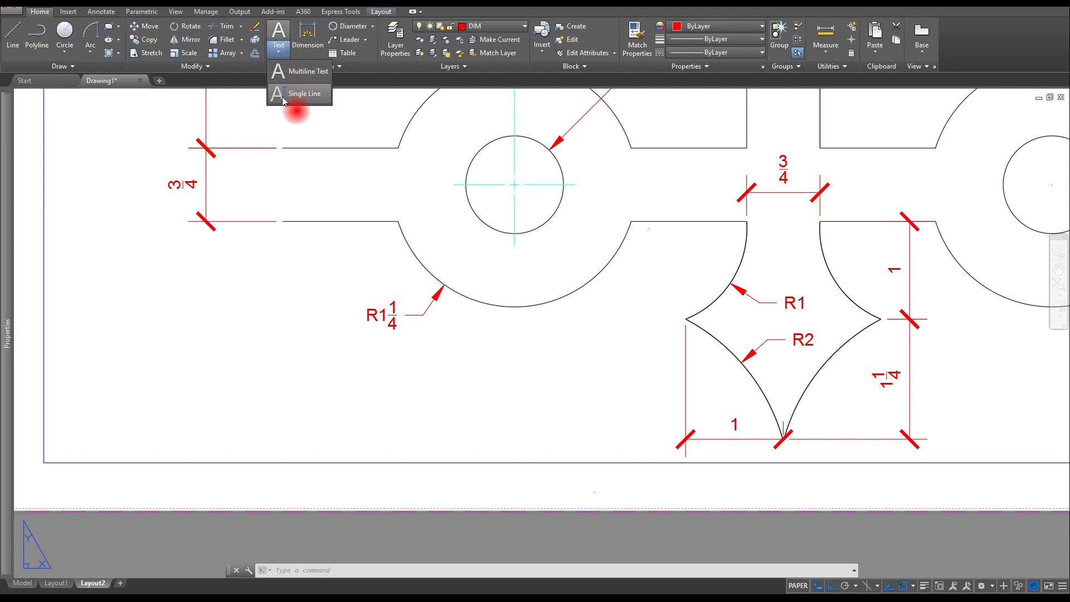
left_click(282, 93)
left_click(266, 391)
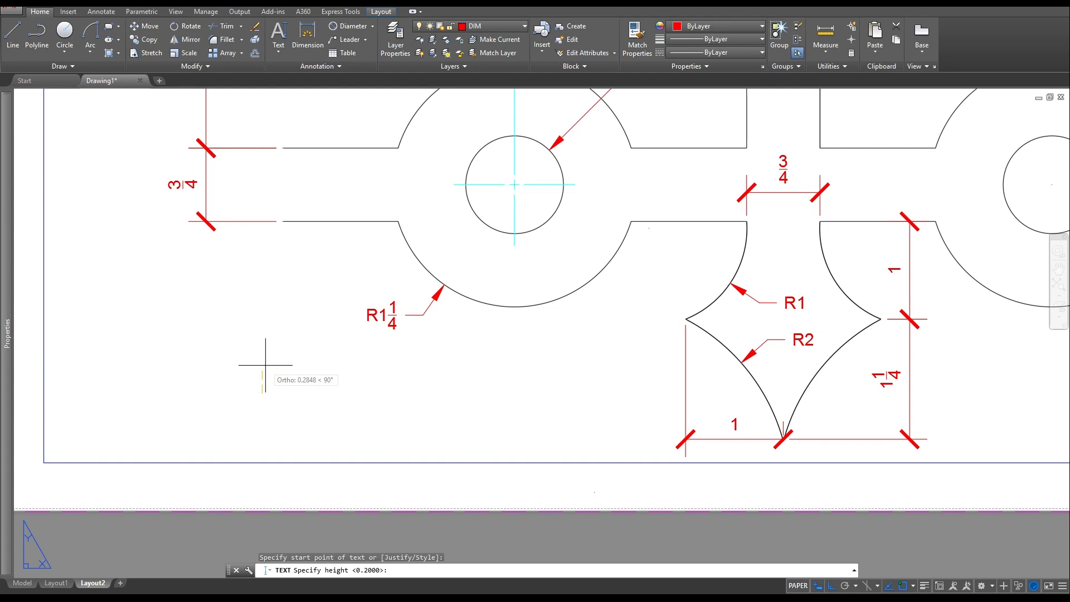
type("3/")
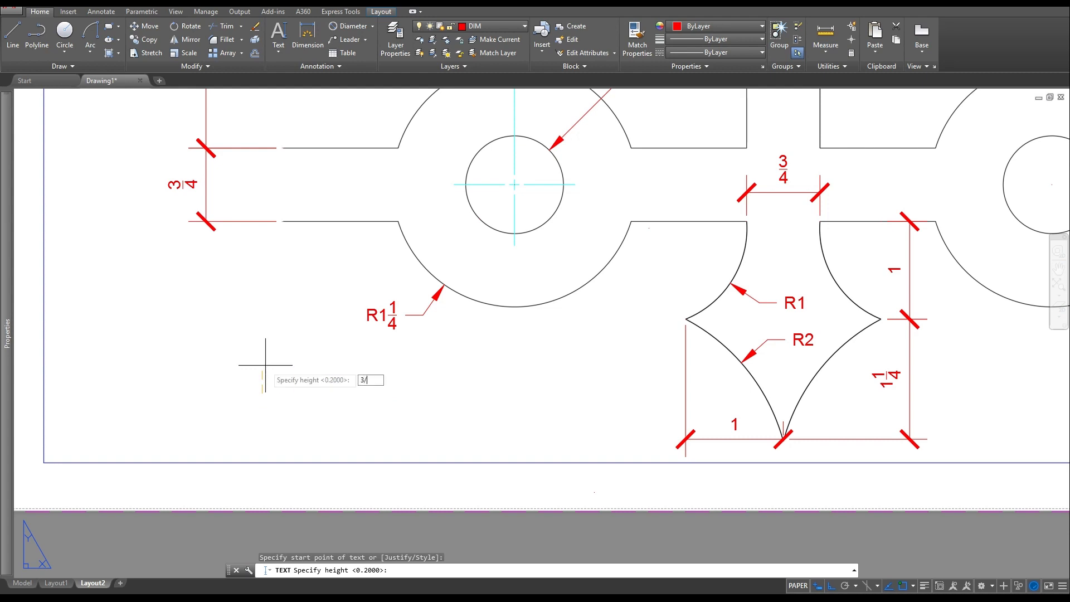
type("16")
key("Return")
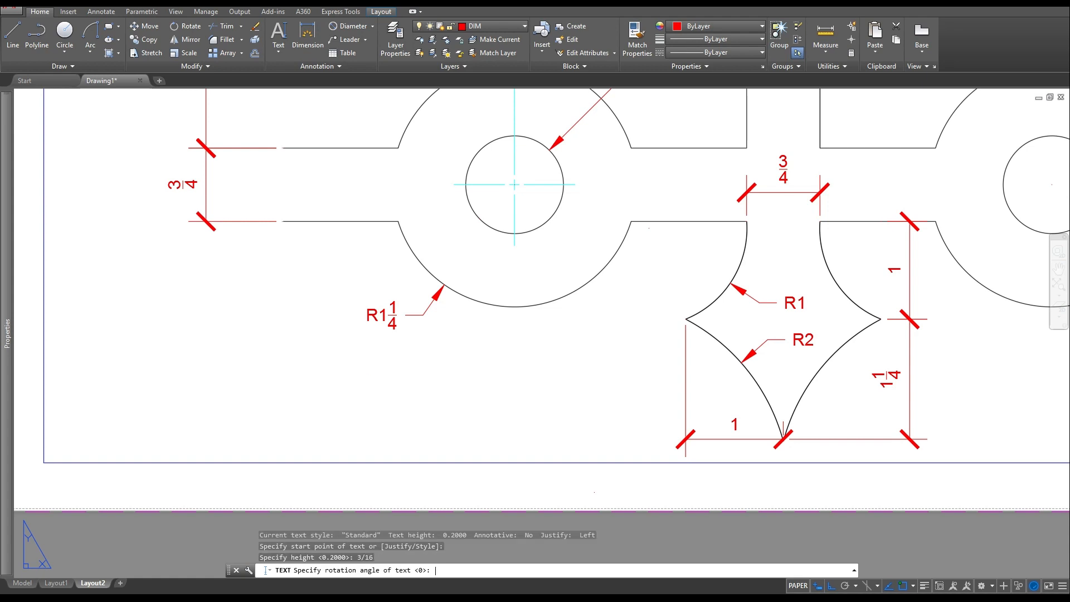
right_click(266, 367)
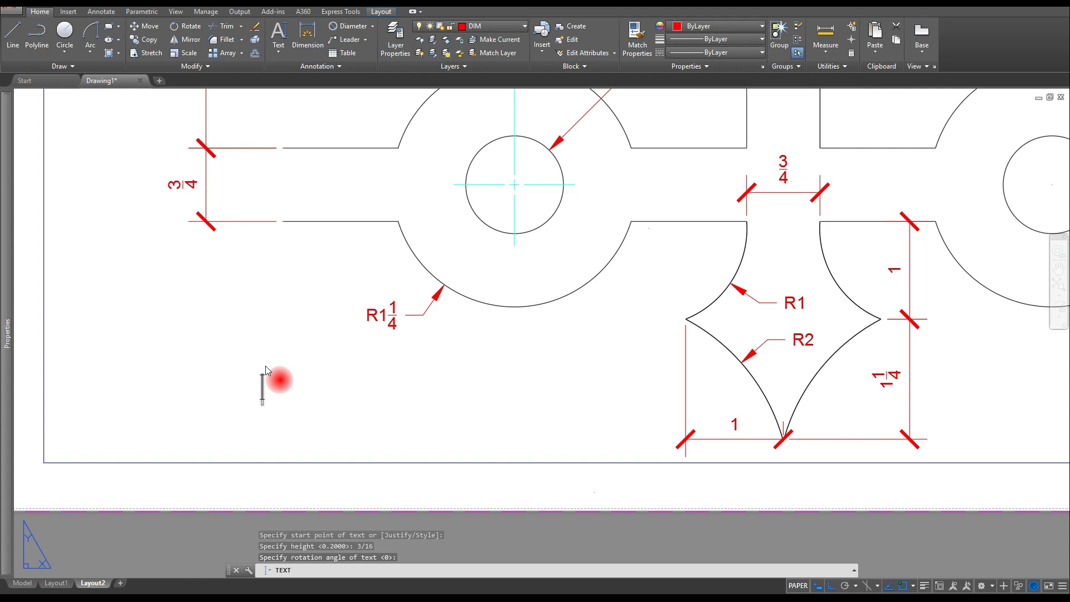
type("MID")
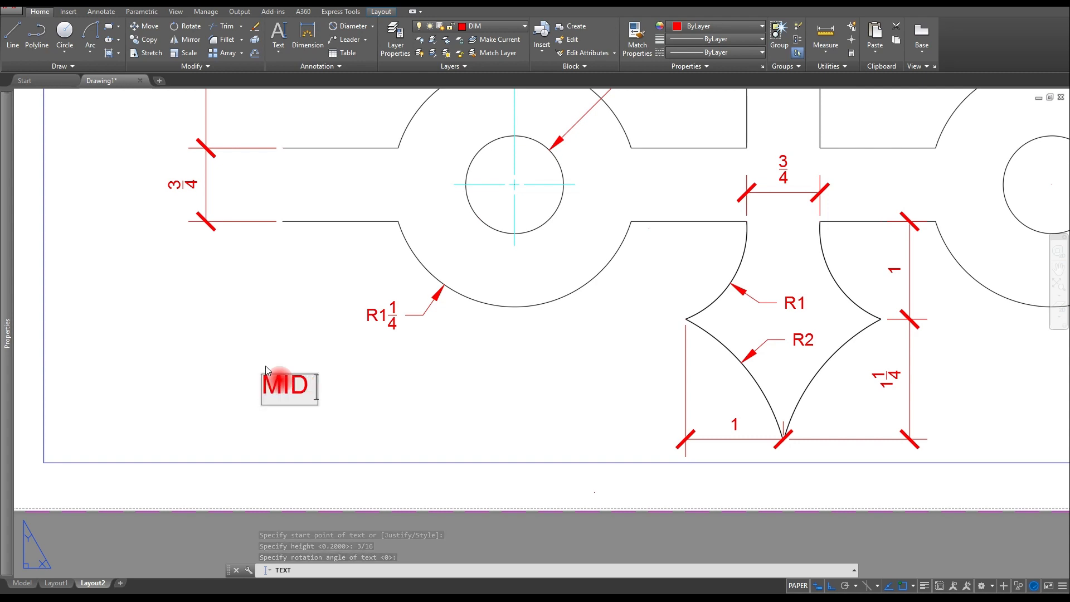
type(" SECTION")
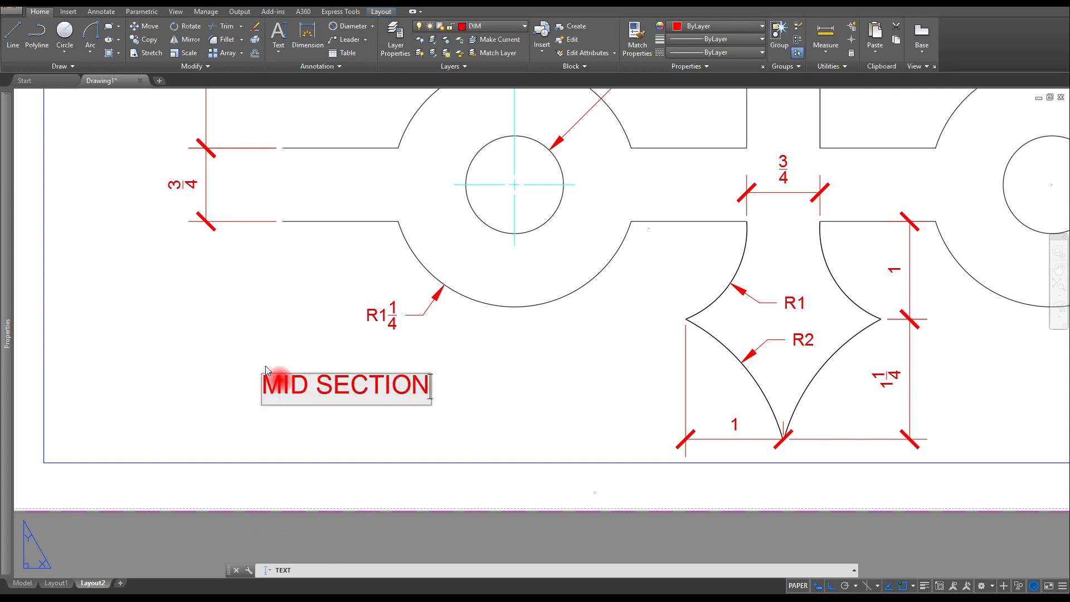
type(" DETAIL")
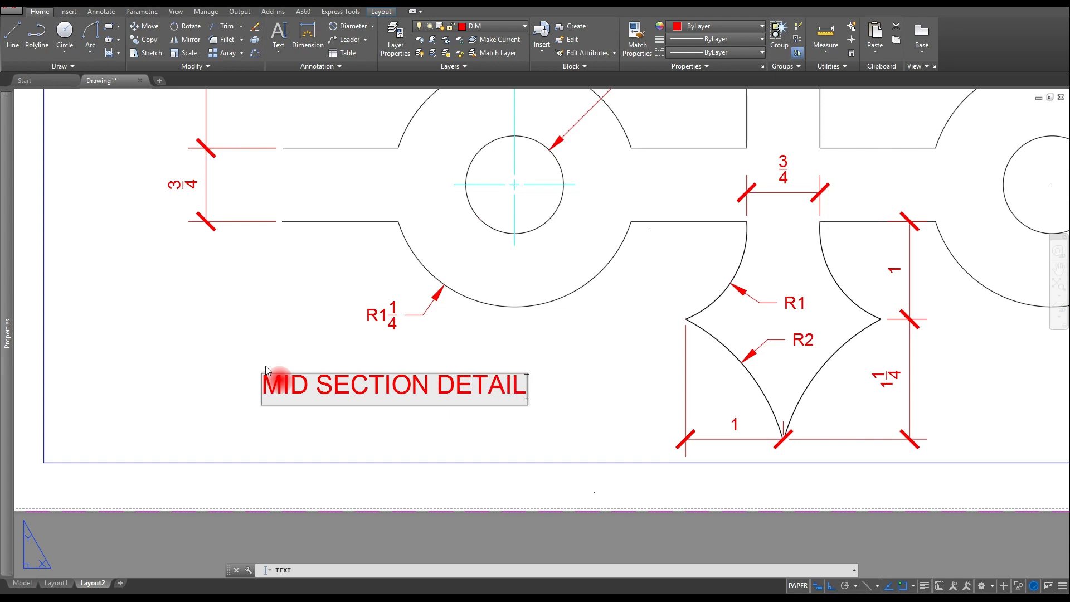
left_click(566, 377)
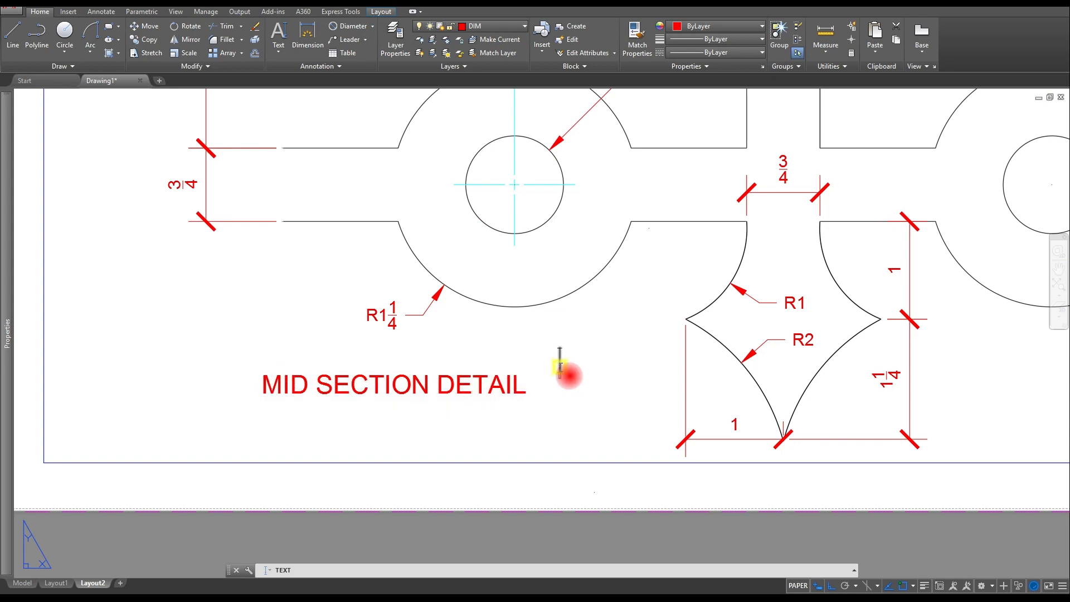
key("Return")
- Add the single-line text "SCALE 1'-0" = 1'-0"" left-aligned below "MID SECTION DETAIL", with 0.125 height and 0 rotation
key("Return")
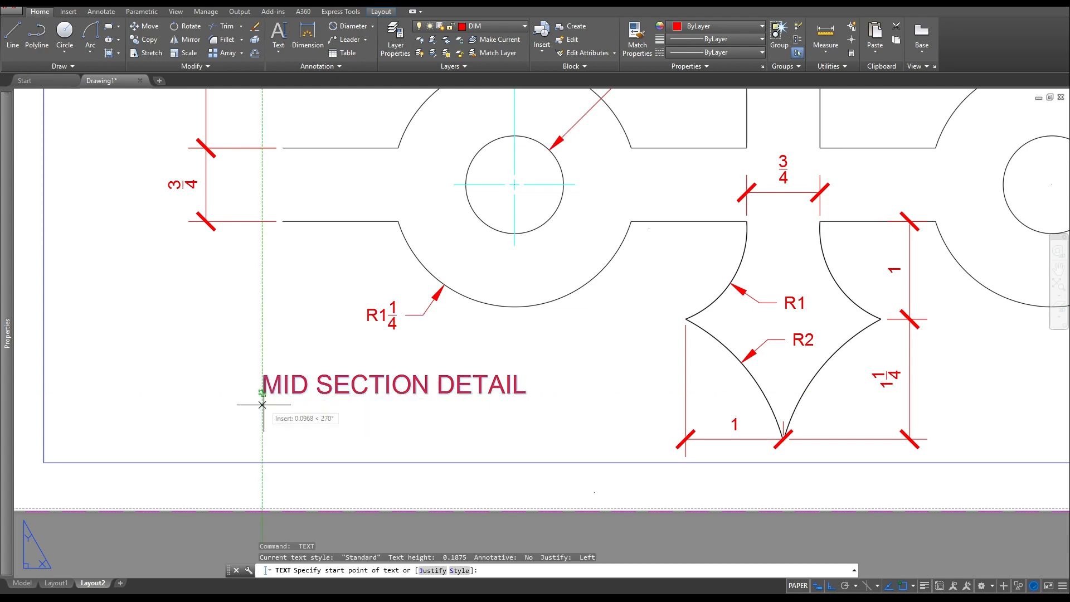
left_click(262, 431)
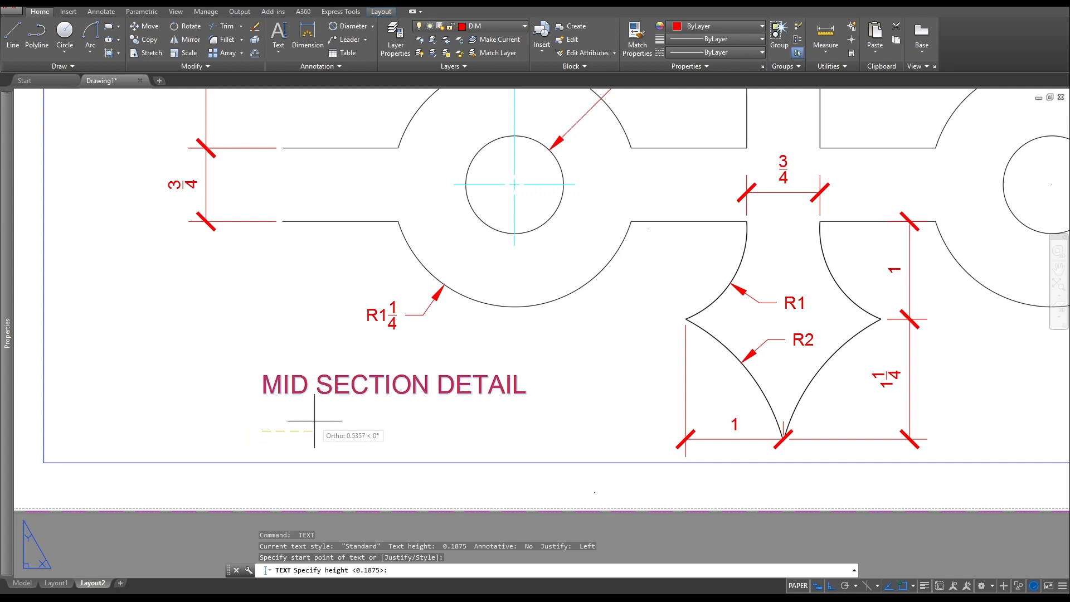
type(".125")
key("Return")
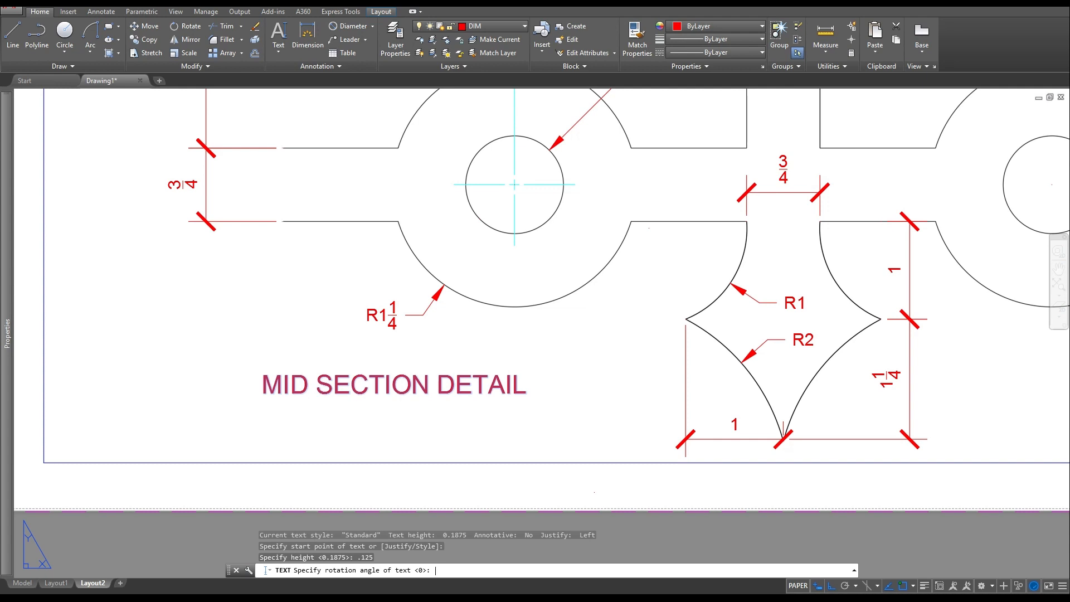
left_click(314, 422)
type("SC")
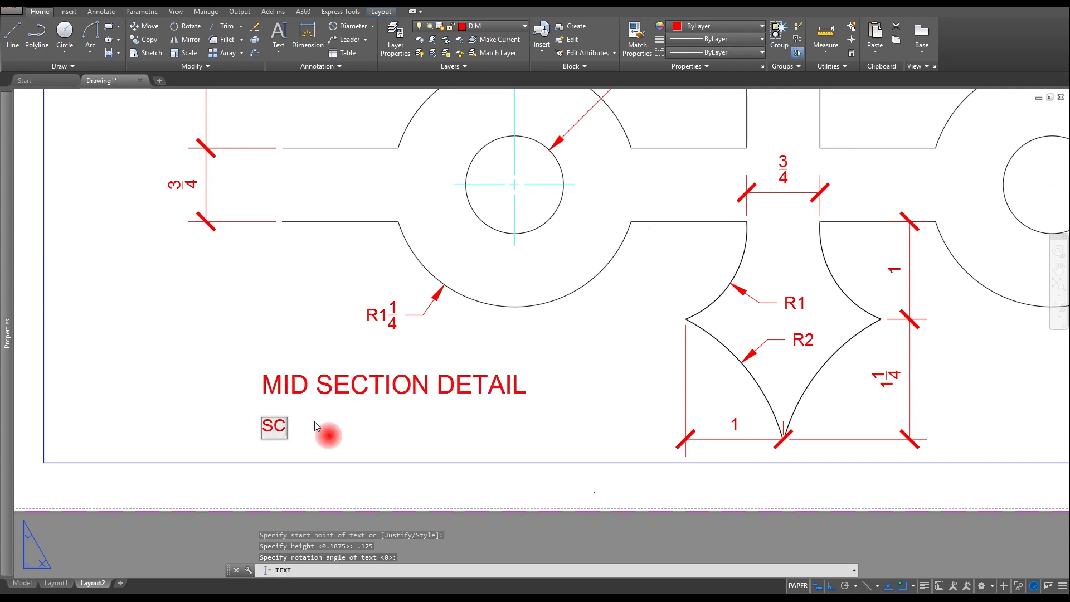
type("ALE")
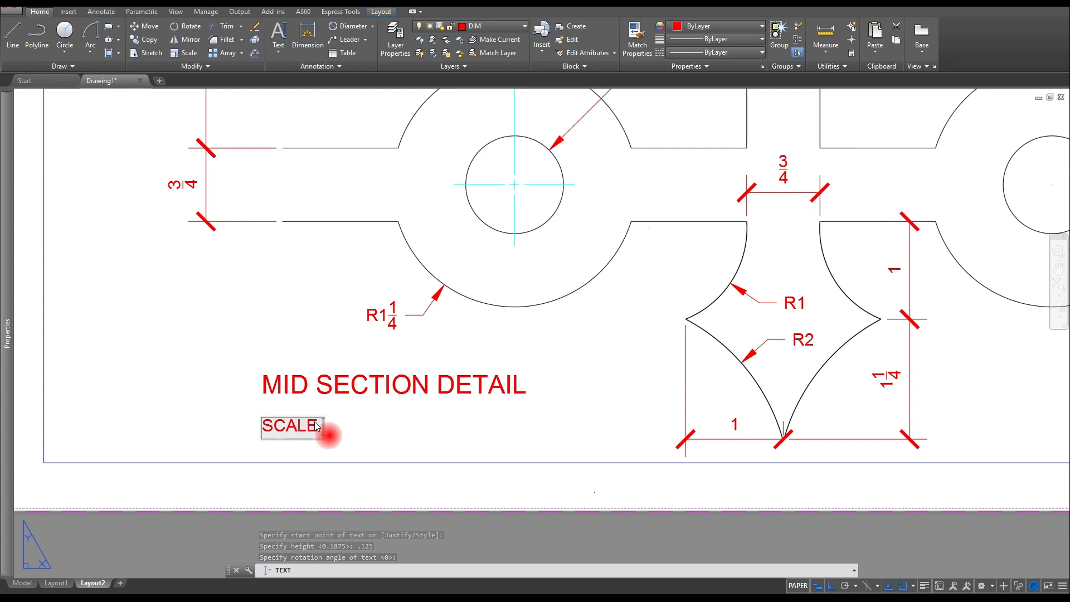
type(" 1")
key("BackSpace")
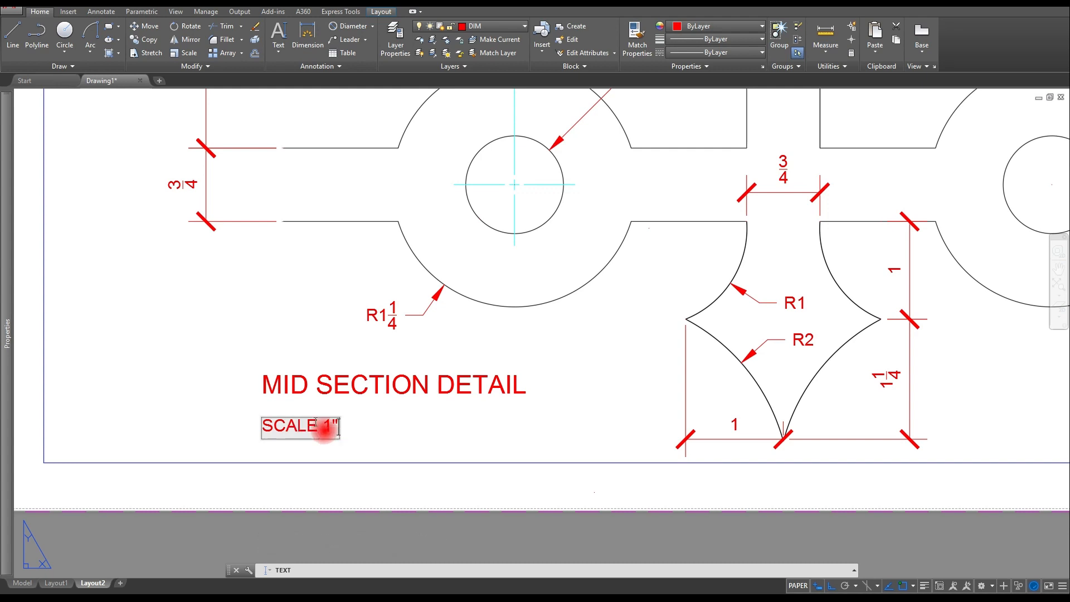
type("'-0\" = ")
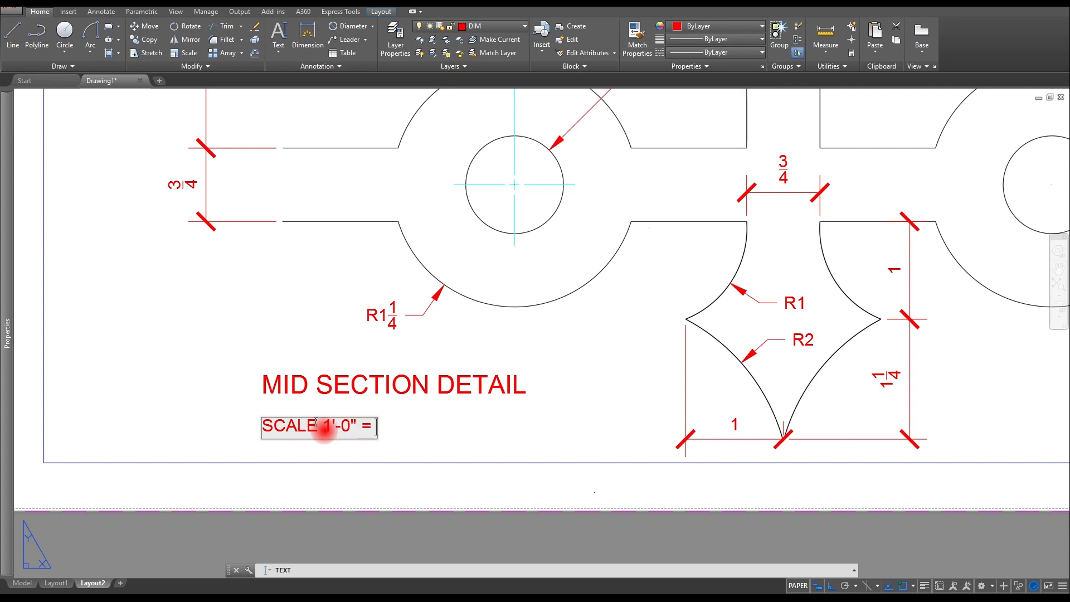
type("1'-0")
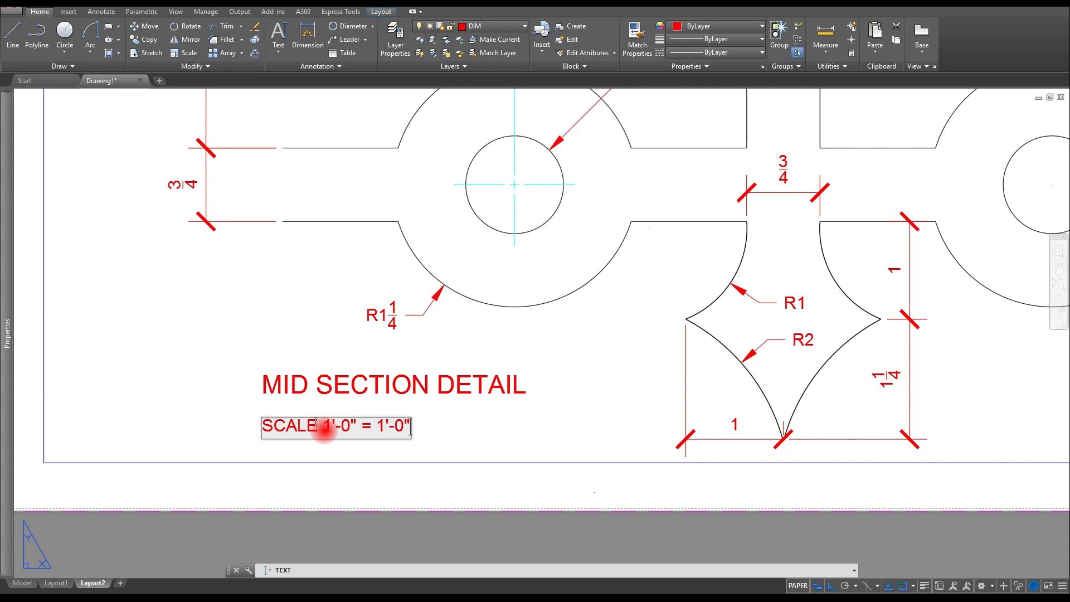
type("\"")
left_click(219, 357)
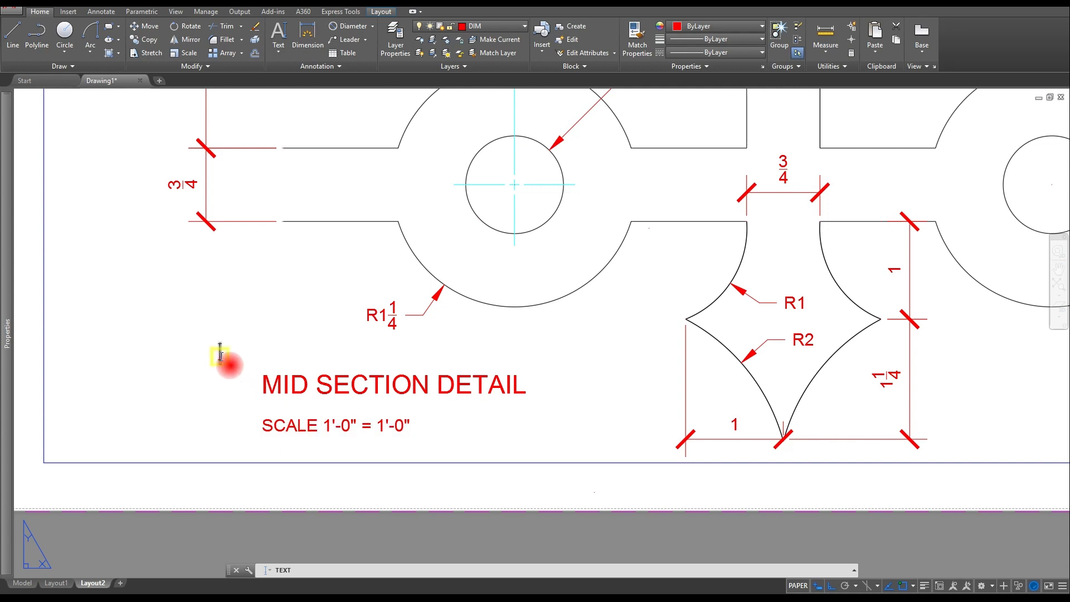
key("Escape")
key("Escape")
key("Escape")
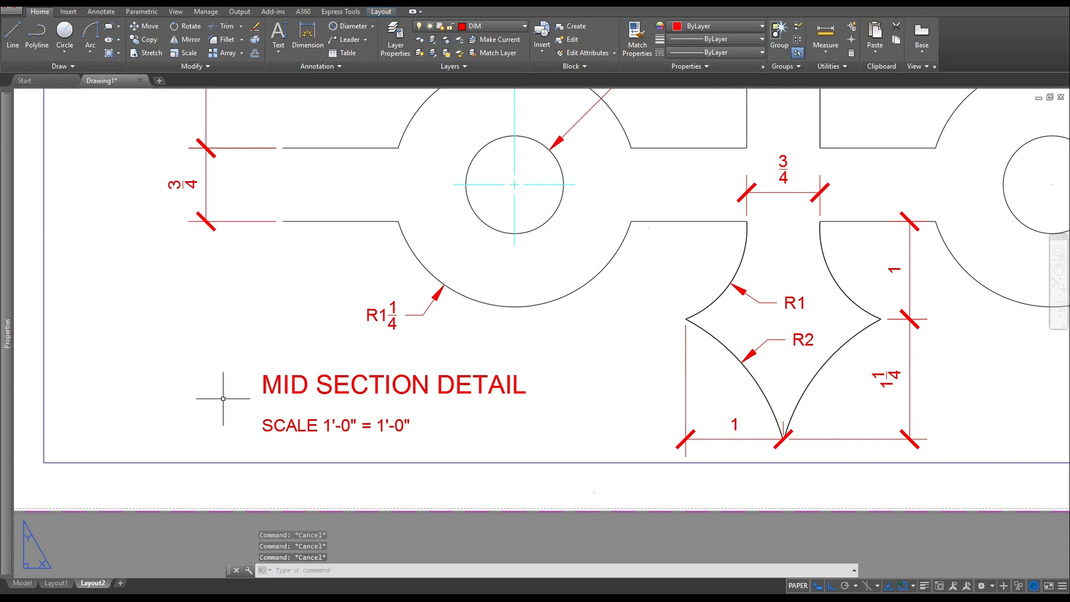
scroll(222, 406, "up", 4)
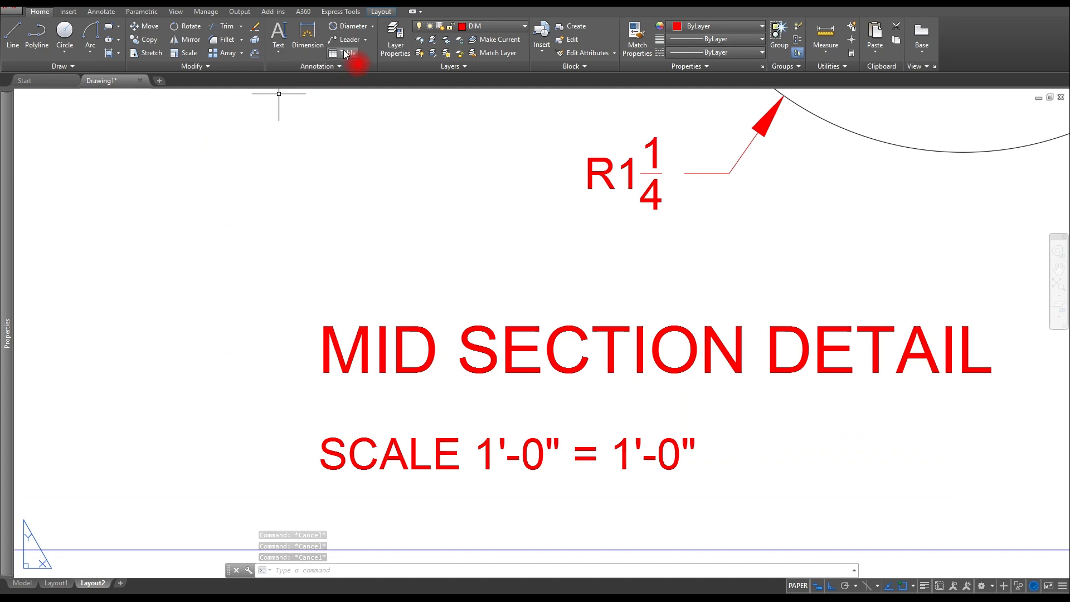
left_click(365, 40)
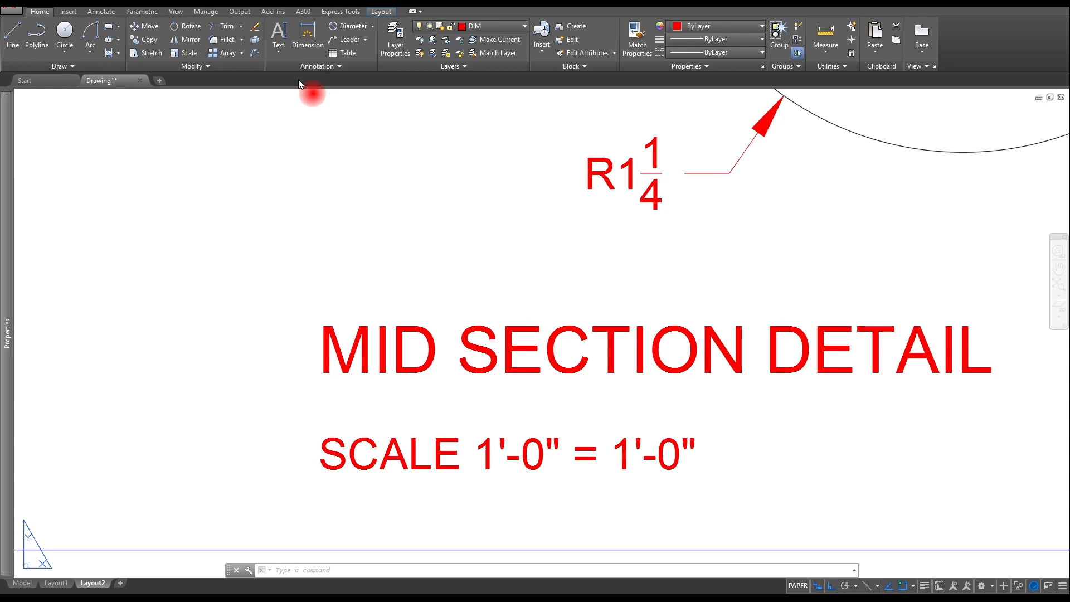
key("Escape")
key("Escape")
key("Escape")
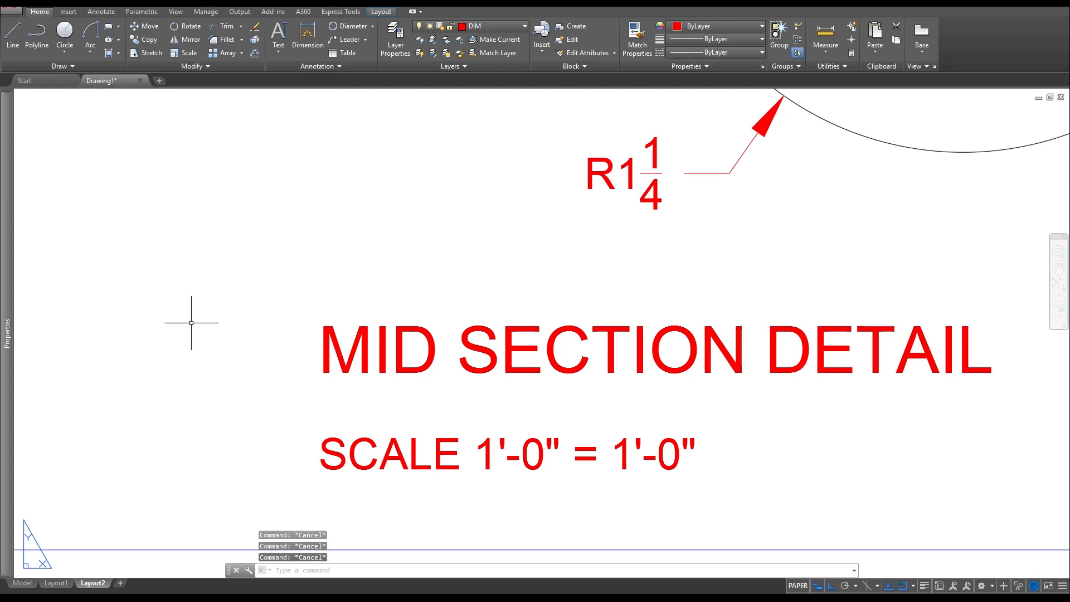
- Start a circle for the detail number, with its center just left of the "MID SECTION DETAIL" title
type("c")
key("Return")
left_click(178, 370)
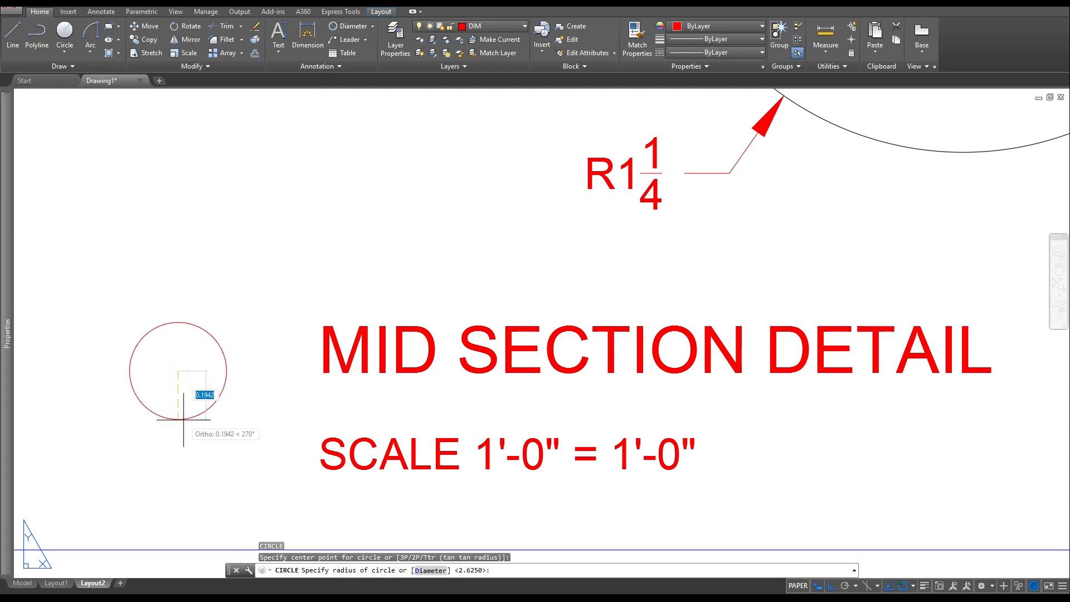
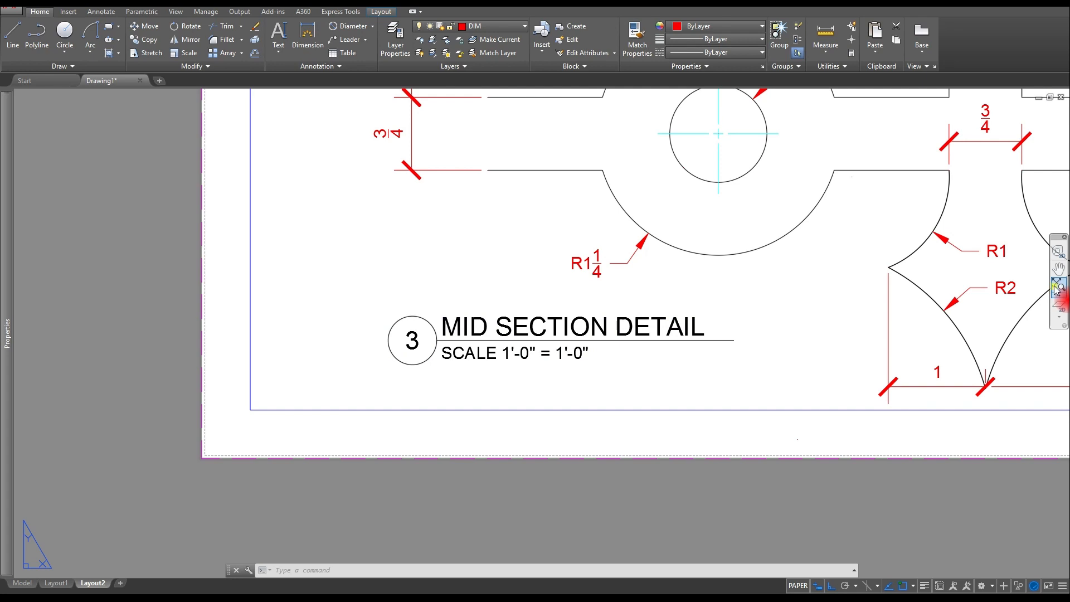
- Paste the copied detail title tag on Layout1, below the fence elevation and just above the viewport's lower border
left_click(1055, 289)
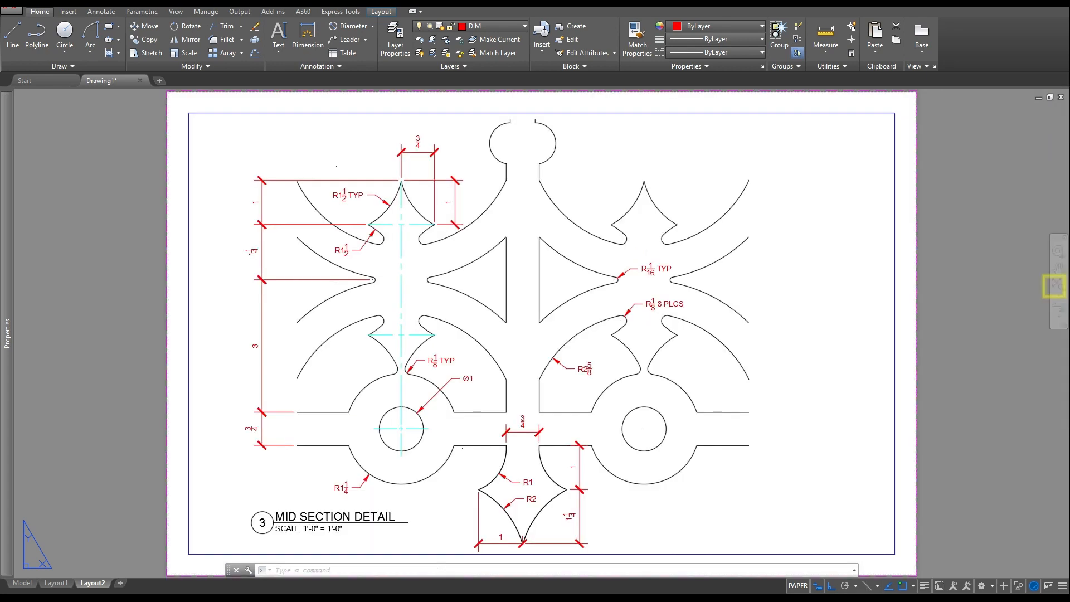
left_click(55, 583)
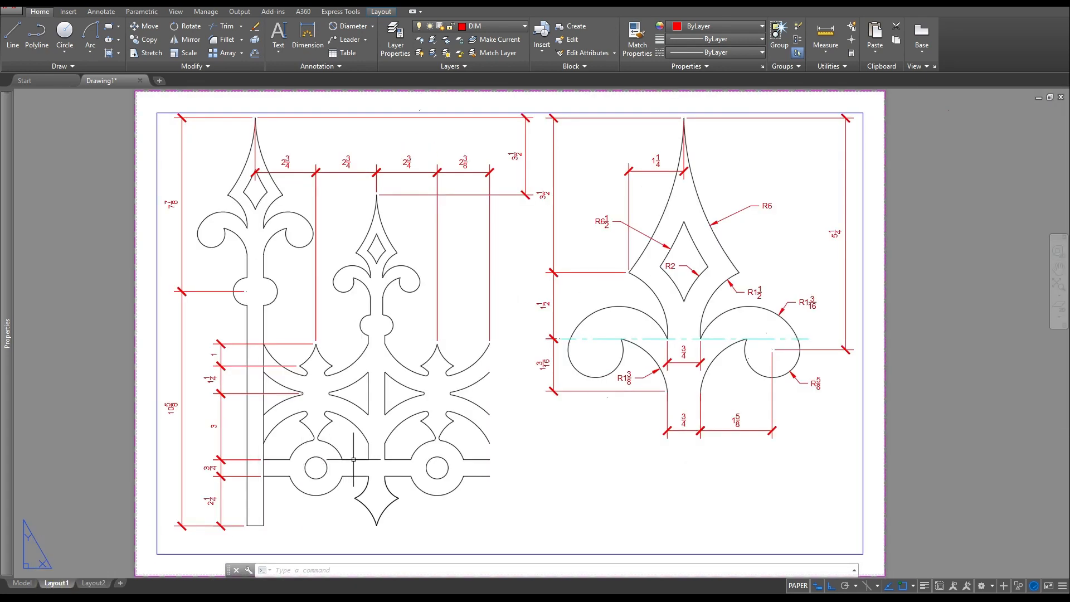
key("ctrl+v")
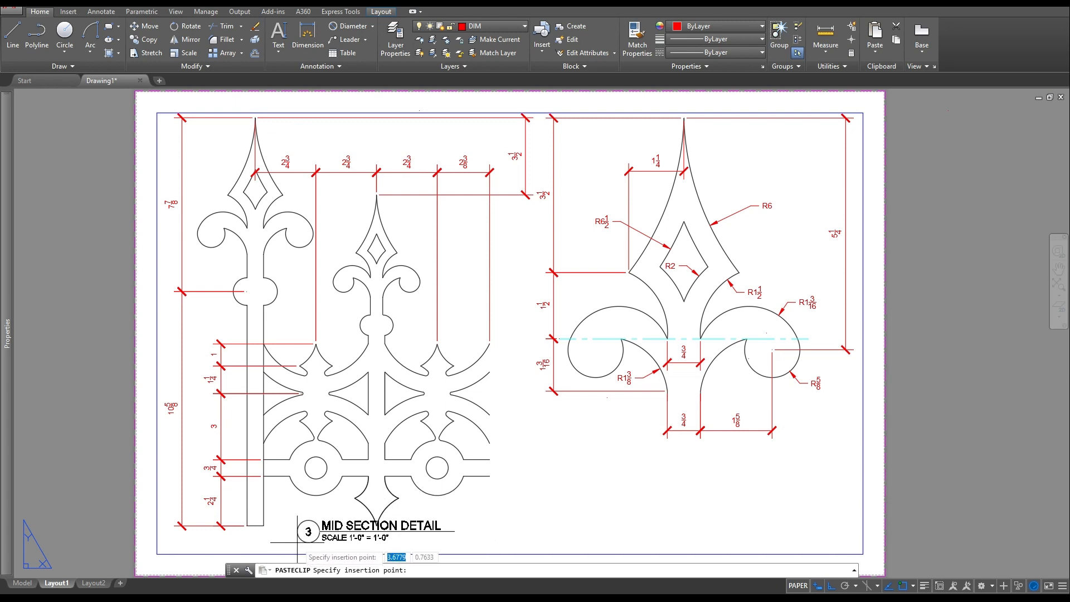
scroll(294, 554, "up", 4)
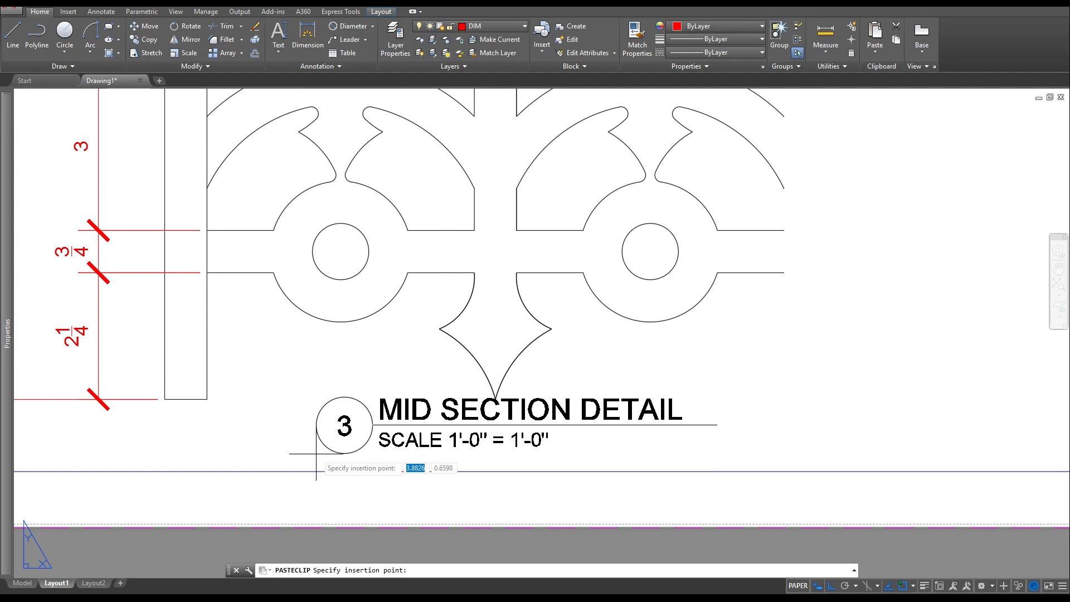
left_click(316, 462)
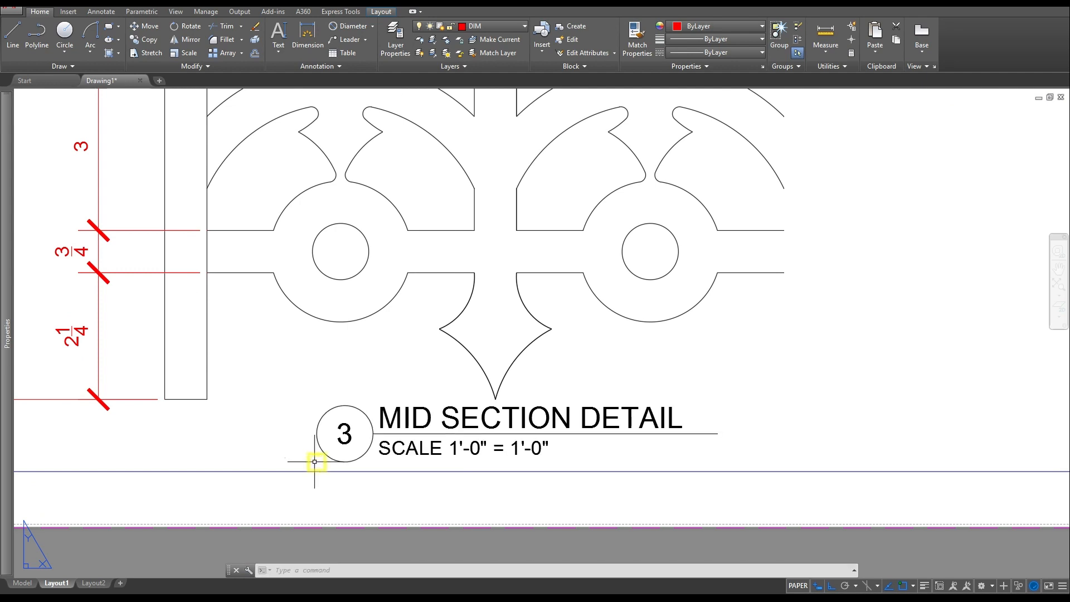
- Change the number in the pasted title tag's circle to 1
scroll(321, 451, "down", 6)
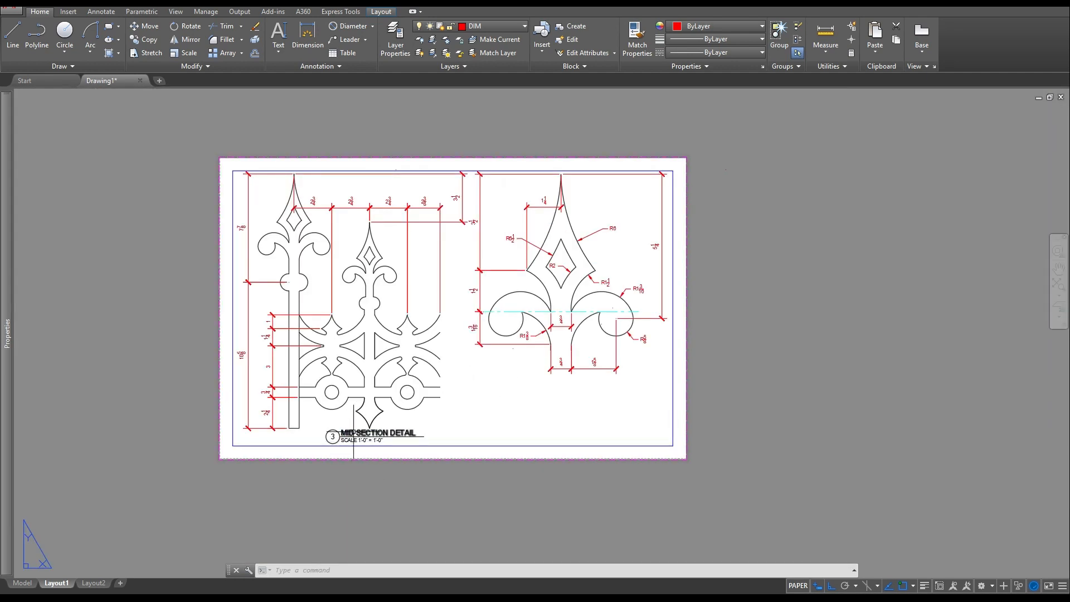
left_click(325, 437)
scroll(325, 436, "up", 4)
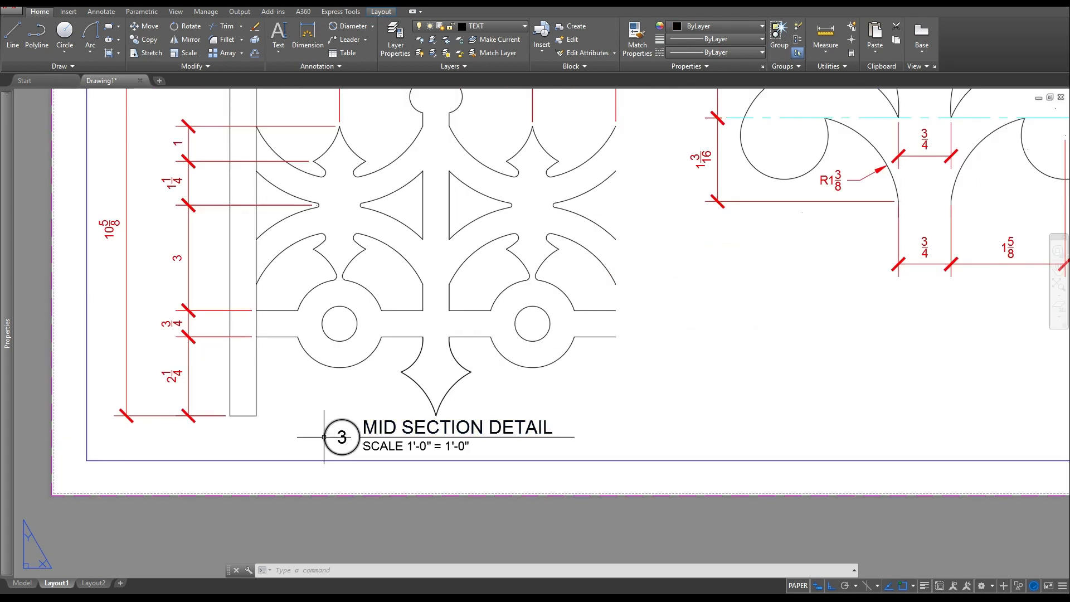
key("Escape")
type("ED")
key("Return")
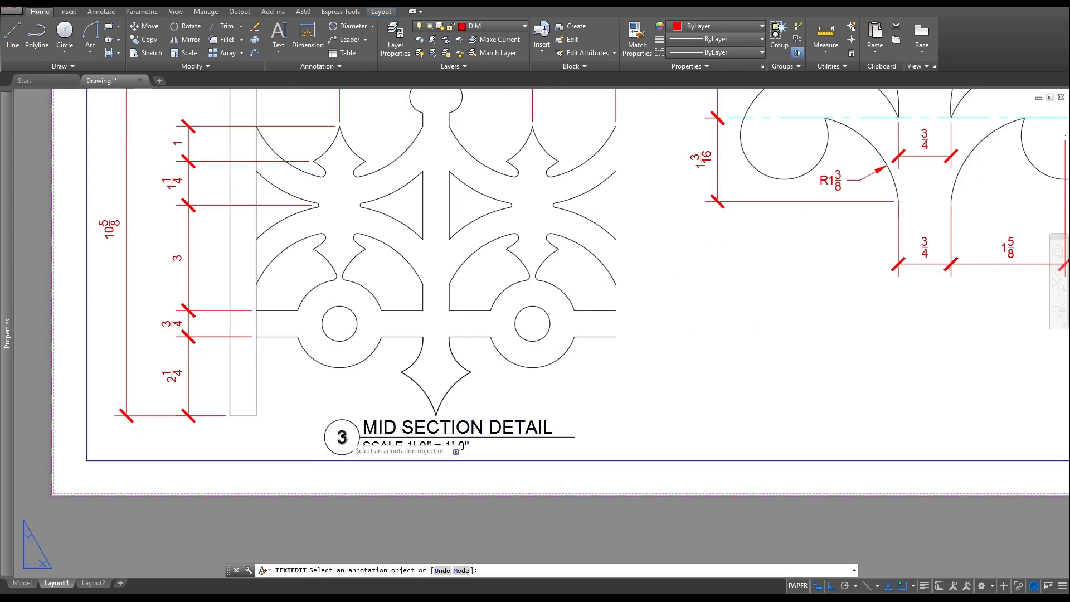
left_click(342, 437)
type("1")
key("Return")
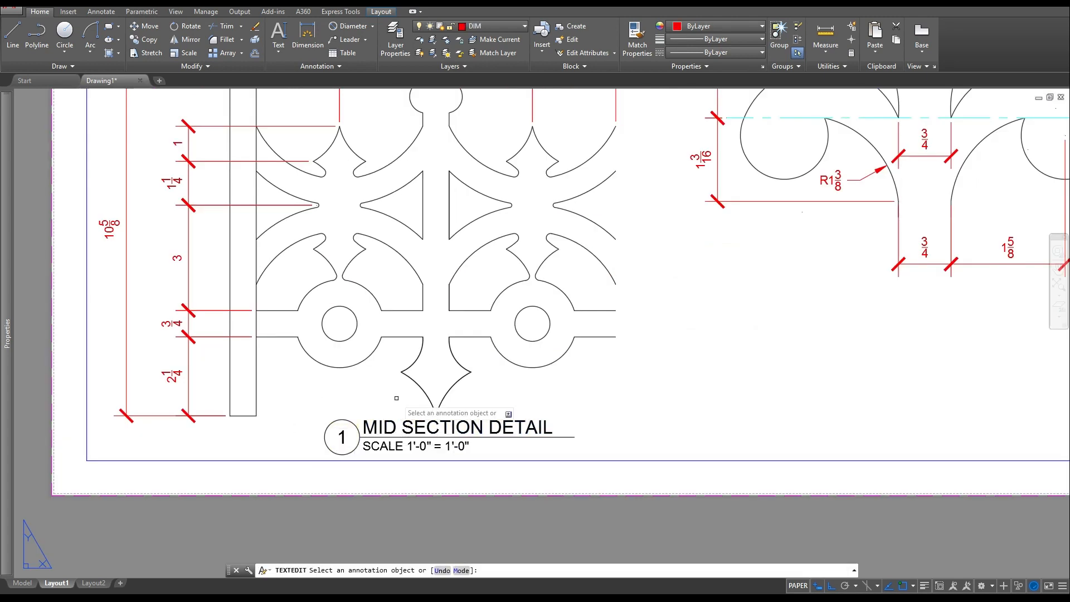
- Change the pasted tag's title text to "FRONT ELEVATION"
left_click(388, 426)
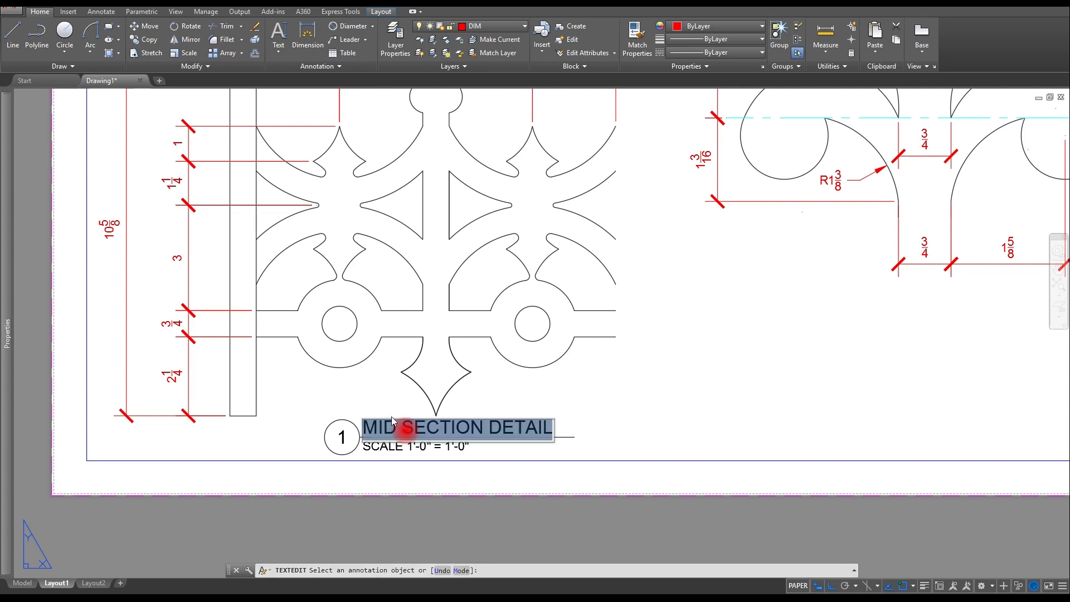
type("FRONT")
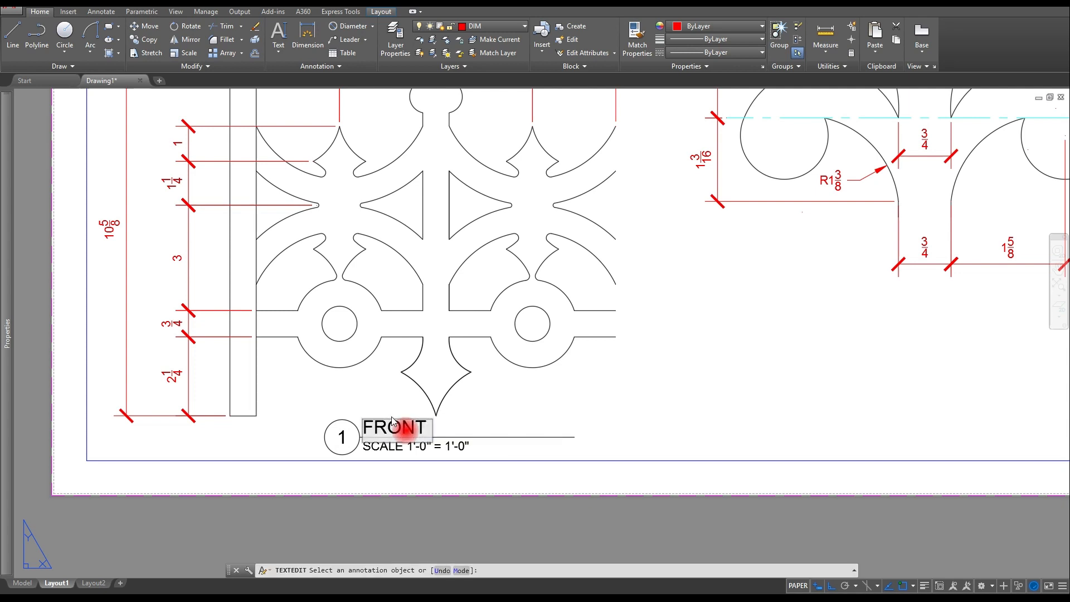
type(" ELEVATION")
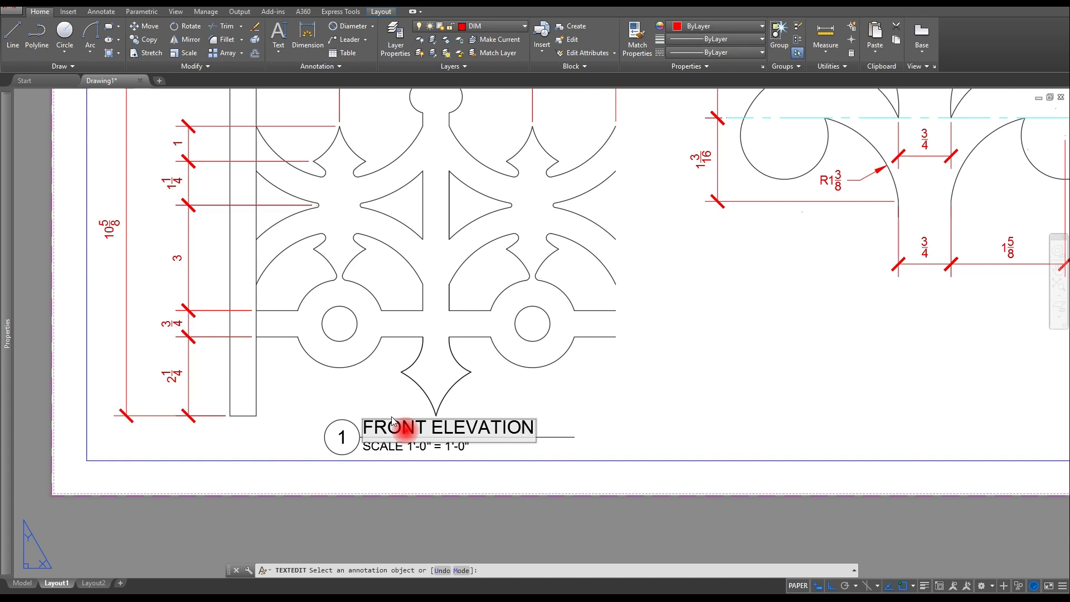
left_click(604, 429)
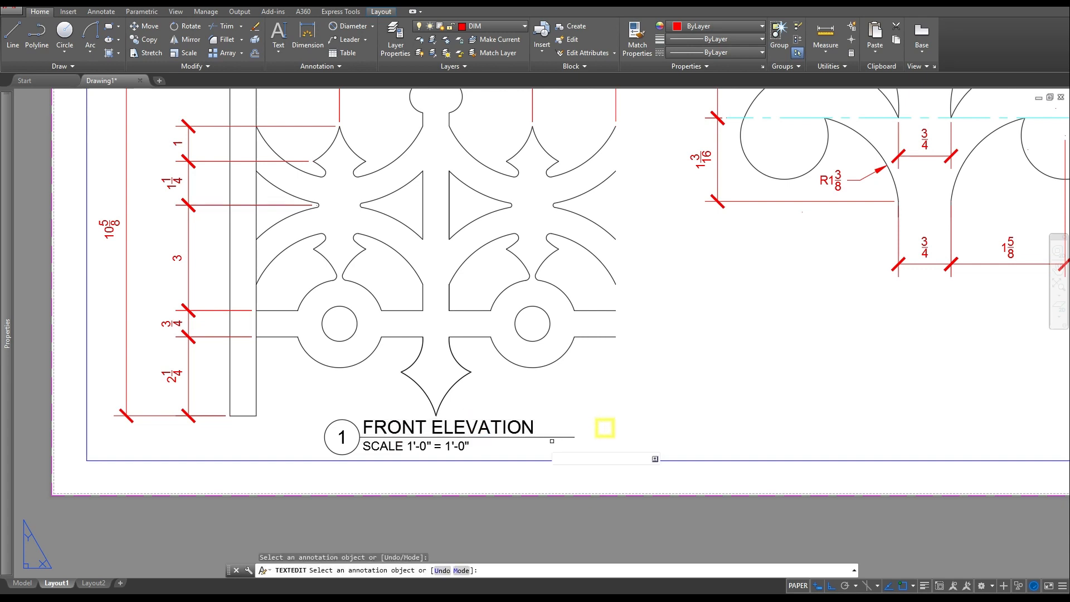
- Change the scale text below "FRONT ELEVATION" to "SCALE: 6" = 1'-0"" and finish text editing
scroll(410, 446, "up", 4)
left_click(449, 457)
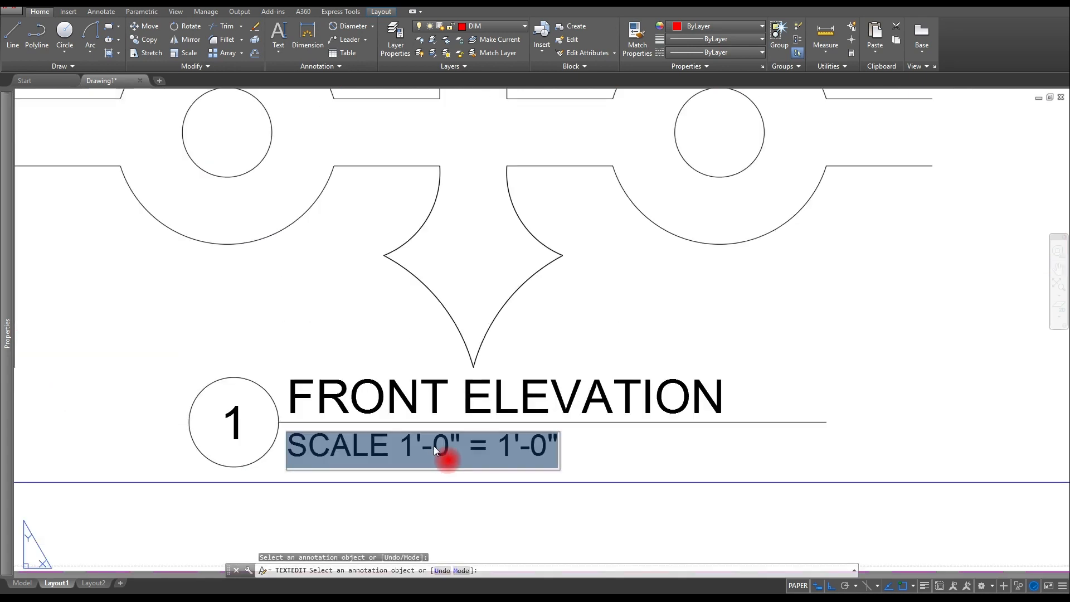
left_click(450, 456)
left_click_drag(450, 456, 414, 454)
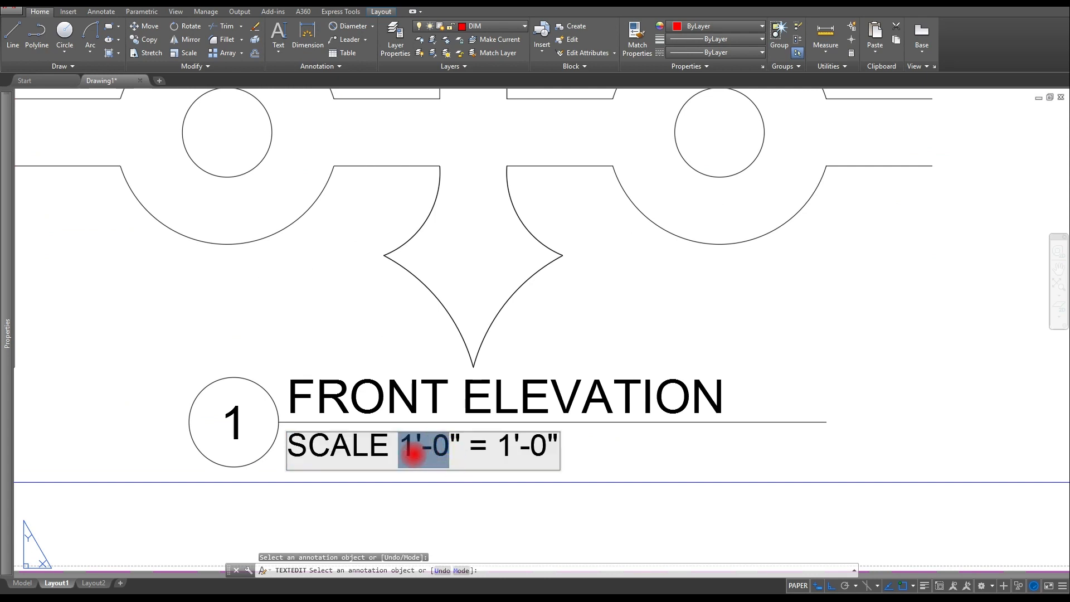
type("6")
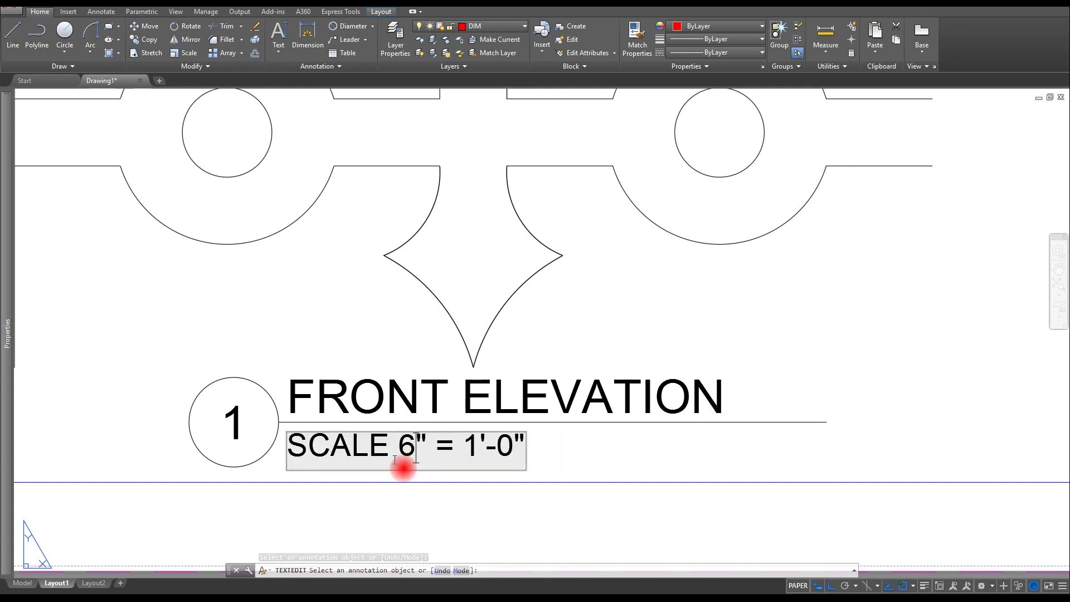
left_click(392, 457)
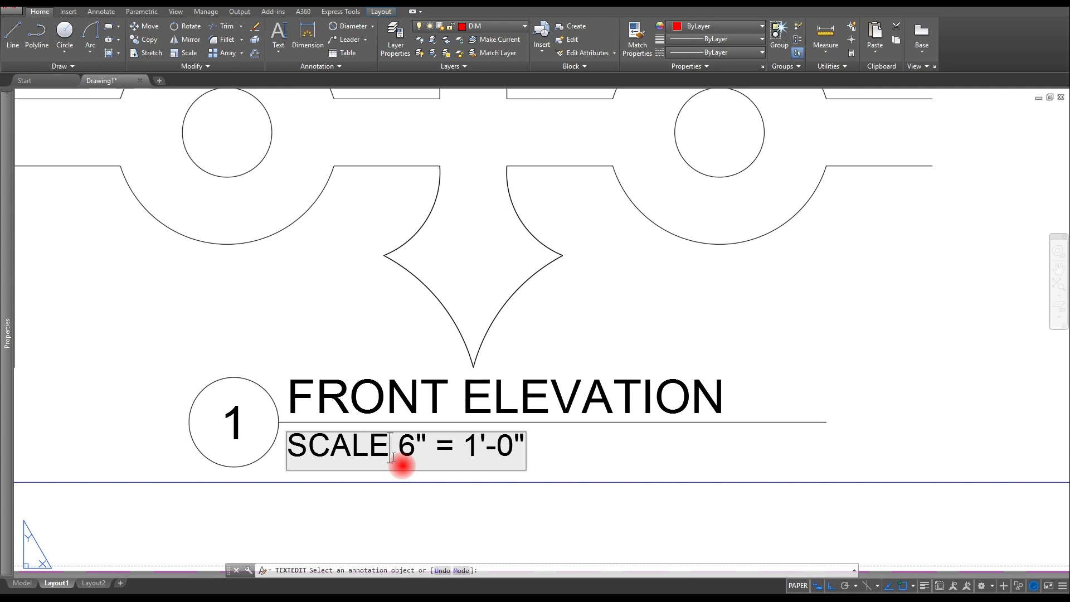
type(":")
left_click(544, 413)
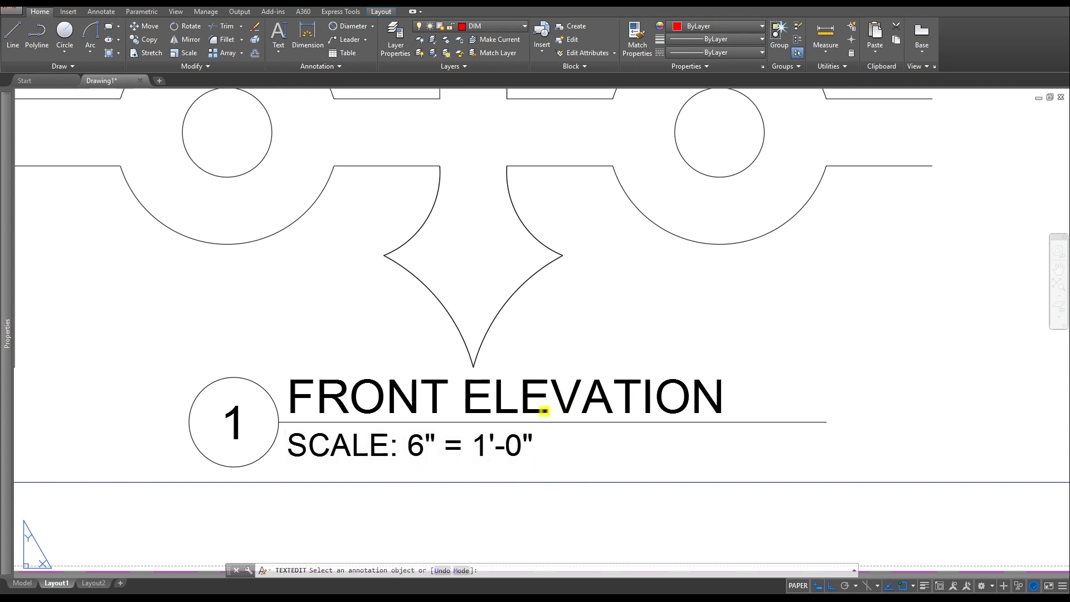
key("Escape")
key("Escape")
key("Escape")
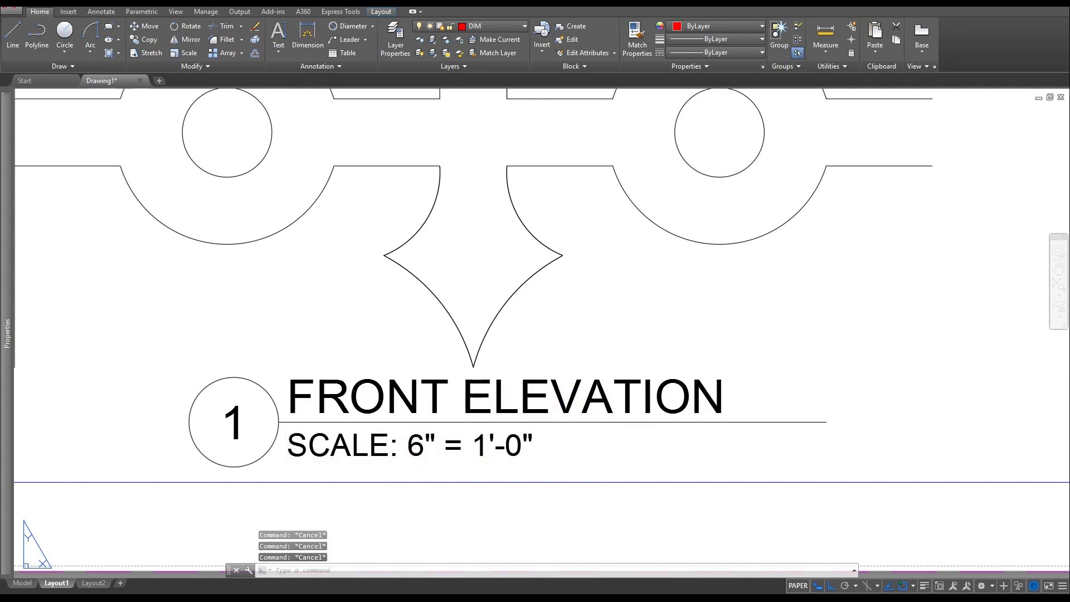
- Move the "FRONT ELEVATION" tag's underline horizontally to the left so its right end sits just past the title text
type("m")
key("space")
left_click(884, 404)
left_click(783, 449)
right_click(835, 433)
left_click(870, 444)
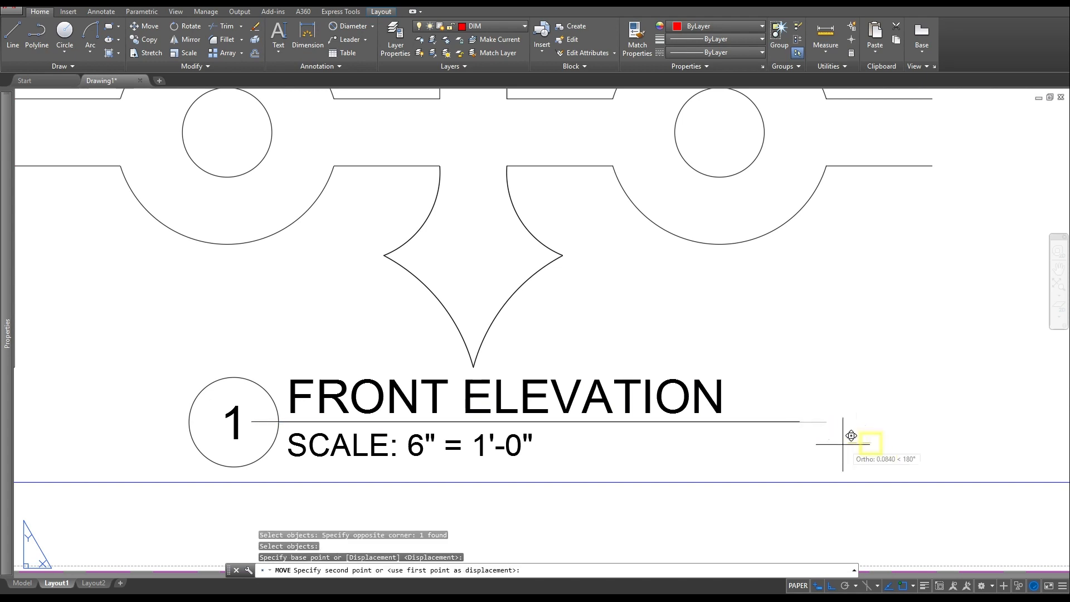
key("Escape")
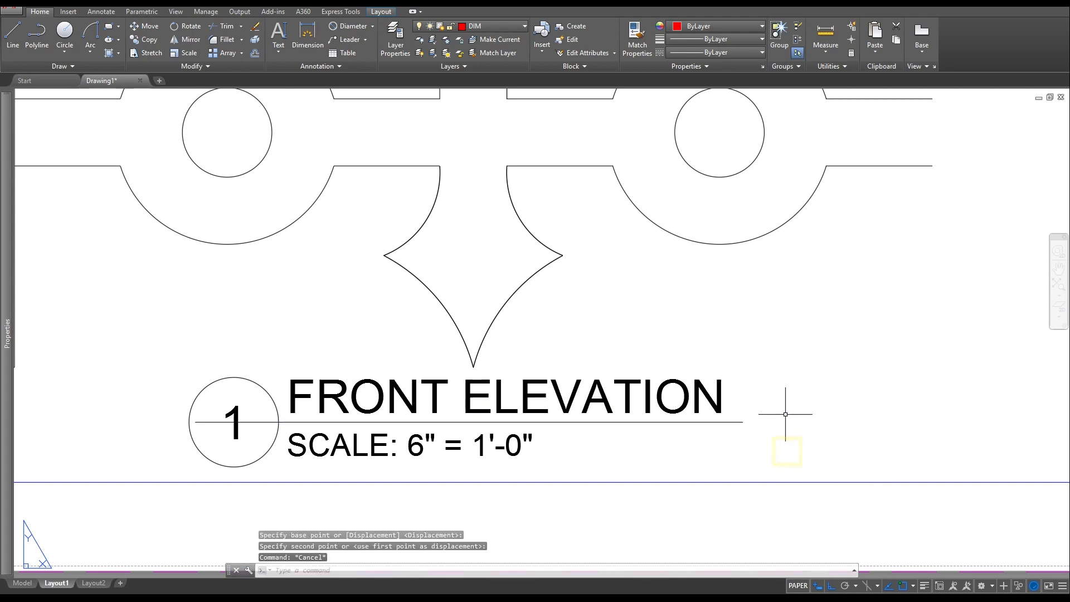
- Shorten the underline's left end to the right edge of the number circle so it no longer crosses the 1
scroll(785, 414, "down", 5)
scroll(643, 414, "up", 5)
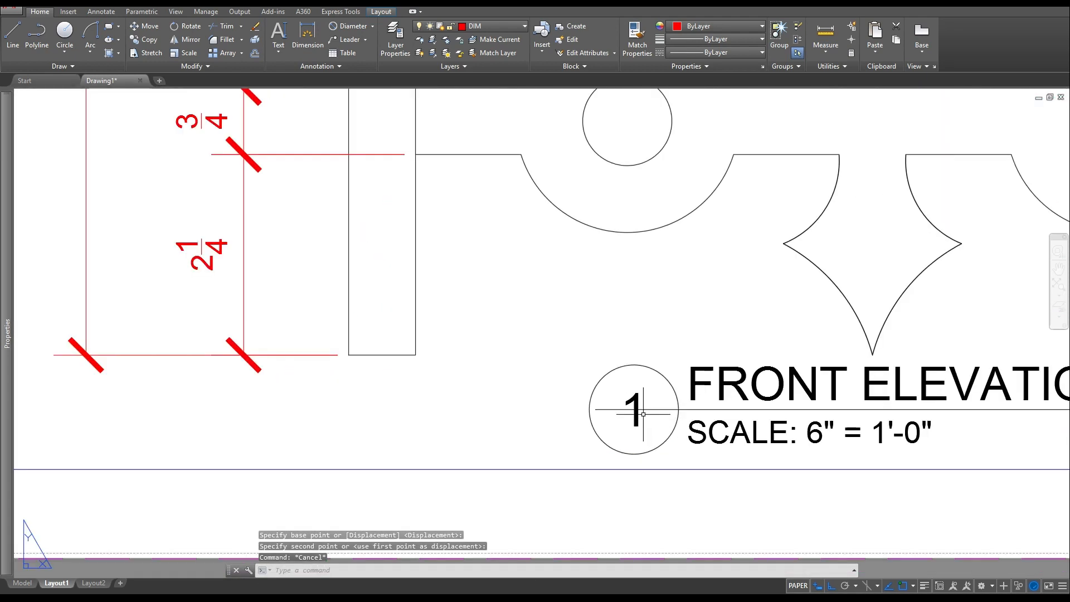
left_click(616, 409)
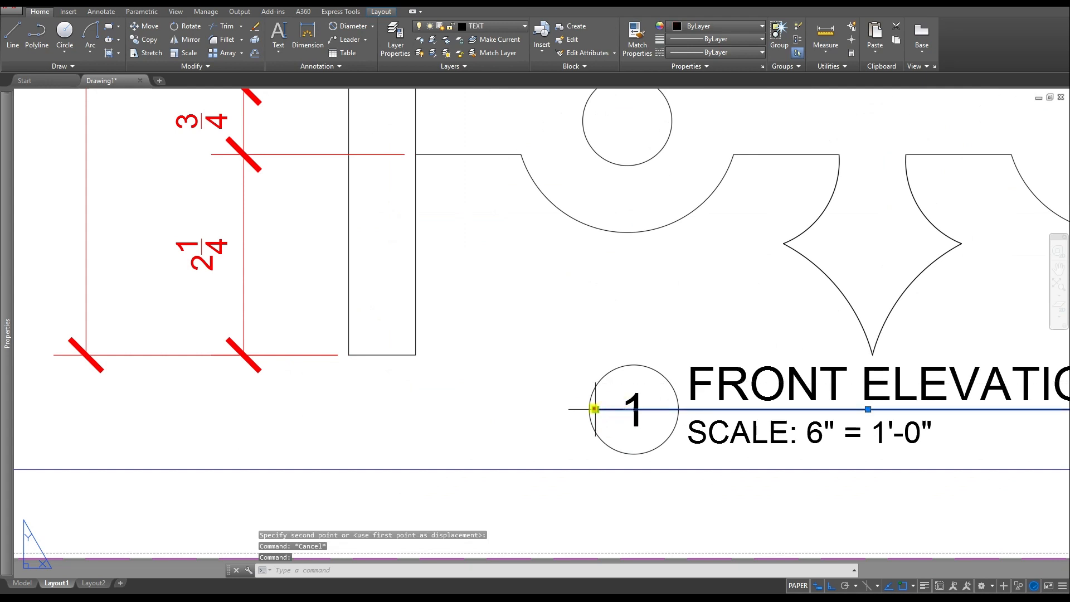
left_click(595, 409)
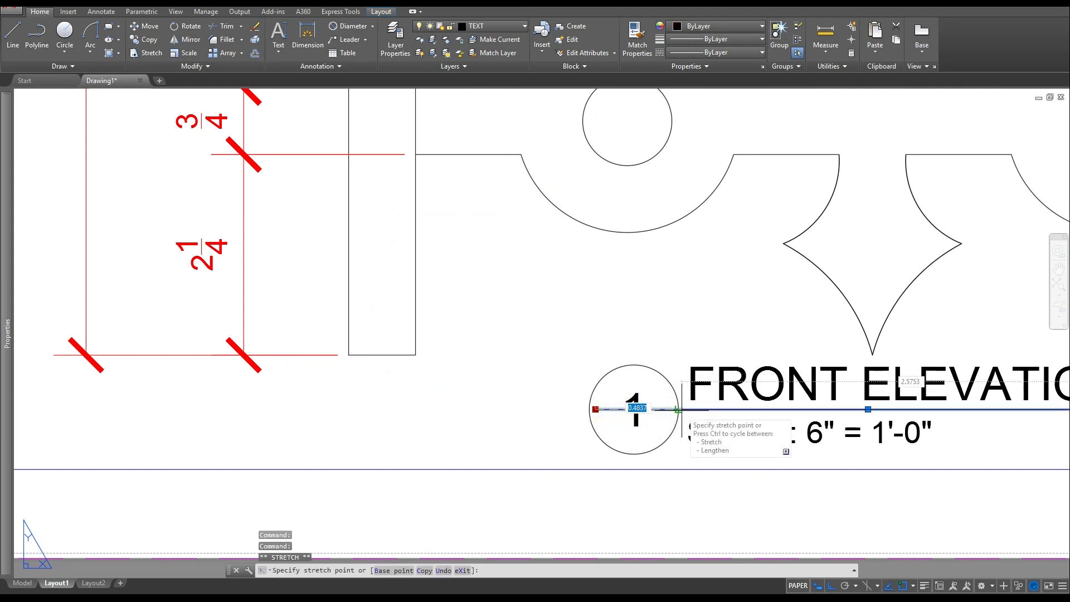
key("Escape")
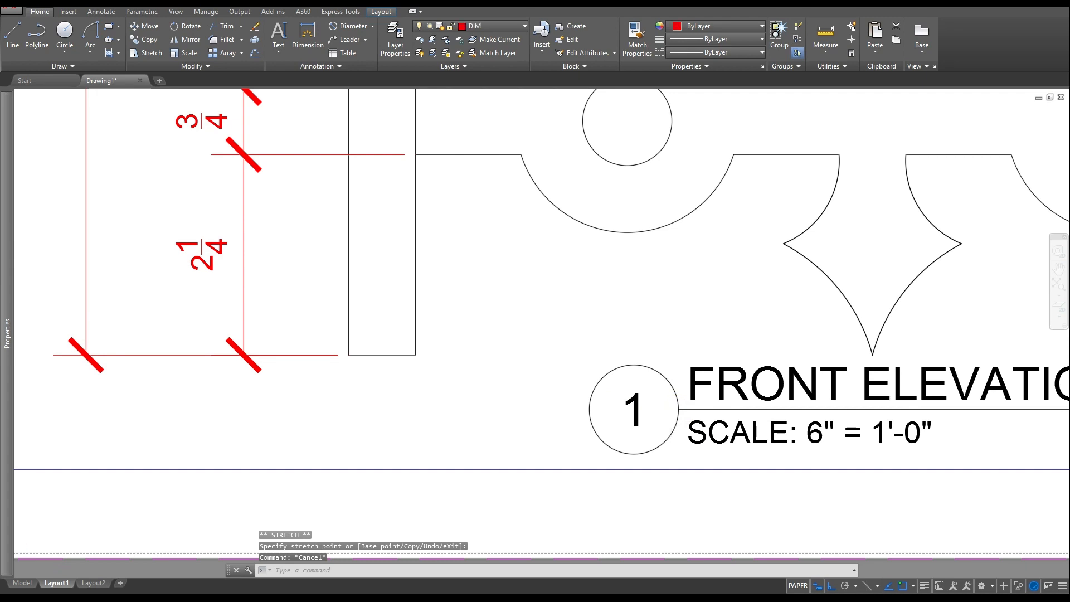
- Copy the complete "FRONT ELEVATION" title tag to just below the dimensioned capital view, with Ortho turned off for free placement
scroll(759, 434, "down", 3)
middle_click_drag(781, 433, 573, 452)
key("Escape")
key("Escape")
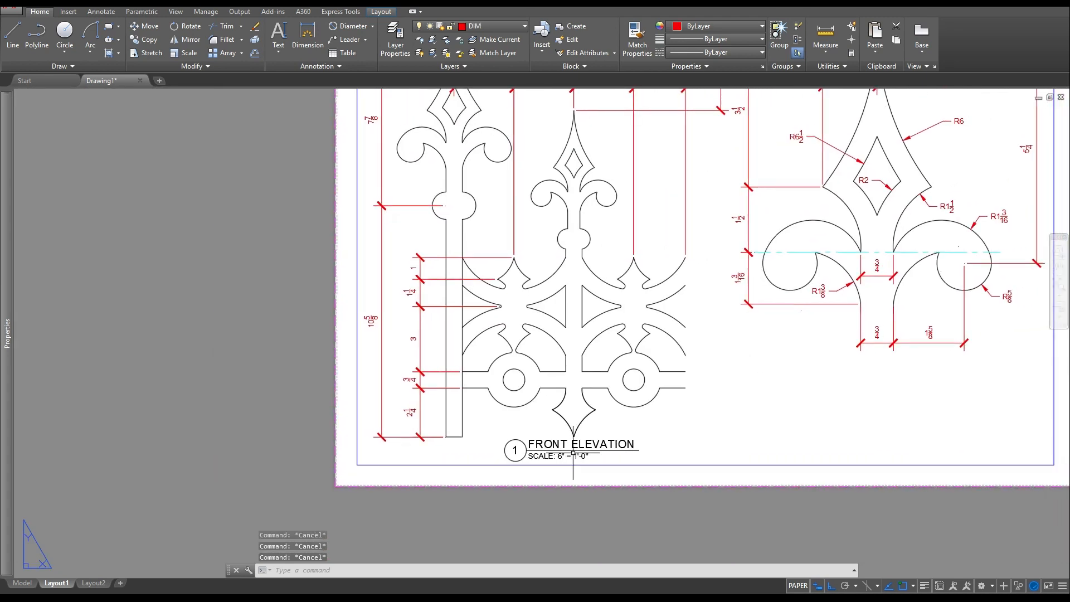
type("co")
key("Return")
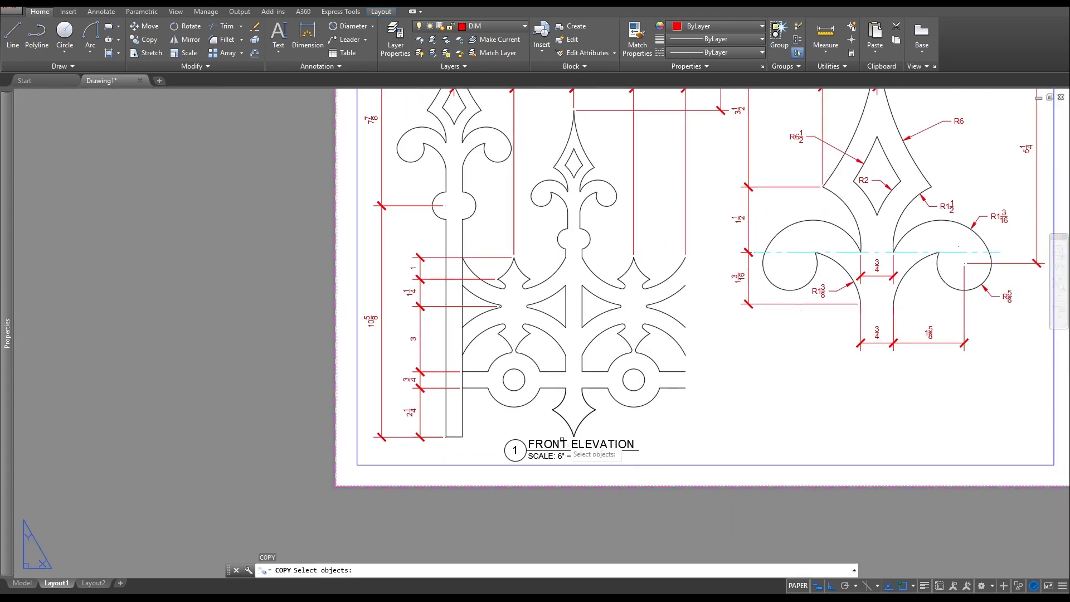
left_click(573, 430)
left_click(495, 466)
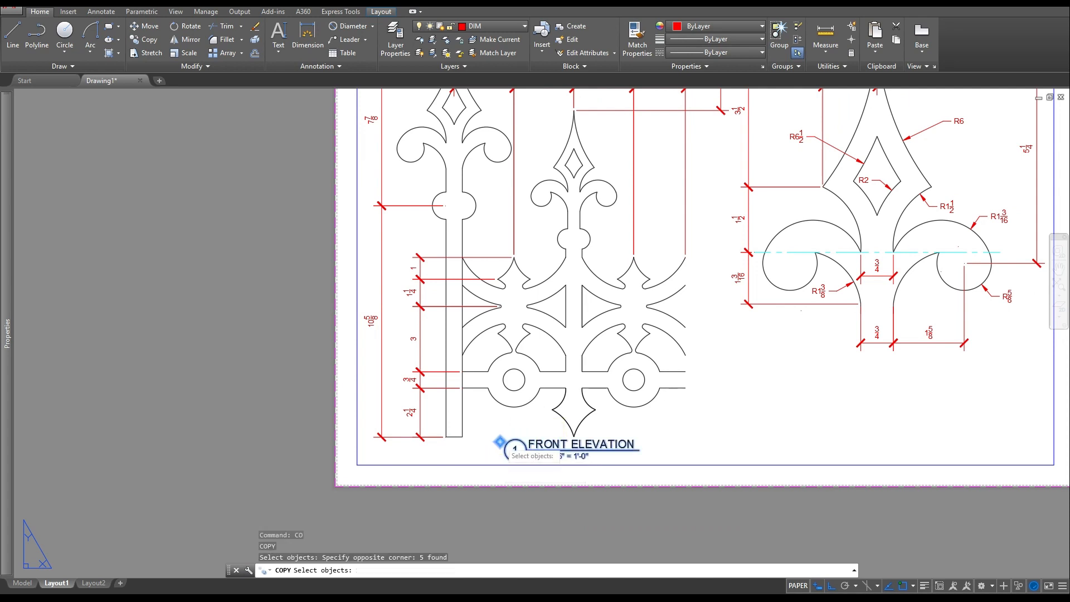
key("Return")
left_click(506, 449)
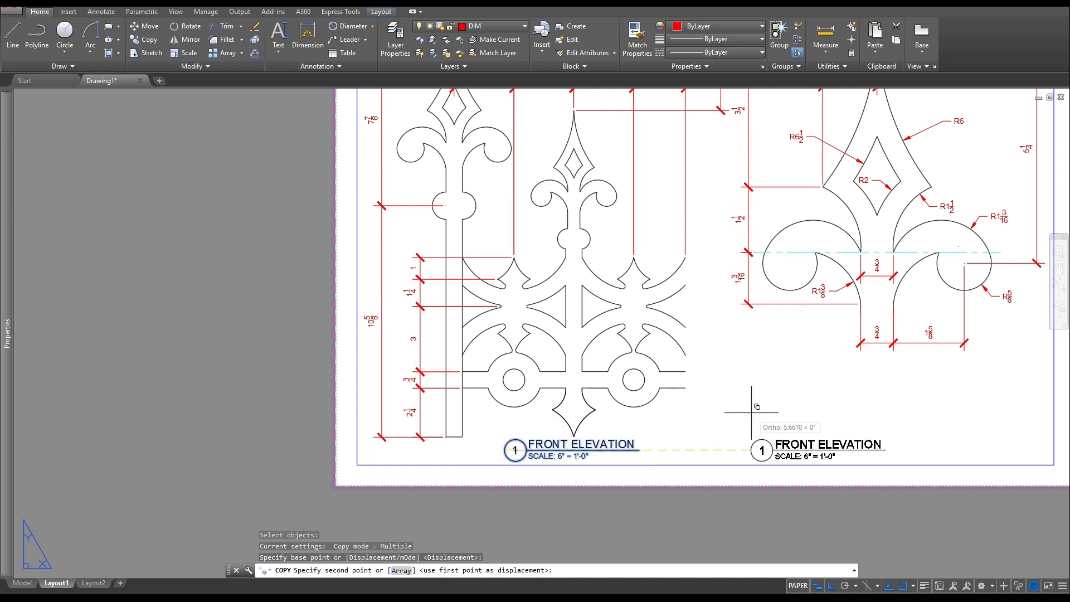
key("F8")
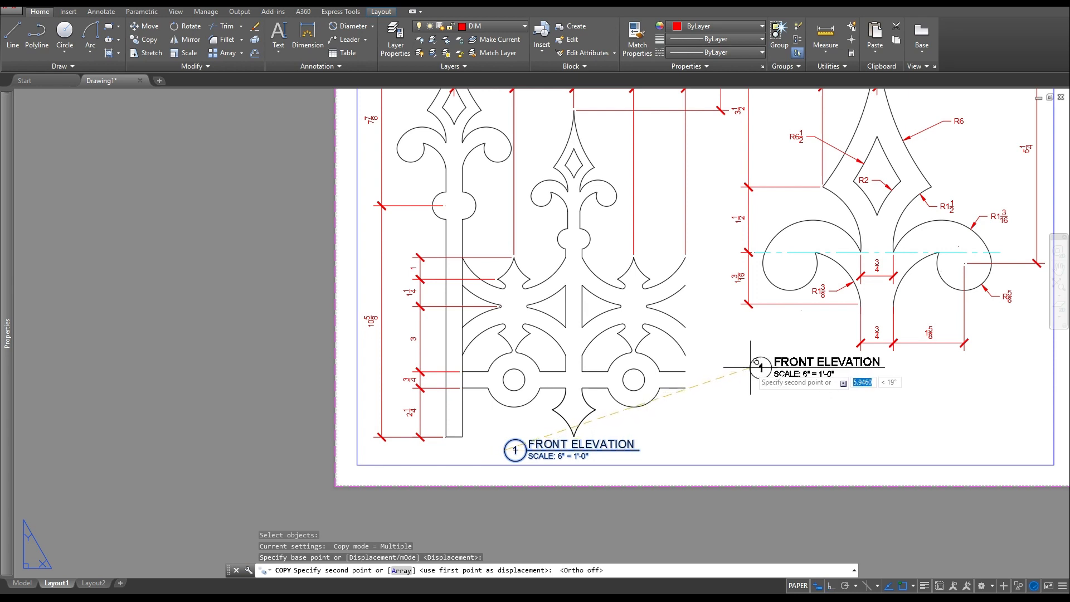
left_click(750, 367)
key("Escape")
key("Escape")
key("Escape")
key("Escape")
- Change the copied tag's title text below the capital view to "CAPITAL DETAIL"
scroll(775, 374, "up", 6)
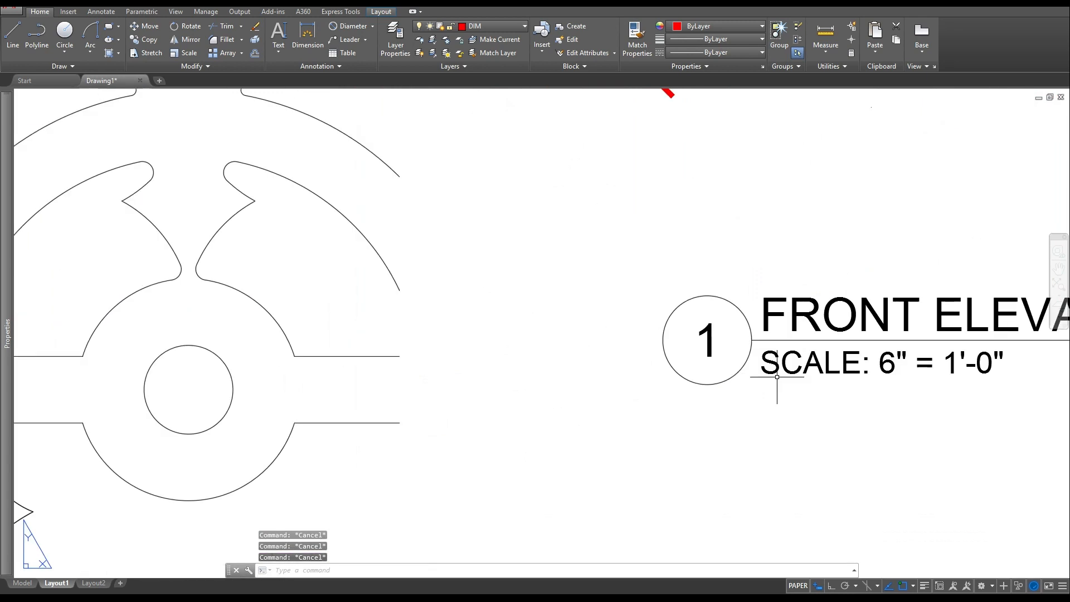
scroll(773, 379, "down", 2)
type("ed")
key("Return")
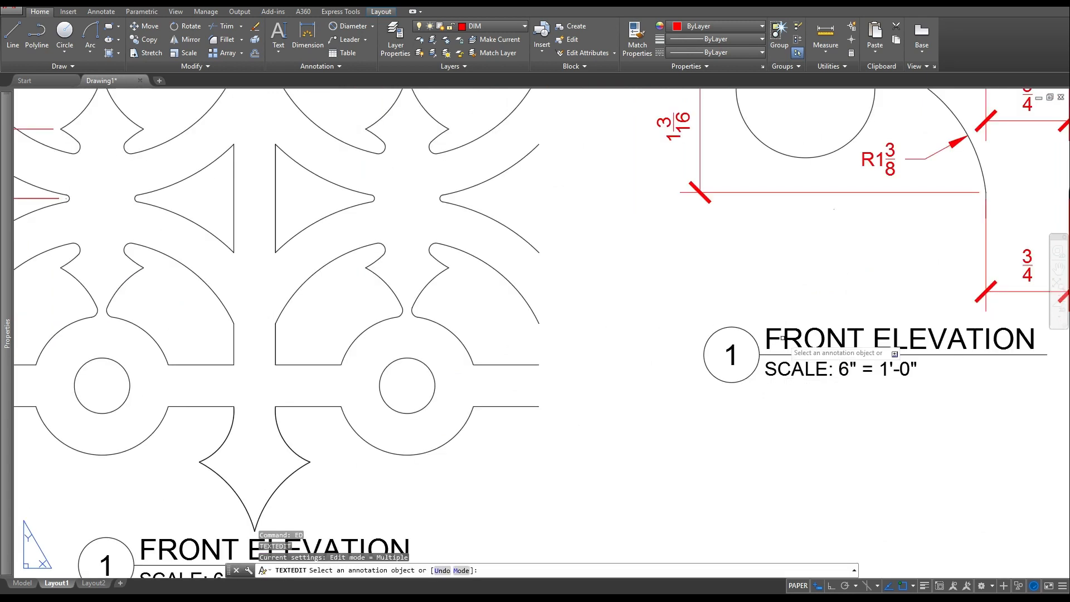
left_click(785, 340)
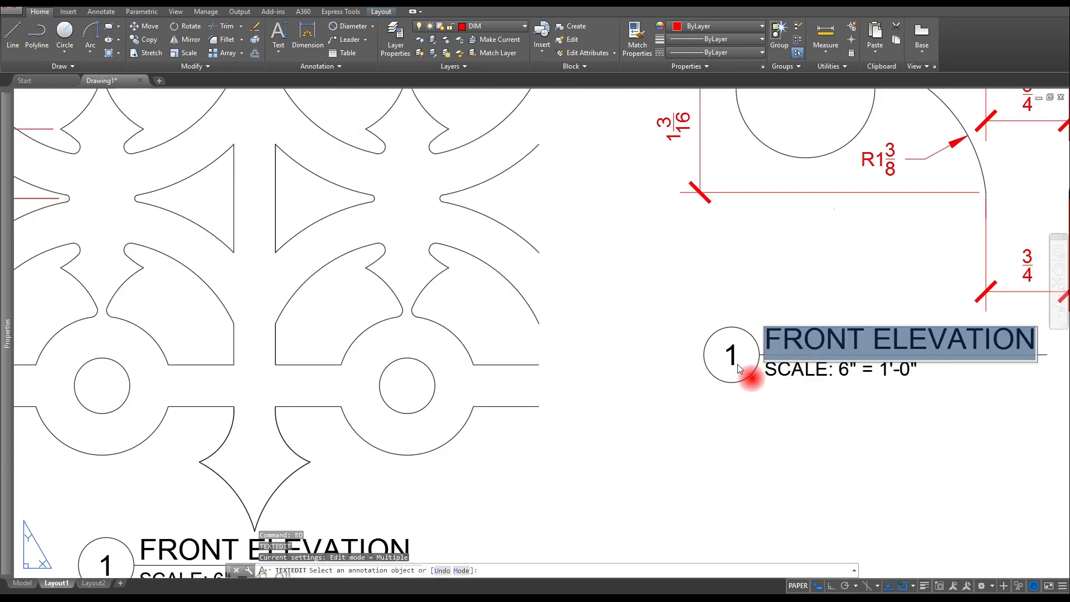
type("CAP")
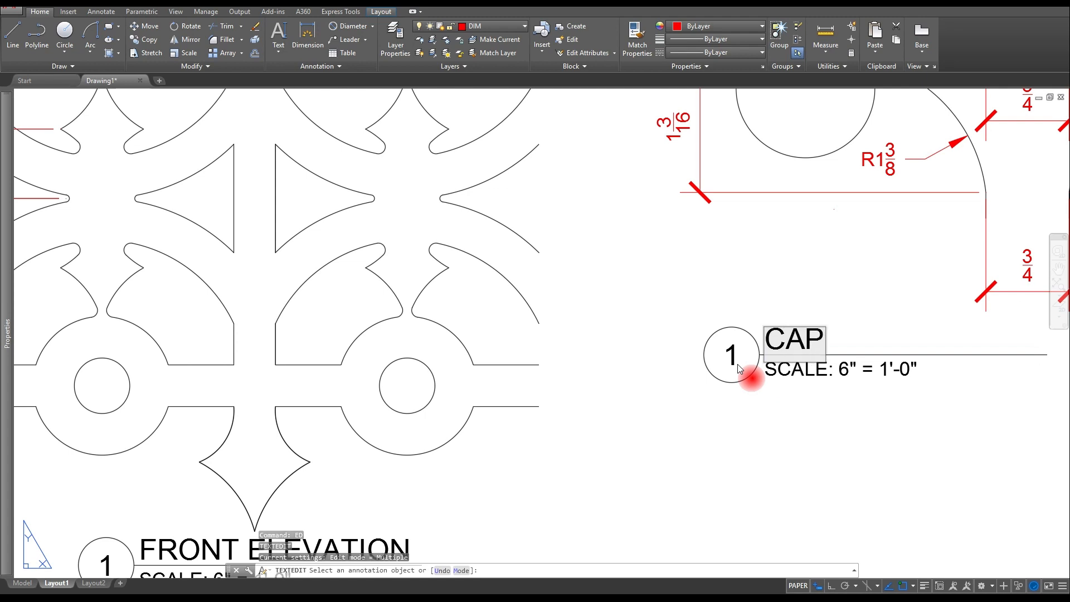
type("ITAL")
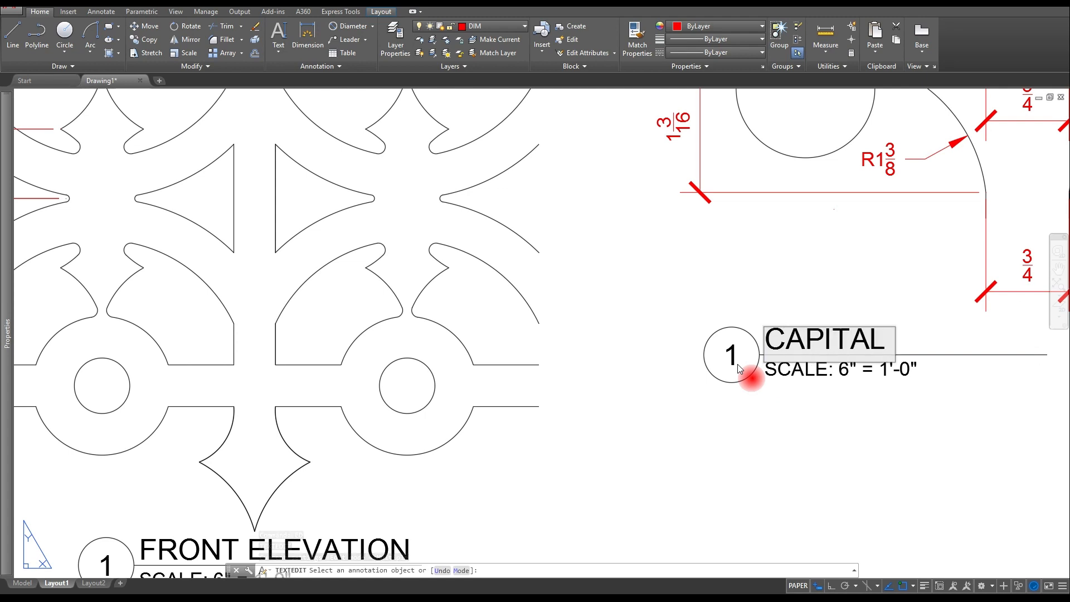
type(" DE")
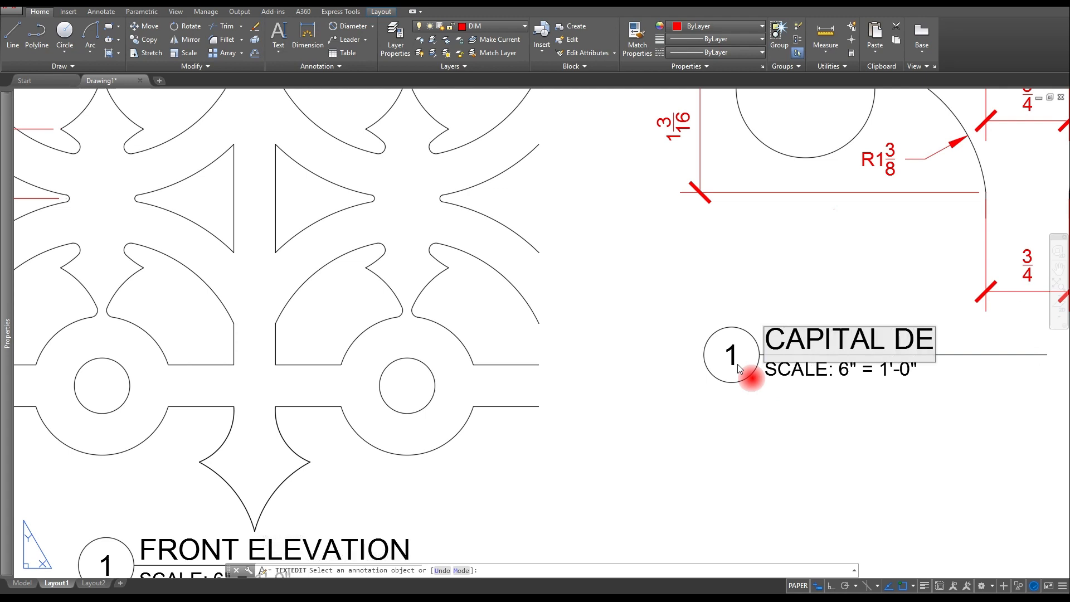
type("TAIL")
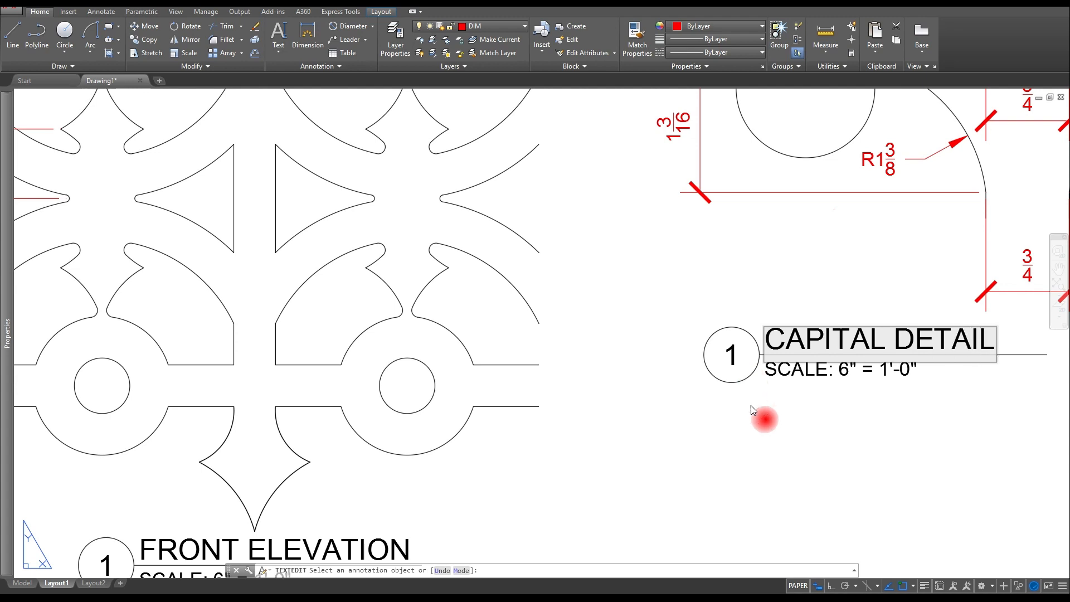
left_click(784, 383)
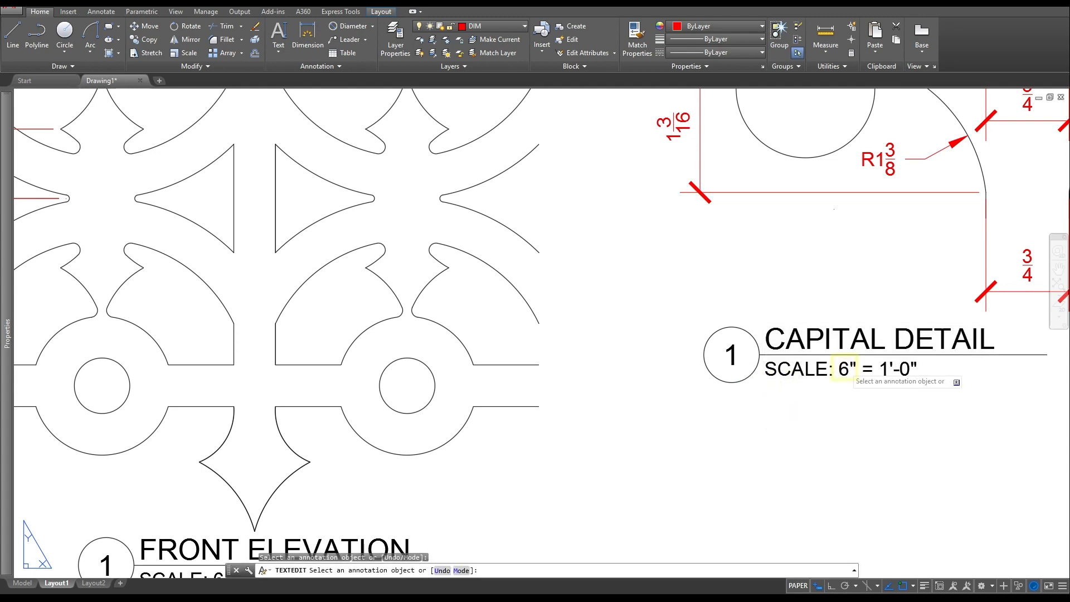
- Change the scale text below "CAPITAL DETAIL" to "SCALE: 1'-0" = 1'-0""
left_click(846, 369)
double_click(845, 370)
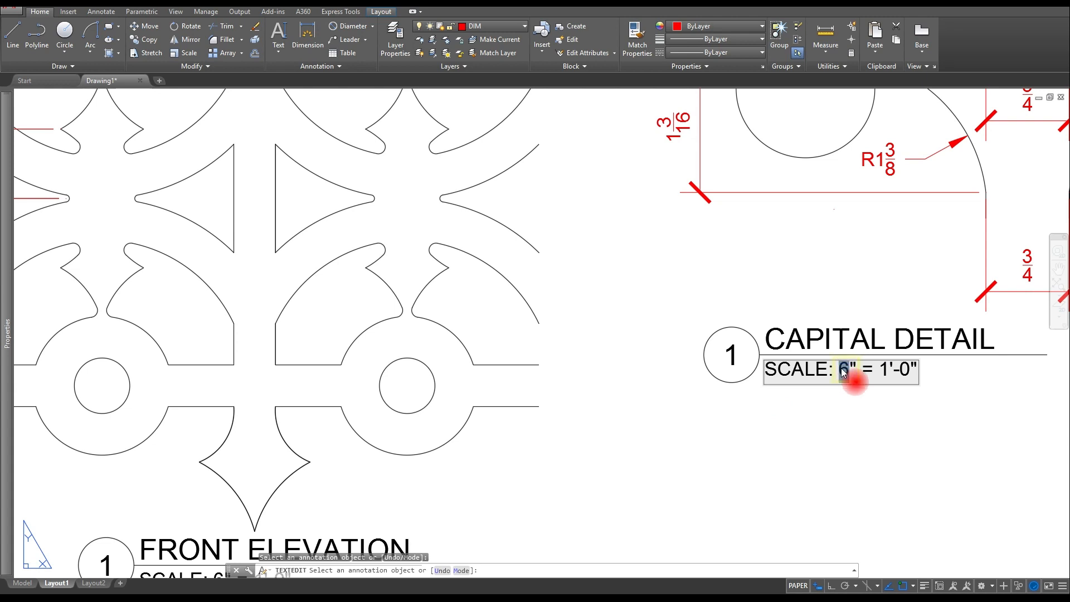
type("1")
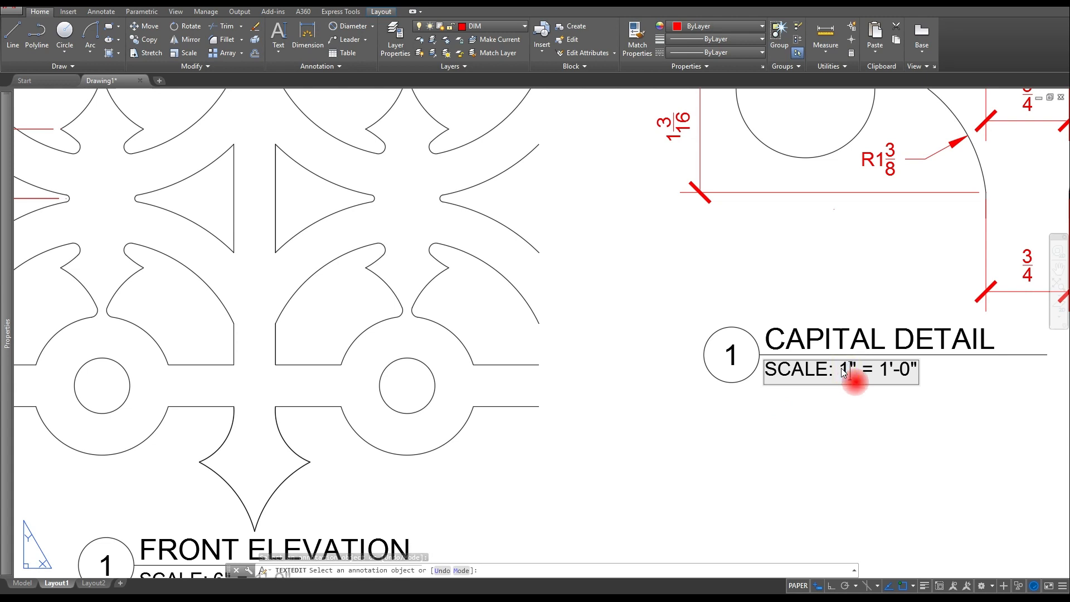
type("'")
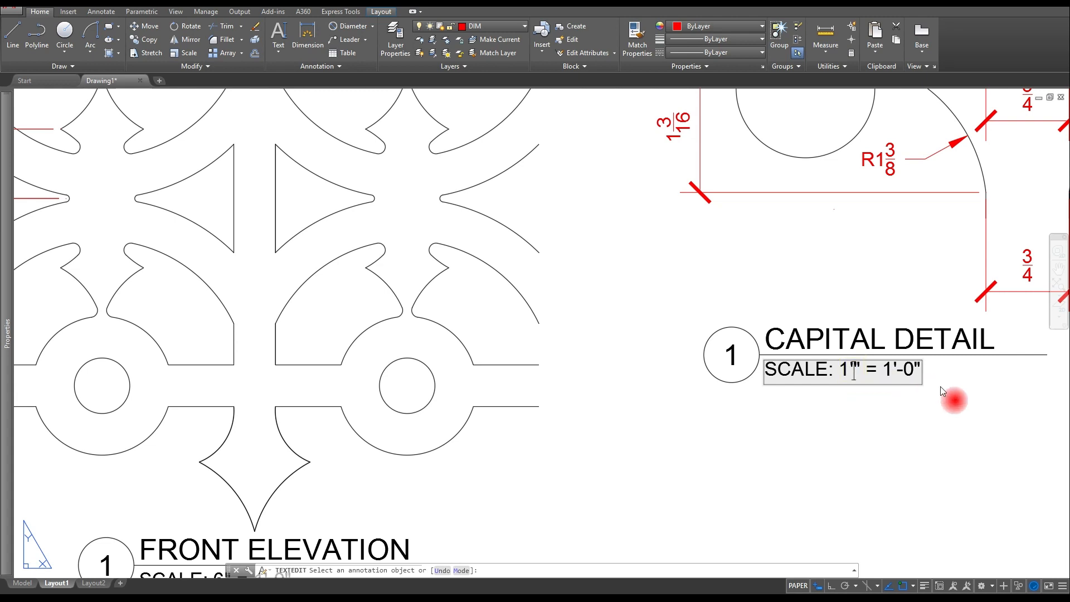
type("-0")
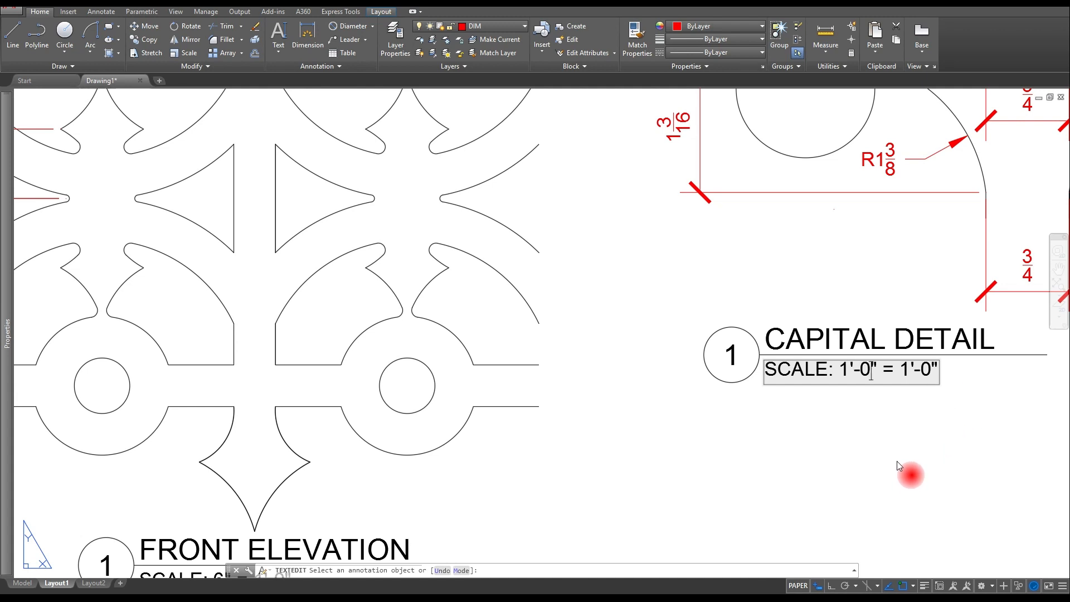
left_click(864, 457)
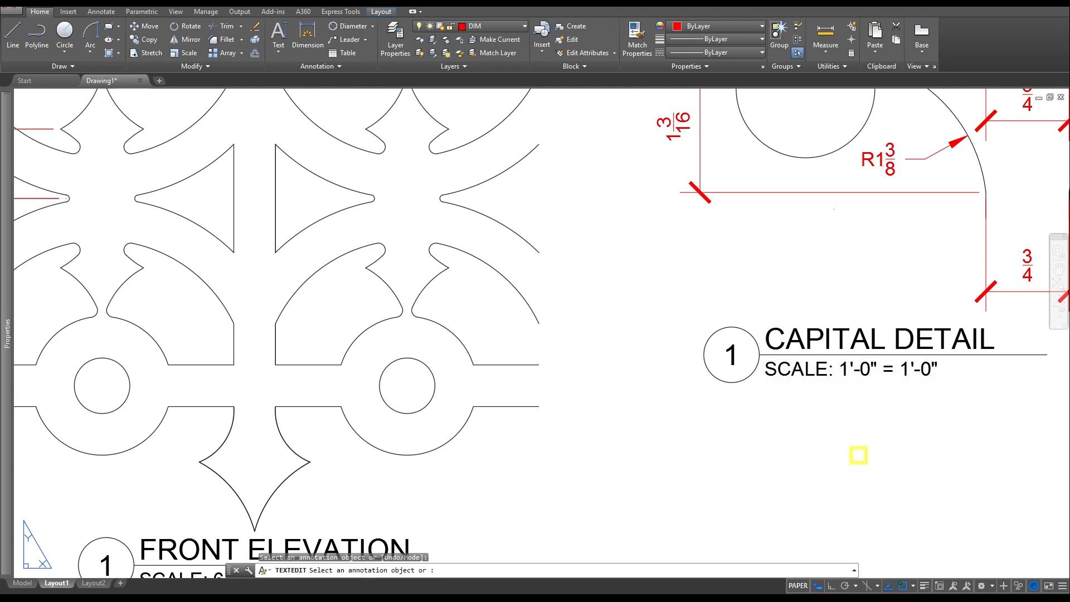
- Change the number in the "CAPITAL DETAIL" tag's circle to 2 and finish text editing
left_click(731, 355)
type("2")
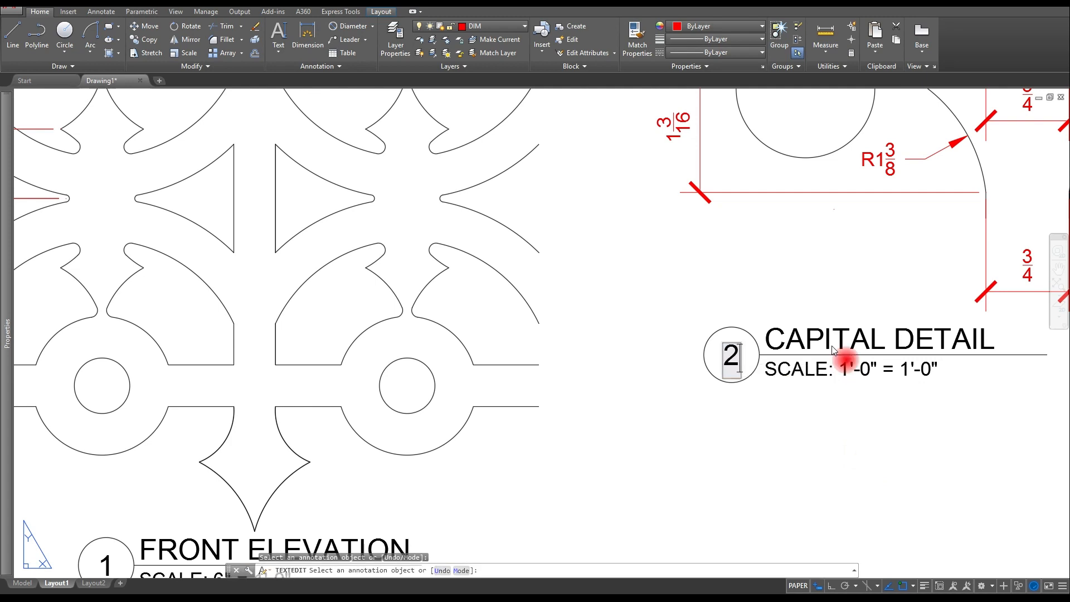
left_click(750, 393)
key("Escape")
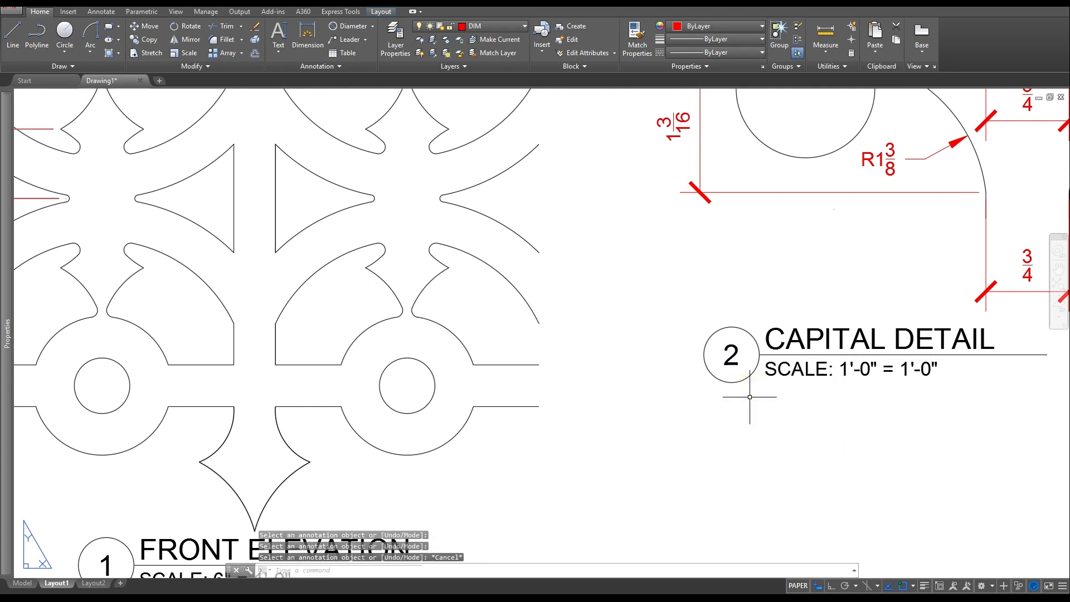
- Add a multiline note below the "CAPITAL DETAIL" tag about scaling the larger crest to 3/4 for the smaller version and the typical 3/4" section width
scroll(654, 423, "down", 4)
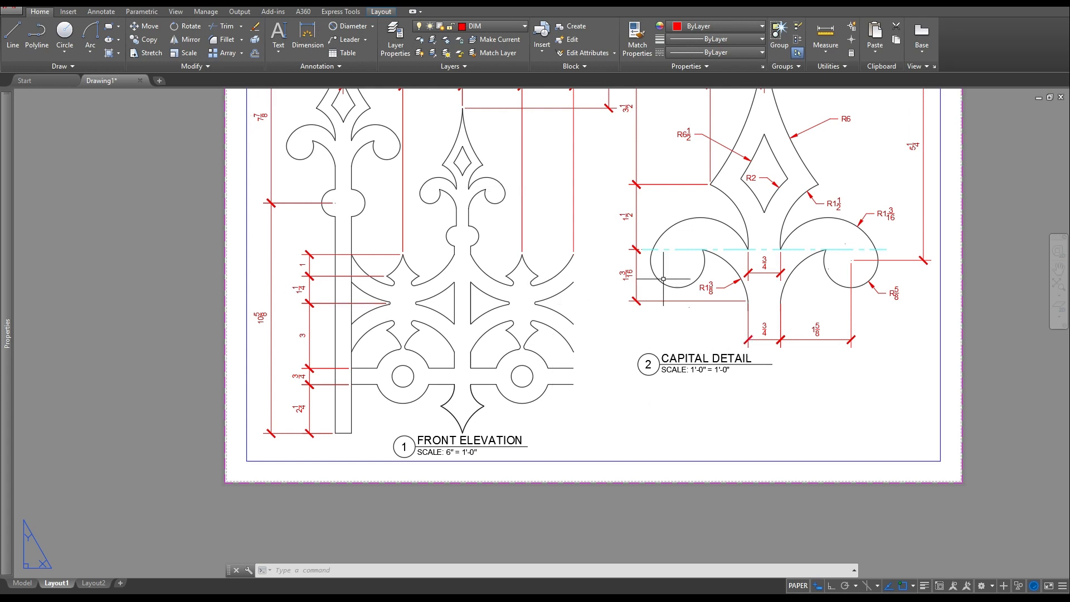
left_click(278, 55)
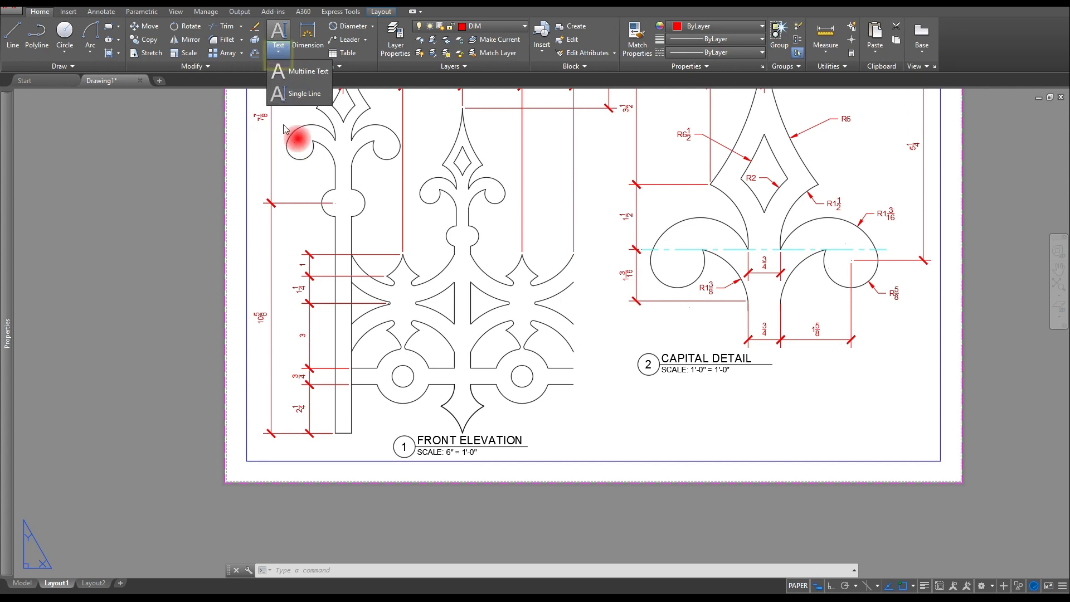
left_click(299, 70)
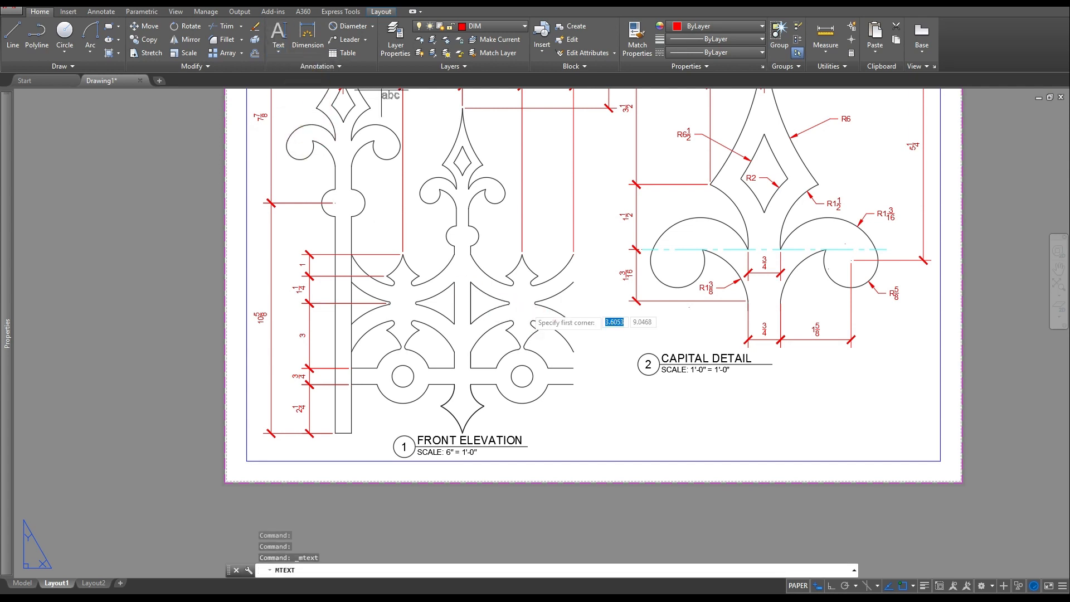
left_click(659, 386)
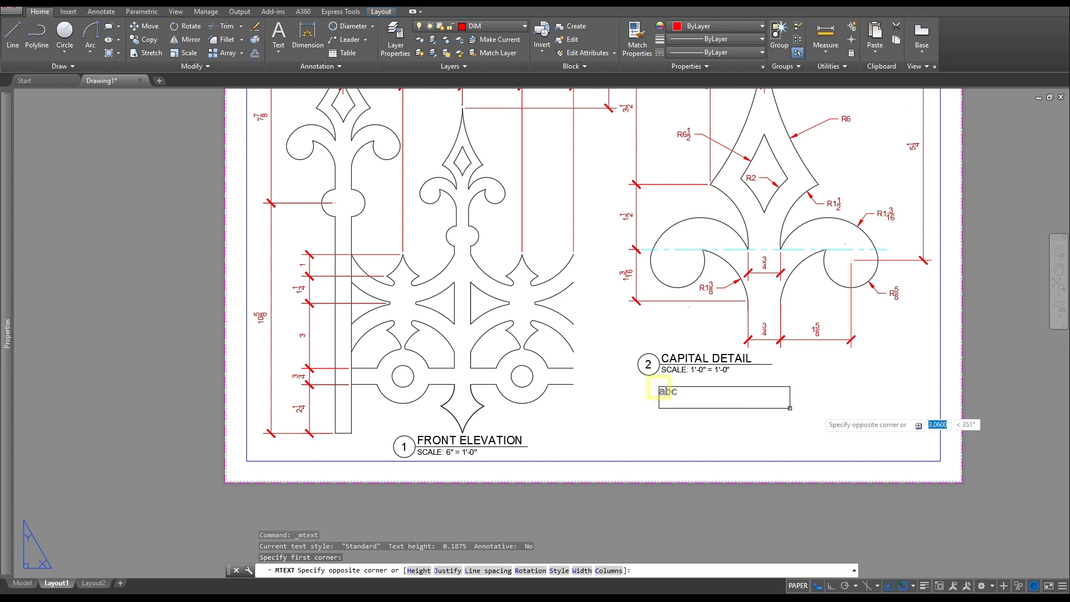
left_click(884, 455)
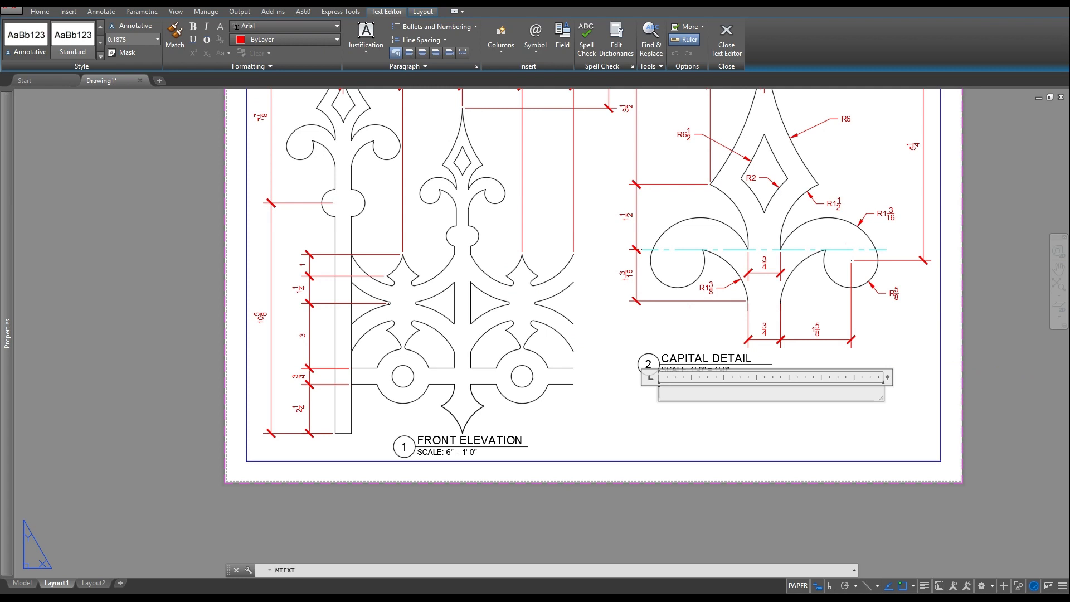
type("THE DETAIL ABOVE SHOWS THE DIMENSIONS FOR THE LARGER OF THE TWO CREST CAPITALS. TO CRETE THE SMALLER VERSION, COPY THE FIRST CREST AND SCALE IT TO 3/4 OF THE ORIGINAL SIZE.  THE TYPICAL WIDTH FOR ALL SECTIONS IS 3/4\".")
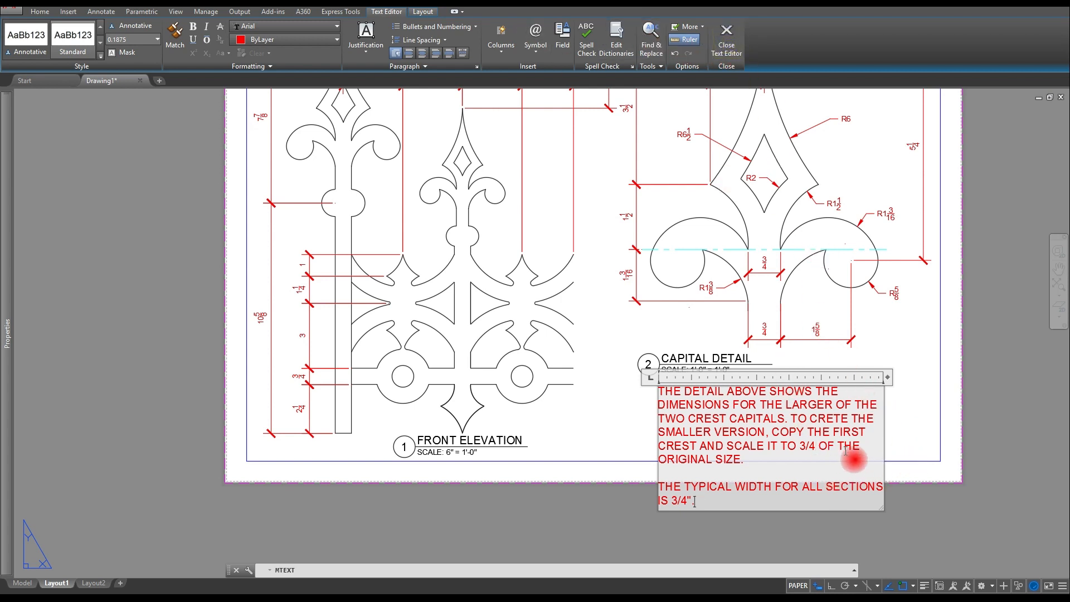
left_click(636, 423)
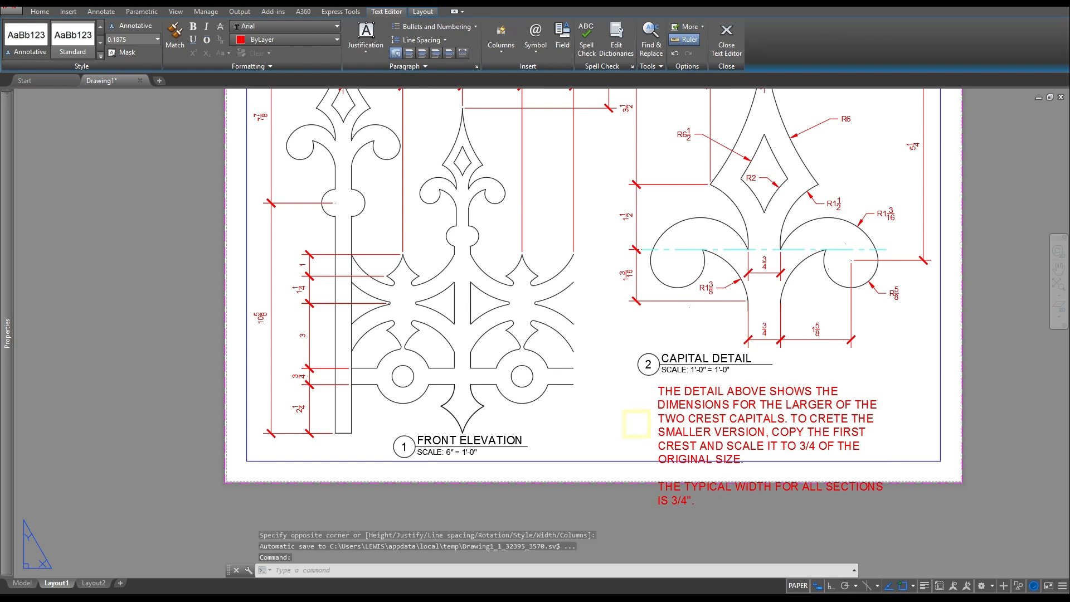
- Assign the explanatory note below the "CAPITAL DETAIL" tag to the TEXT layer
scroll(844, 415, "up", 4)
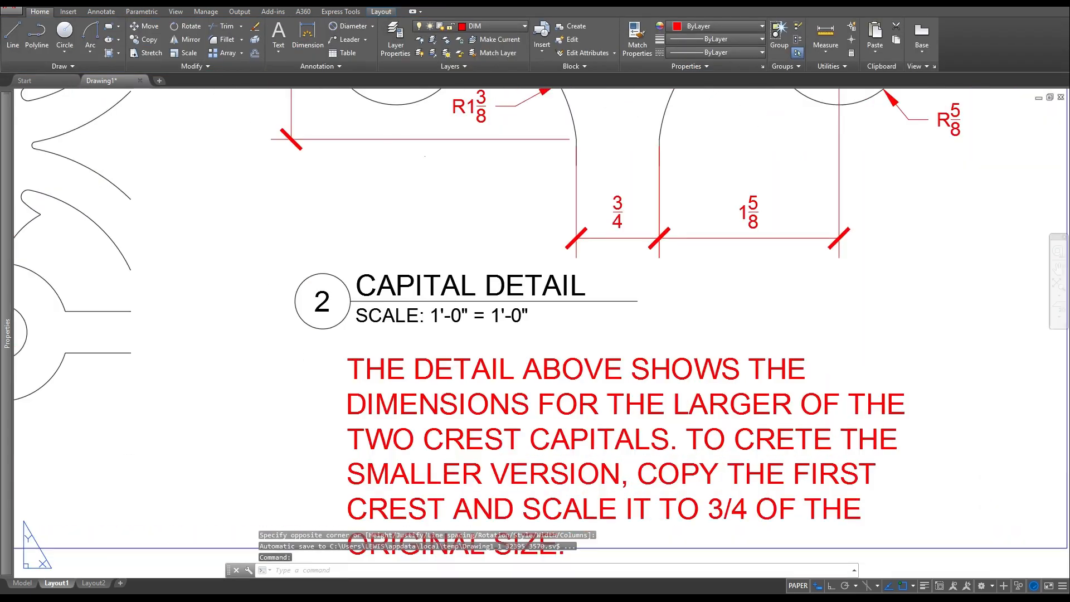
key("Escape")
left_click(813, 406)
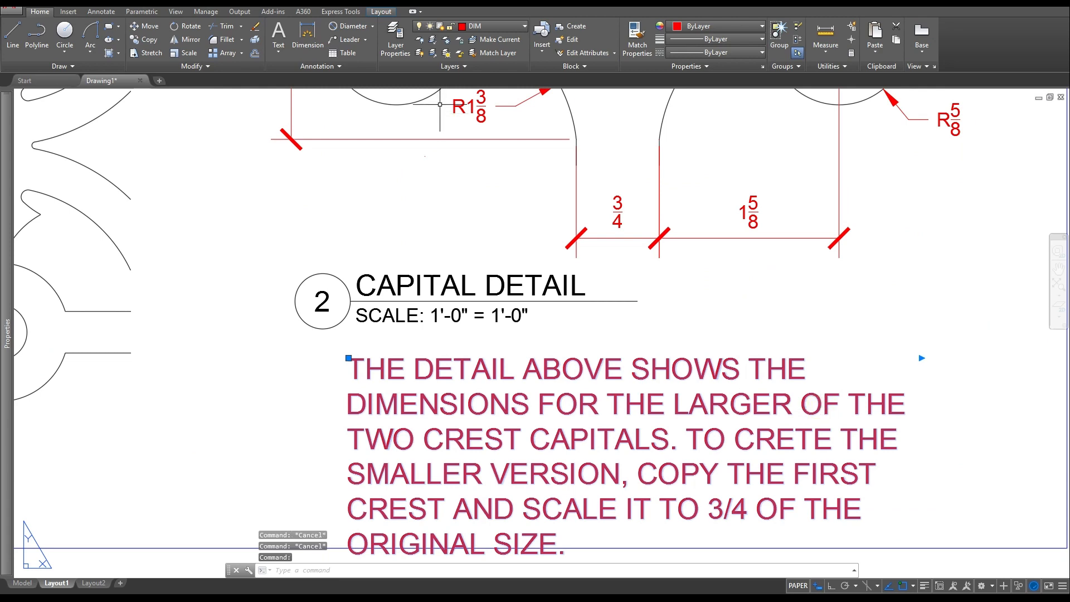
left_click(490, 26)
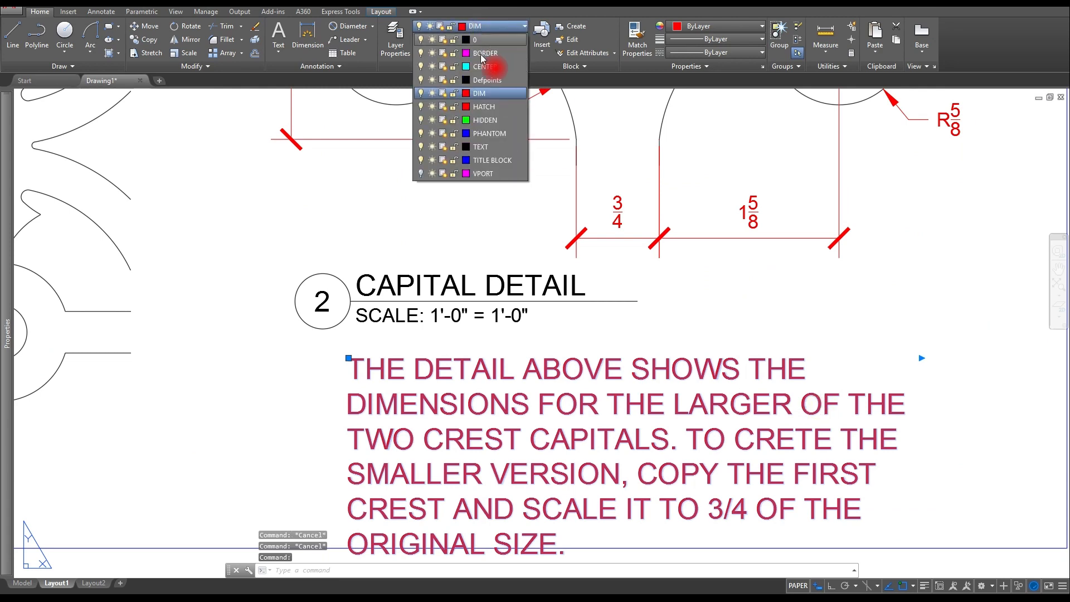
left_click(485, 147)
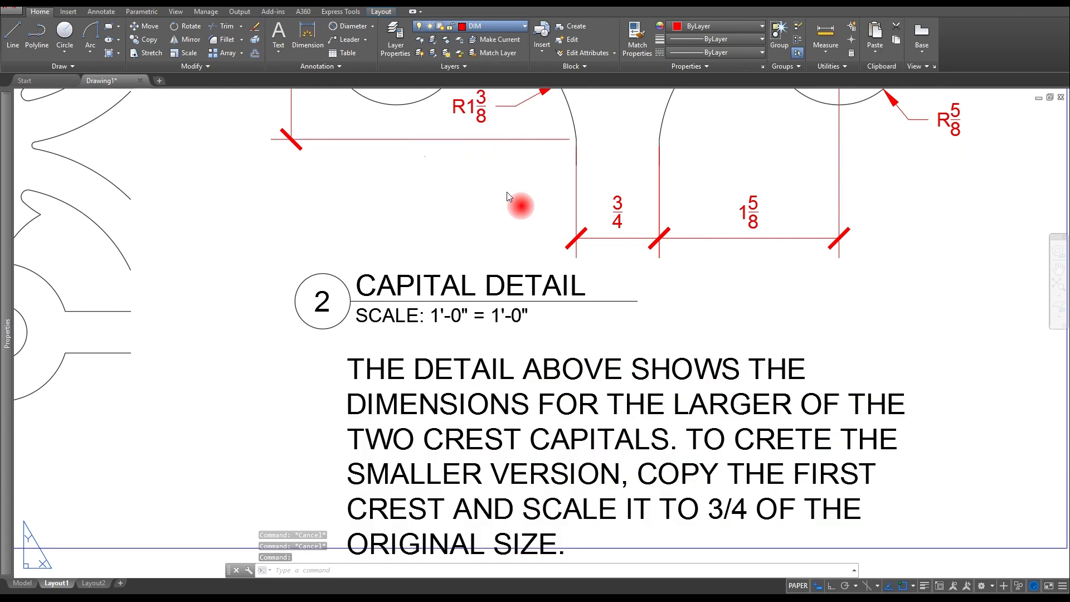
- Widen the explanatory note's text frame to nearly reach the sheet border, then deselect the note
scroll(505, 190, "down", 2)
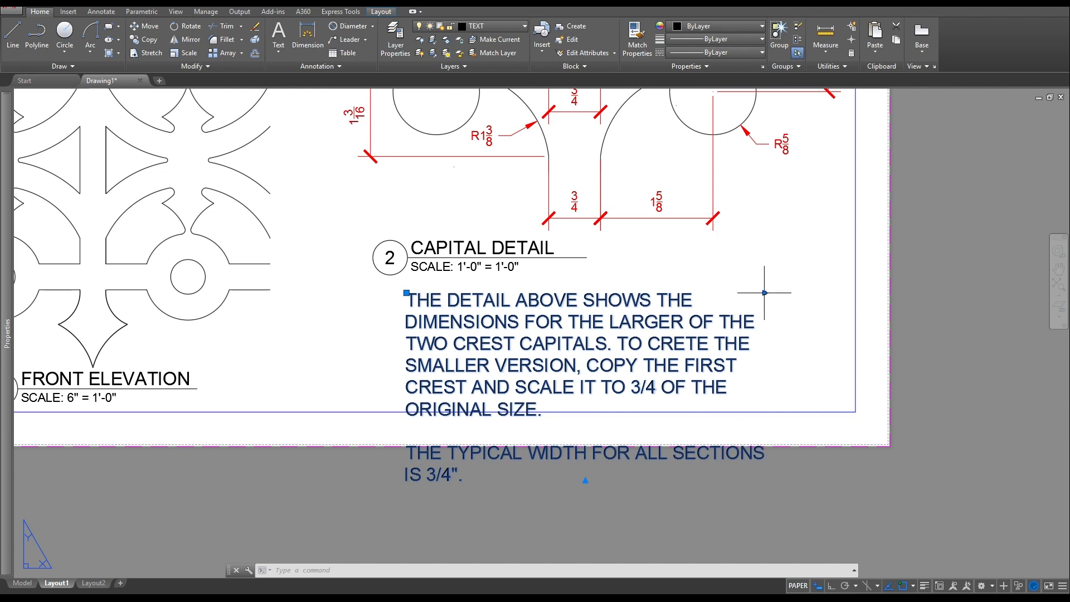
left_click(765, 293)
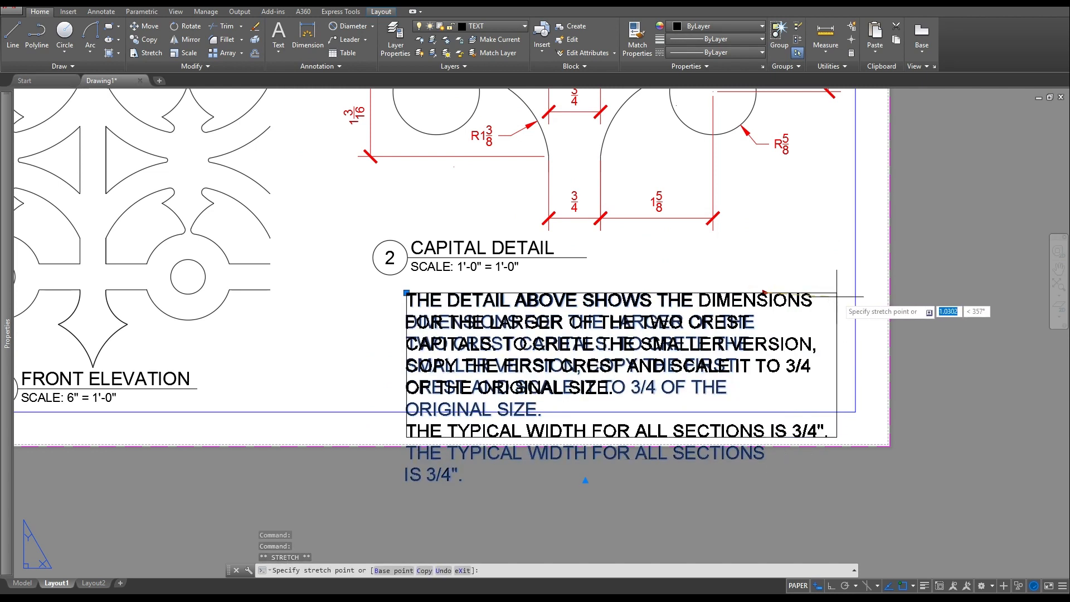
left_click(846, 296)
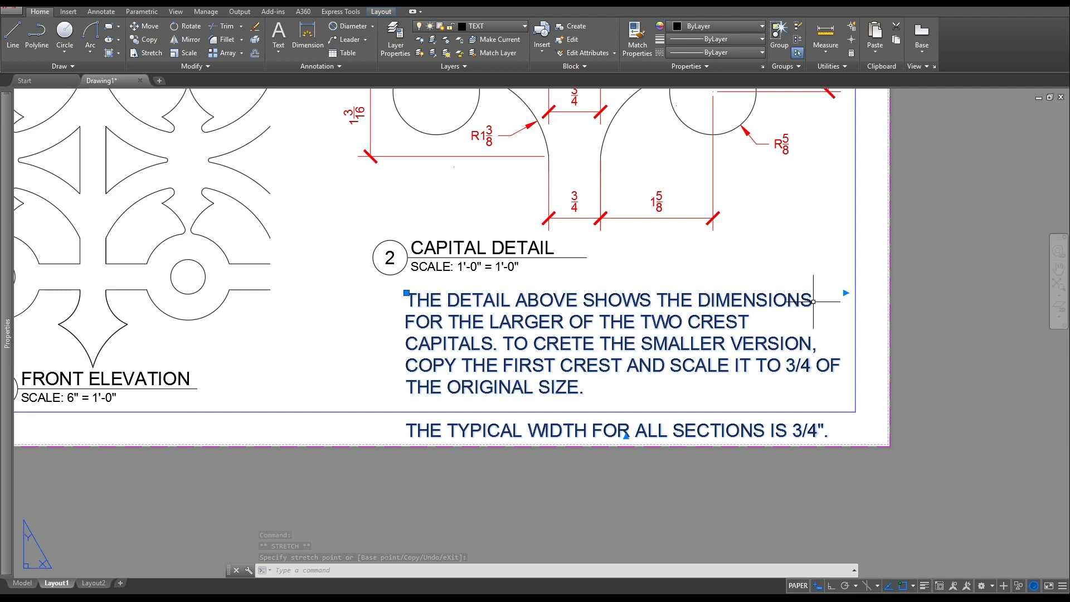
key("Escape")
key("Escape")
key("Escape")
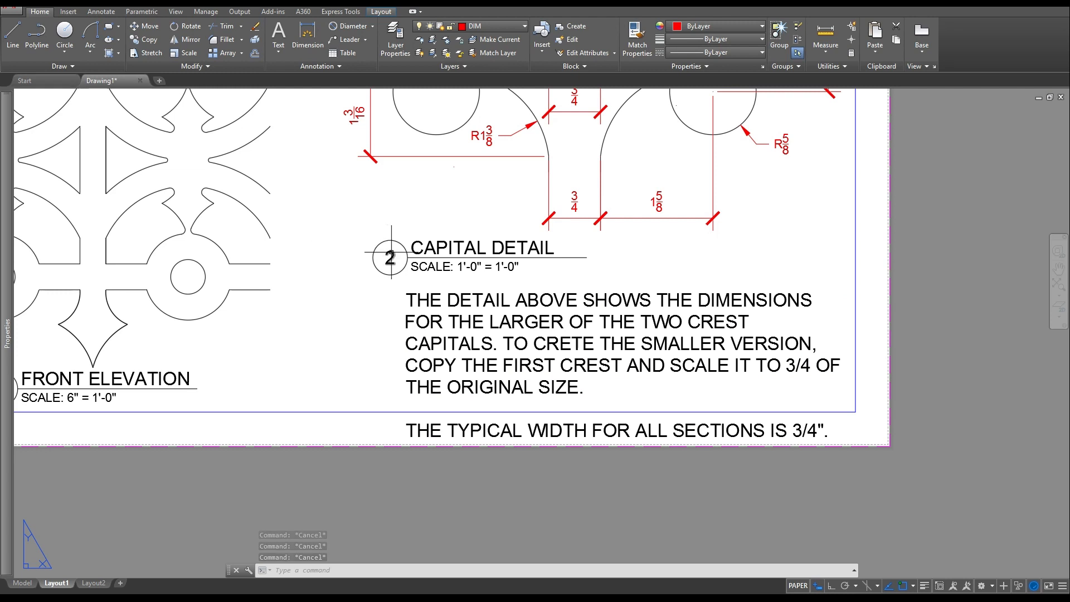
- Move the complete "CAPITAL DETAIL" tag slightly up and left, clear of the dimensions below the capital
type("m")
key("Return")
left_click(430, 225)
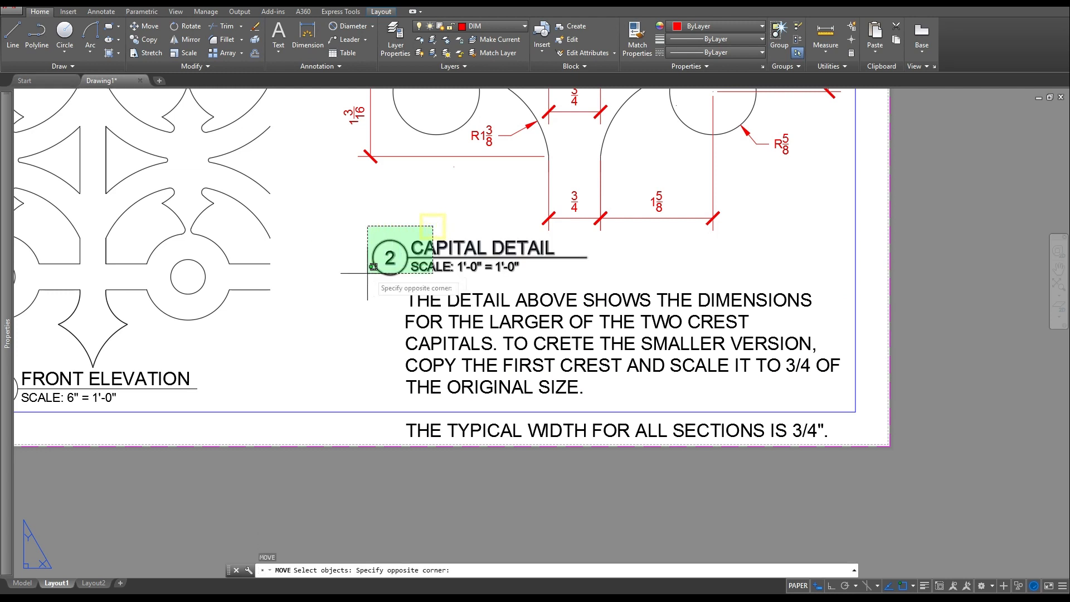
left_click(336, 301)
key("Return")
left_click(451, 212)
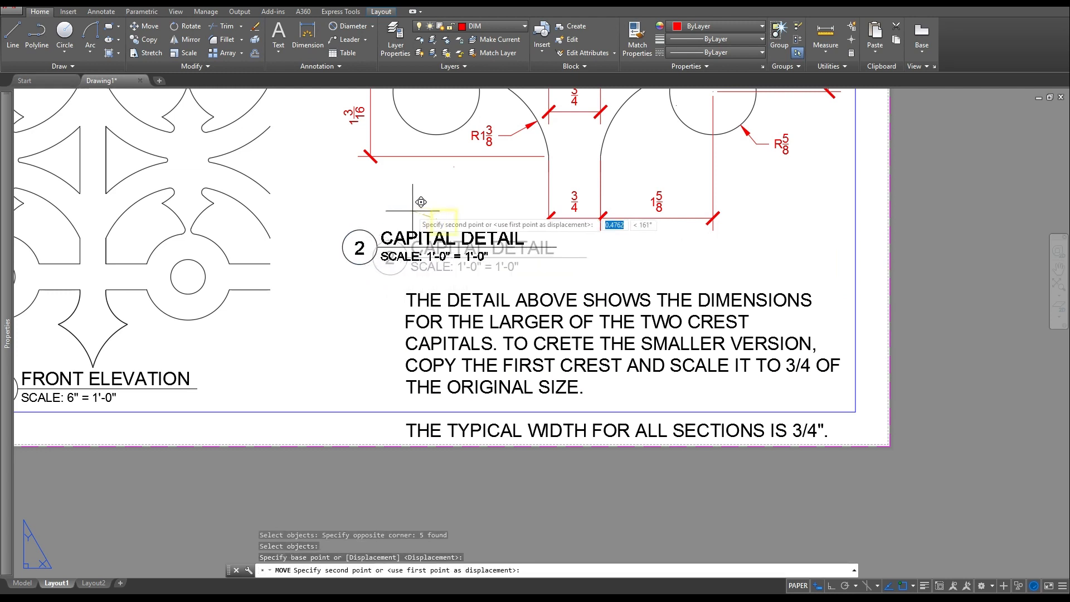
left_click(413, 192)
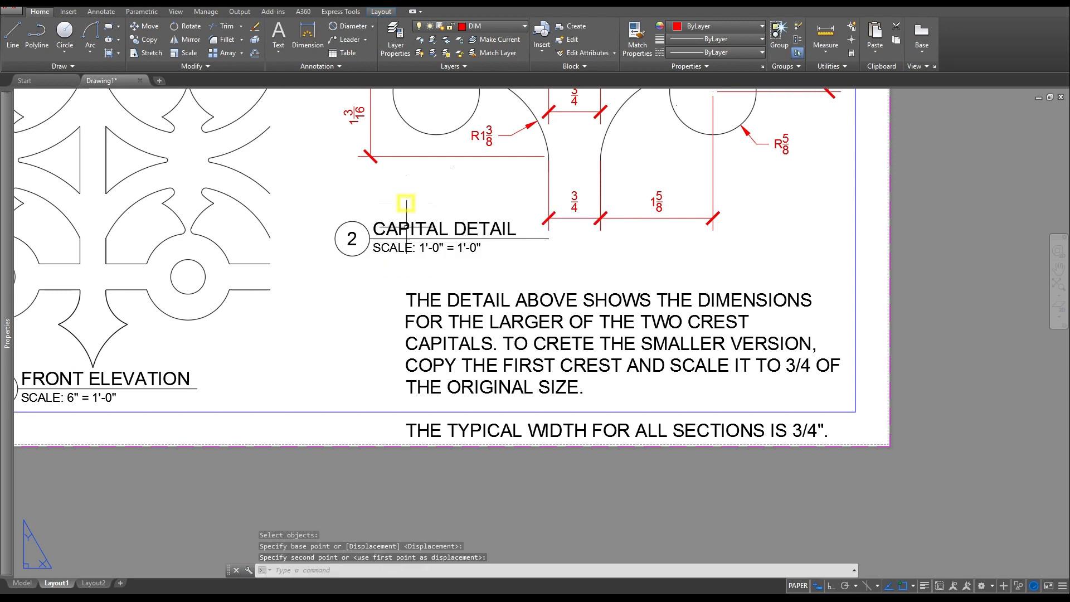
key("Escape")
key("Escape")
- Move the explanatory note up and left to sit directly beneath the "CAPITAL DETAIL" tag, inside the sheet border
type("m")
key("Return")
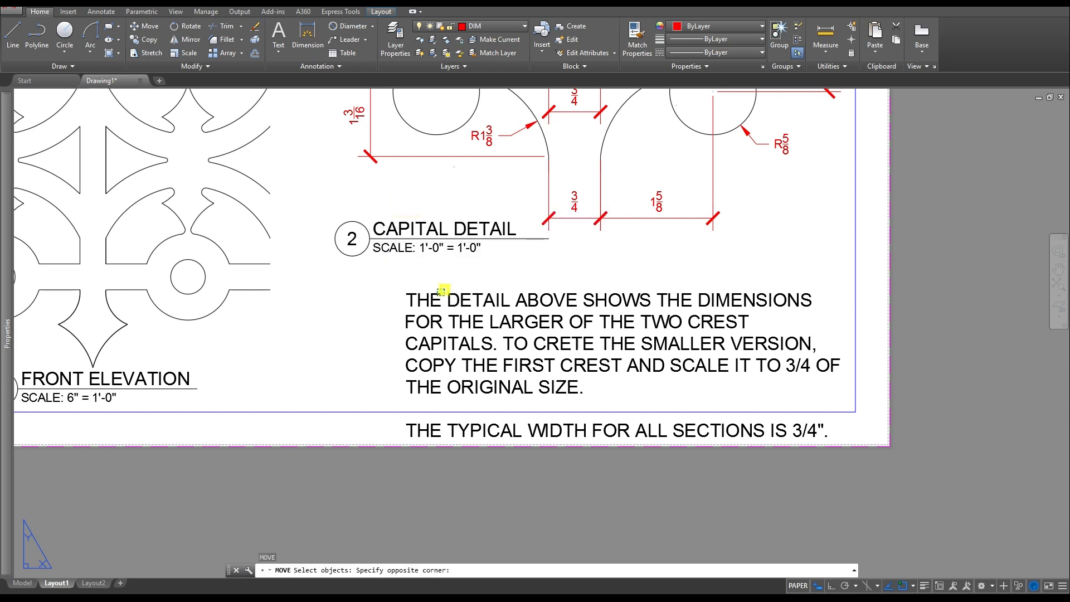
left_click(444, 282)
left_click(393, 307)
key("Return")
left_click(383, 335)
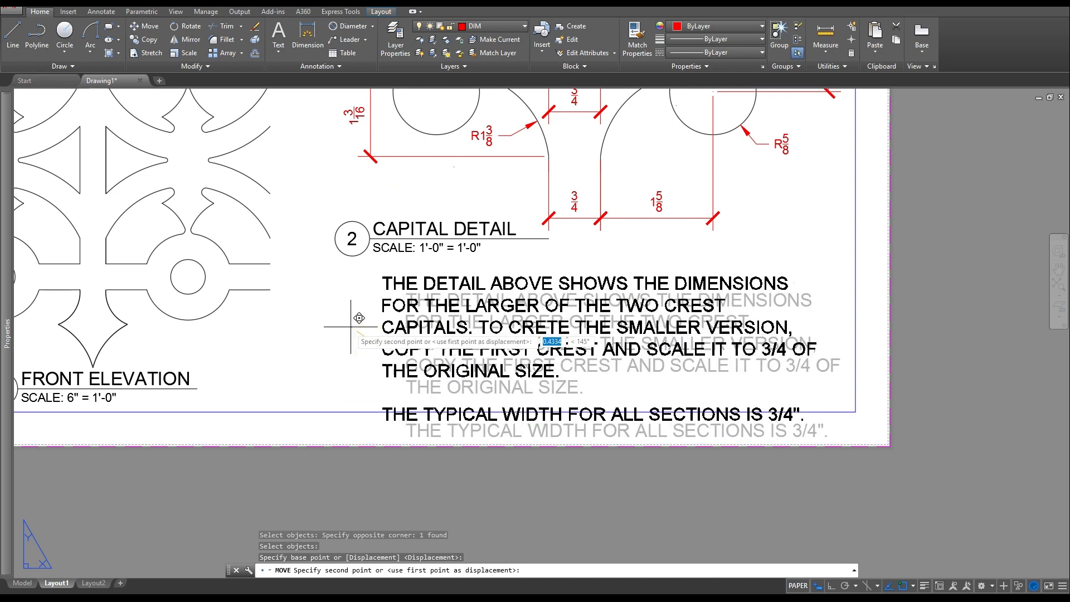
left_click(353, 305)
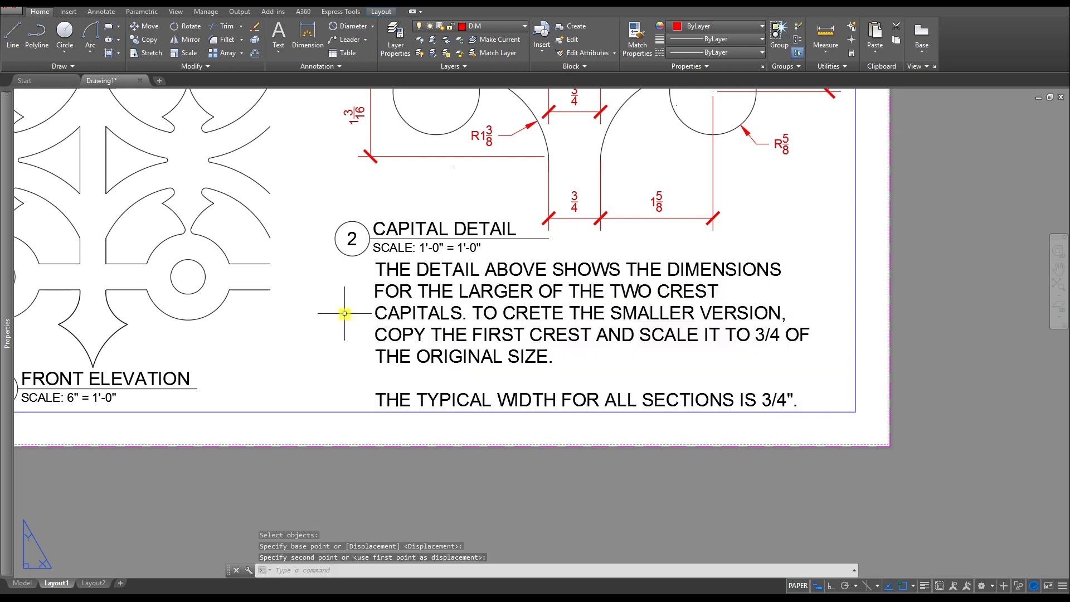
key("Escape")
scroll(351, 321, "down", 3)
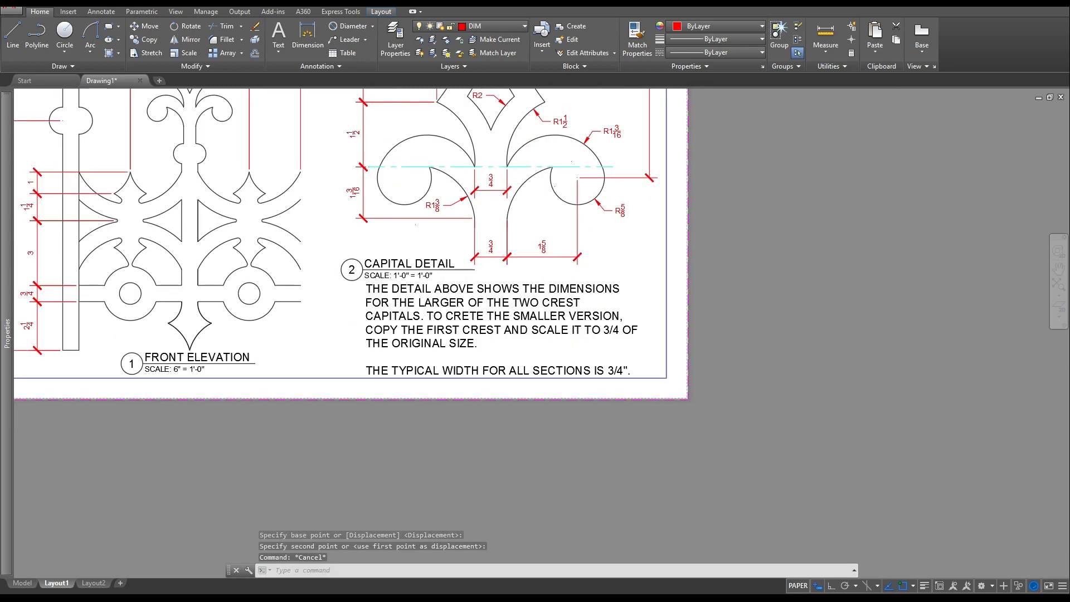
scroll(315, 318, "up", 2)
middle_click(311, 316)
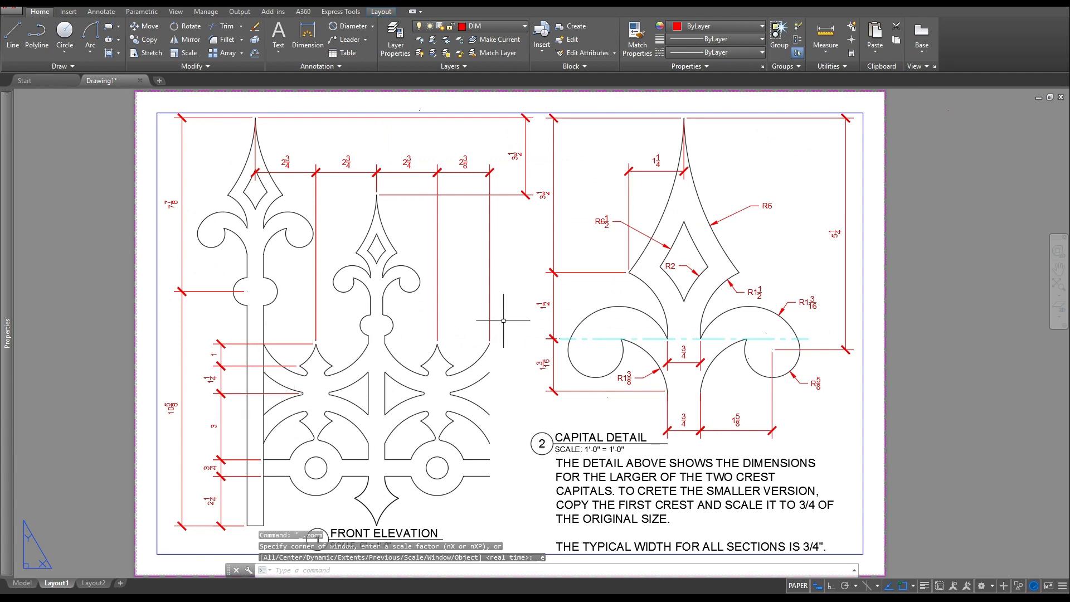
- On Layout2, add a colon to the "MID SECTION DETAIL" scale text so it reads "SCALE: 1'-0" = 1'-0""
left_click(83, 585)
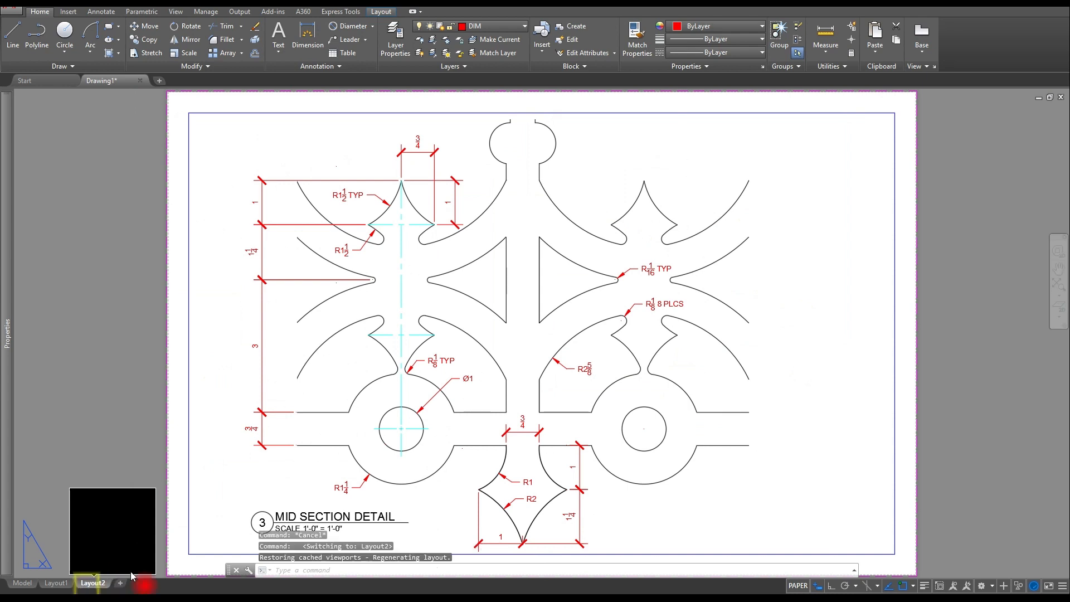
double_click(311, 526)
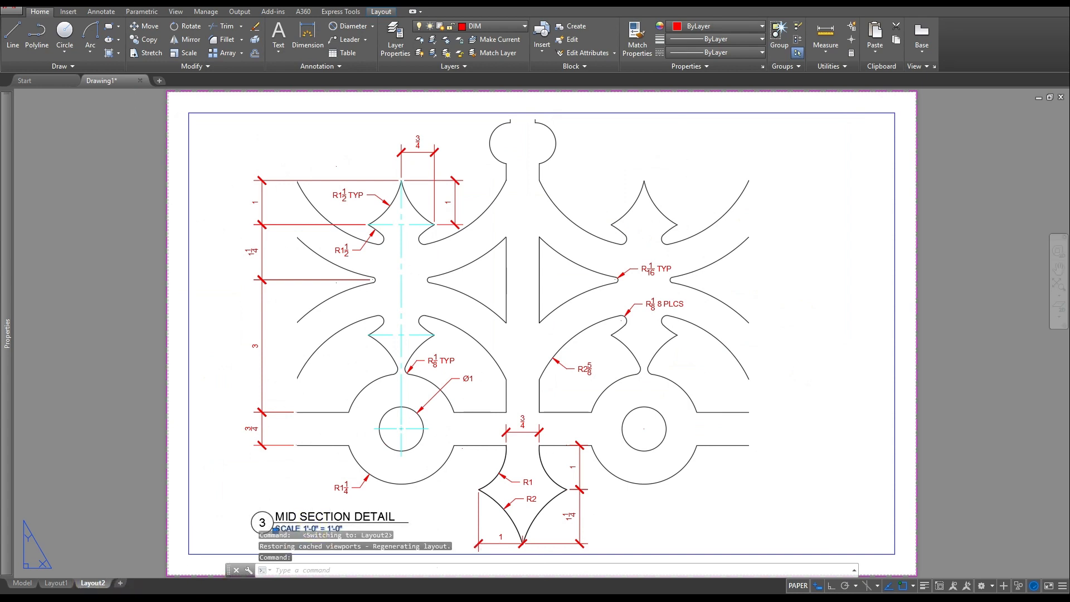
scroll(292, 504, "up", 4)
middle_click_drag(292, 504, 300, 361)
left_click(316, 484)
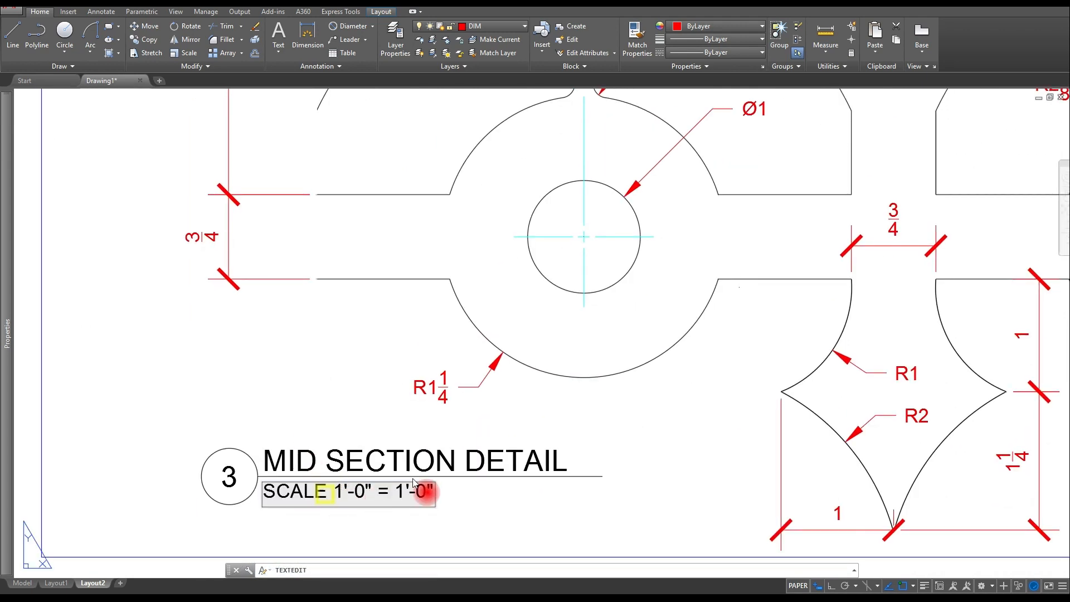
type(":")
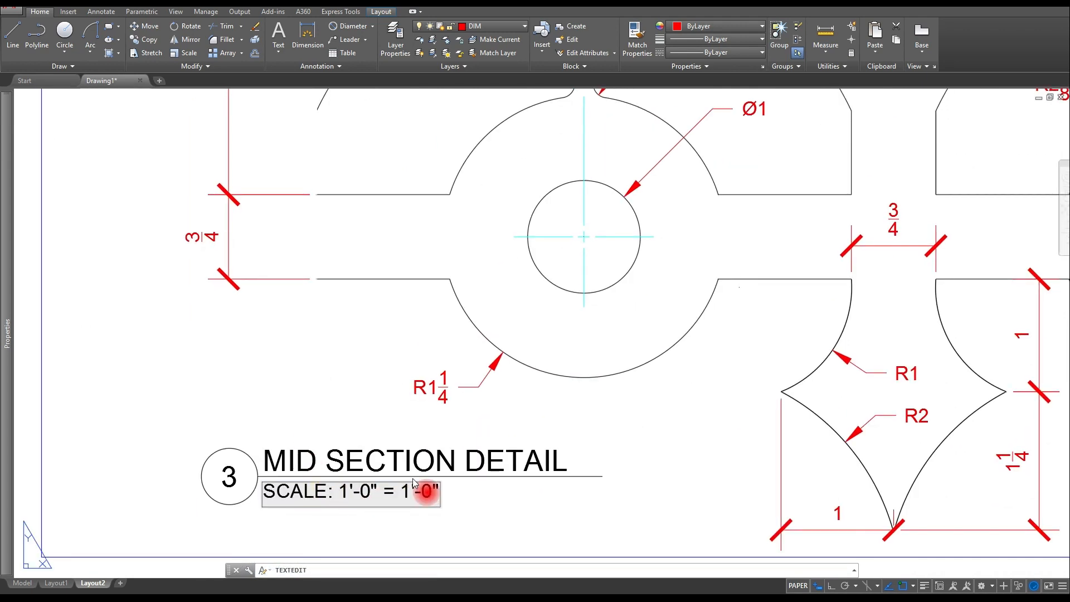
left_click(335, 397)
key("Escape")
key("Escape")
key("Escape")
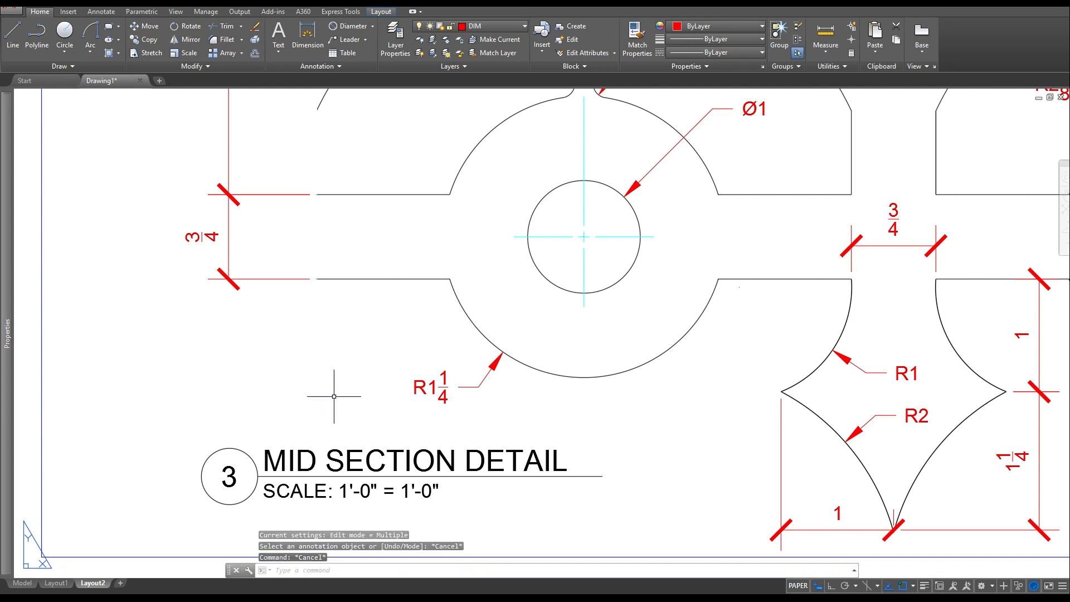
- Check the whole Layout2 sheet at its full extents and return to Layout1
type("z")
key("Return")
type("e")
key("Return")
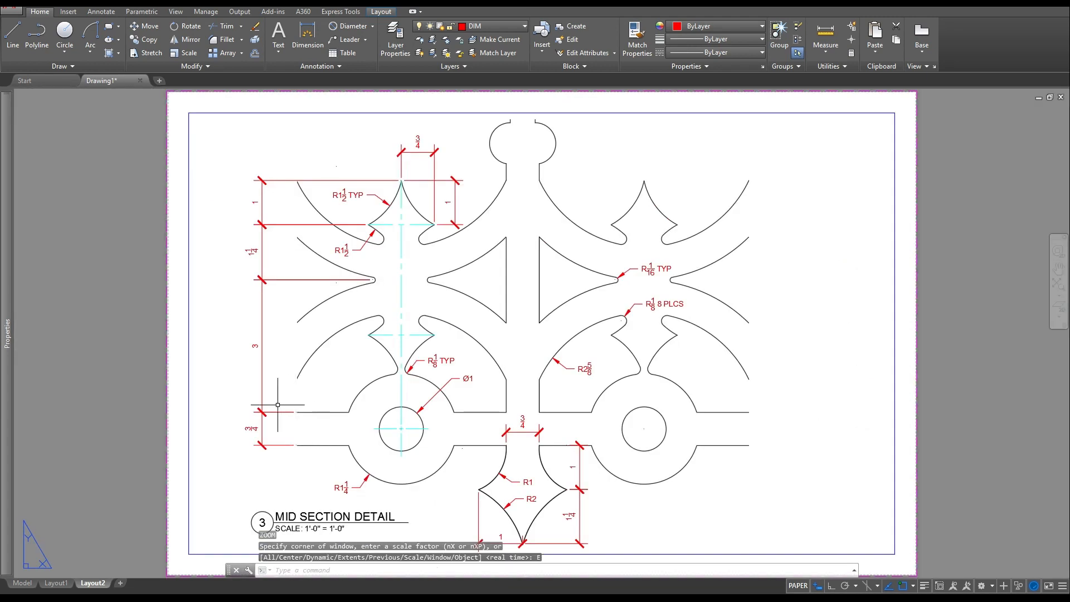
left_click(55, 583)
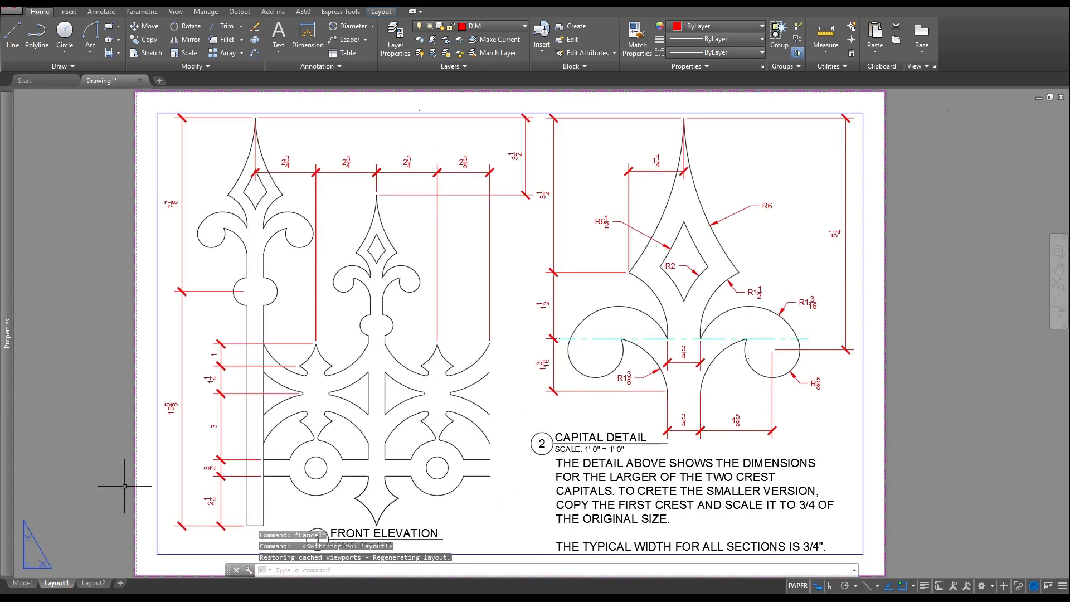